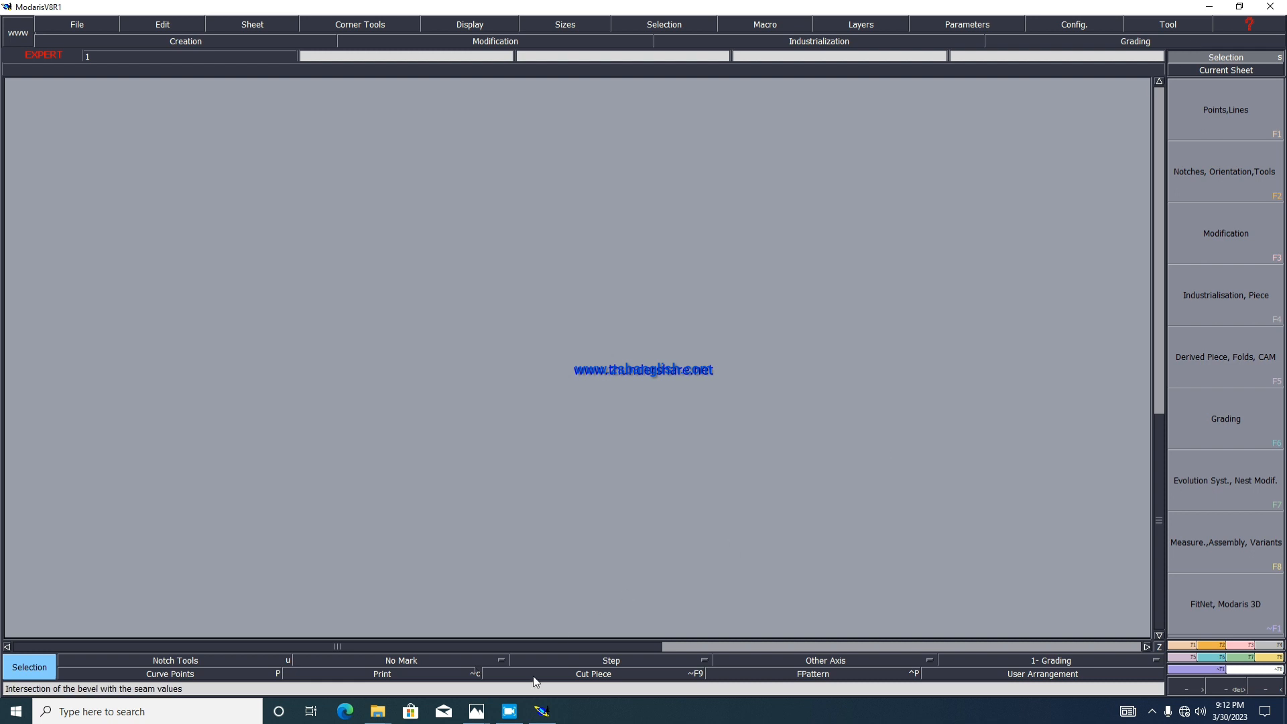
Step: Examine the photographed measurement chart for the fleece short, including the POM rows and the XS to XXL size columns
{"action": "mouse_move", "coordinate": [476, 710]}
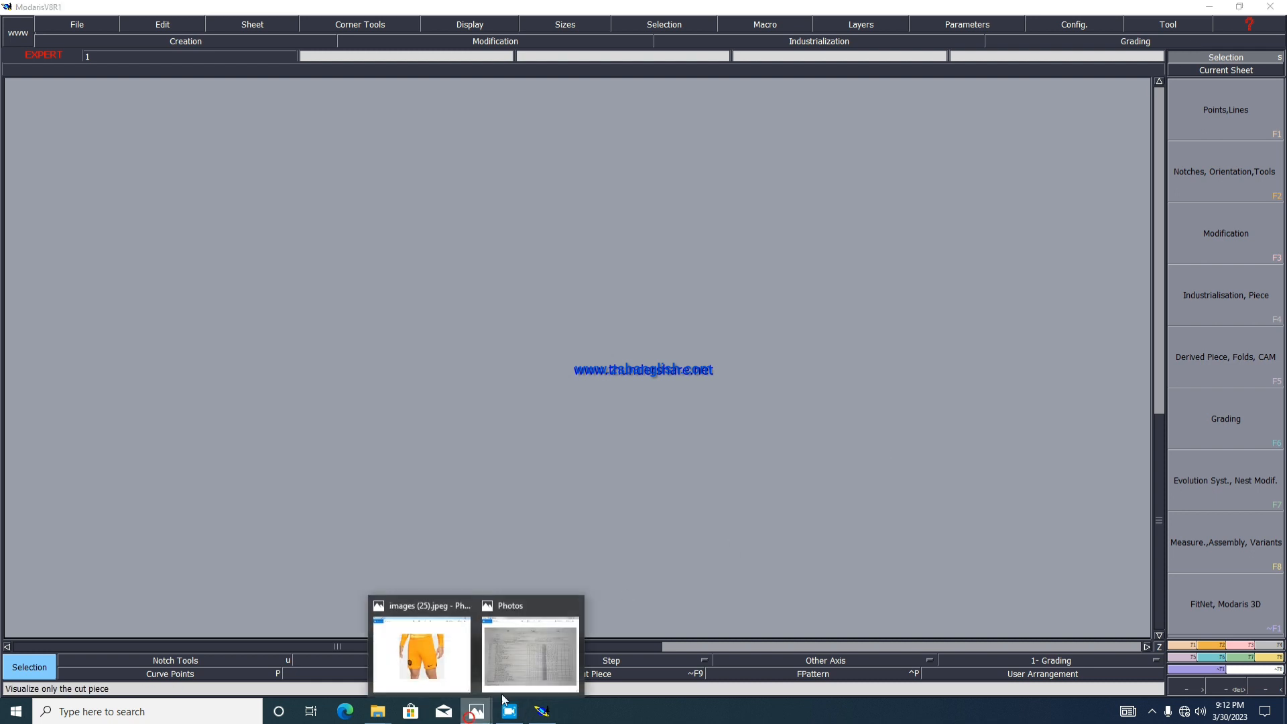
{"action": "left_click", "coordinate": [521, 676]}
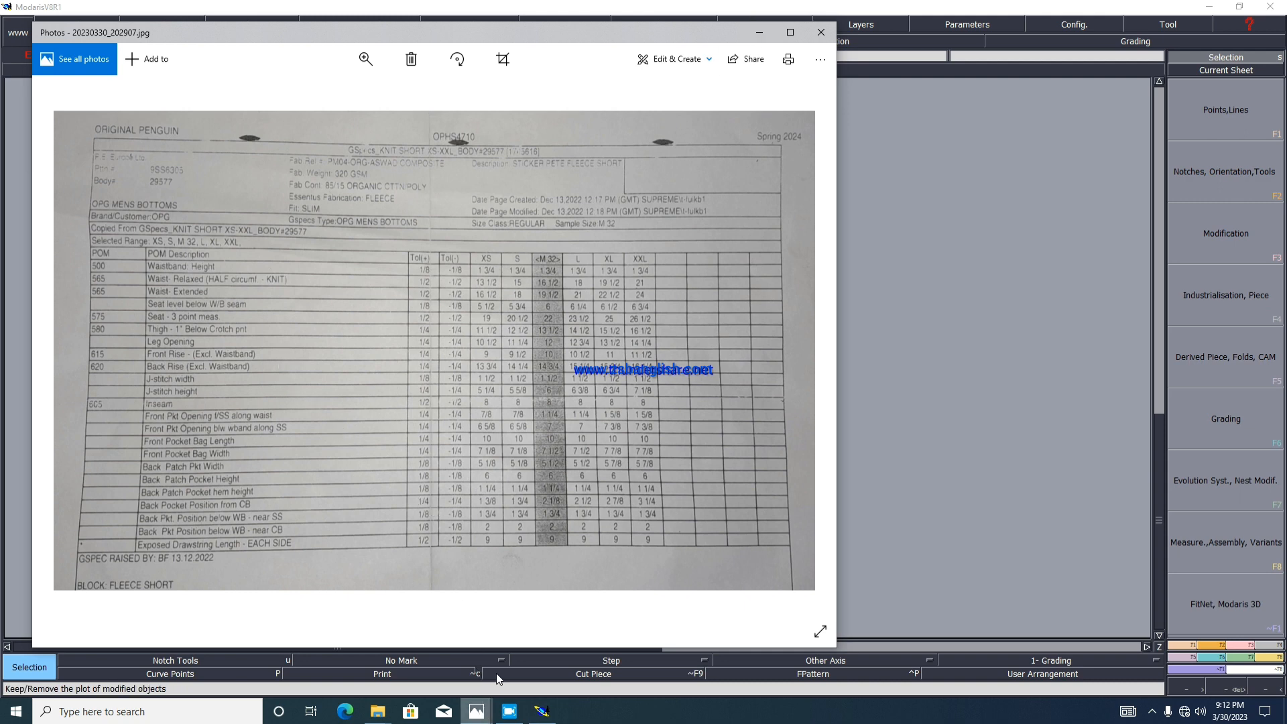
{"action": "left_click", "coordinate": [762, 34]}
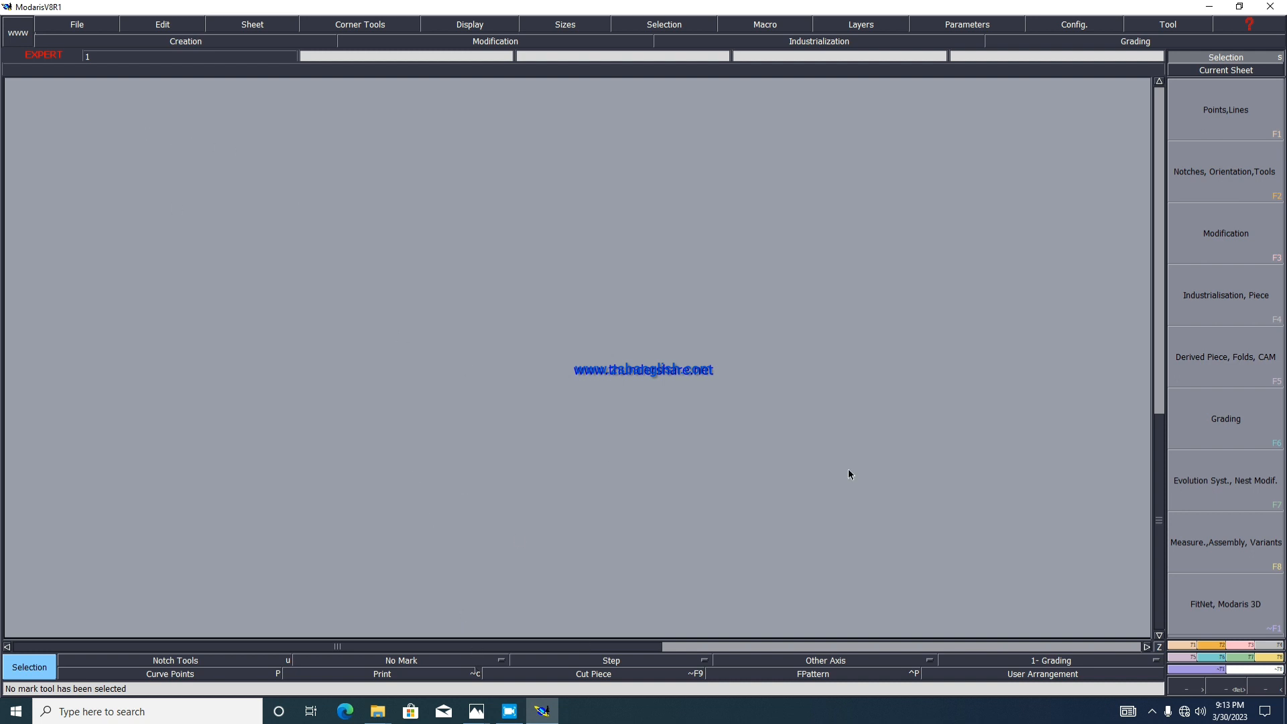
Step: Create a new model named zs and add a blank sheet to it
{"action": "left_click", "coordinate": [85, 24]}
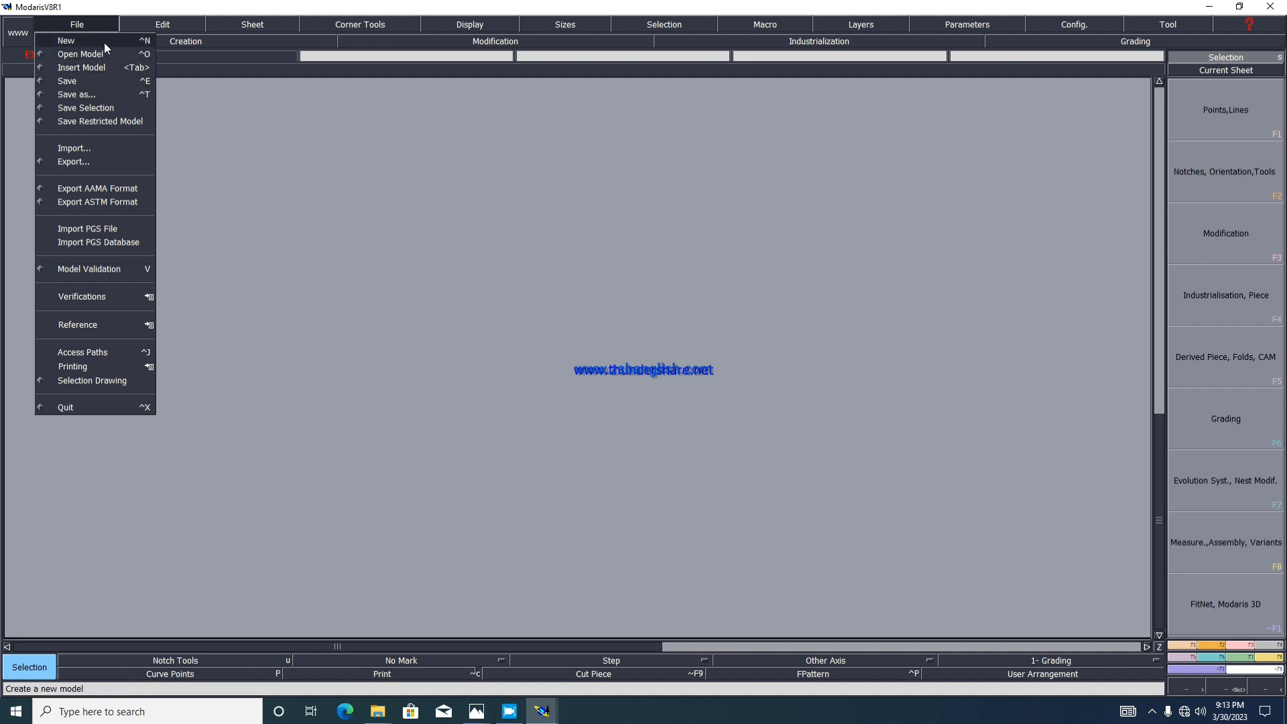
{"action": "left_click", "coordinate": [61, 41]}
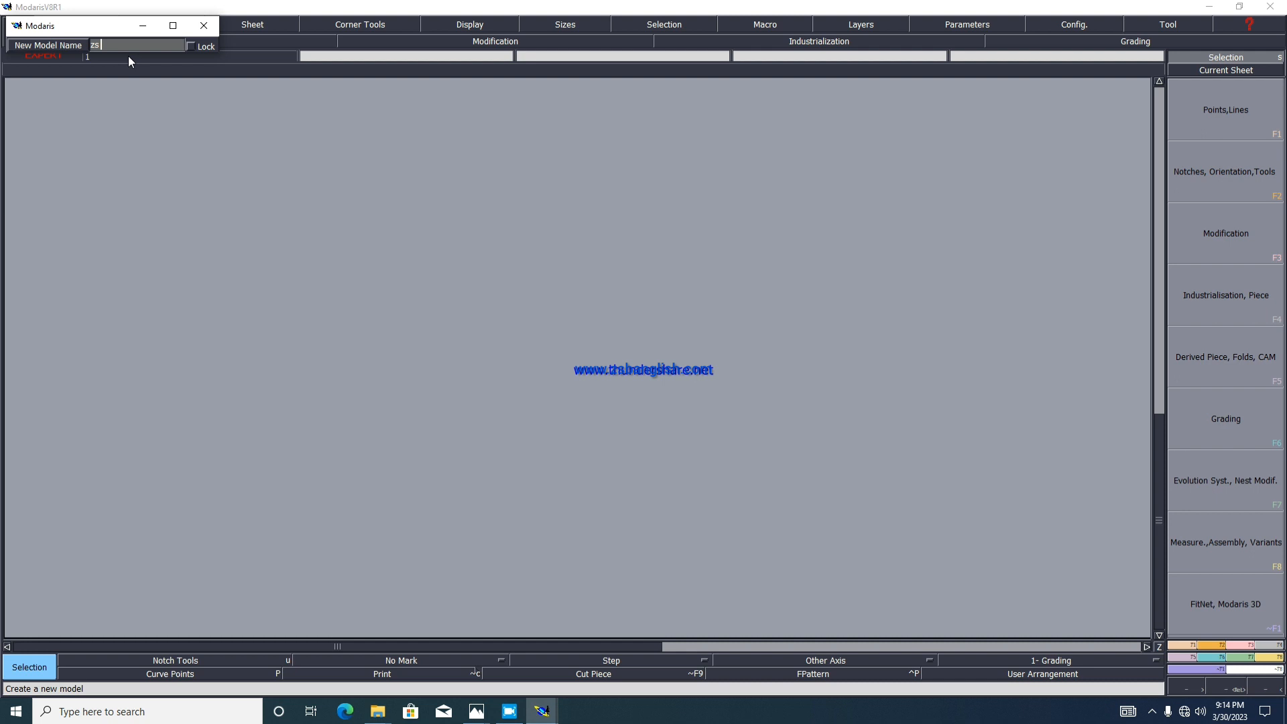
{"action": "key", "text": "Return"}
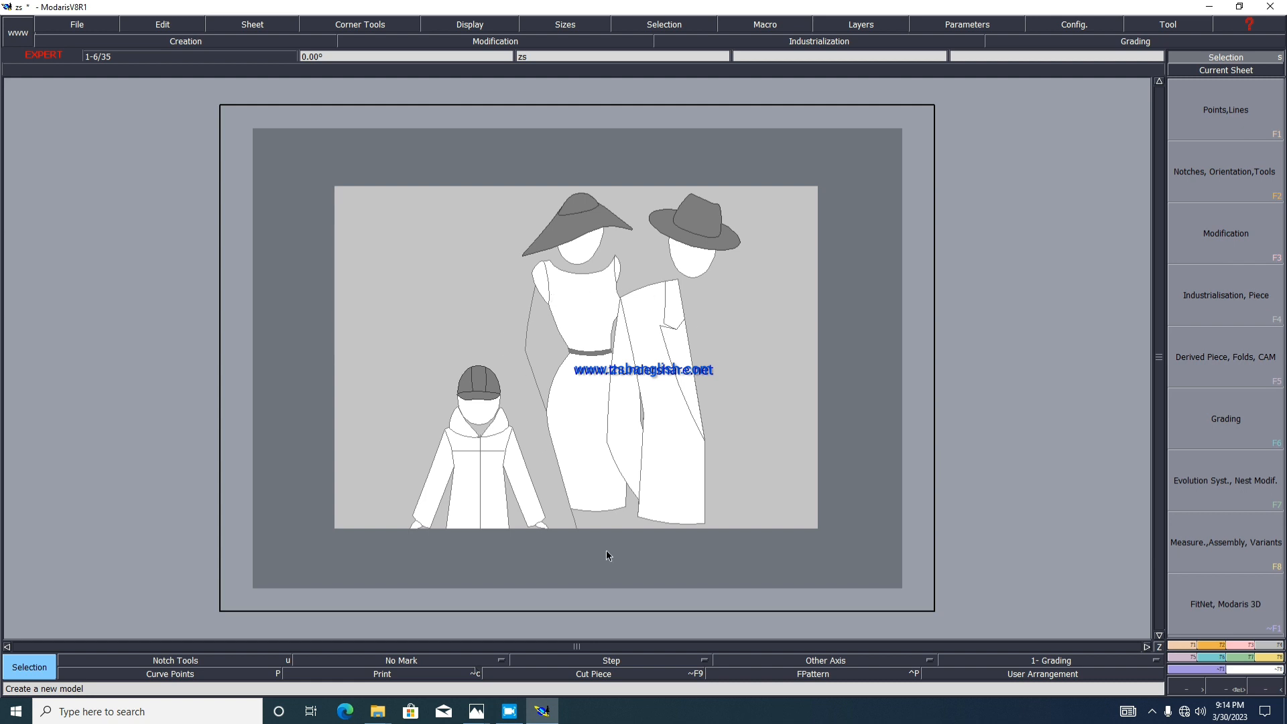
{"action": "left_click", "coordinate": [248, 26]}
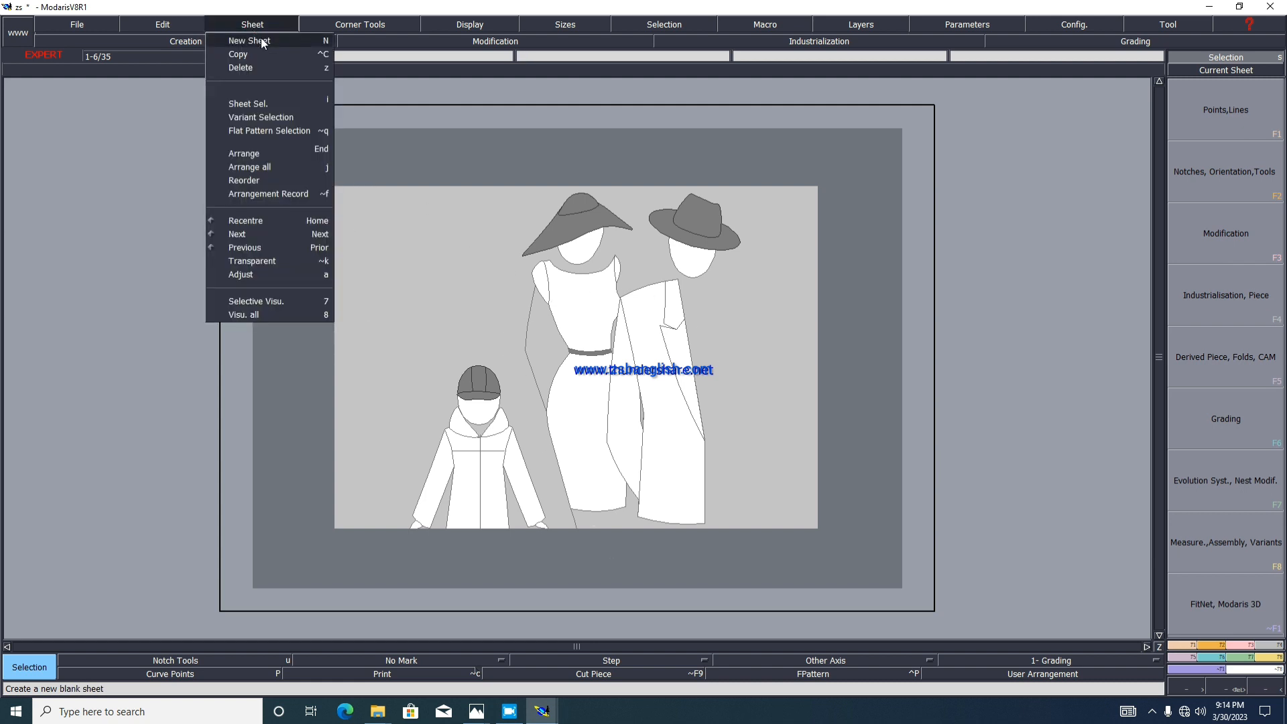
{"action": "left_click", "coordinate": [261, 41]}
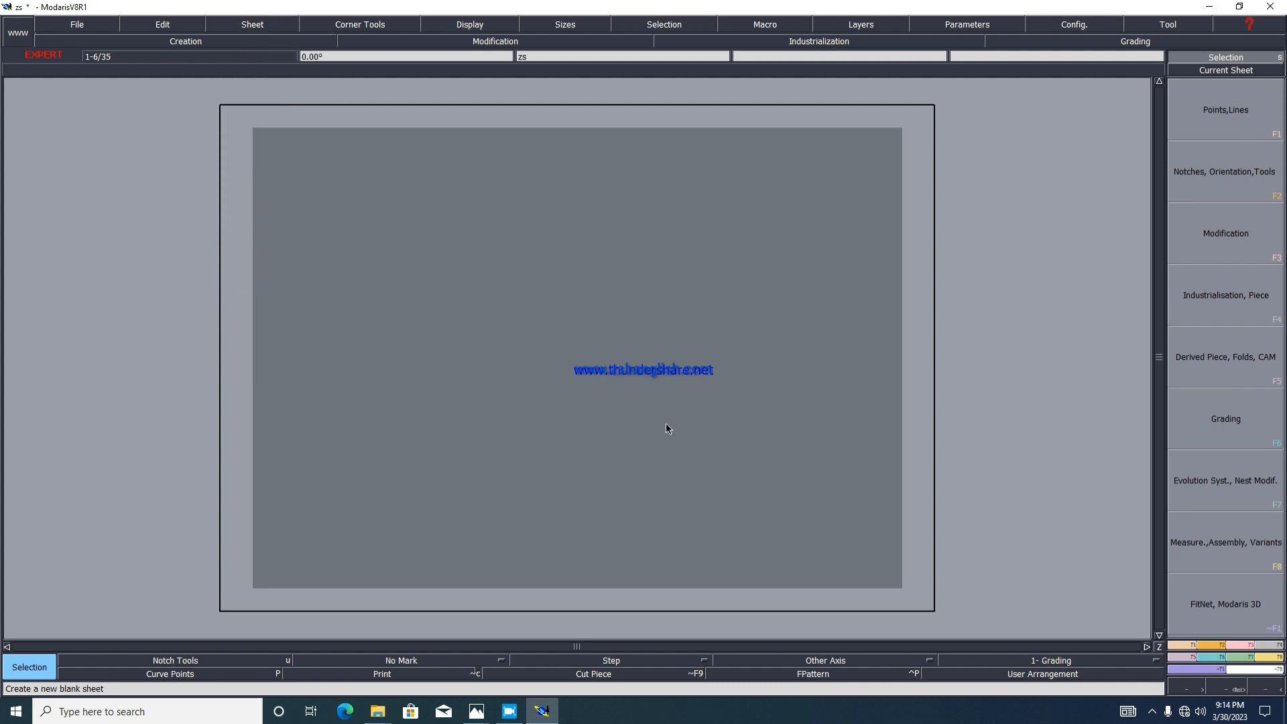
Step: Display the title block and the size list on the blank sheet
{"action": "left_click", "coordinate": [460, 24]}
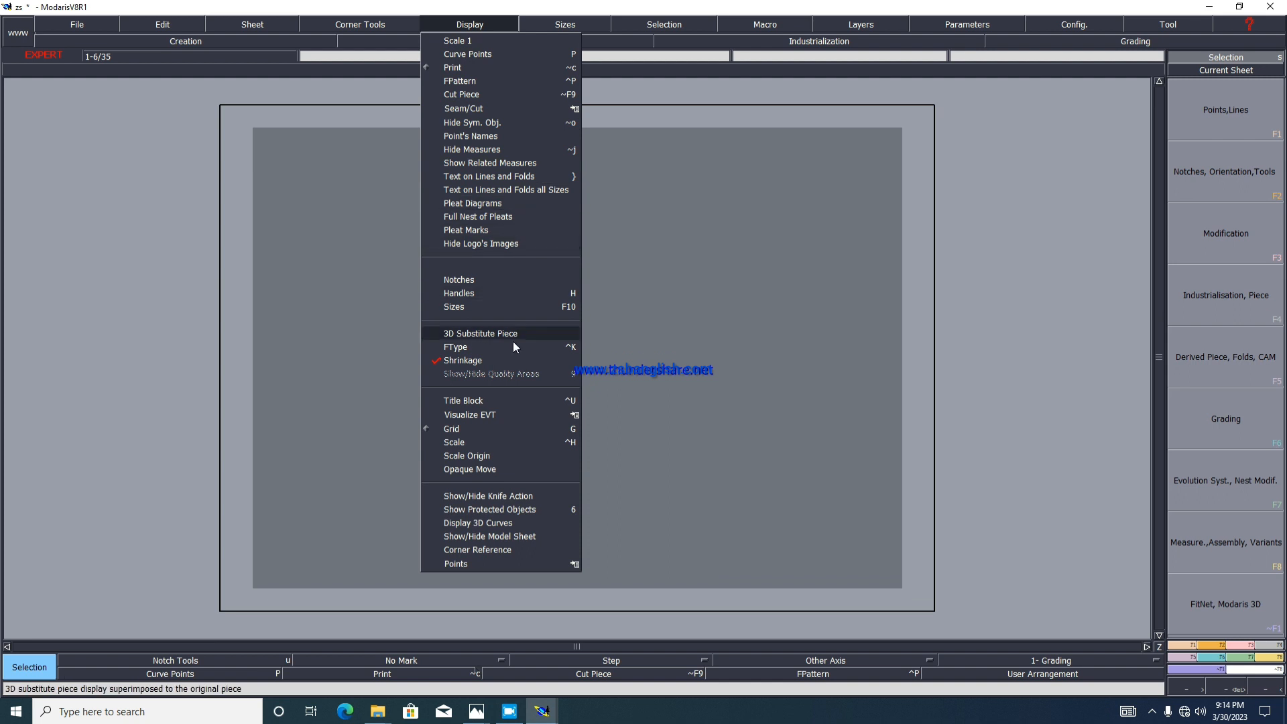
{"action": "left_click", "coordinate": [497, 399]}
{"action": "left_click", "coordinate": [477, 25]}
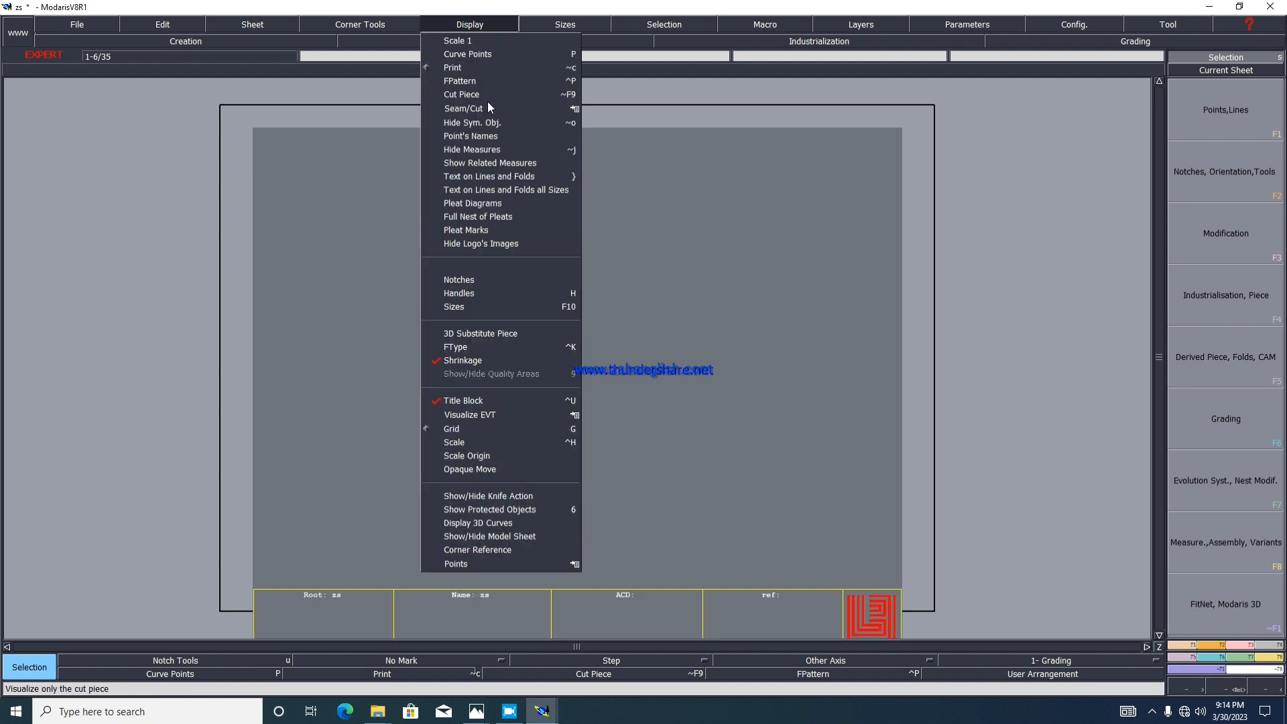
{"action": "left_click", "coordinate": [473, 301]}
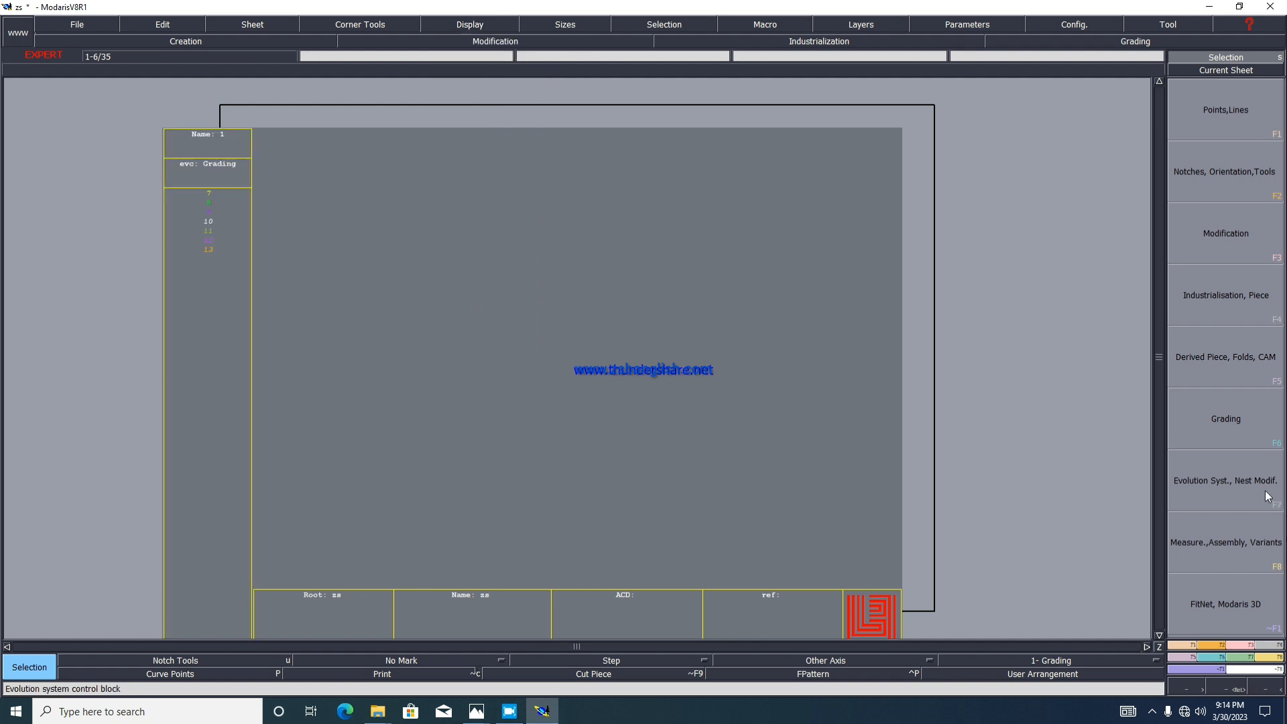
Step: Import the size table from the text file "xs to xxl" in the ophs4710 folder to replace the sheet's default sizes
{"action": "left_click", "coordinate": [1236, 491]}
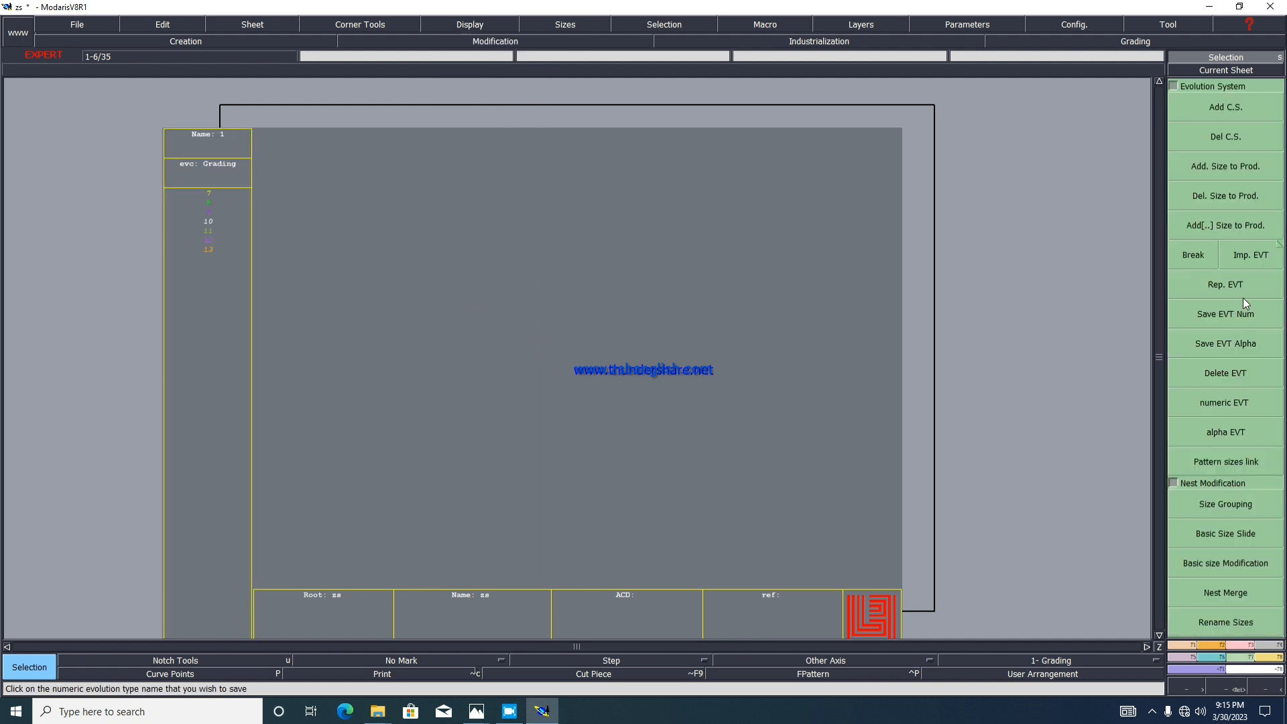
{"action": "left_click", "coordinate": [1253, 258]}
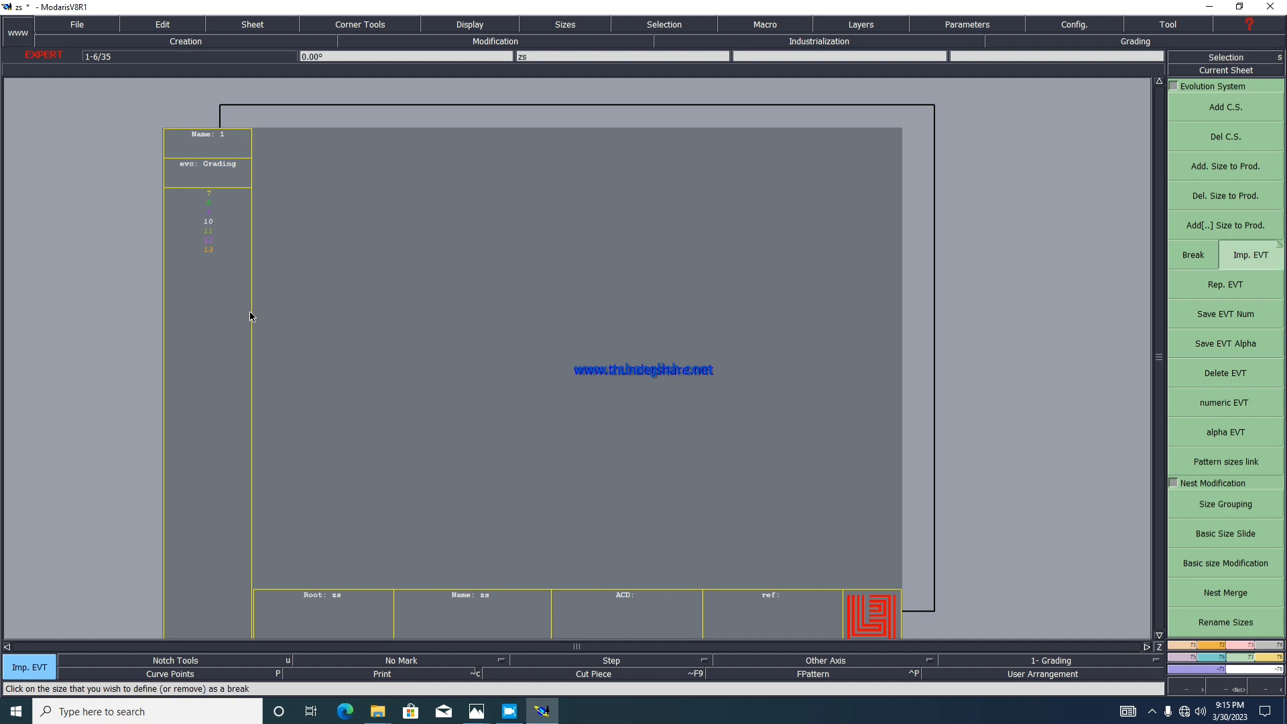
{"action": "left_click", "coordinate": [210, 261]}
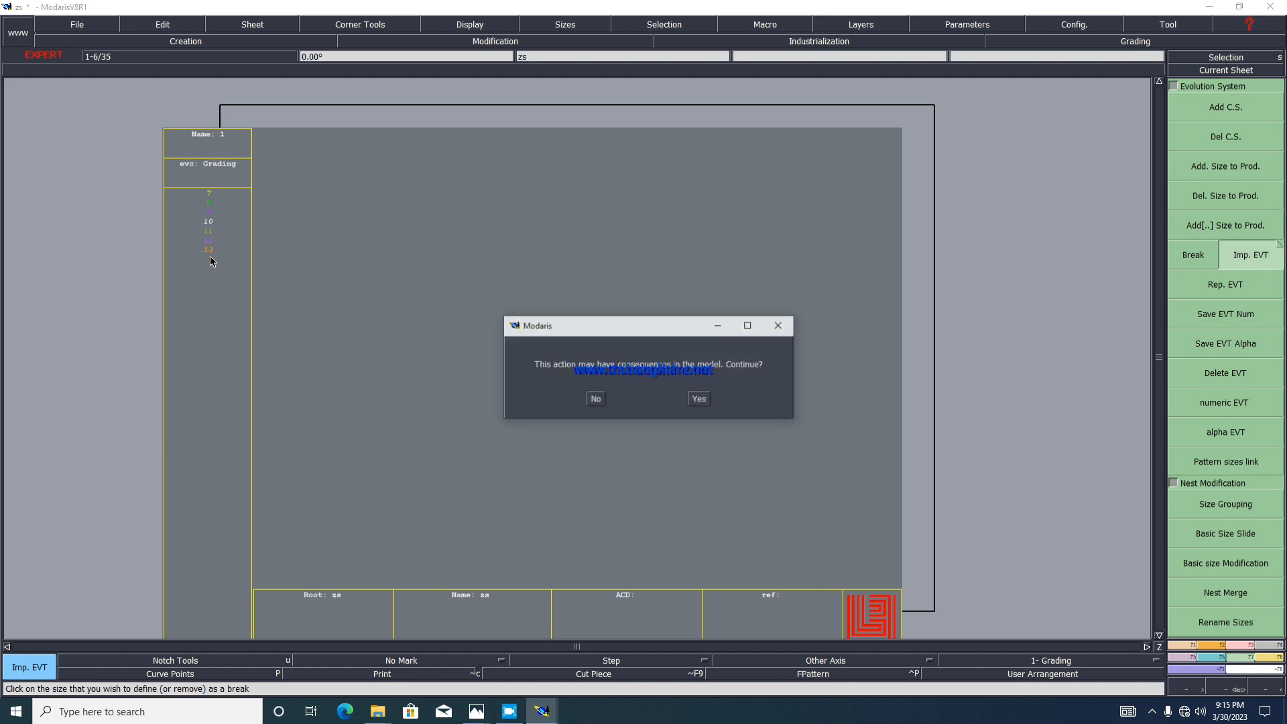
{"action": "left_click", "coordinate": [698, 399]}
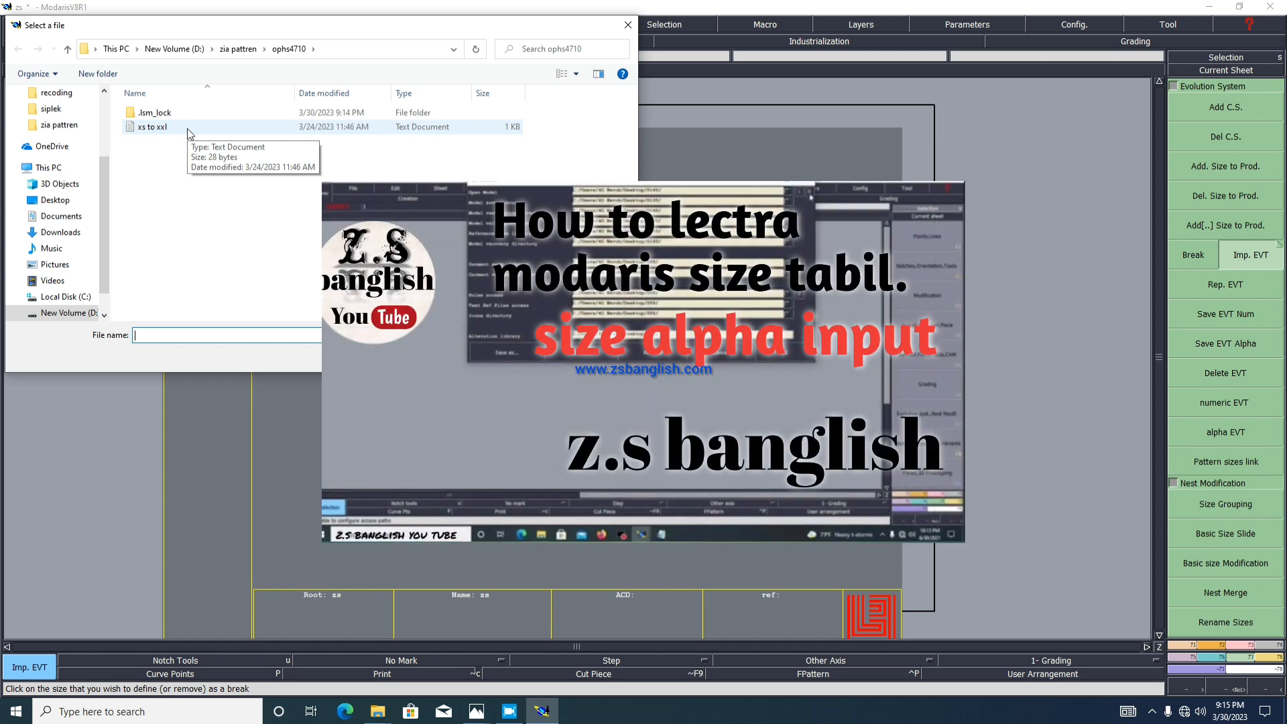
{"action": "left_click", "coordinate": [187, 127]}
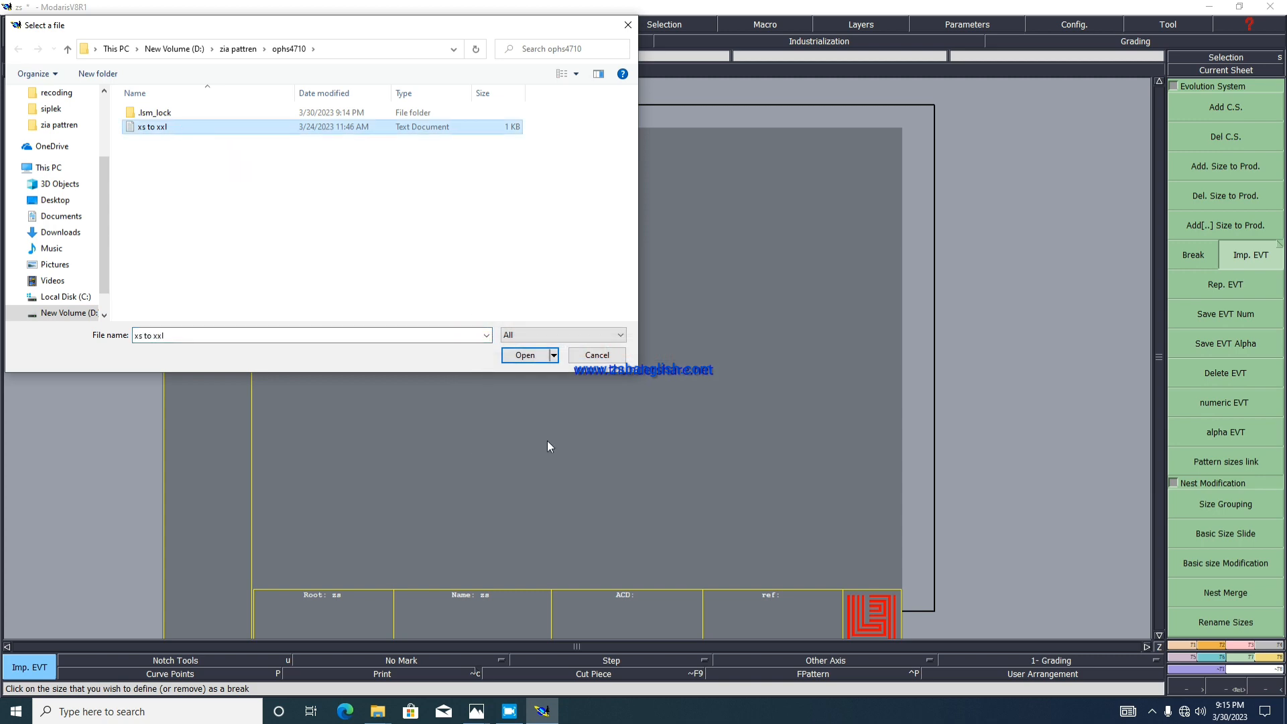
{"action": "left_click", "coordinate": [528, 355]}
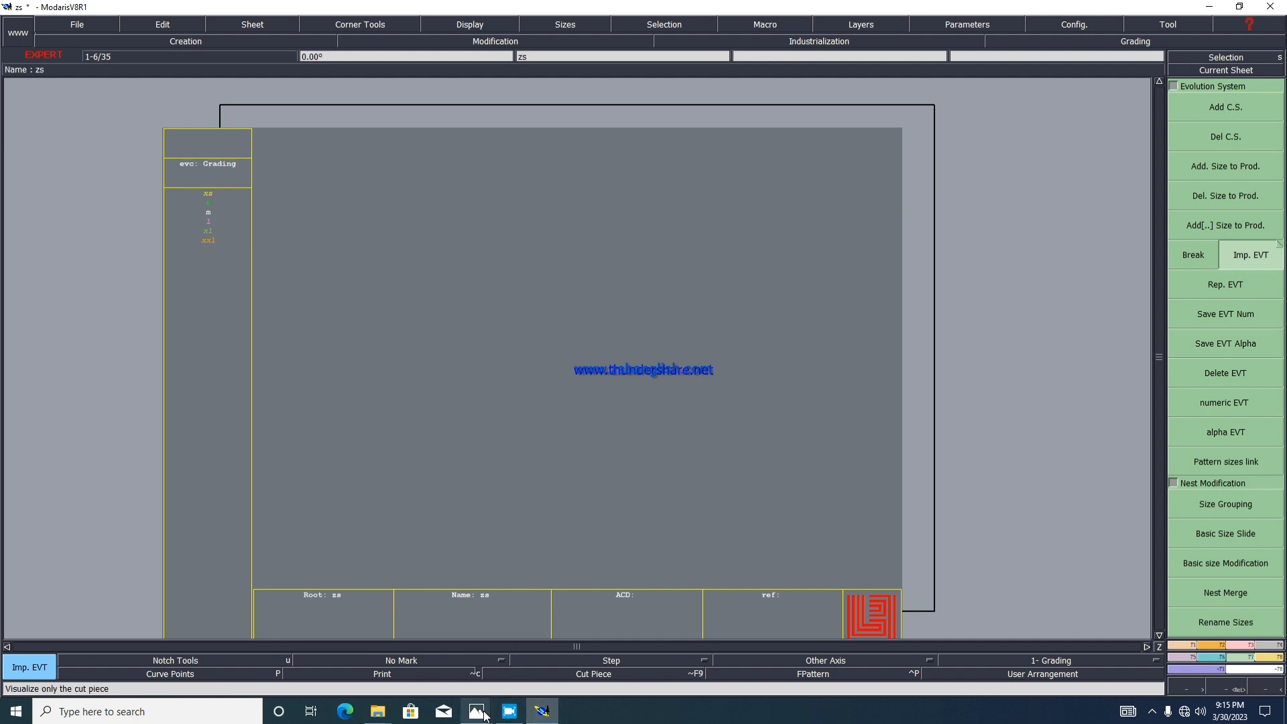
Step: View the reference picture of the shorts in images (25).jpeg
{"action": "mouse_move", "coordinate": [474, 715]}
{"action": "left_click", "coordinate": [442, 677]}
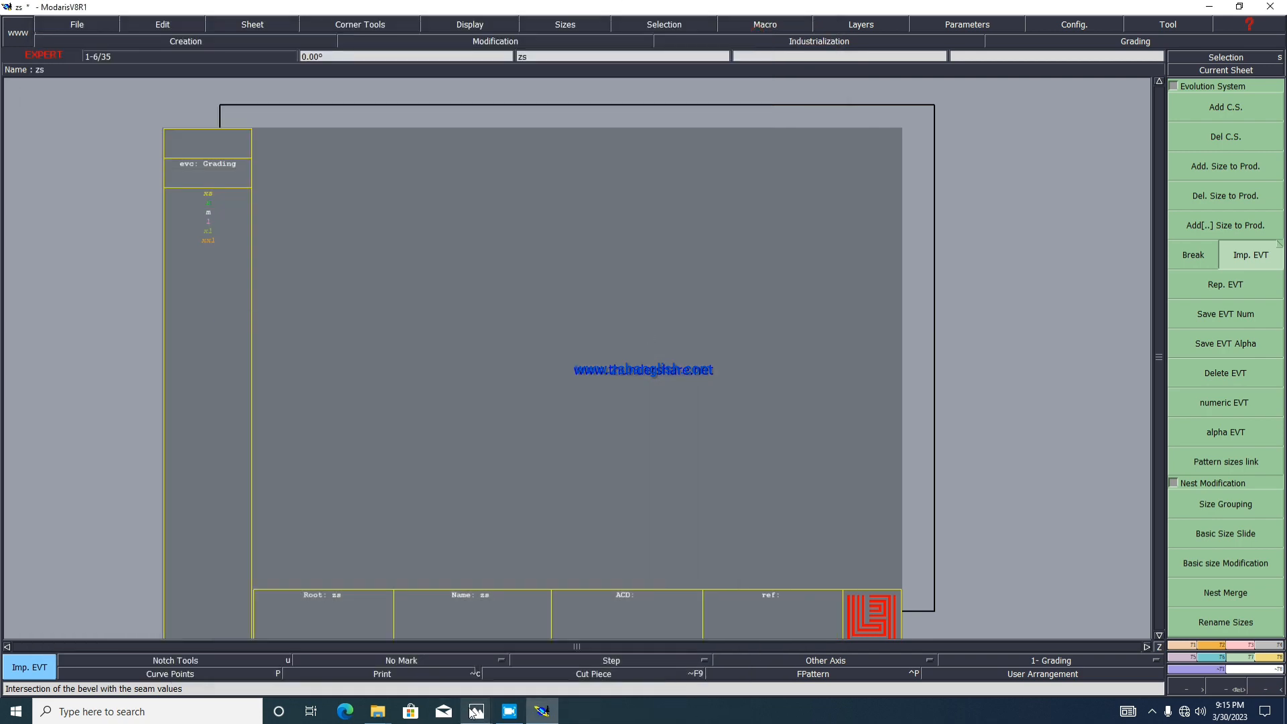
{"action": "mouse_move", "coordinate": [482, 714]}
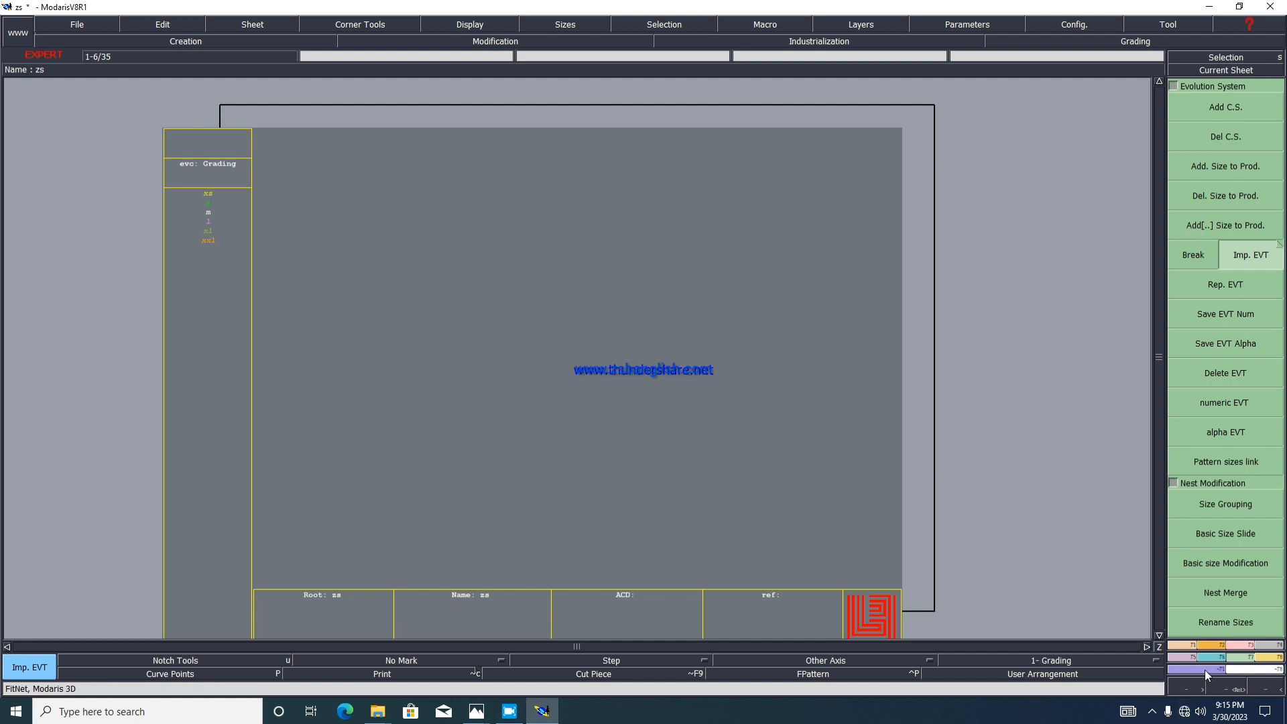
Step: Draw a rectangle 30 inches wide and 20 inches high on the blank sheet, and arrange all sheets in view
{"action": "key", "text": "u"}
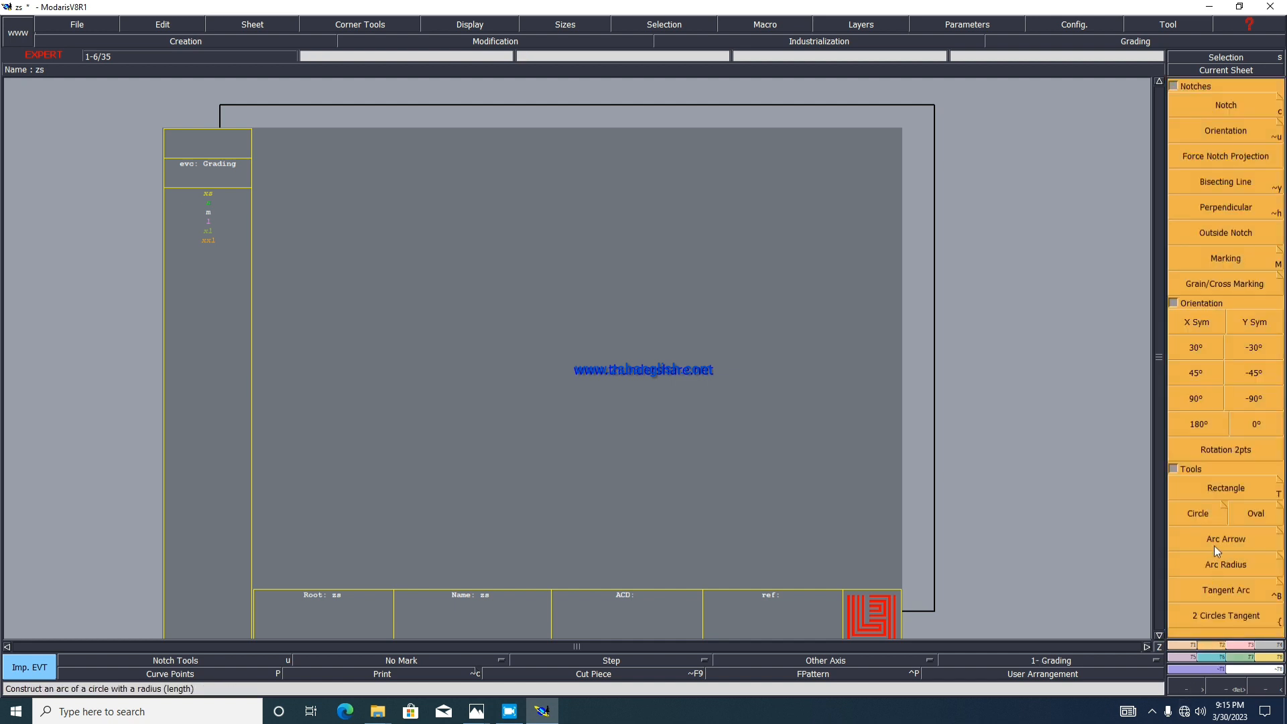
{"action": "left_click", "coordinate": [1216, 491]}
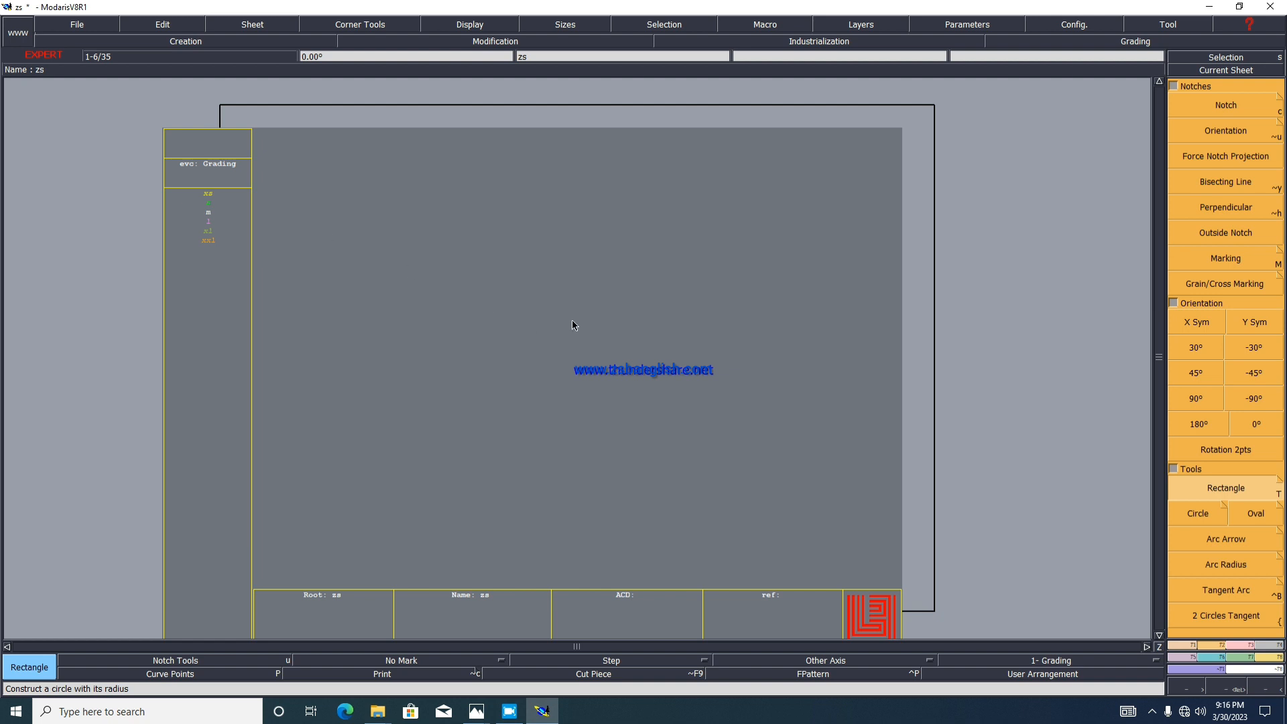
{"action": "left_click", "coordinate": [302, 227]}
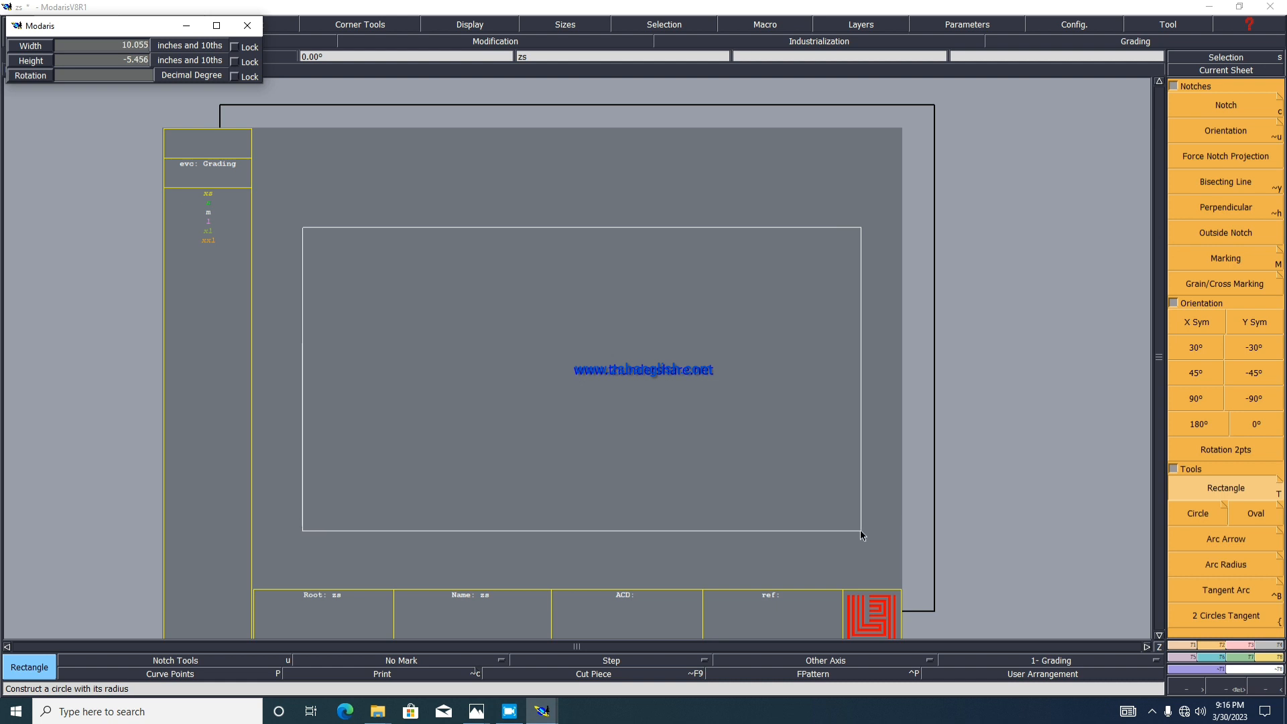
{"action": "key", "text": "Down"}
{"action": "type", "text": "30"}
{"action": "key", "text": "Return"}
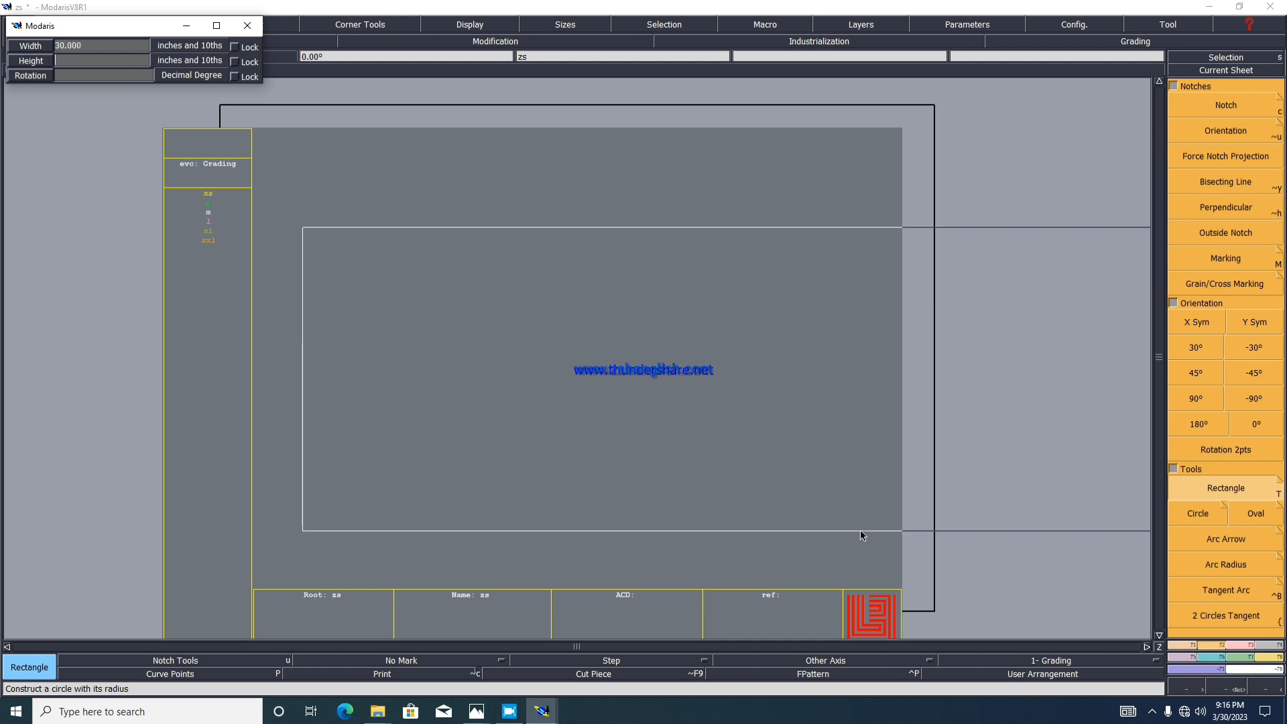
{"action": "type", "text": "20"}
{"action": "key", "text": "Return"}
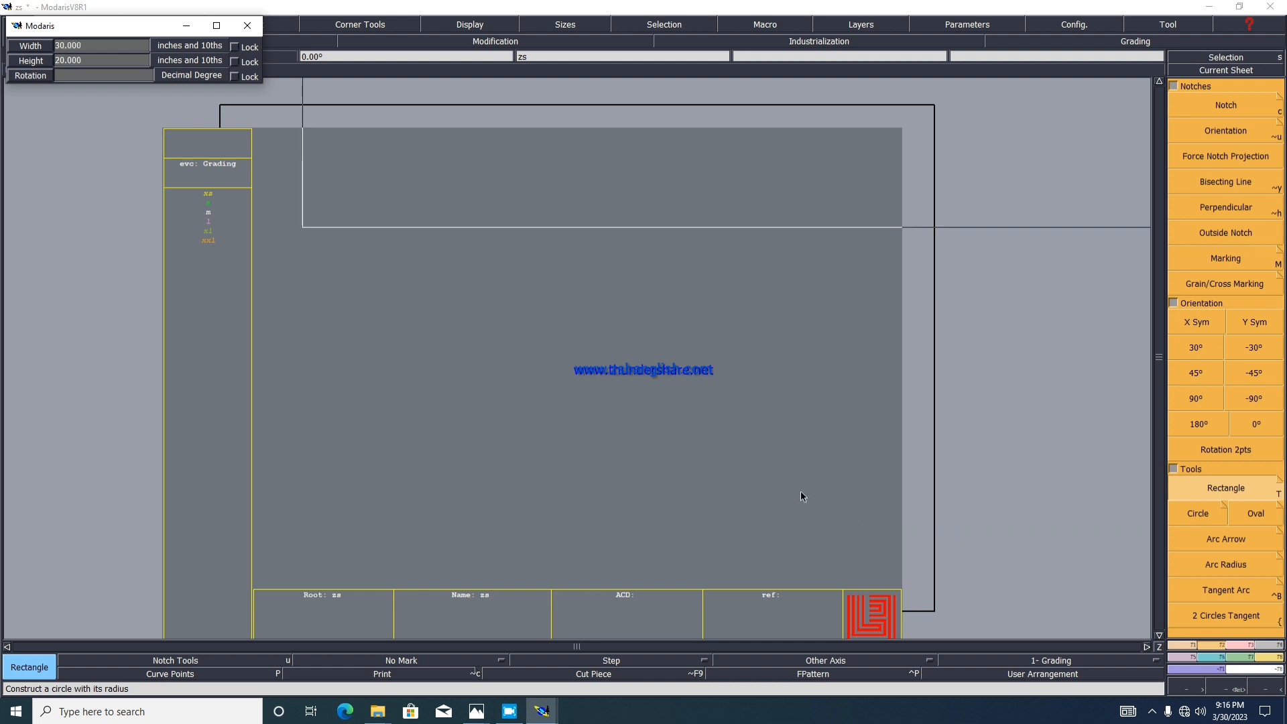
{"action": "left_click", "coordinate": [695, 413]}
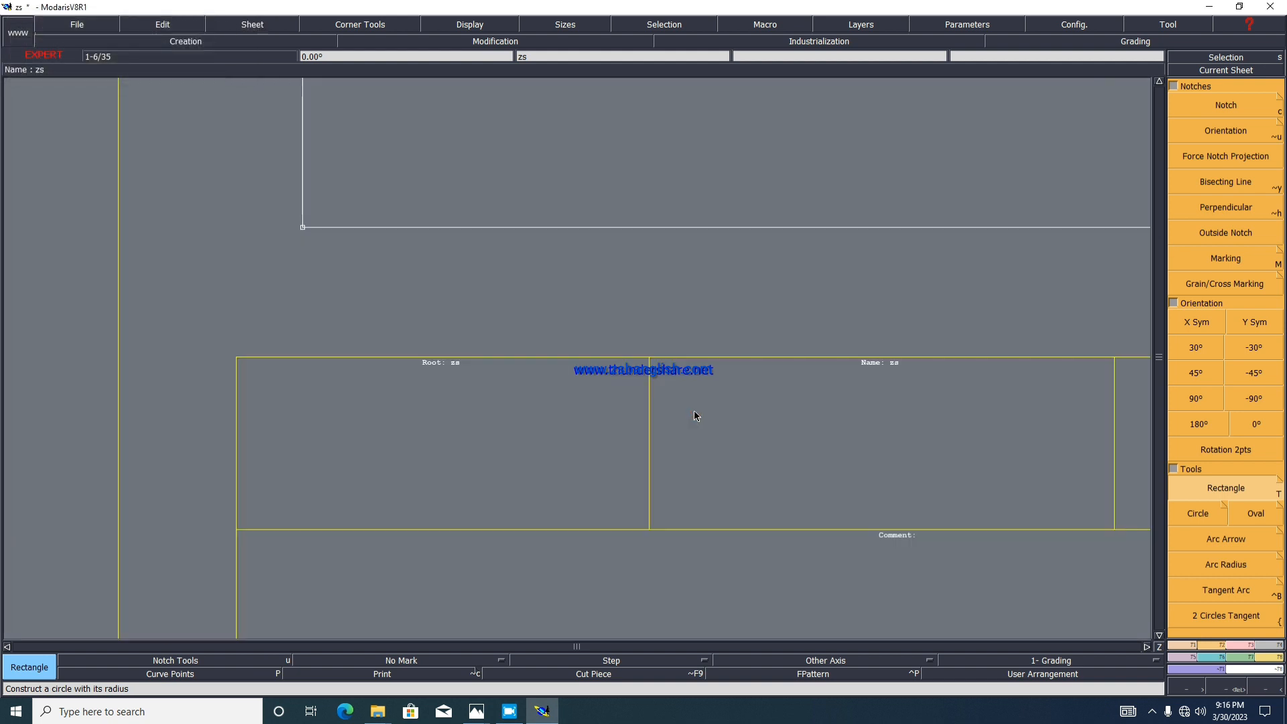
{"action": "key", "text": "j"}
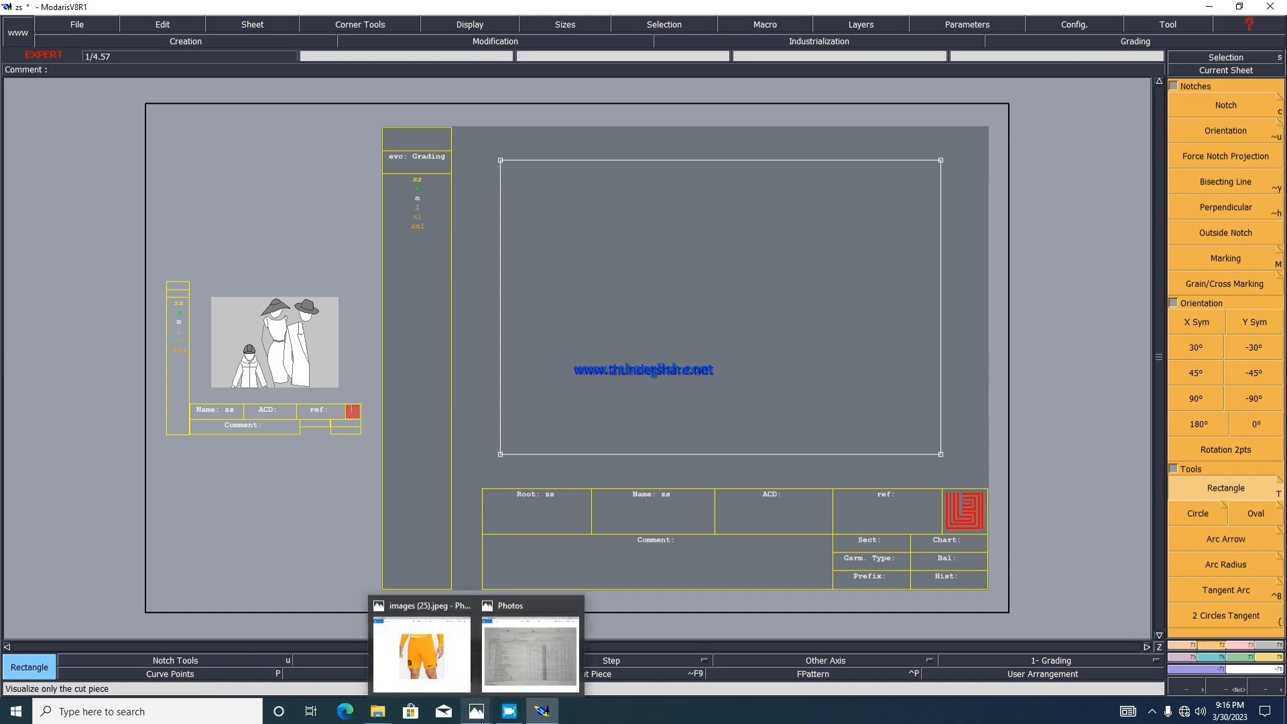
Step: Check the M 32 measurements in the photographed spec sheet of the fleece short
{"action": "left_click", "coordinate": [528, 665]}
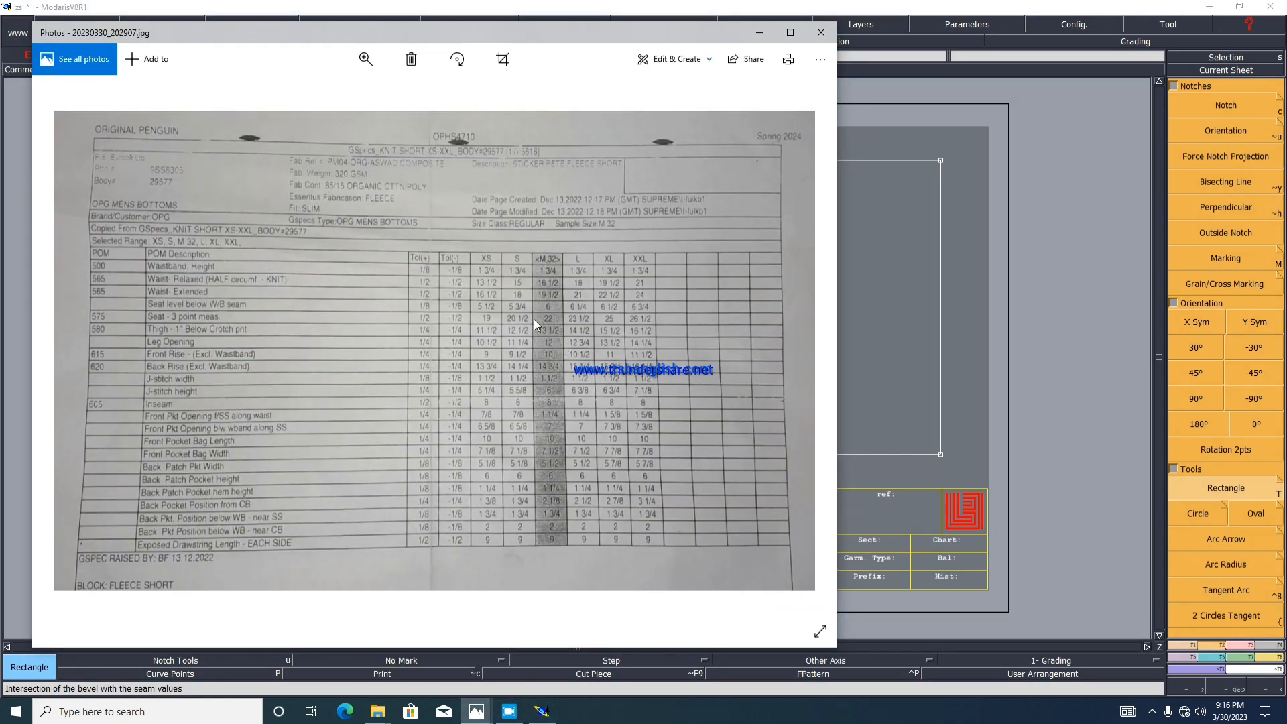
{"action": "key", "text": "Left"}
{"action": "key", "text": "Right"}
{"action": "left_click", "coordinate": [759, 32]}
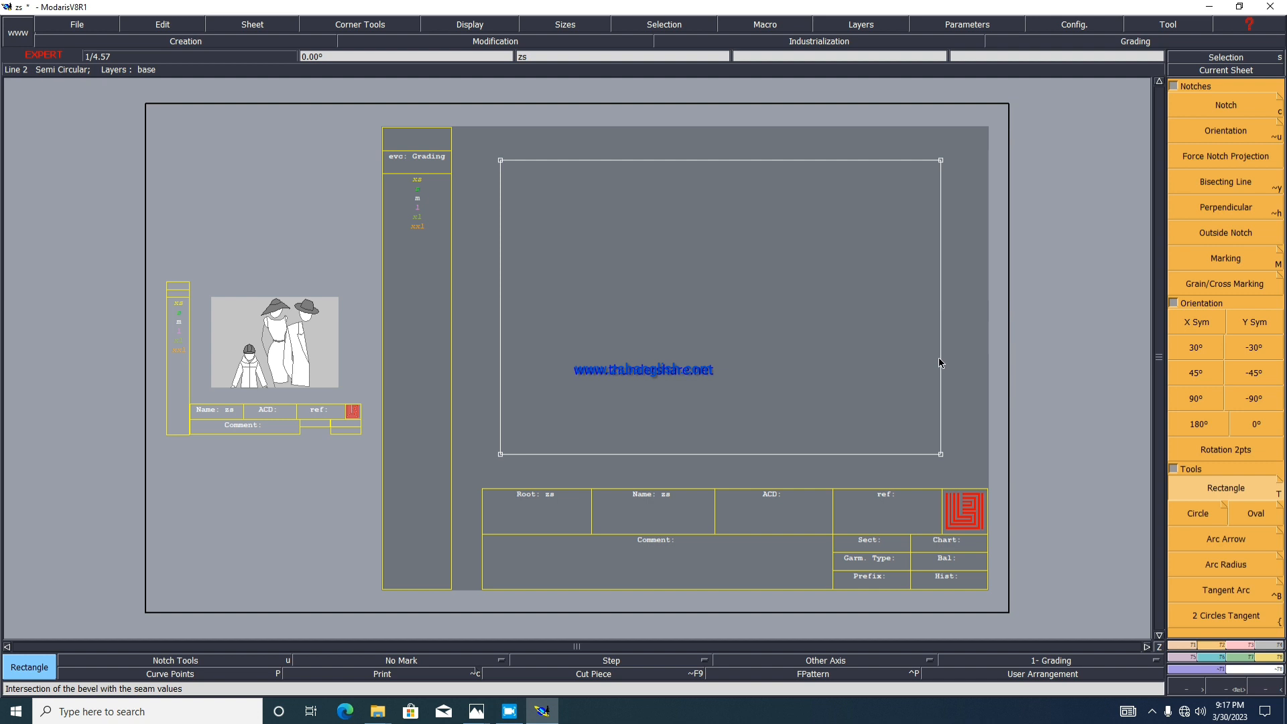
Step: Create a parallel line 1.5 inches inside the rectangle's right edge
{"action": "left_click", "coordinate": [1184, 645]}
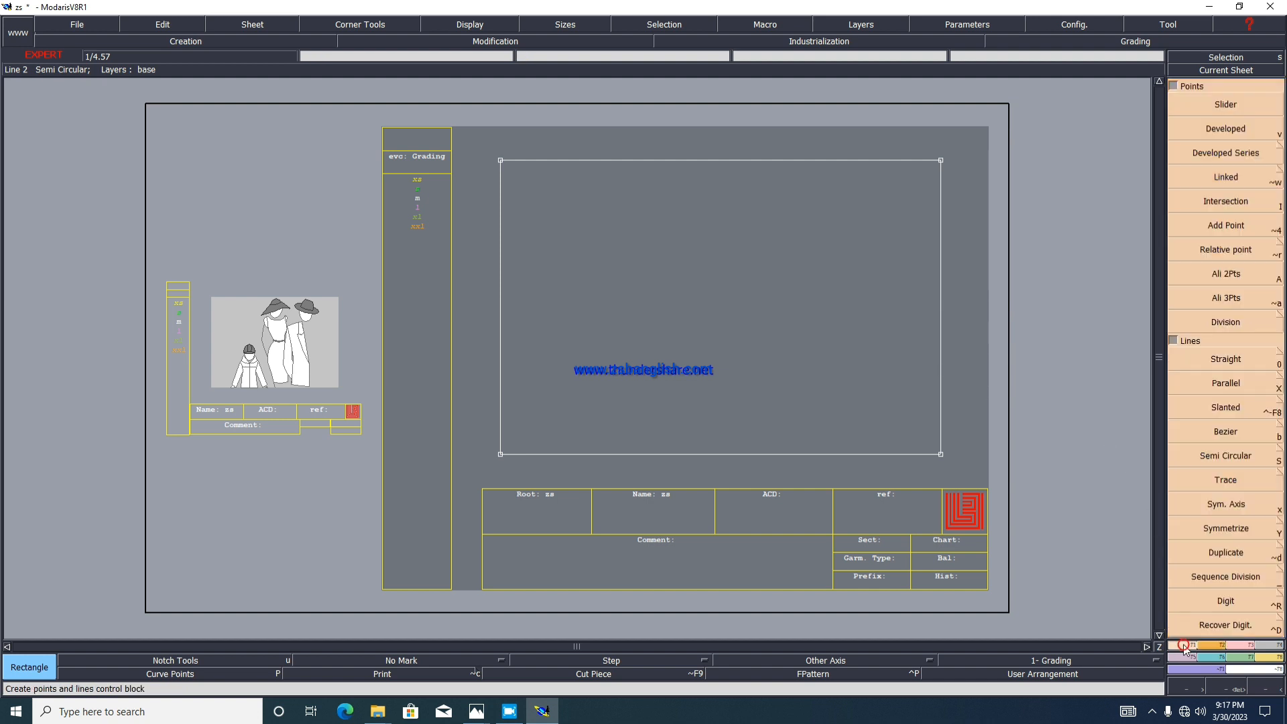
{"action": "left_click", "coordinate": [1214, 389]}
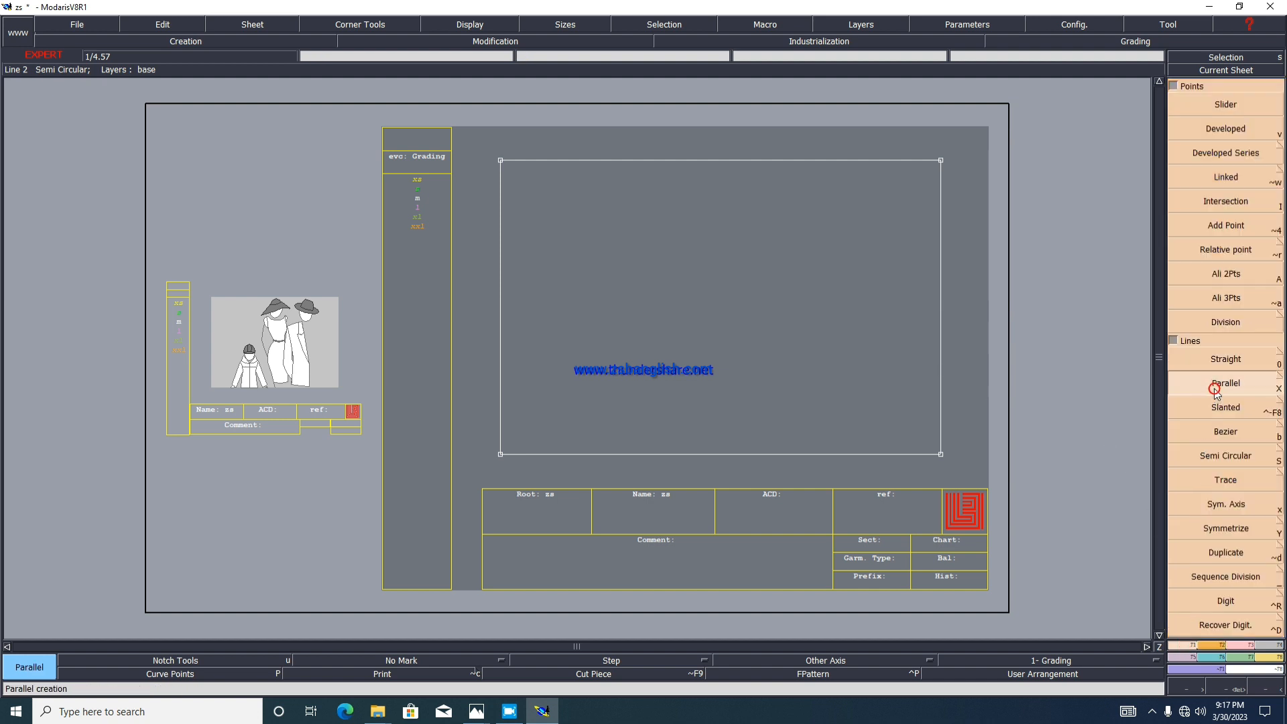
{"action": "left_click", "coordinate": [939, 342]}
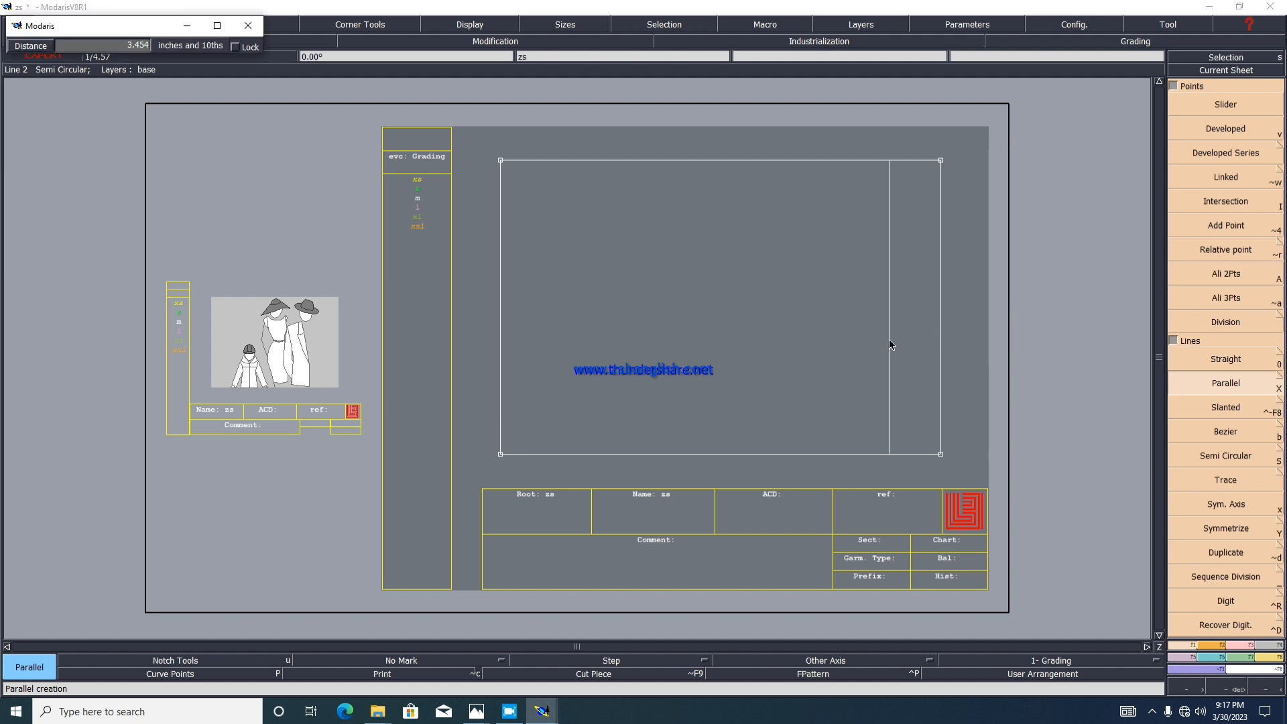
{"action": "key", "text": "BackSpace"}
{"action": "type", "text": "1.5"}
{"action": "key", "text": "Return"}
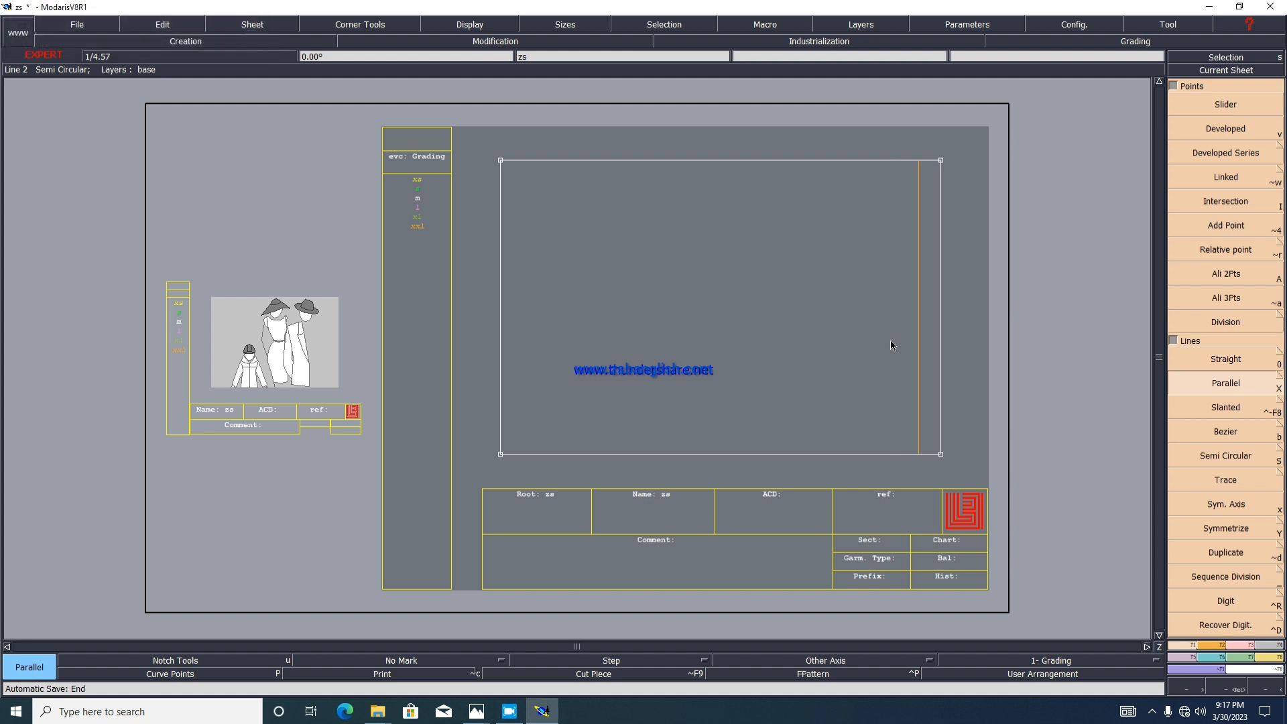
{"action": "left_click", "coordinate": [929, 324]}
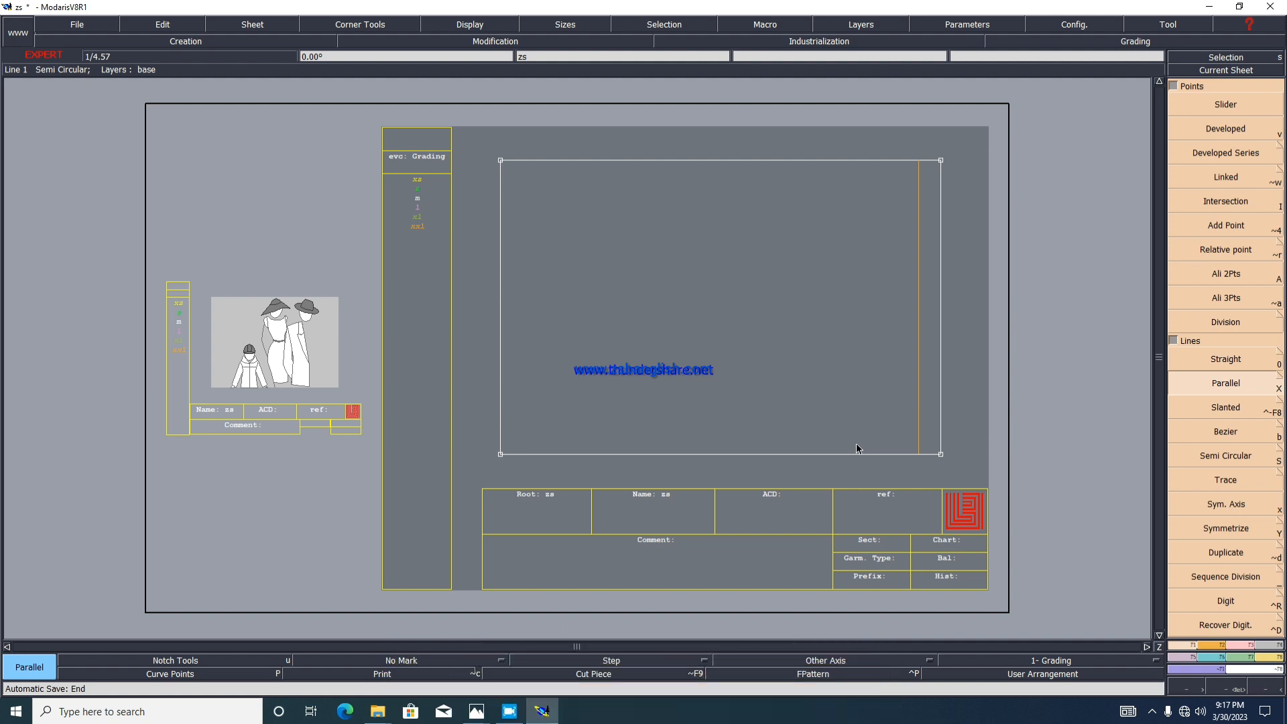
Step: Create a parallel of the rectangle's bottom edge, placed slightly above the rectangle's mid-height
{"action": "left_click", "coordinate": [722, 455]}
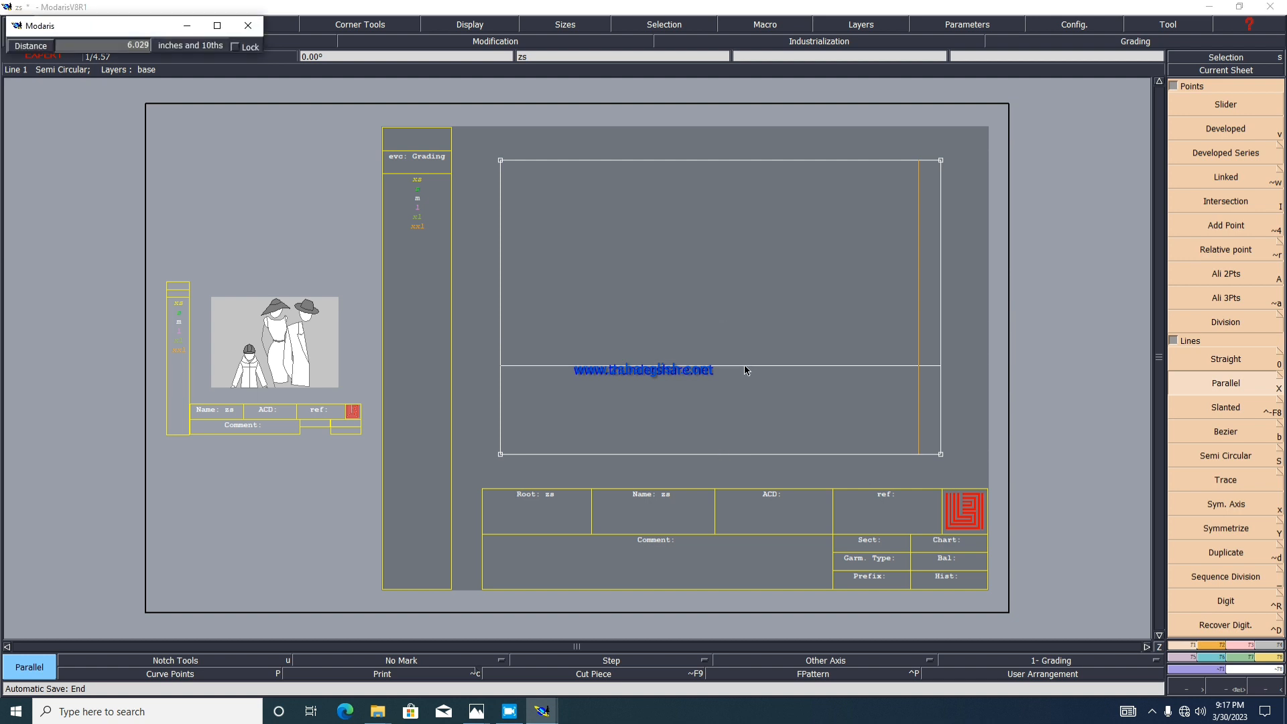
{"action": "type", "text": "1.500"}
{"action": "key", "text": "Return"}
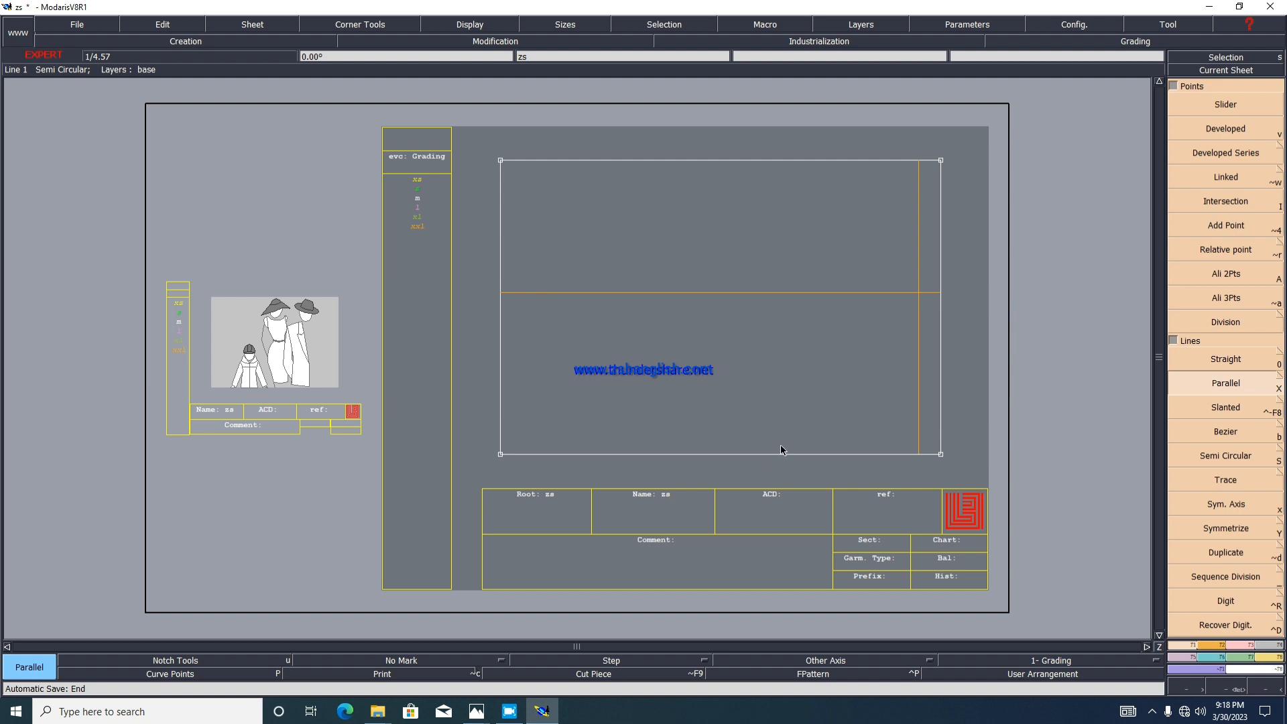
Step: Create a parallel line 12.5 inches above the rectangle's bottom edge
{"action": "left_click", "coordinate": [744, 453]}
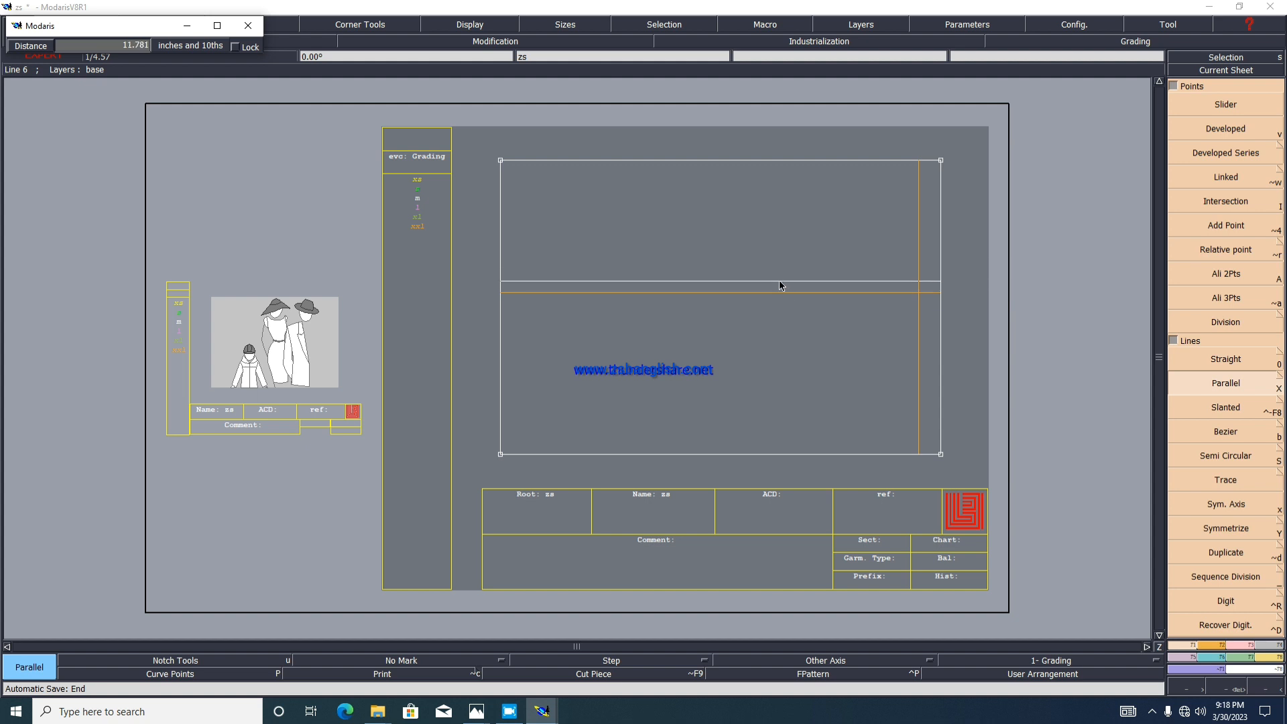
{"action": "type", "text": "12.5"}
{"action": "key", "text": "Return"}
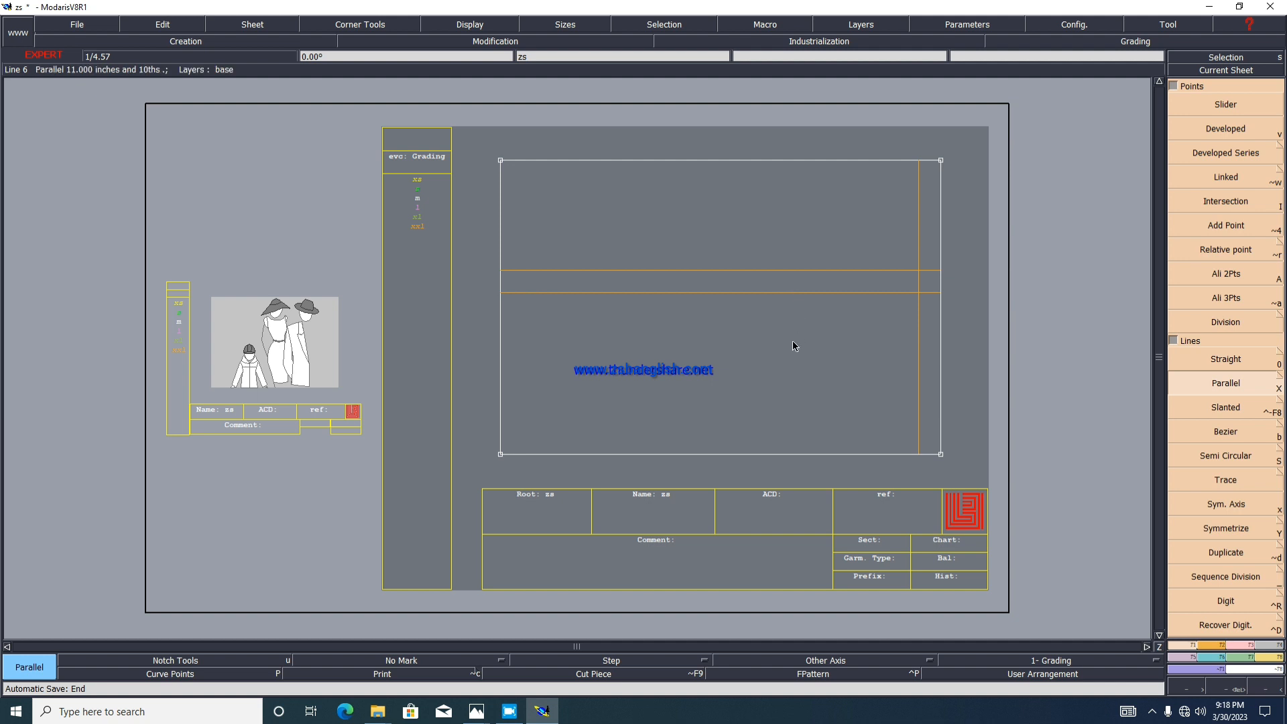
{"action": "key", "text": "shift+s"}
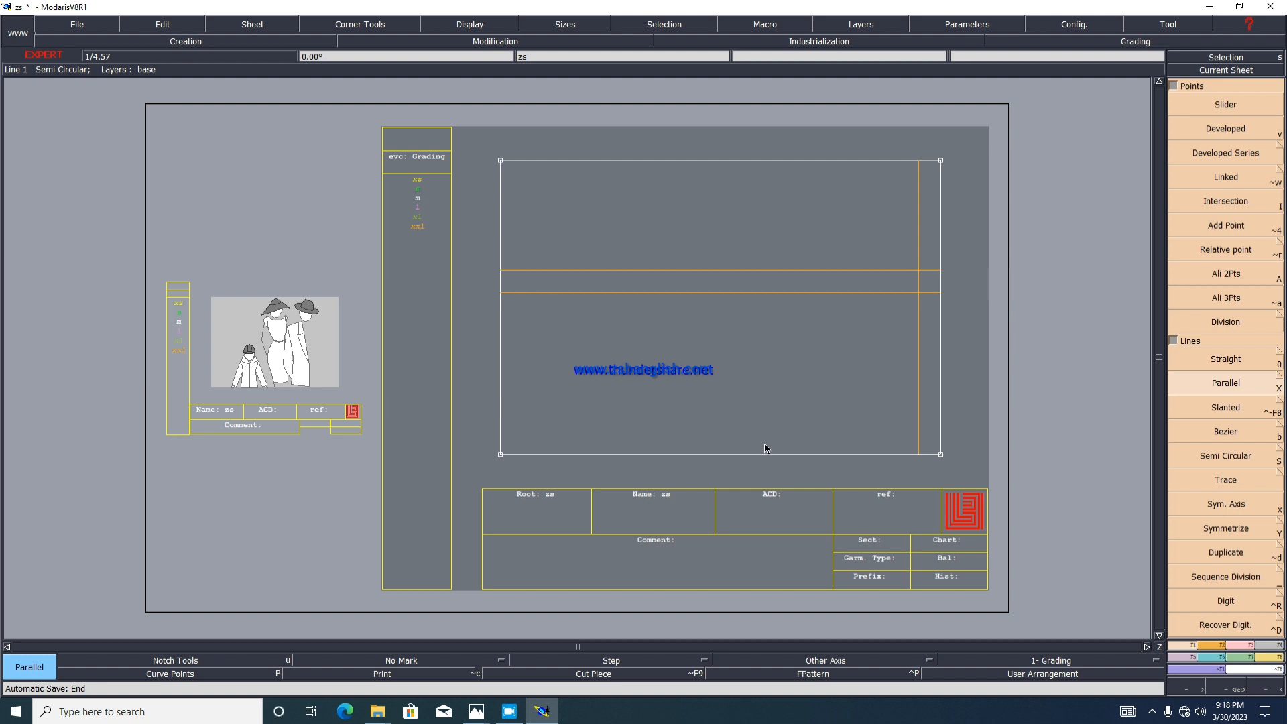
Step: Create another parallel of the rectangle's bottom edge, 9.75 inches above it
{"action": "left_click", "coordinate": [705, 455]}
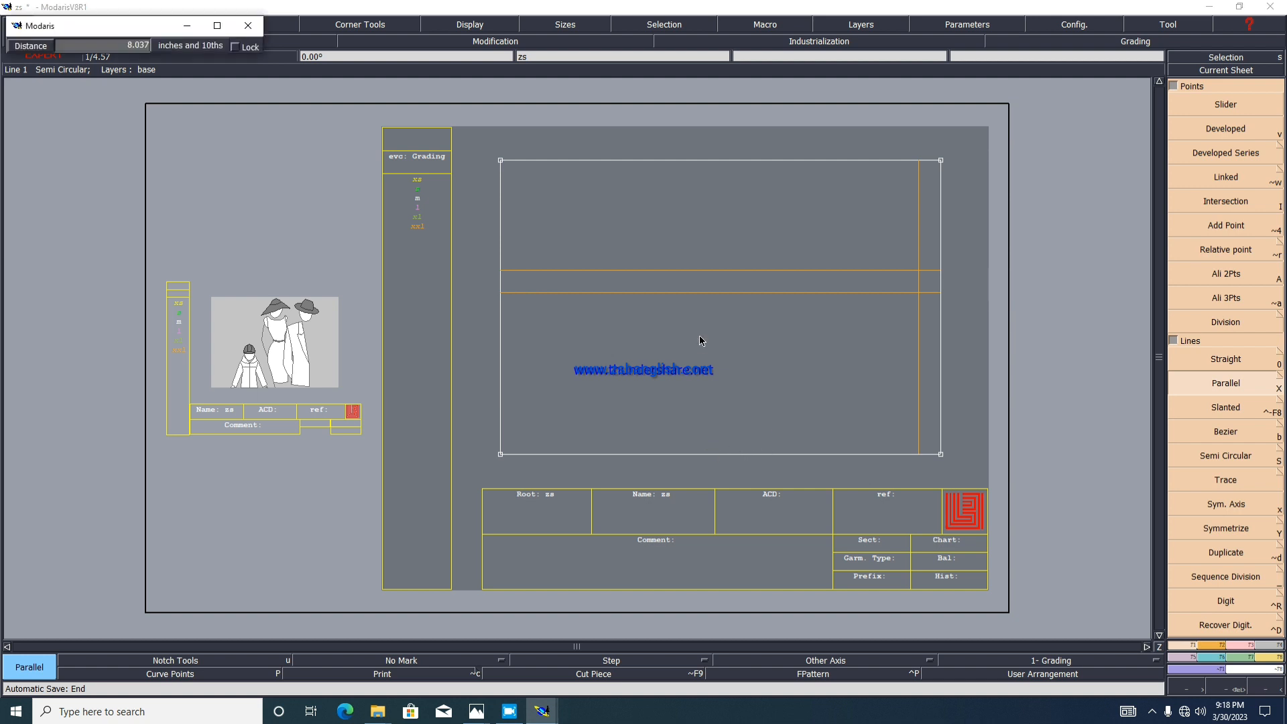
{"action": "type", "text": "12.500"}
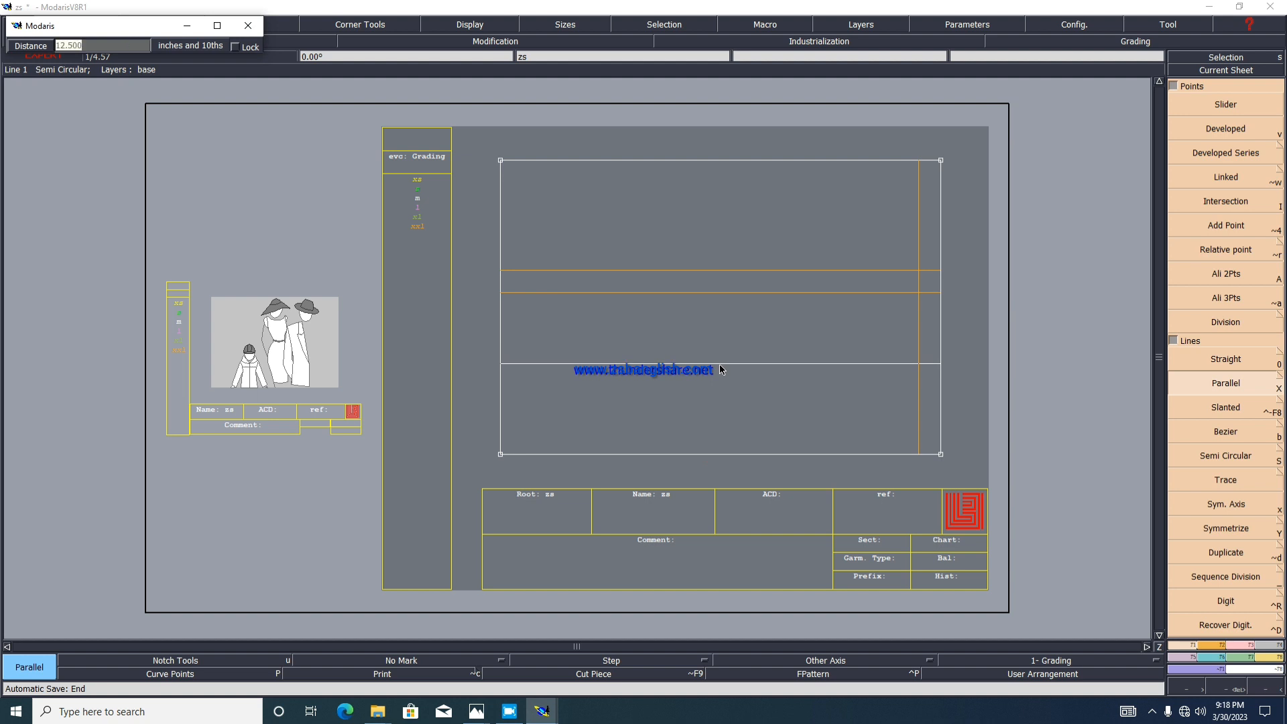
{"action": "key", "text": "BackSpace"}
{"action": "type", "text": "9"}
{"action": "type", "text": ".500"}
{"action": "key", "text": "Return"}
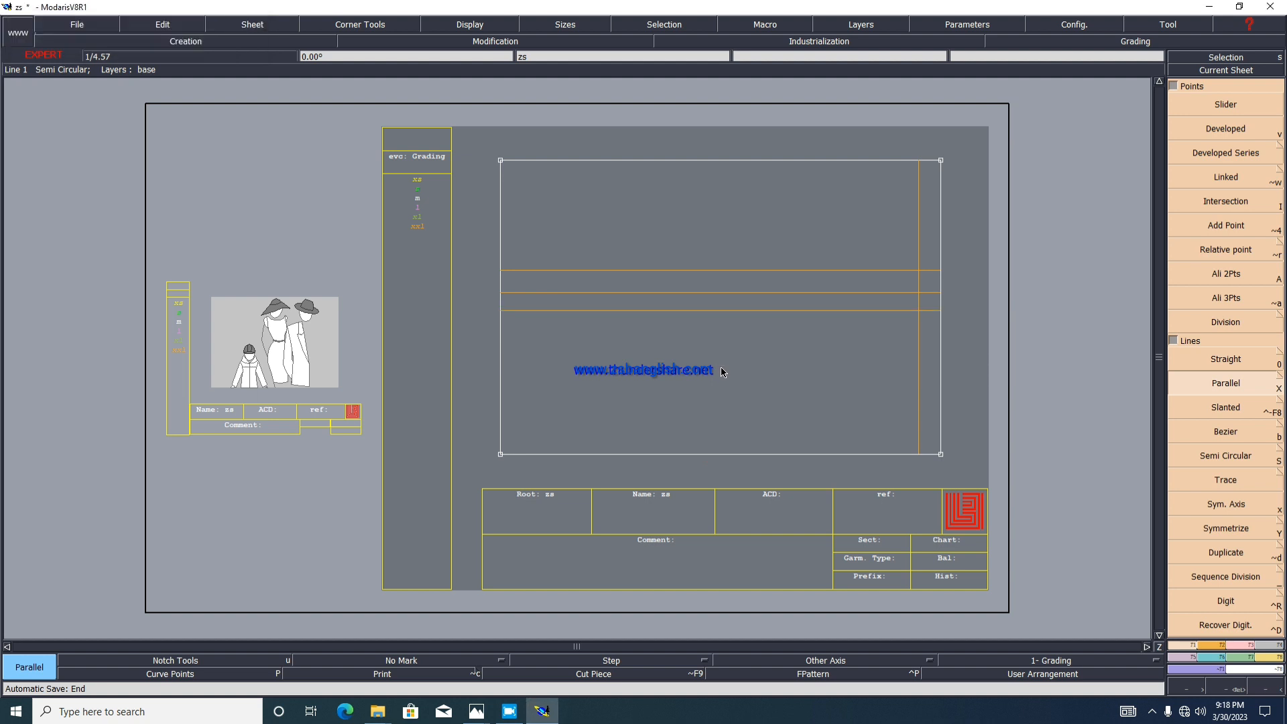
{"action": "left_click", "coordinate": [709, 411]}
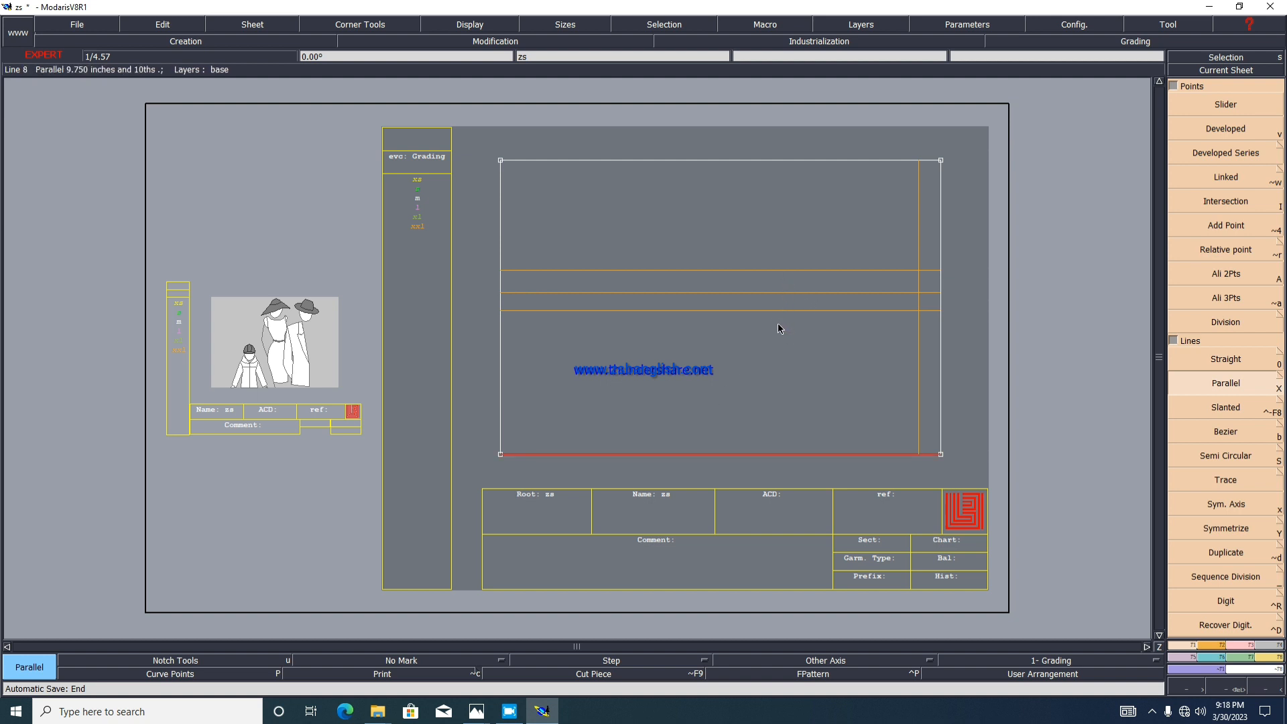
Step: Create a parallel of the middle horizontal guide line at a distance of -0.1 inches, just below it
{"action": "scroll", "coordinate": [781, 271], "scroll_direction": "up", "scroll_amount": 1}
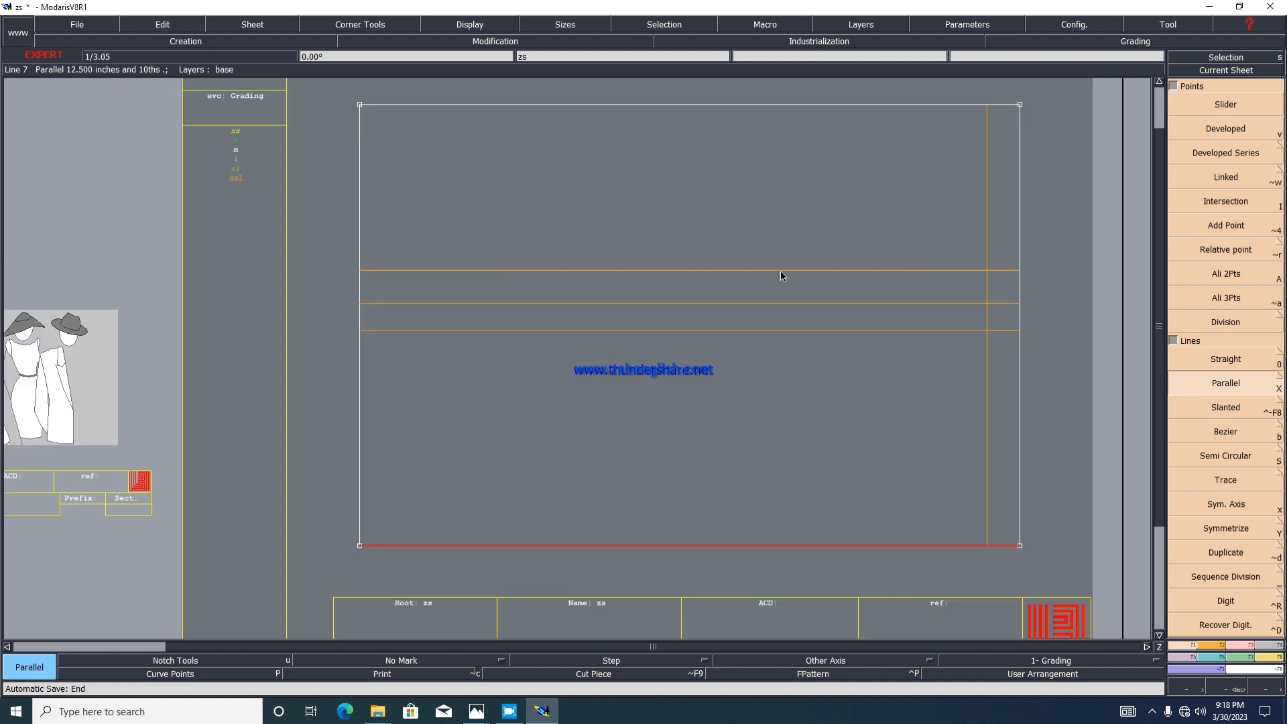
{"action": "scroll", "coordinate": [780, 275], "scroll_direction": "up", "scroll_amount": 1}
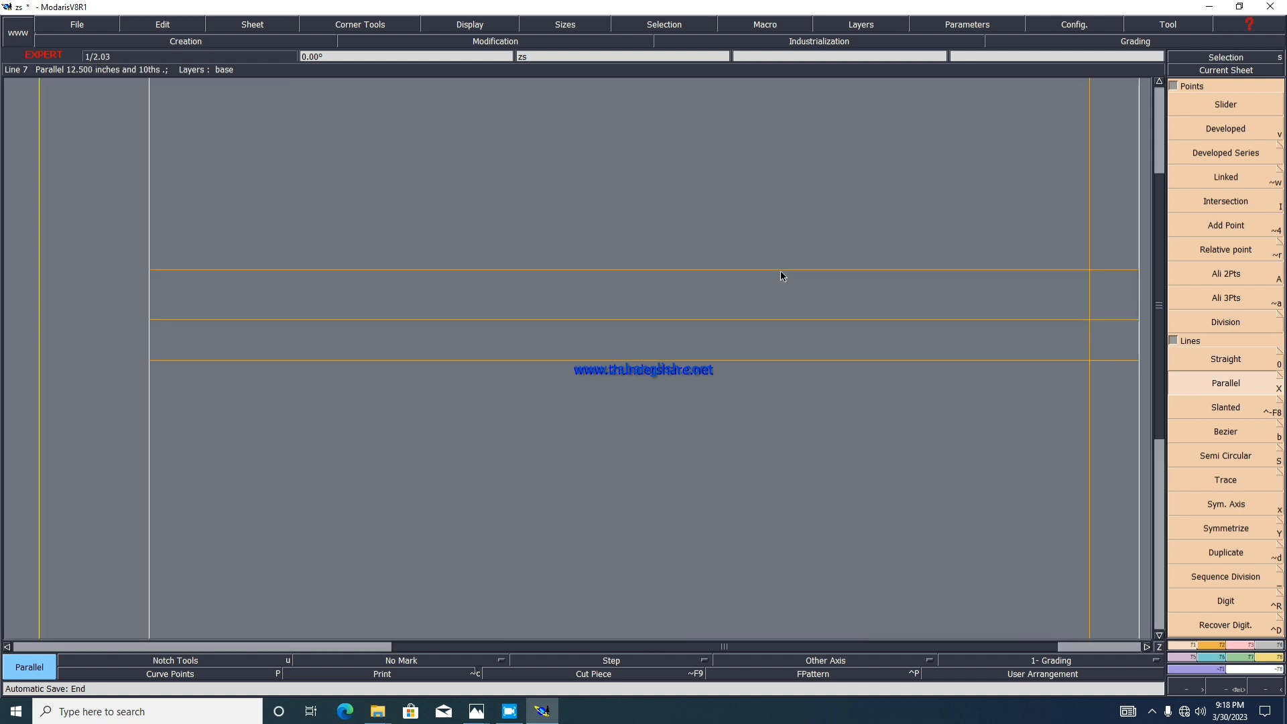
{"action": "left_click", "coordinate": [751, 320]}
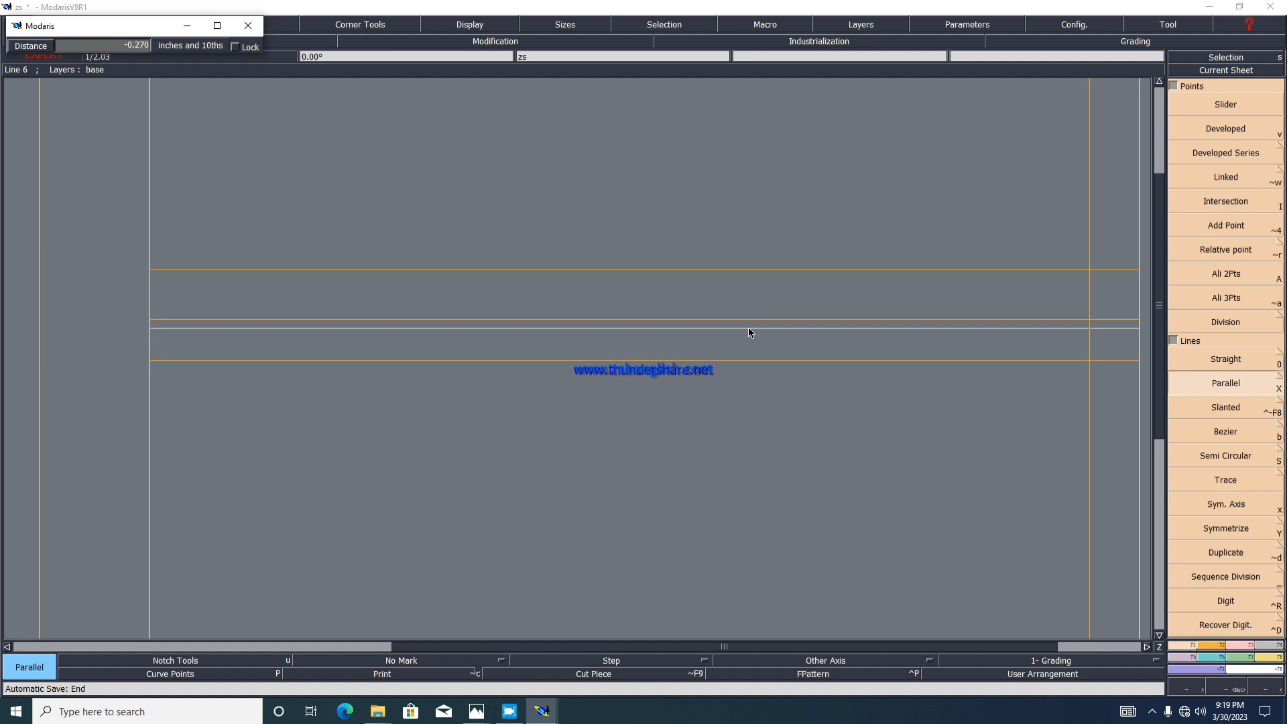
{"action": "type", "text": "9.750"}
{"action": "type", "text": "-"}
{"action": "type", "text": ".100"}
{"action": "key", "text": "Return"}
{"action": "left_click", "coordinate": [676, 319]}
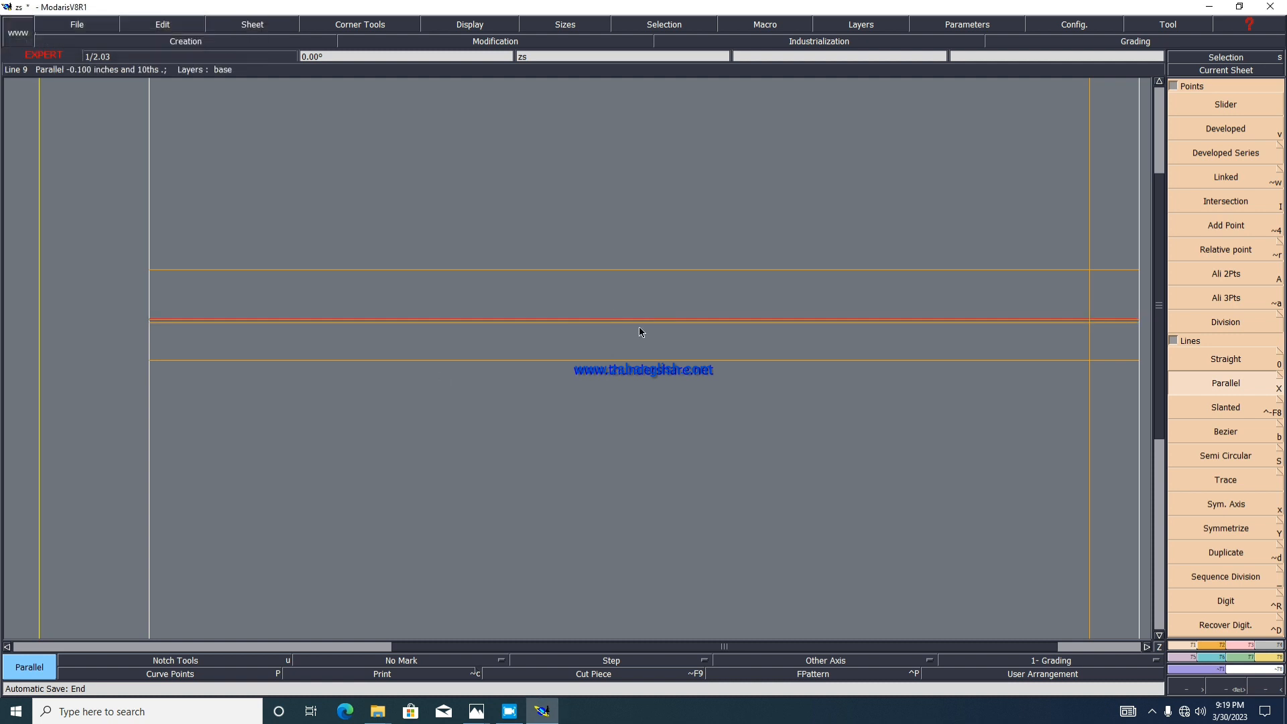
Step: Draw an 11-inch straight Bezier line from the 1.5-inch parallel's end on the bottom edge up to the rectangle's right edge
{"action": "scroll", "coordinate": [441, 319], "scroll_direction": "down", "scroll_amount": 3}
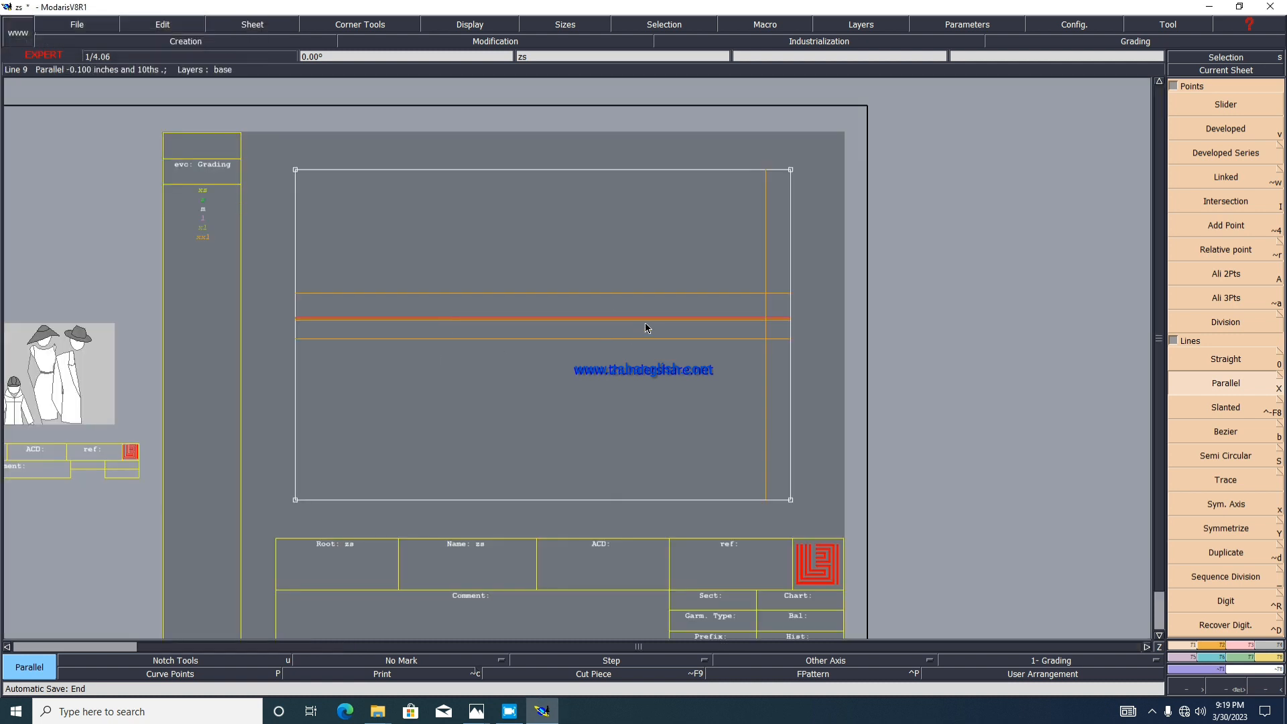
{"action": "scroll", "coordinate": [657, 319], "scroll_direction": "up", "scroll_amount": 2}
{"action": "scroll", "coordinate": [656, 323], "scroll_direction": "up", "scroll_amount": 1}
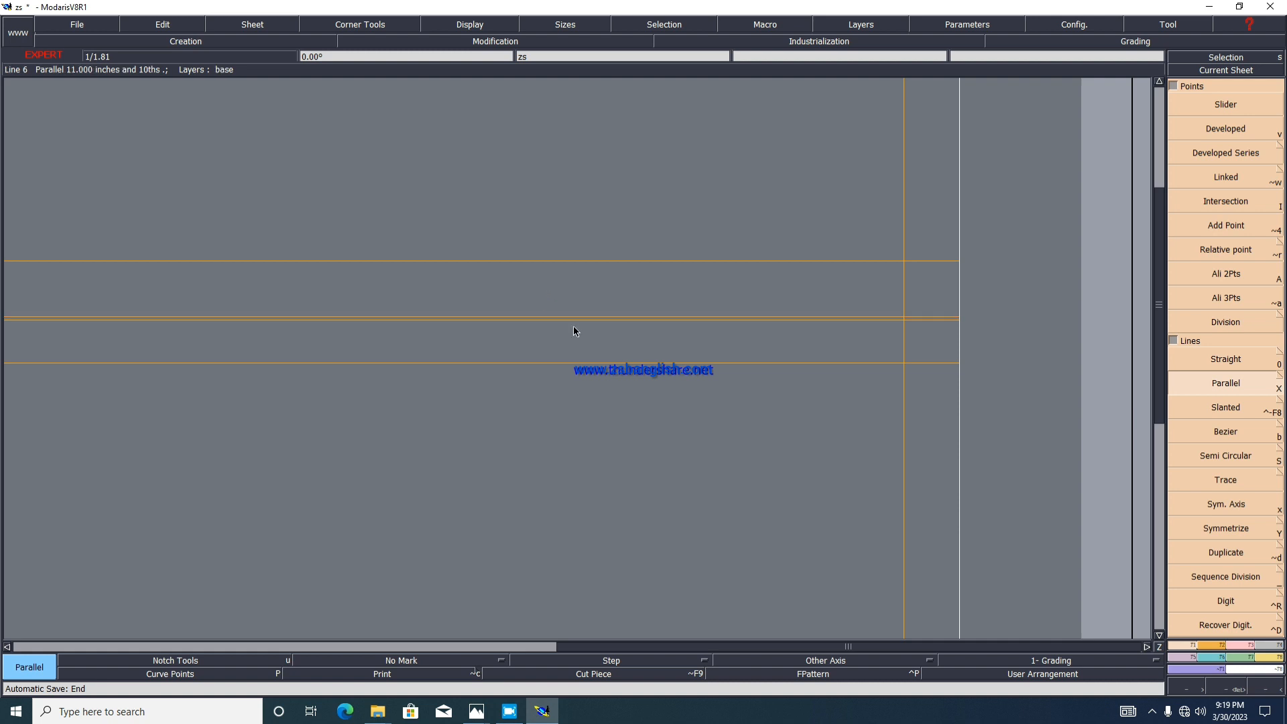
{"action": "scroll", "coordinate": [614, 429], "scroll_direction": "down", "scroll_amount": 1}
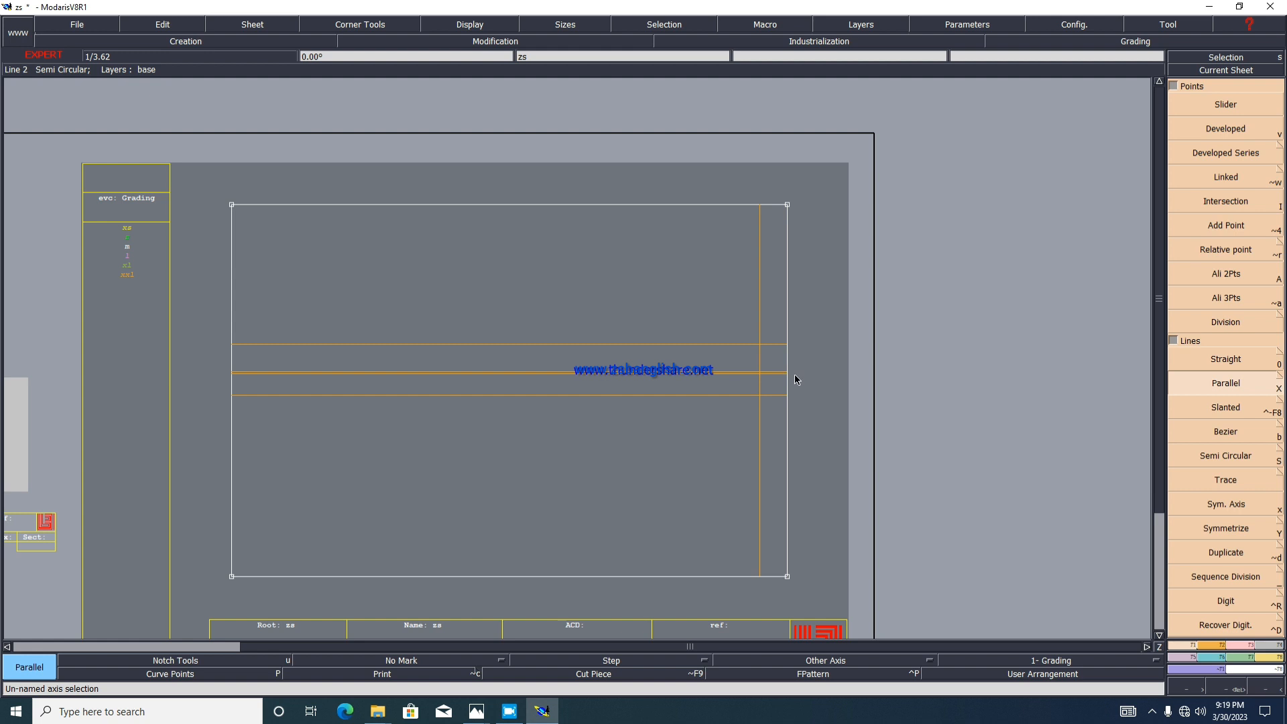
{"action": "left_click", "coordinate": [1219, 432]}
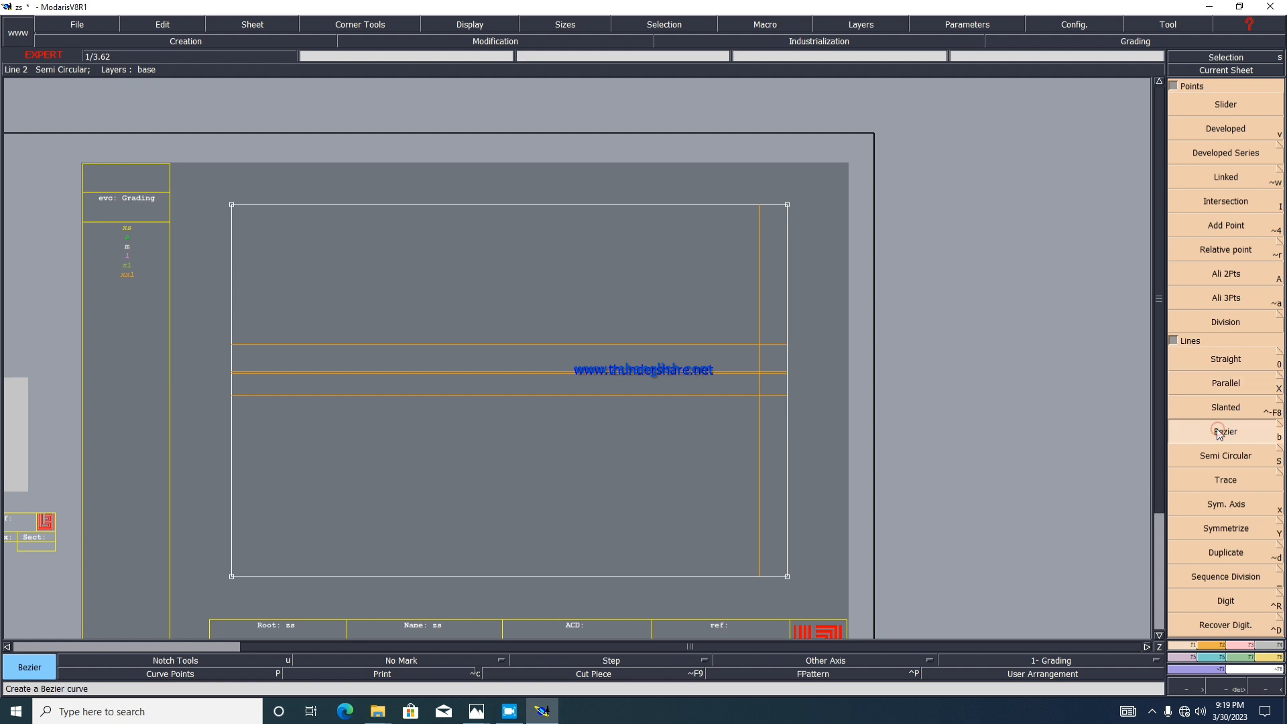
{"action": "left_click", "coordinate": [760, 576]}
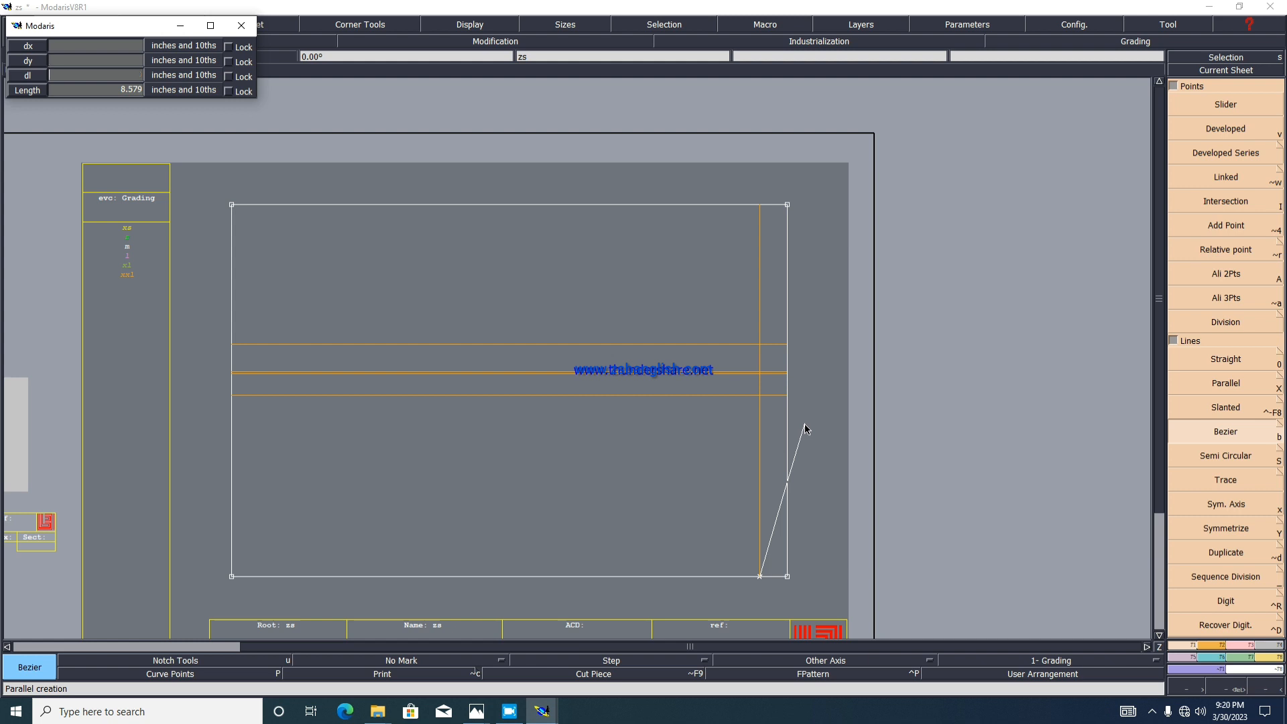
{"action": "type", "text": "11"}
{"action": "key", "text": "Tab"}
{"action": "type", "text": "11"}
{"action": "key", "text": "Return"}
{"action": "scroll", "coordinate": [770, 420], "scroll_direction": "up", "scroll_amount": 2}
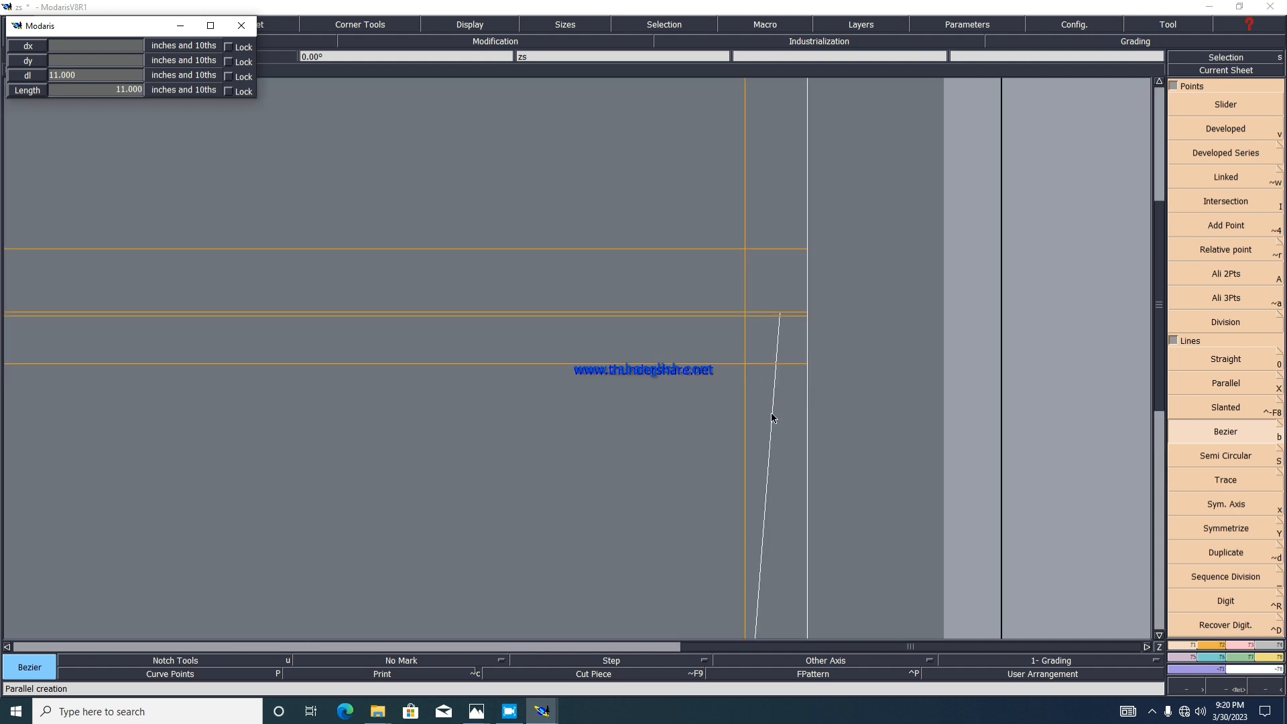
{"action": "scroll", "coordinate": [771, 421], "scroll_direction": "up", "scroll_amount": 1}
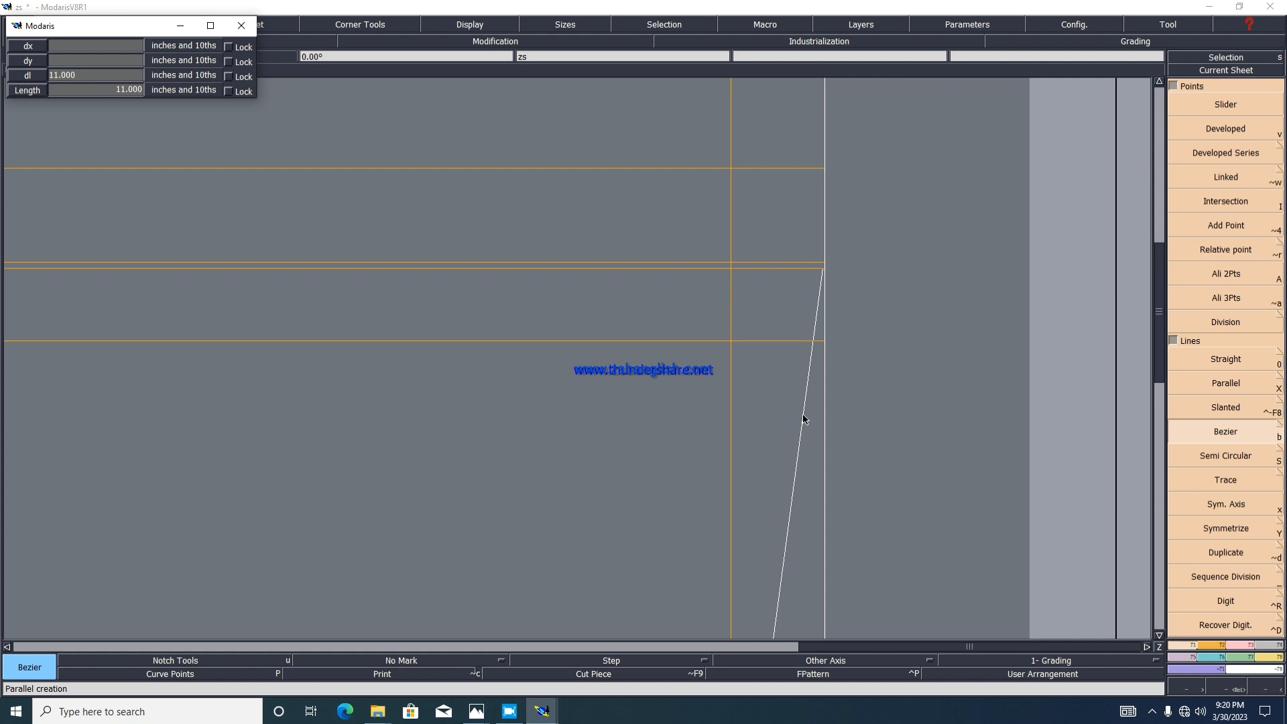
{"action": "left_click", "coordinate": [804, 419]}
{"action": "scroll", "coordinate": [942, 346], "scroll_direction": "down", "scroll_amount": 2}
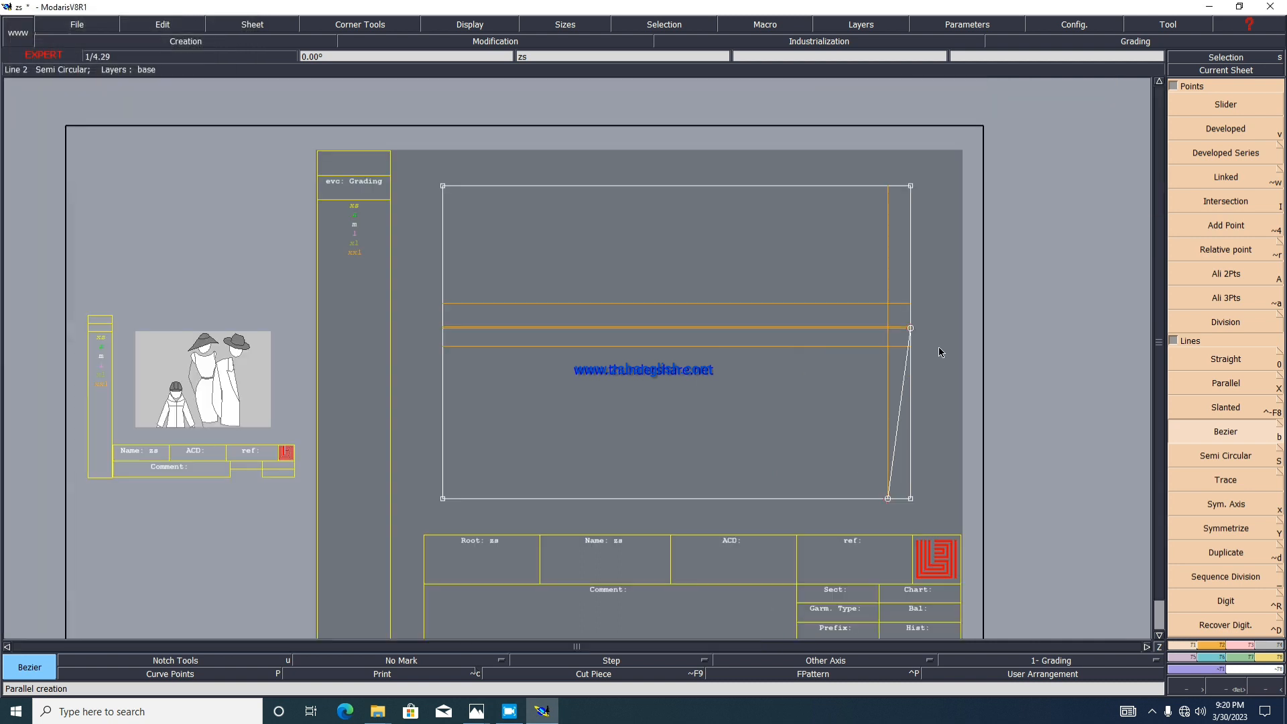
Step: Draw an 8-inch straight Bezier line from the 11-inch line's upper end to the 12.5-inch parallel
{"action": "left_click", "coordinate": [910, 401]}
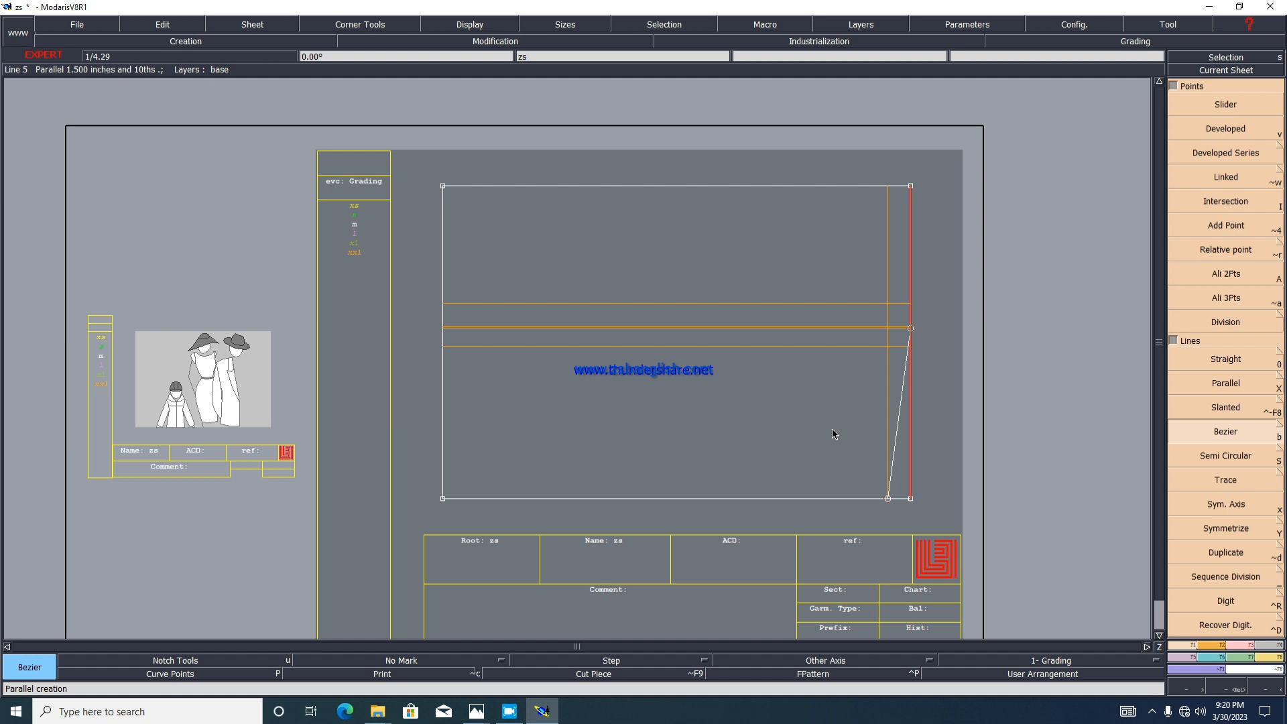
{"action": "left_click", "coordinate": [910, 328]}
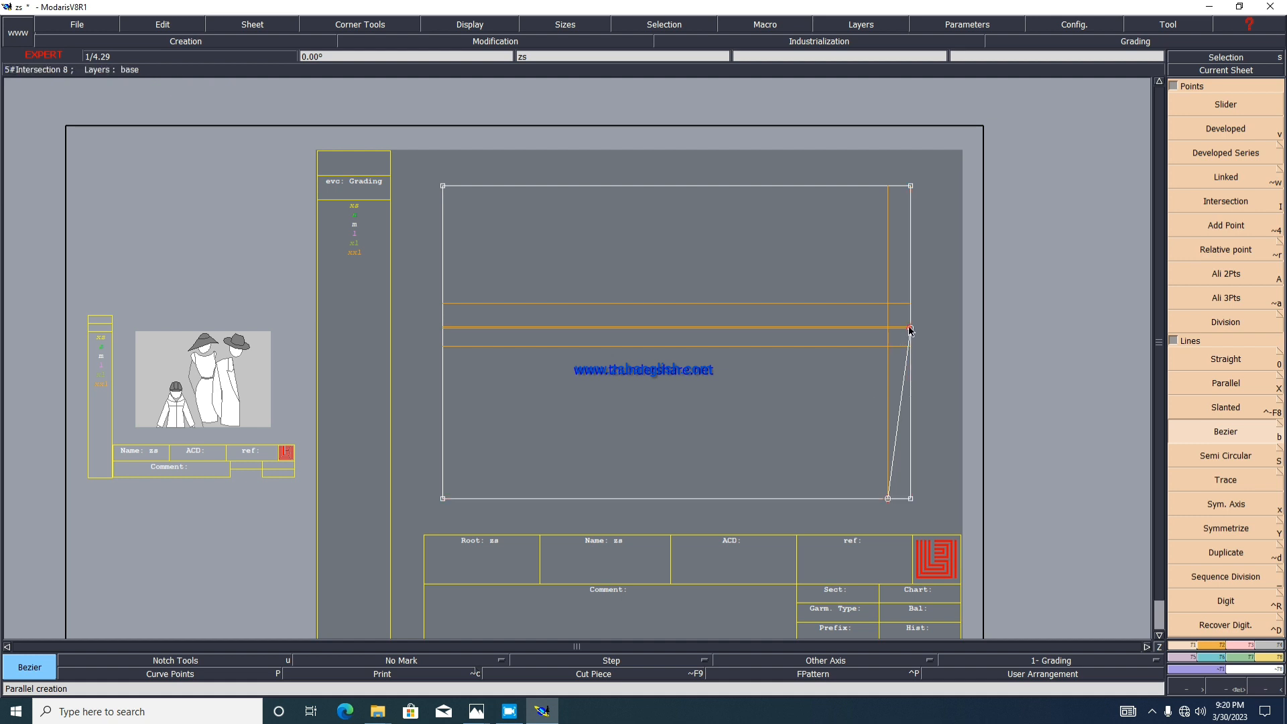
{"action": "left_click", "coordinate": [910, 328]}
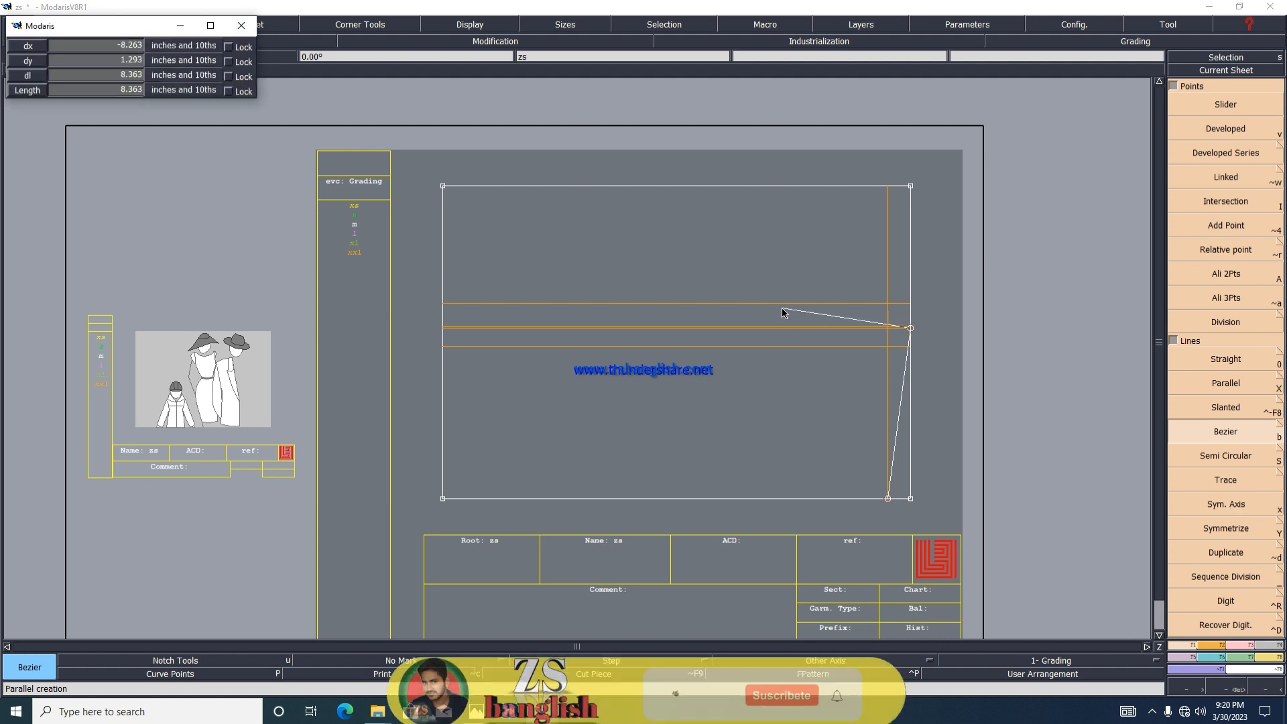
{"action": "key", "text": "Down"}
{"action": "key", "text": "Down"}
{"action": "key", "text": "Down"}
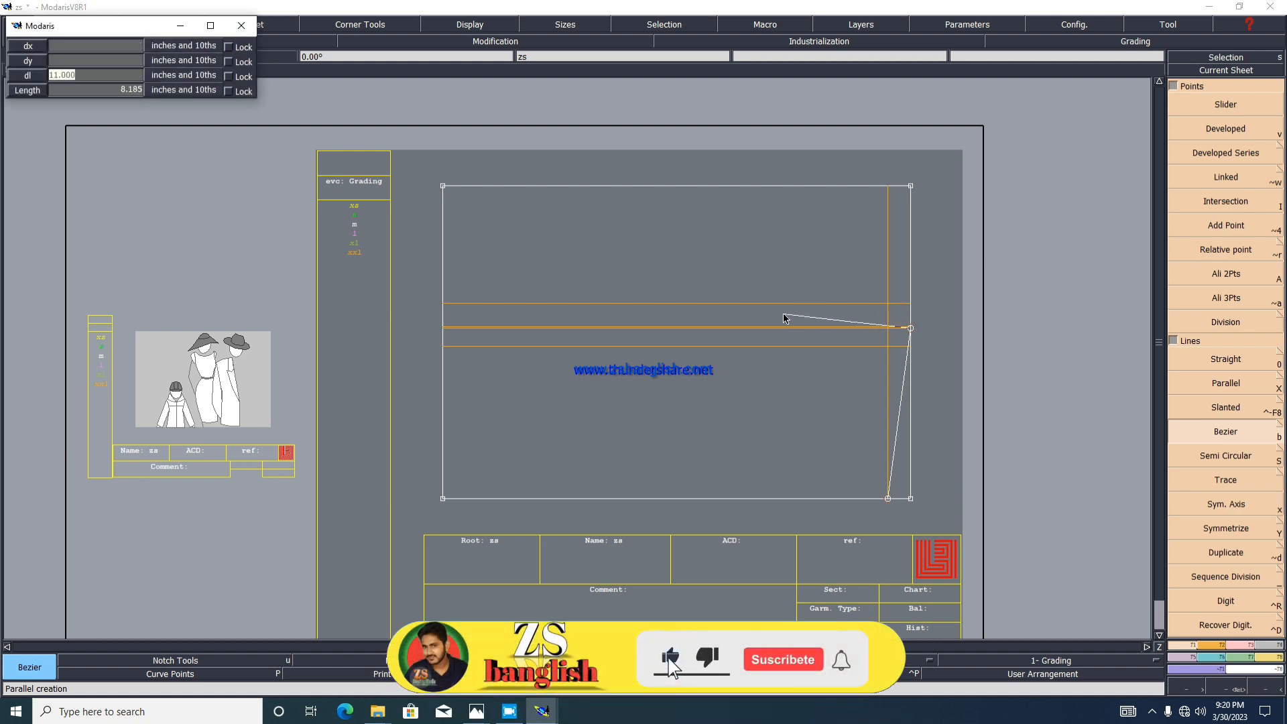
{"action": "type", "text": "8"}
{"action": "key", "text": "Down"}
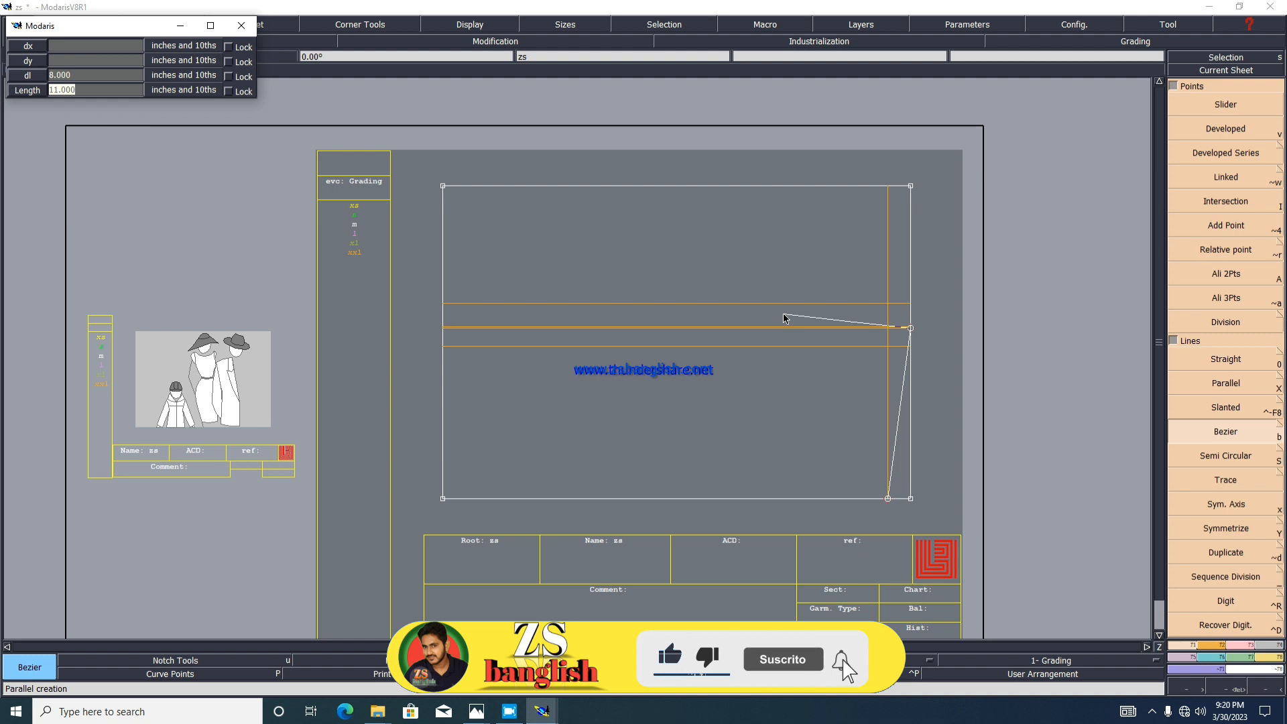
{"action": "type", "text": "8"}
{"action": "key", "text": "Return"}
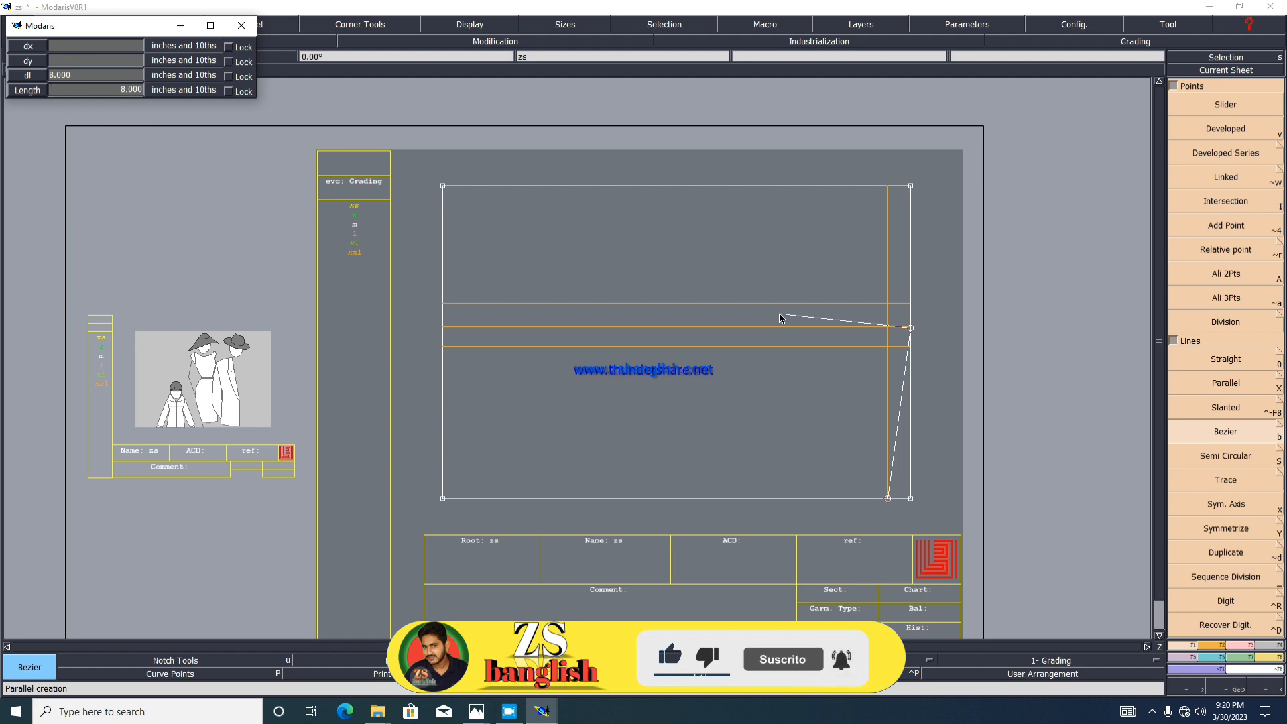
{"action": "scroll", "coordinate": [758, 308], "scroll_direction": "up", "scroll_amount": 2}
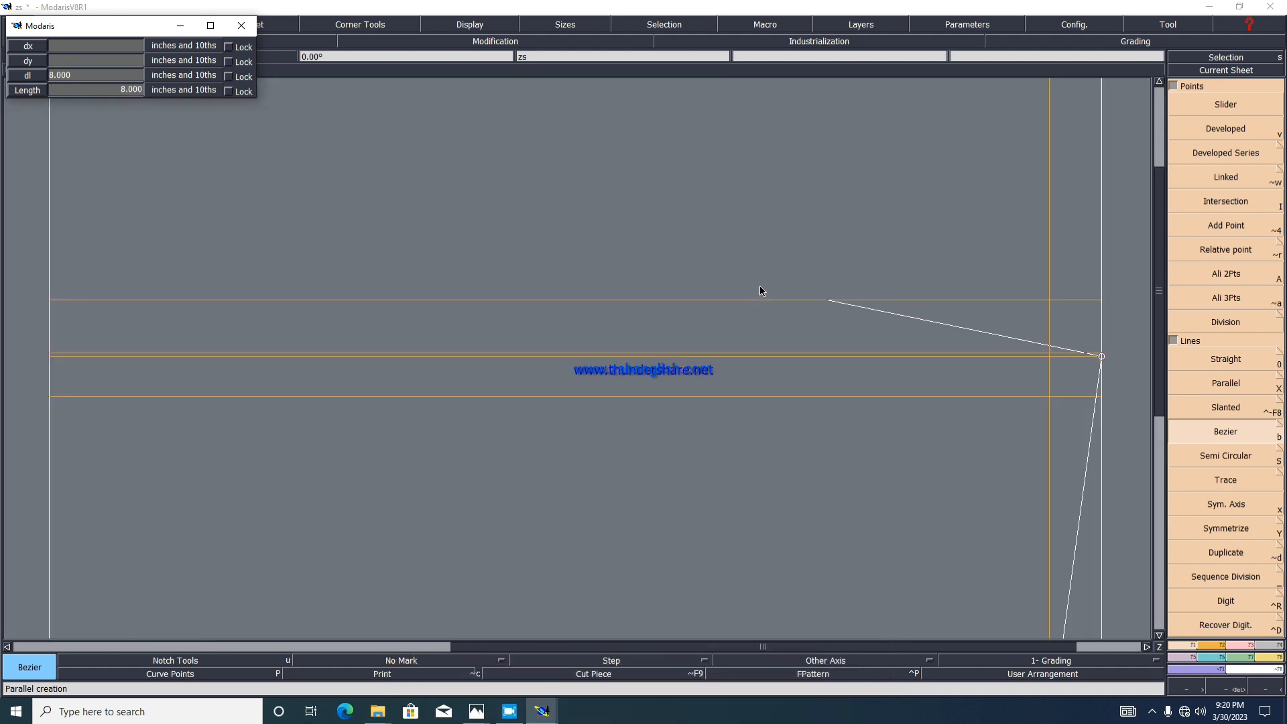
{"action": "scroll", "coordinate": [804, 327], "scroll_direction": "down", "scroll_amount": 2}
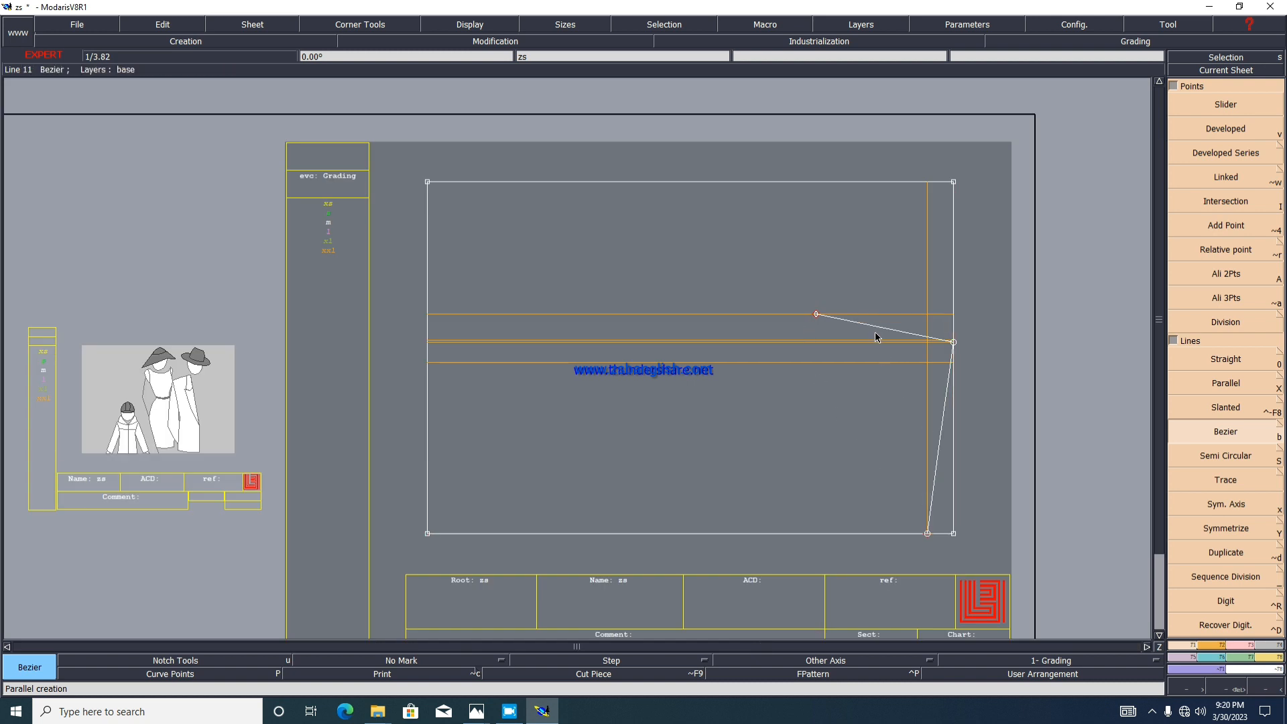
{"action": "scroll", "coordinate": [670, 376], "scroll_direction": "up", "scroll_amount": 1}
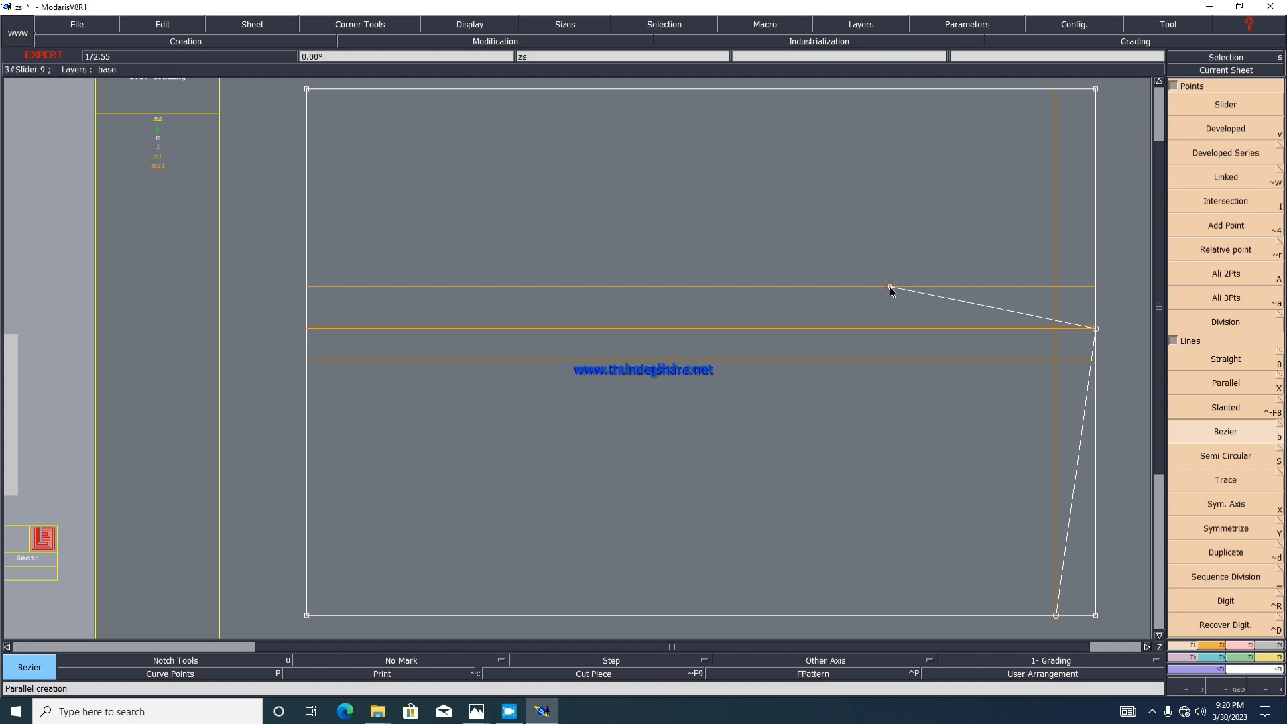
{"action": "key", "text": "ctrl+F8"}
{"action": "left_click", "coordinate": [889, 286]}
{"action": "scroll", "coordinate": [826, 323], "scroll_direction": "up", "scroll_amount": 5}
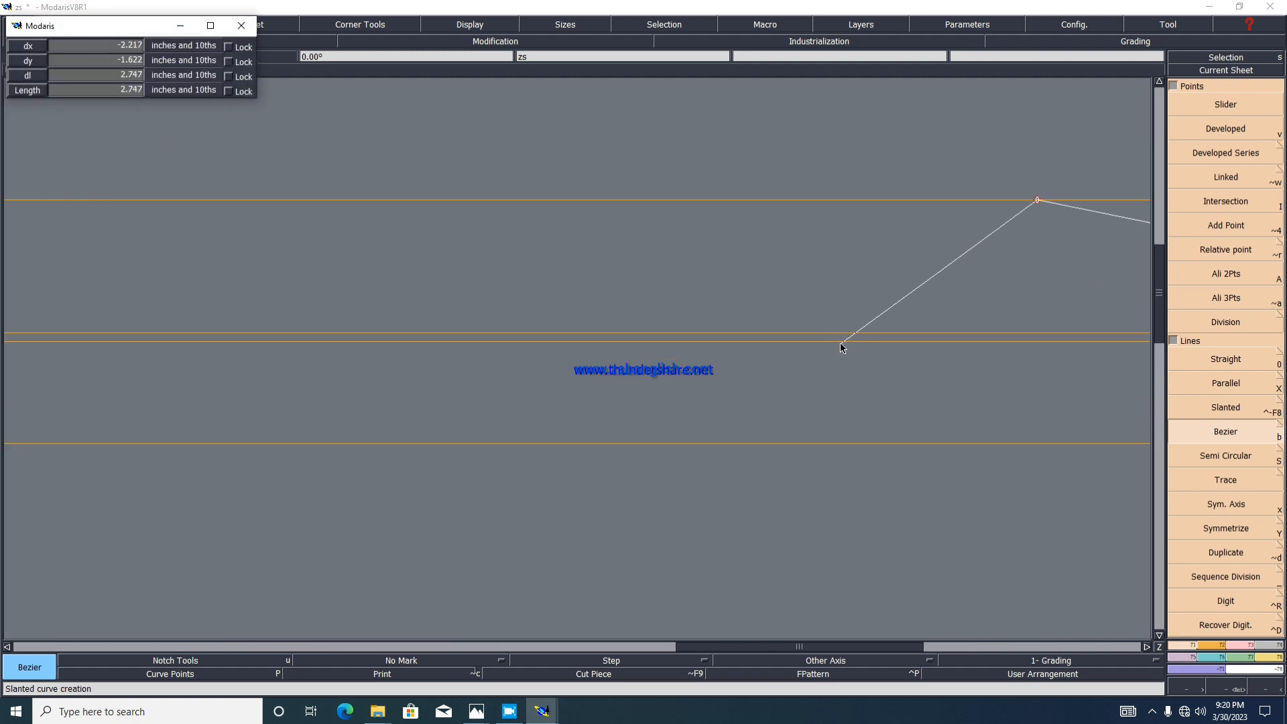
{"action": "left_click", "coordinate": [835, 341]}
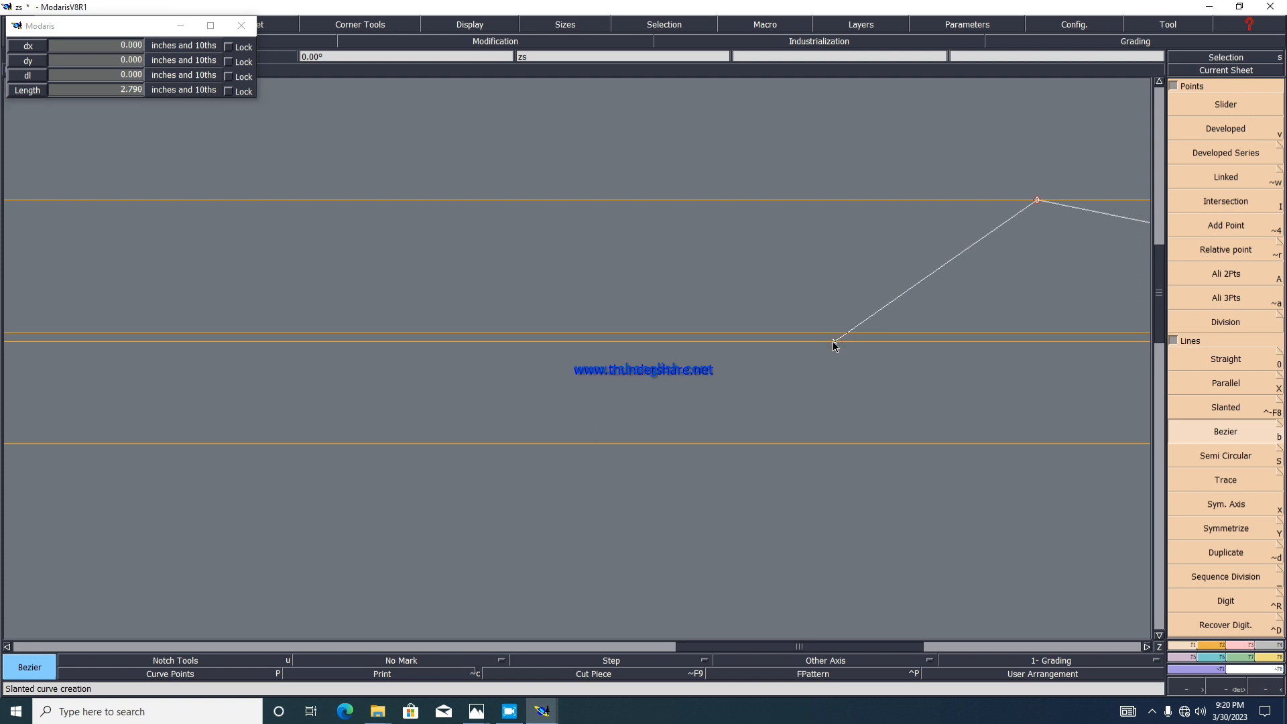
{"action": "left_click", "coordinate": [400, 444]}
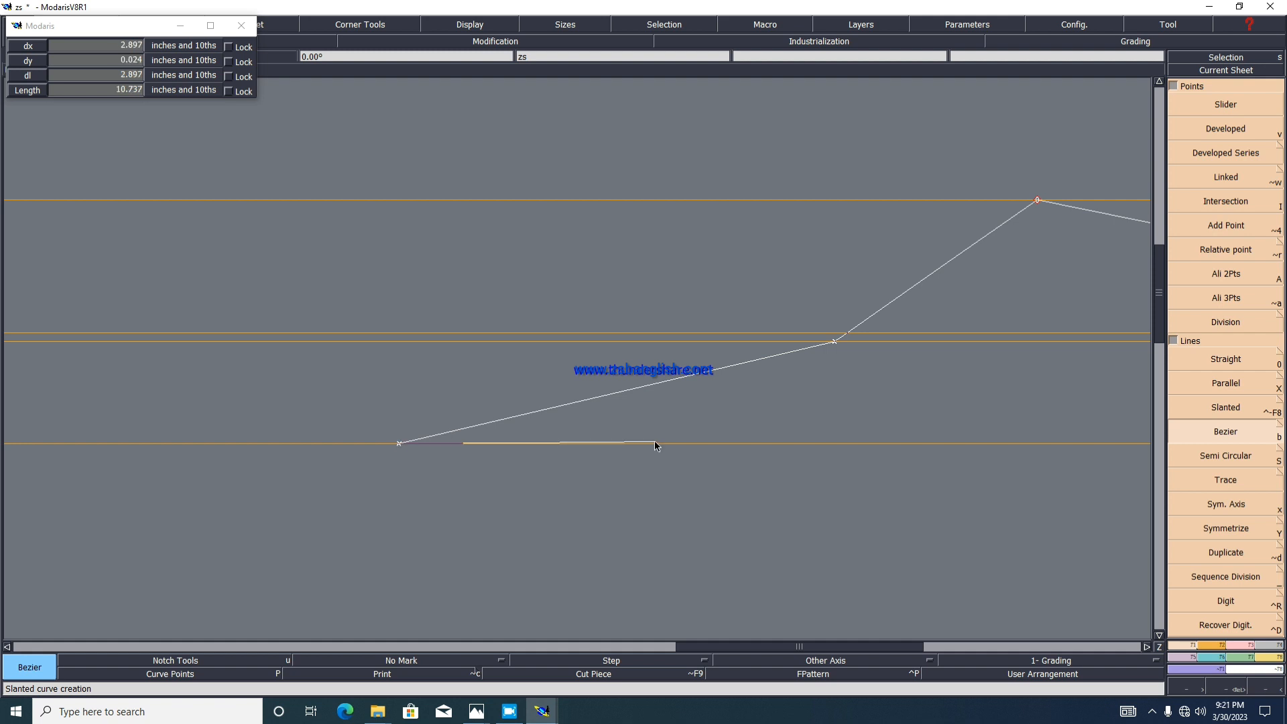
{"action": "left_click", "coordinate": [382, 444]}
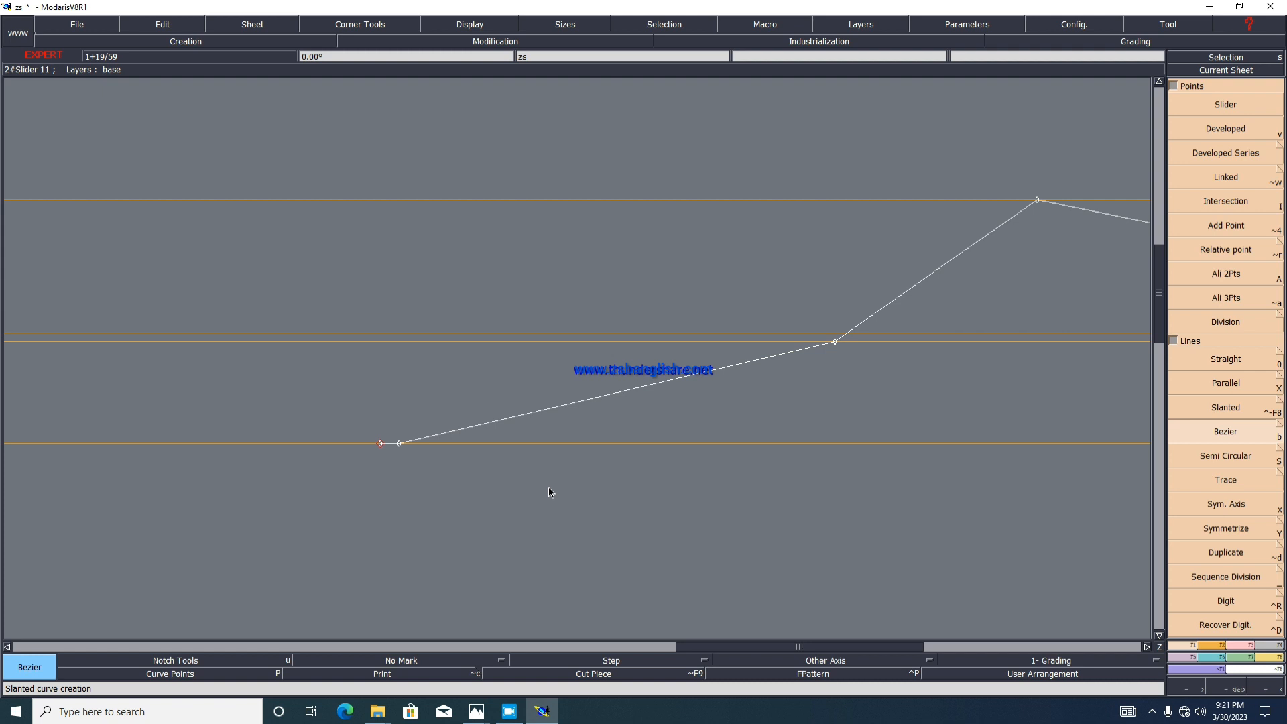
{"action": "key", "text": "Escape"}
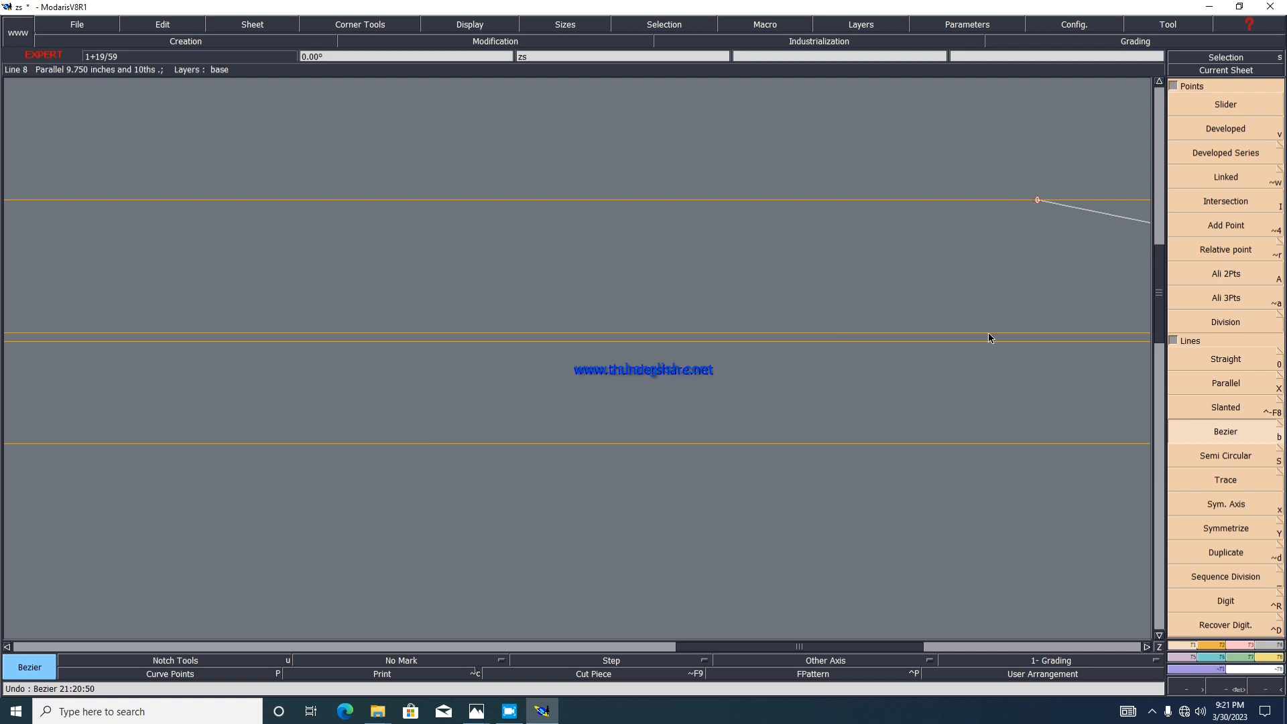
Step: Draw a two-segment Bezier line from the 8-inch line's end through the -0.1-inch parallel to the 9.75-inch parallel
{"action": "left_click", "coordinate": [1038, 200]}
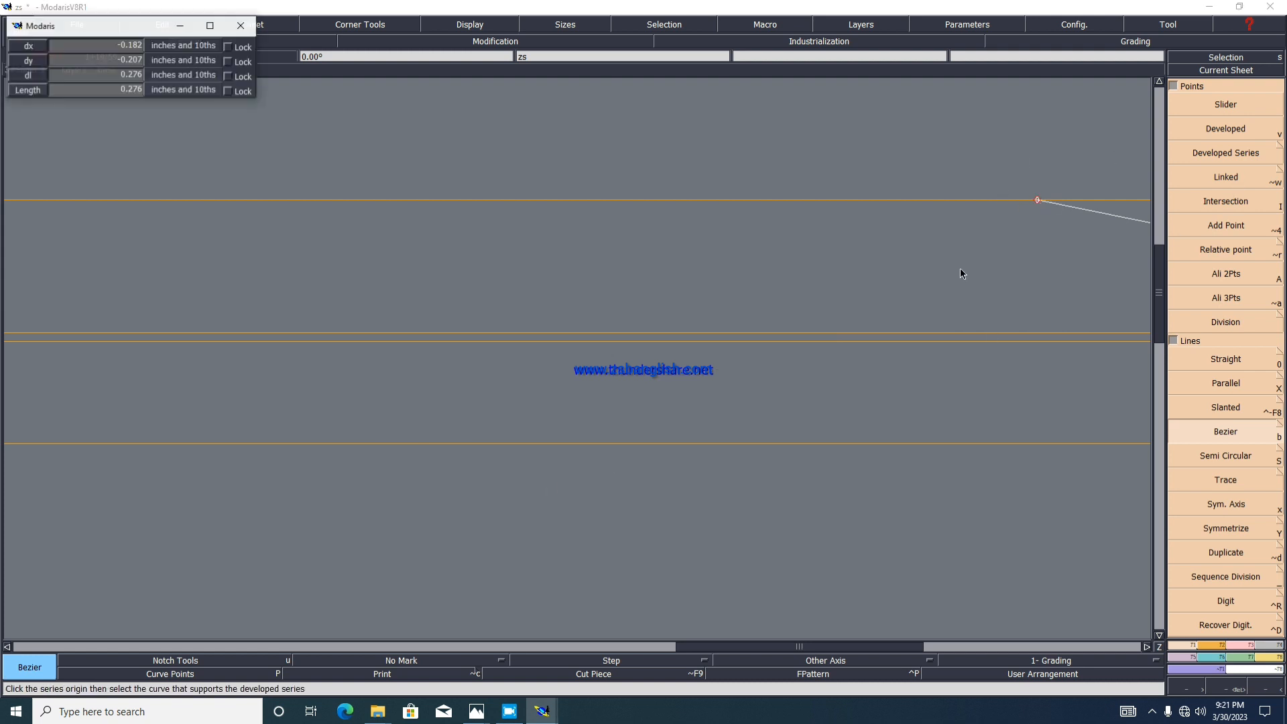
{"action": "left_click", "coordinate": [762, 343]}
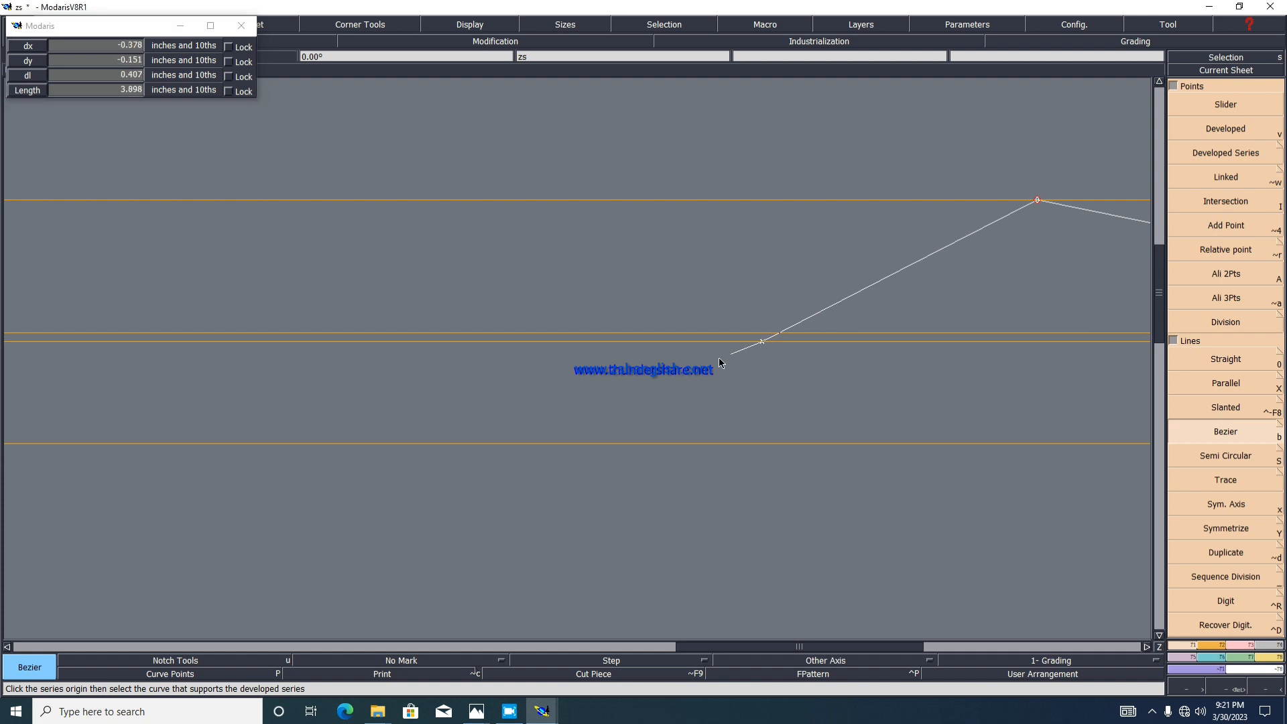
{"action": "left_click", "coordinate": [311, 444]}
{"action": "scroll", "coordinate": [765, 443], "scroll_direction": "down", "scroll_amount": 2}
{"action": "scroll", "coordinate": [517, 268], "scroll_direction": "down", "scroll_amount": 4}
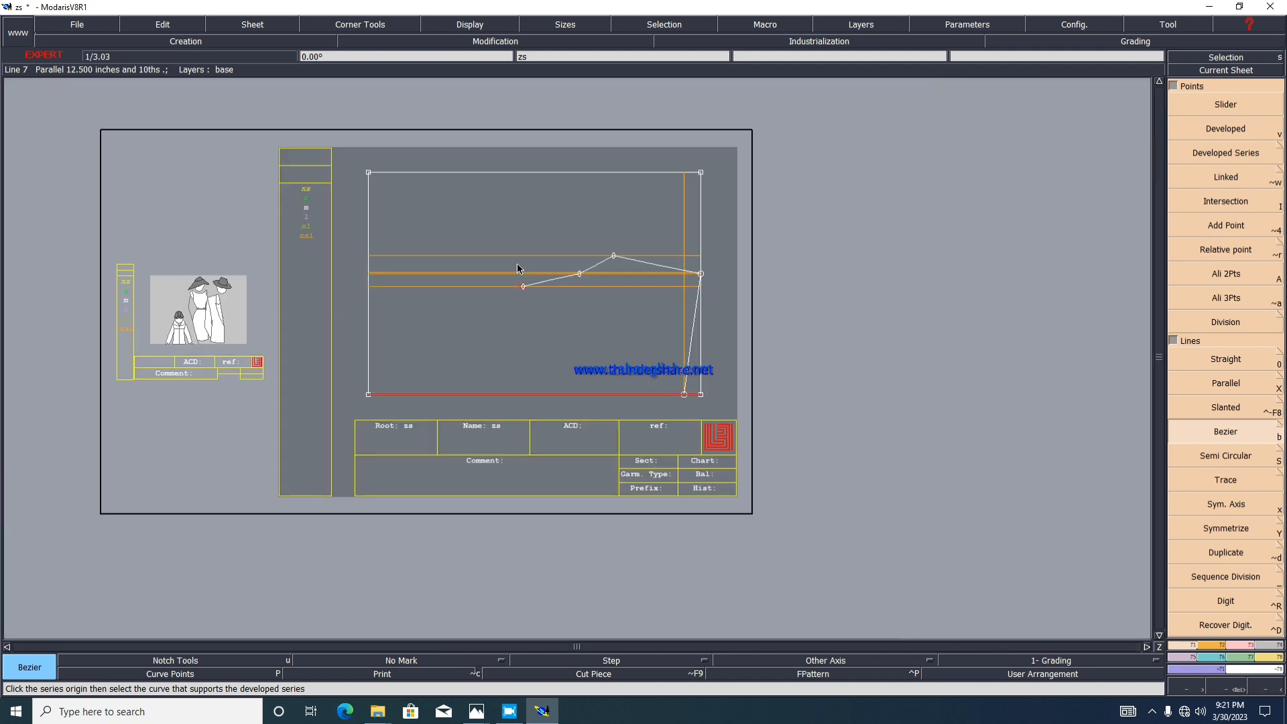
Step: Add a dynamic length measure along the new two-segment line, placed just above it
{"action": "scroll", "coordinate": [517, 268], "scroll_direction": "up", "scroll_amount": 3}
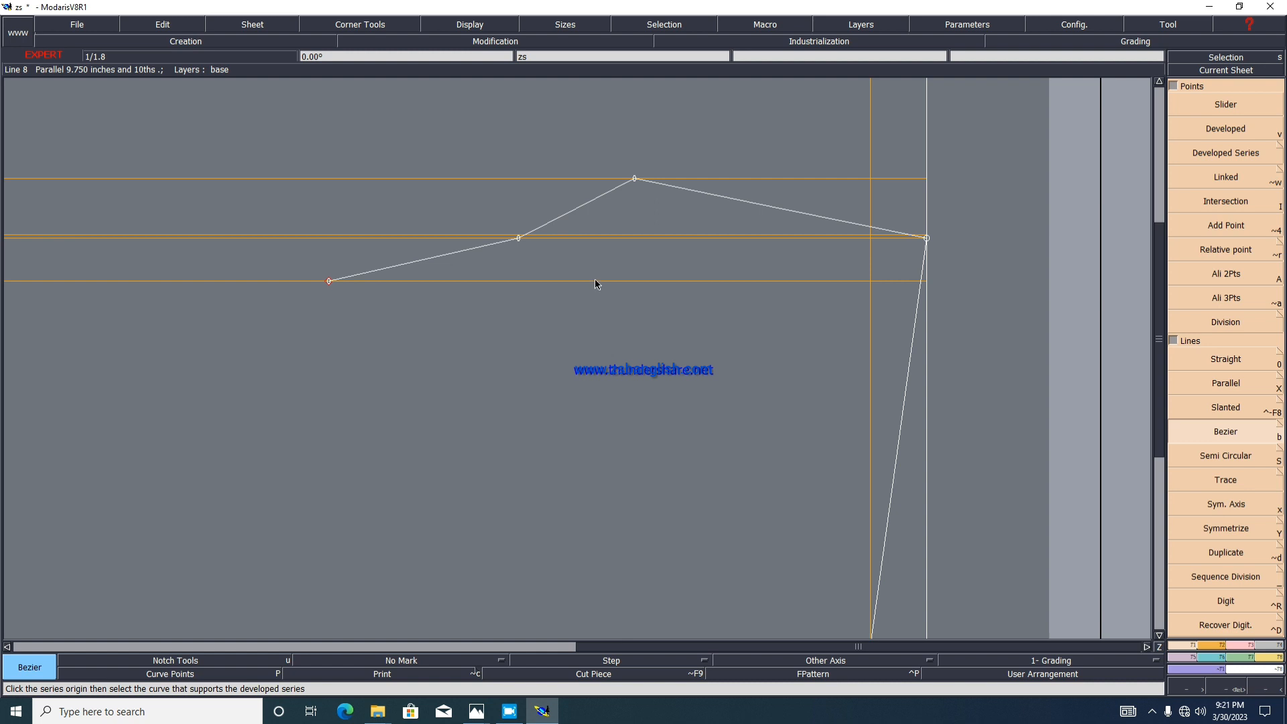
{"action": "key", "text": "m"}
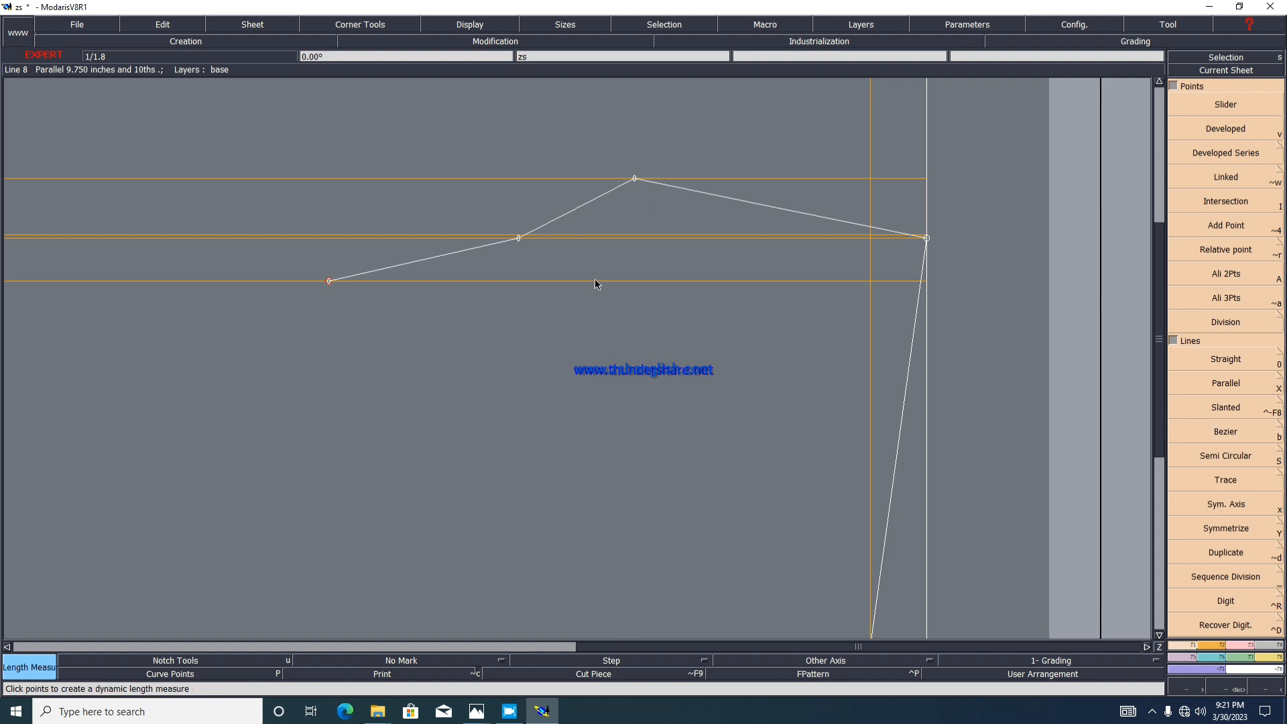
{"action": "left_click", "coordinate": [575, 210]}
{"action": "left_click", "coordinate": [467, 195]}
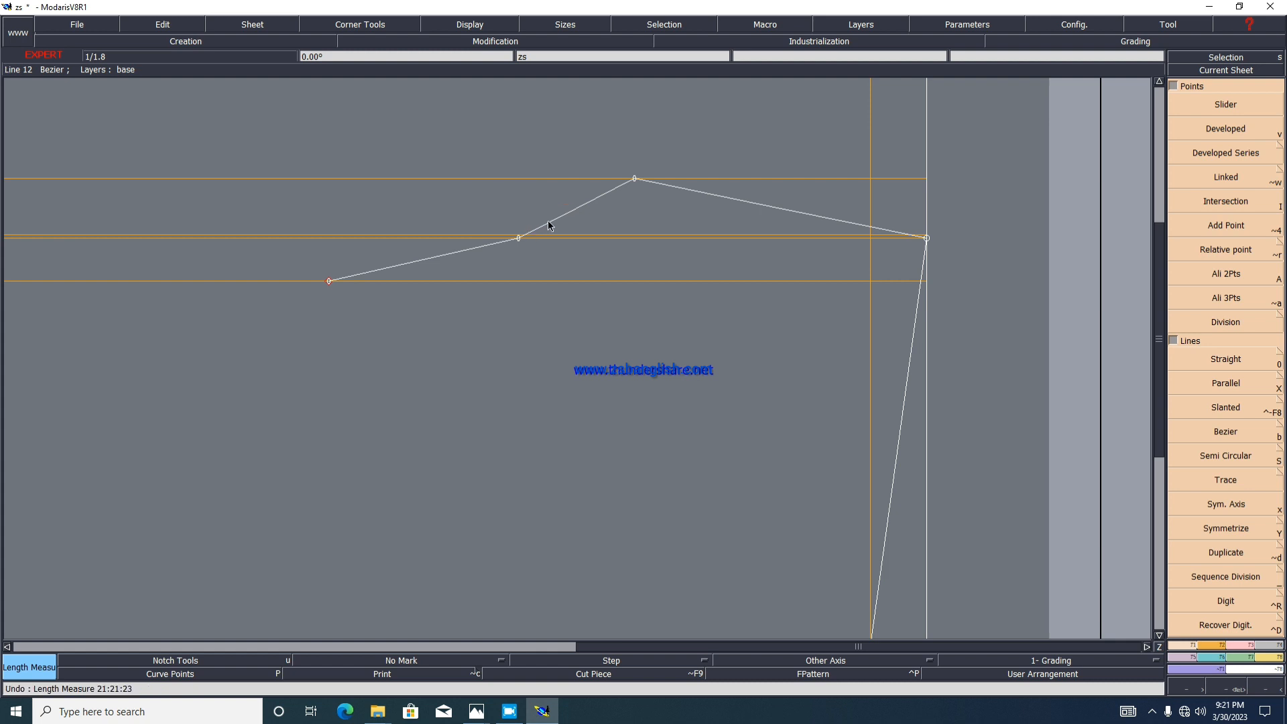
{"action": "left_click", "coordinate": [513, 180]}
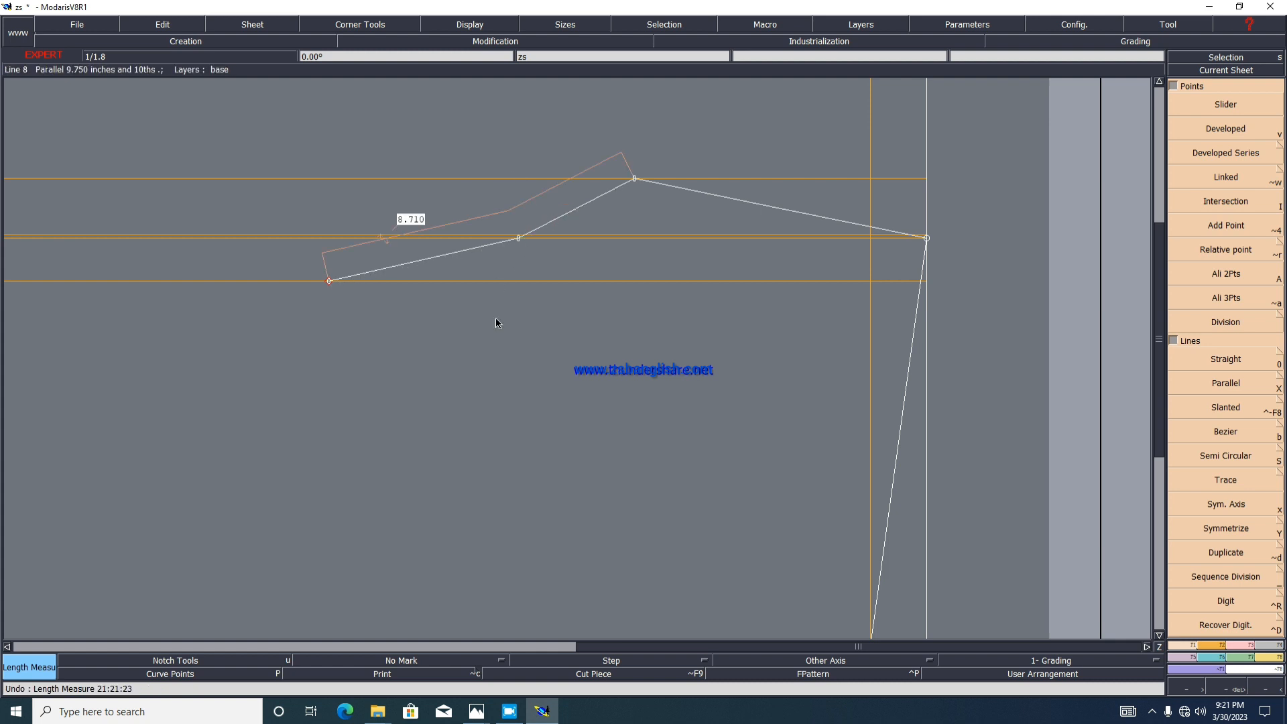
Step: Reshape the measured line by sliding its lower end outward along the 9.75-inch parallel to a length of about 9.24 inches
{"action": "scroll", "coordinate": [585, 184], "scroll_direction": "down", "scroll_amount": 1}
{"action": "scroll", "coordinate": [504, 225], "scroll_direction": "up", "scroll_amount": 2}
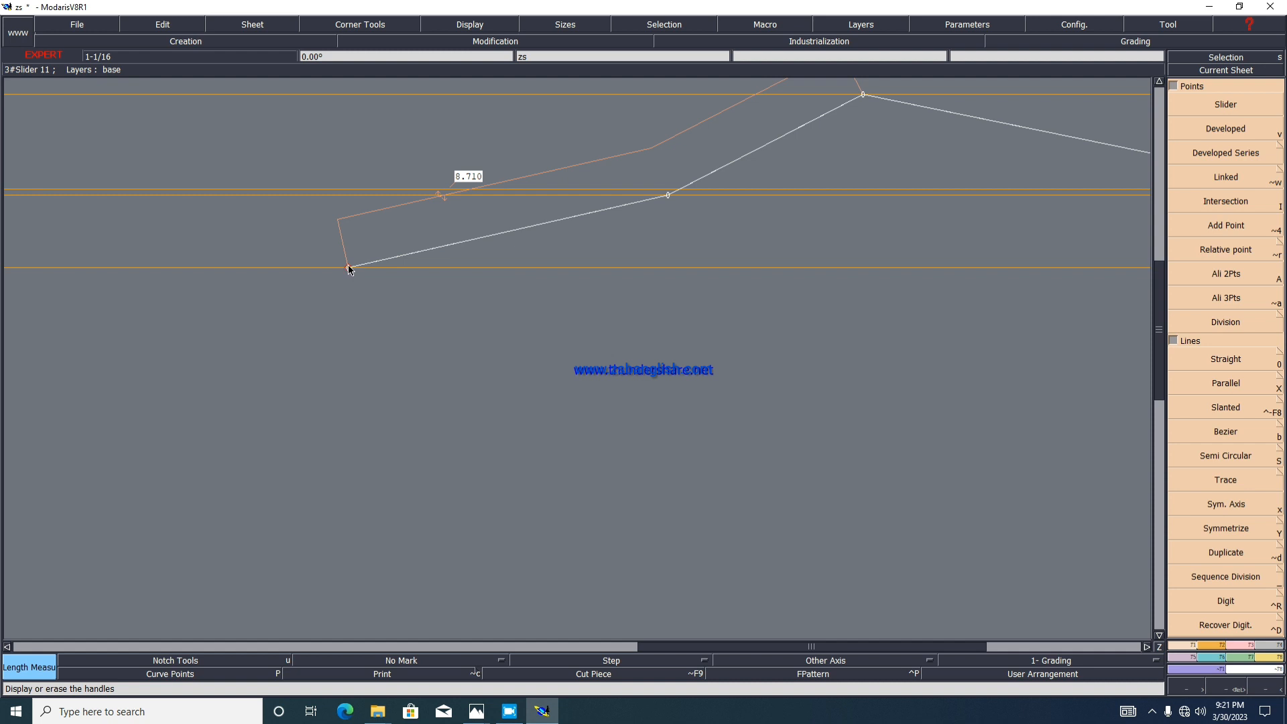
{"action": "key", "text": "F1"}
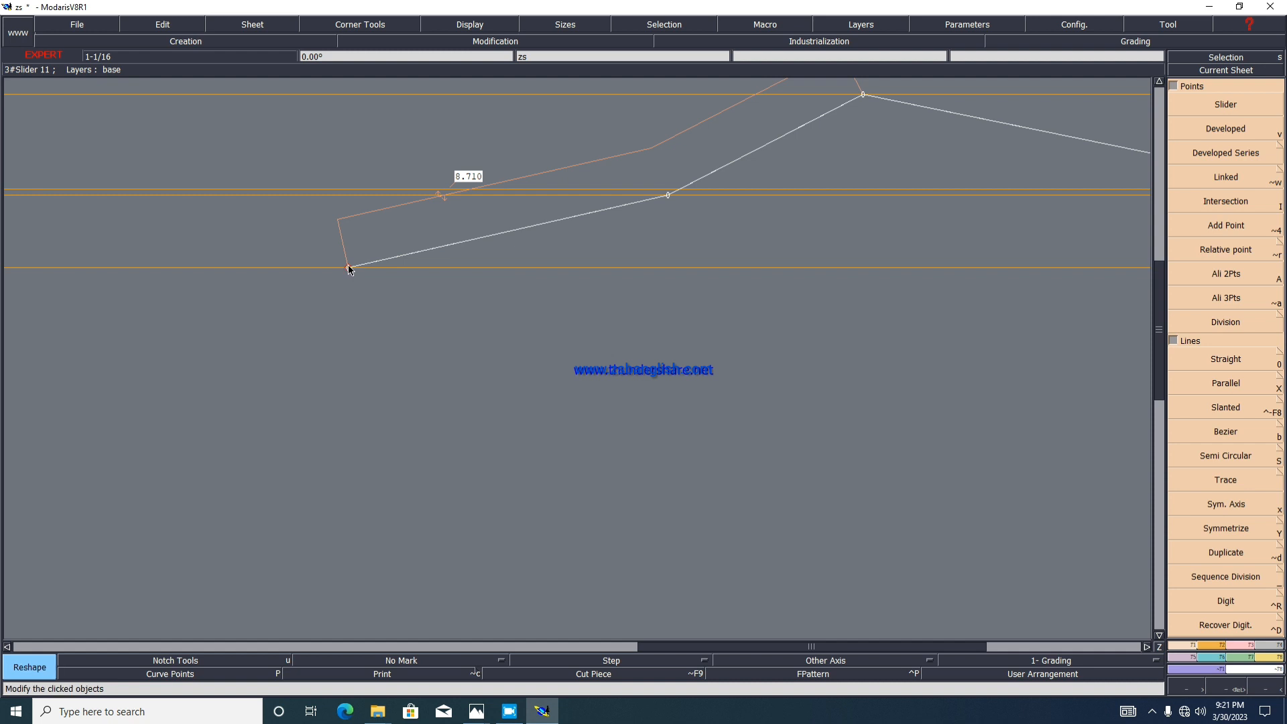
{"action": "left_click", "coordinate": [459, 25]}
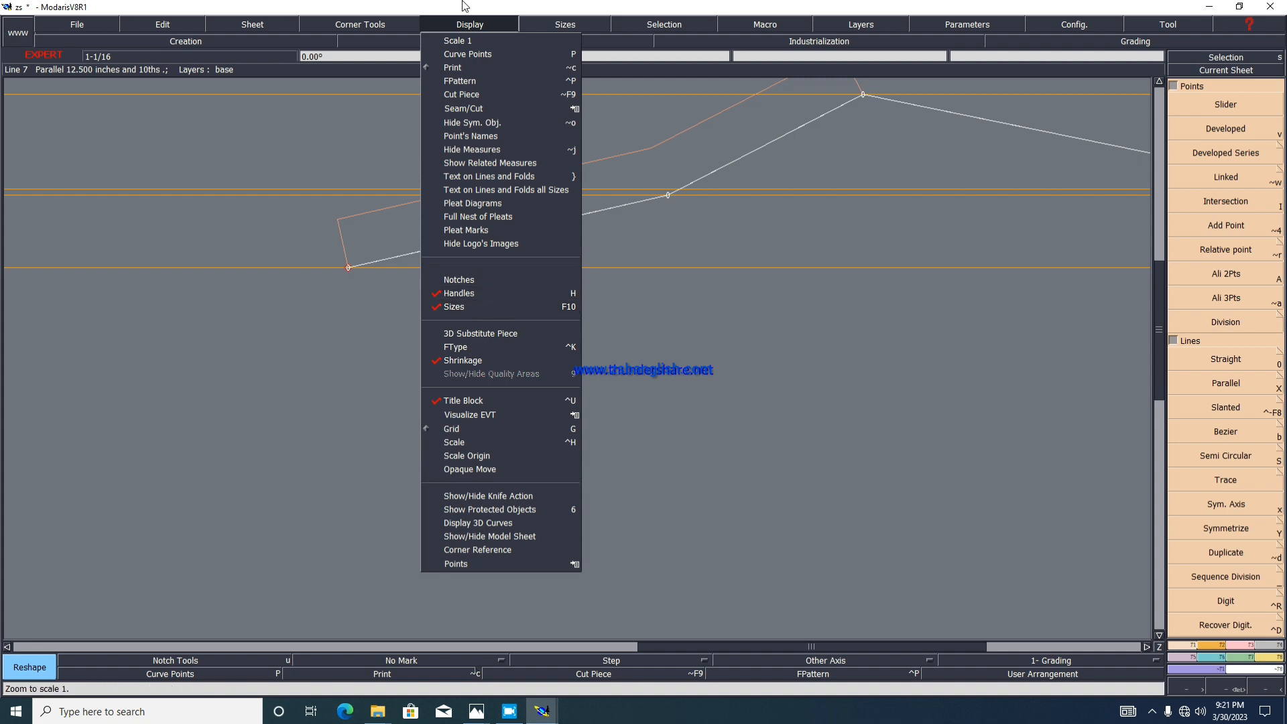
{"action": "left_click", "coordinate": [461, 26]}
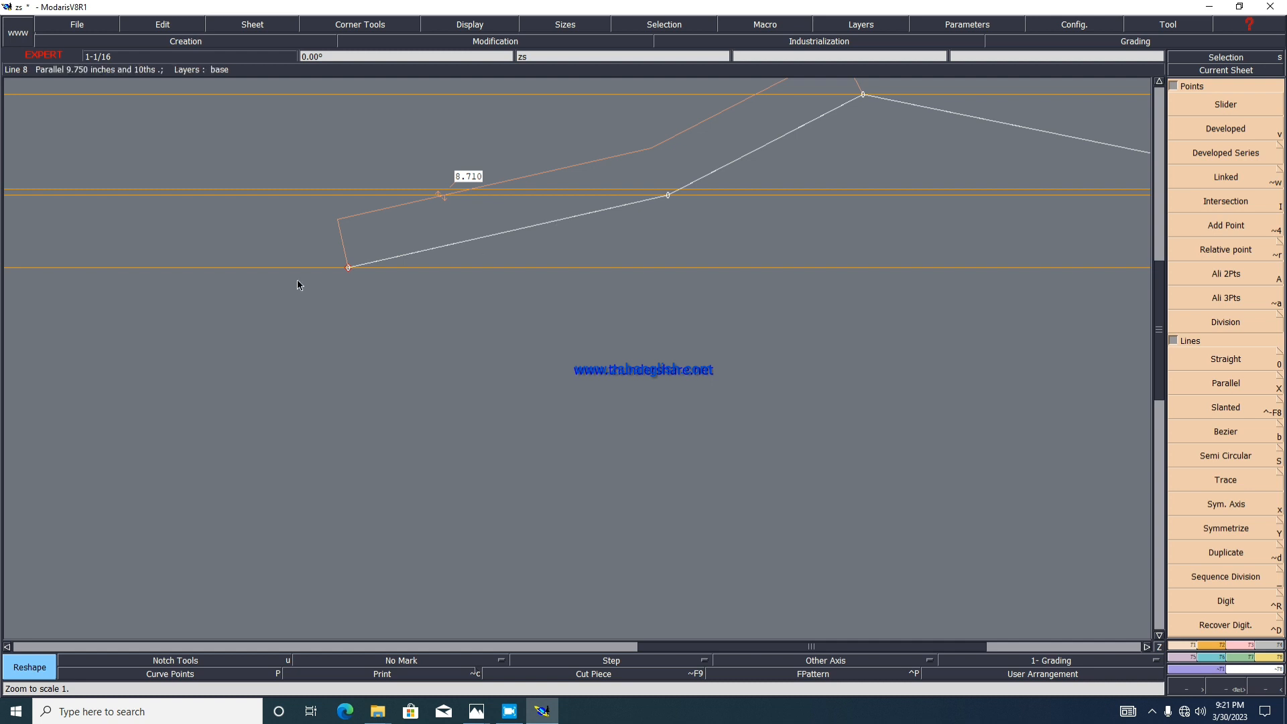
{"action": "left_click_drag", "start_coordinate": [349, 270], "coordinate": [314, 268]}
{"action": "scroll", "coordinate": [500, 207], "scroll_direction": "down", "scroll_amount": 2}
{"action": "scroll", "coordinate": [634, 152], "scroll_direction": "up", "scroll_amount": 3}
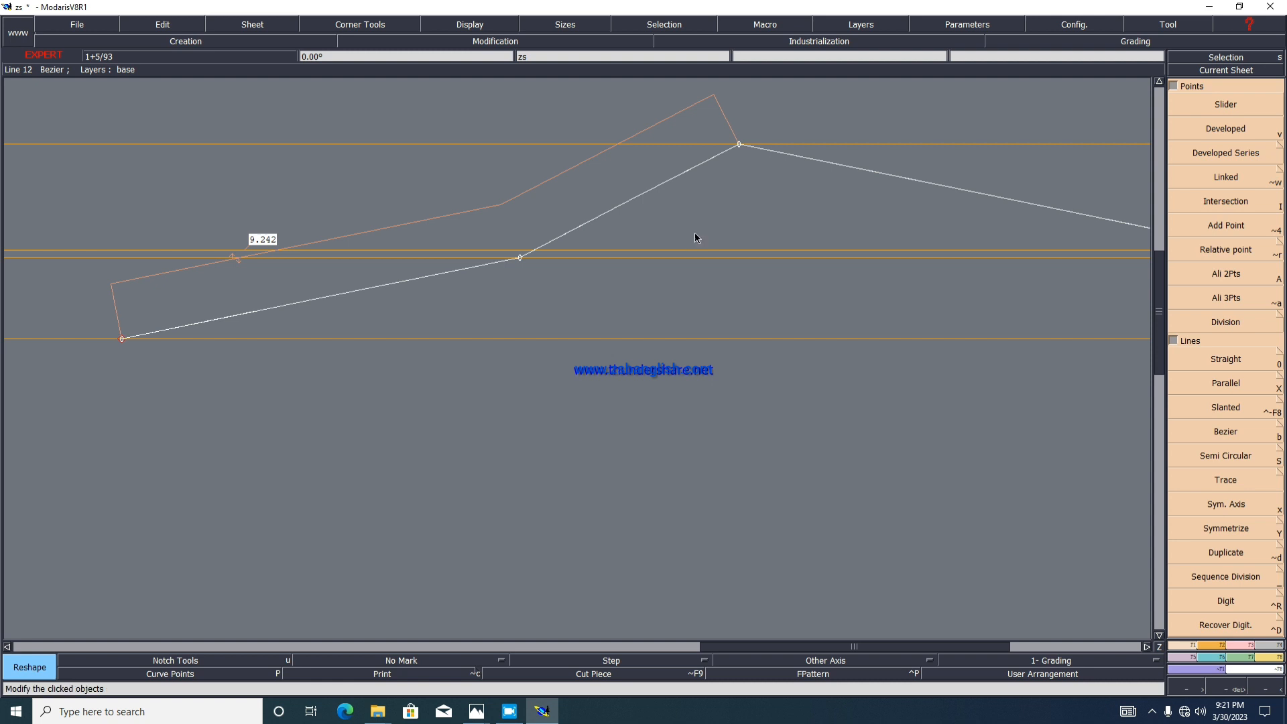
Step: Bend the upper segment into a curve with its tangent handles and slide the middle point toward the curve along the -0.1-inch parallel
{"action": "left_click", "coordinate": [685, 172]}
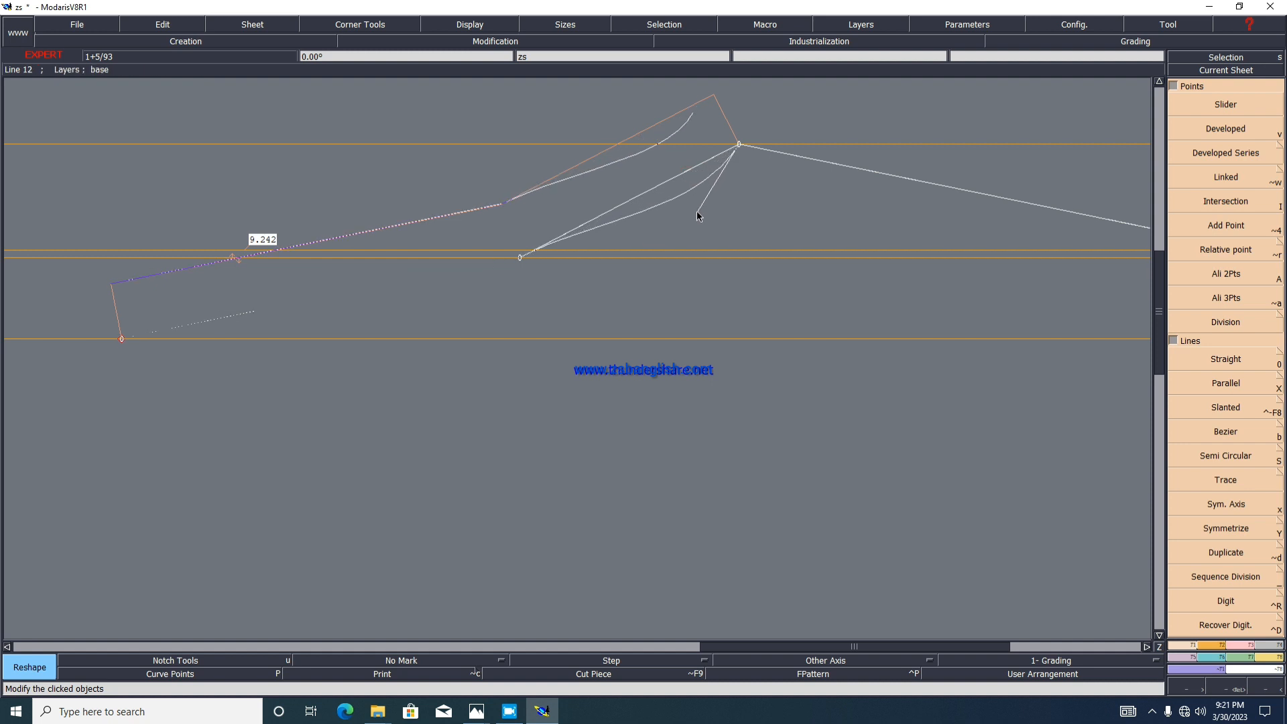
{"action": "left_click", "coordinate": [697, 212]}
{"action": "left_click", "coordinate": [591, 220]}
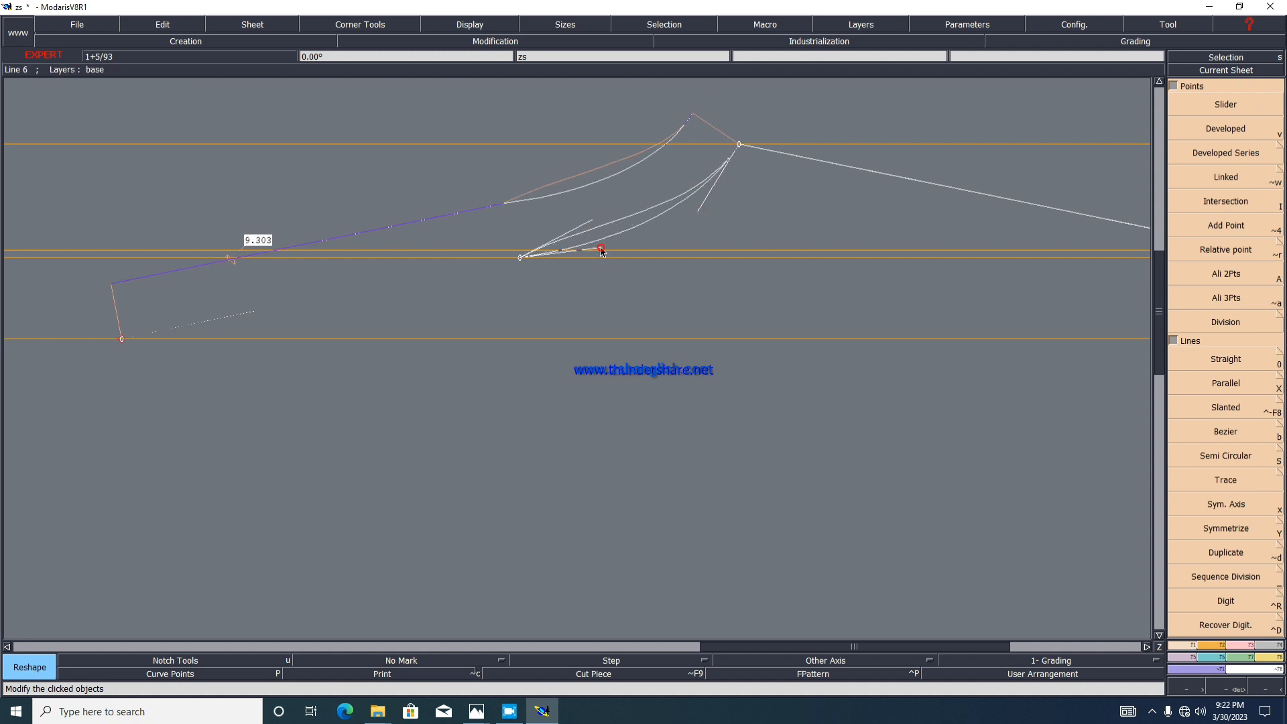
{"action": "left_click", "coordinate": [601, 251]}
{"action": "left_click", "coordinate": [520, 258]}
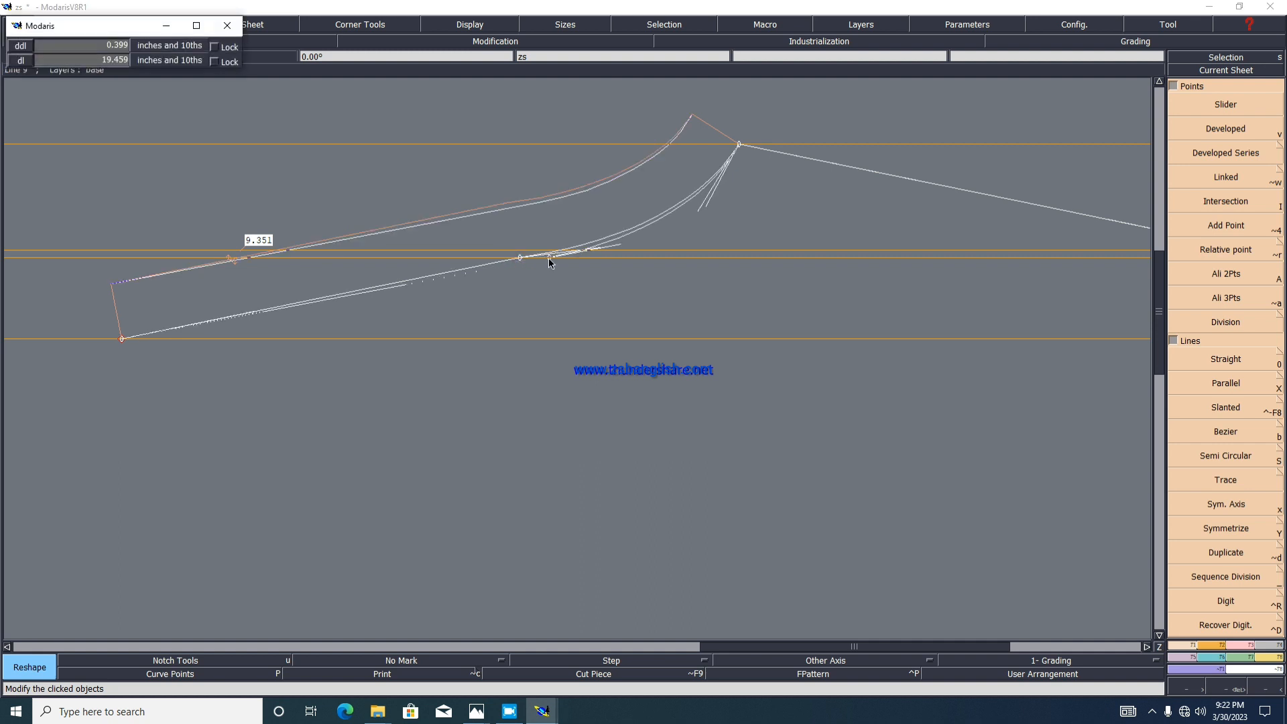
{"action": "left_click", "coordinate": [550, 261]}
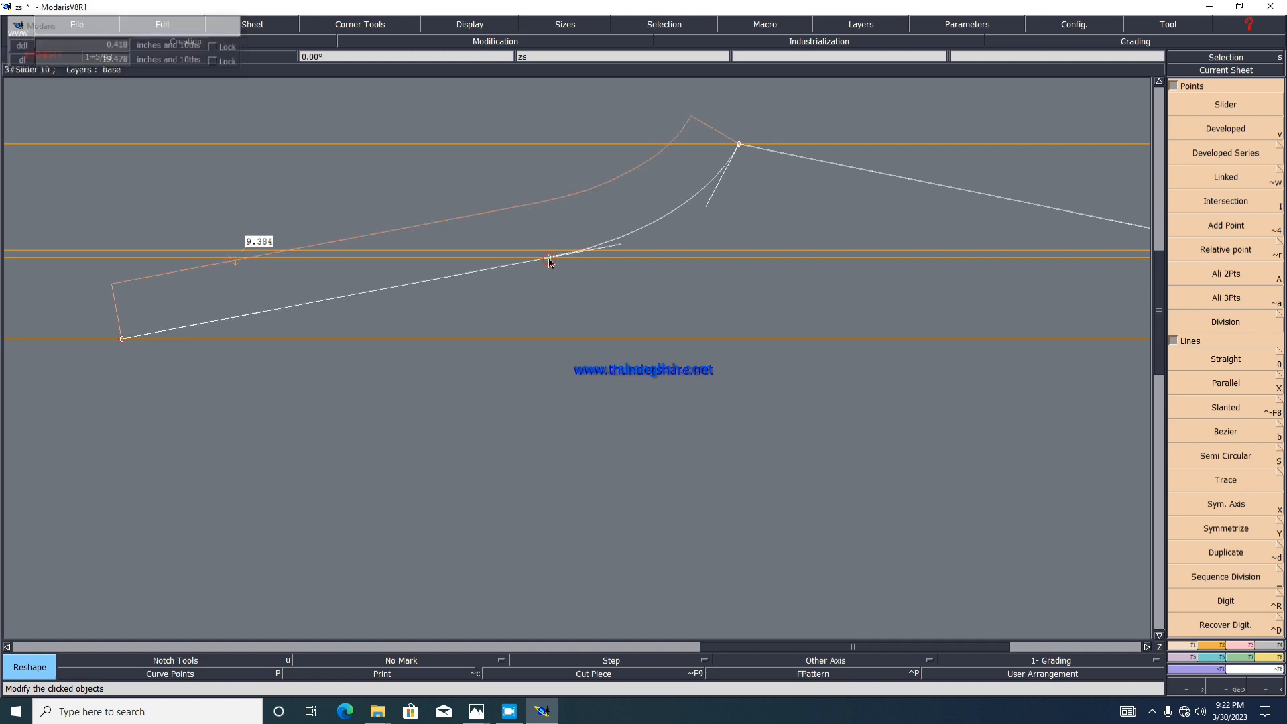
Step: Deepen the curve with both handles and slide its middle point farther along the guide, bringing the measured length to about 9.44 inches
{"action": "left_click", "coordinate": [714, 208]}
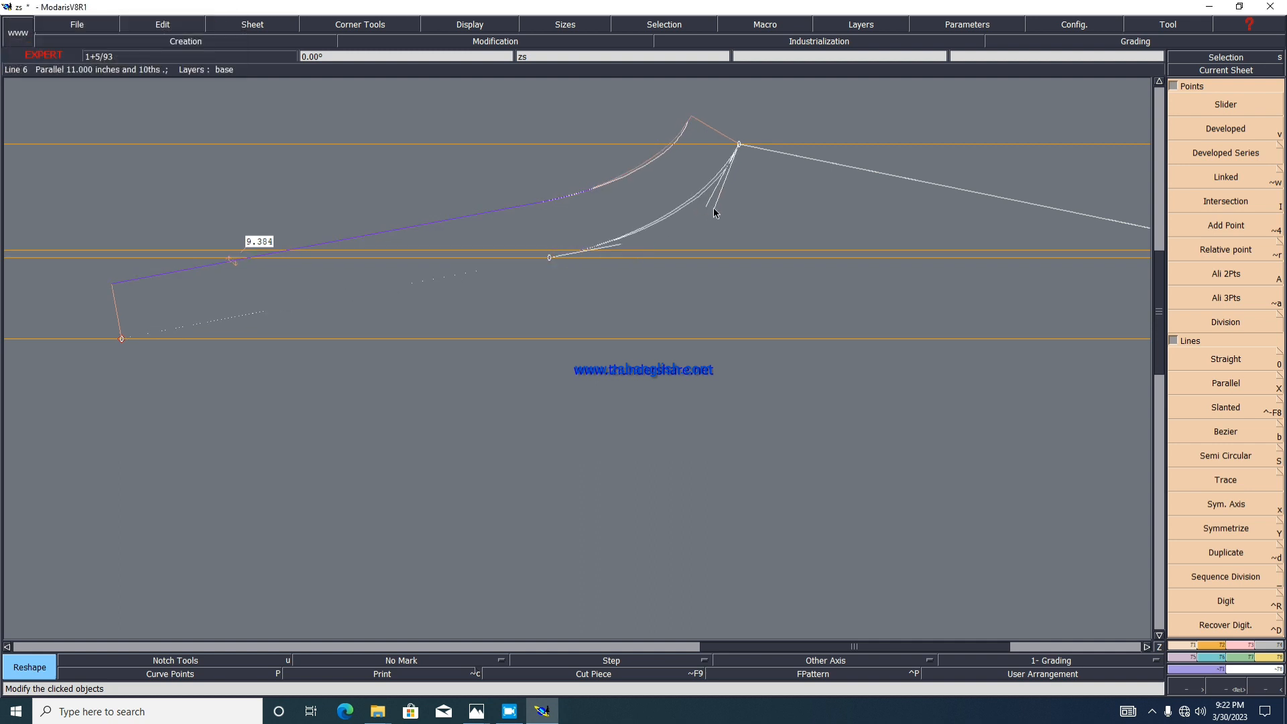
{"action": "left_click", "coordinate": [629, 248]}
{"action": "left_click", "coordinate": [566, 260]}
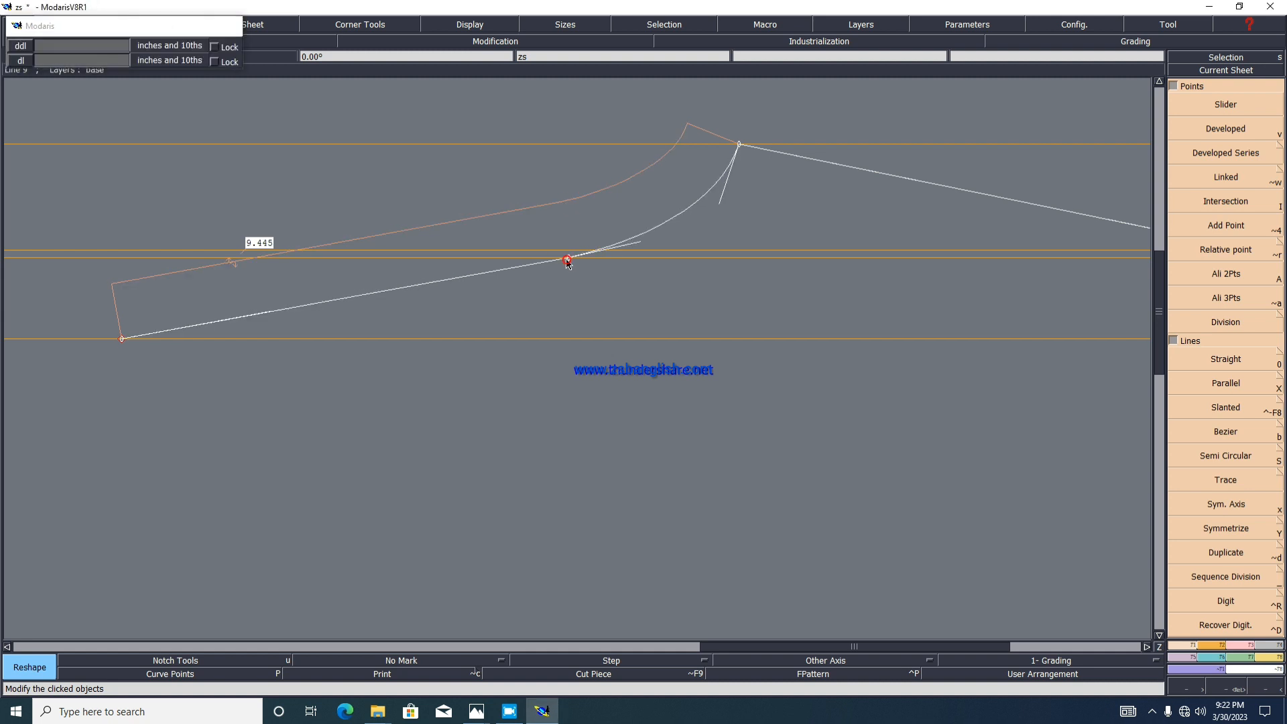
{"action": "left_click", "coordinate": [567, 261]}
{"action": "scroll", "coordinate": [671, 216], "scroll_direction": "up", "scroll_amount": 2}
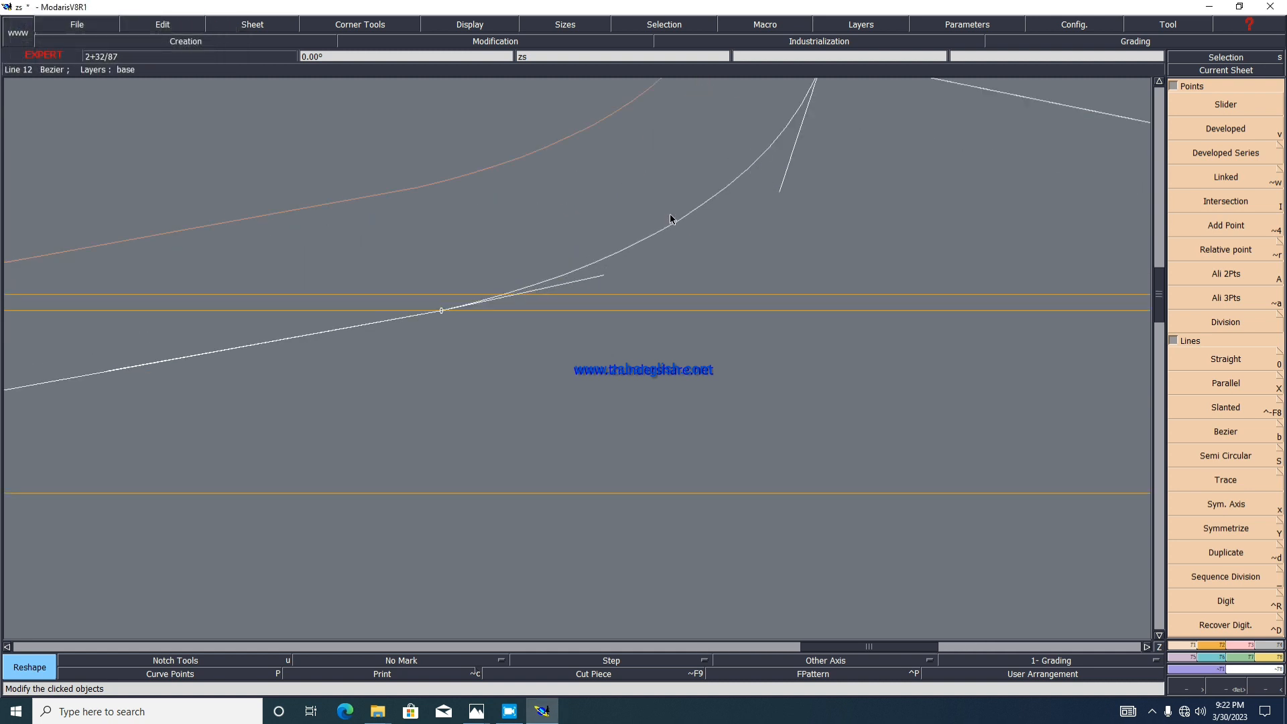
{"action": "scroll", "coordinate": [673, 180], "scroll_direction": "down", "scroll_amount": 2}
{"action": "scroll", "coordinate": [672, 178], "scroll_direction": "up", "scroll_amount": 1}
{"action": "scroll", "coordinate": [666, 164], "scroll_direction": "down", "scroll_amount": 1}
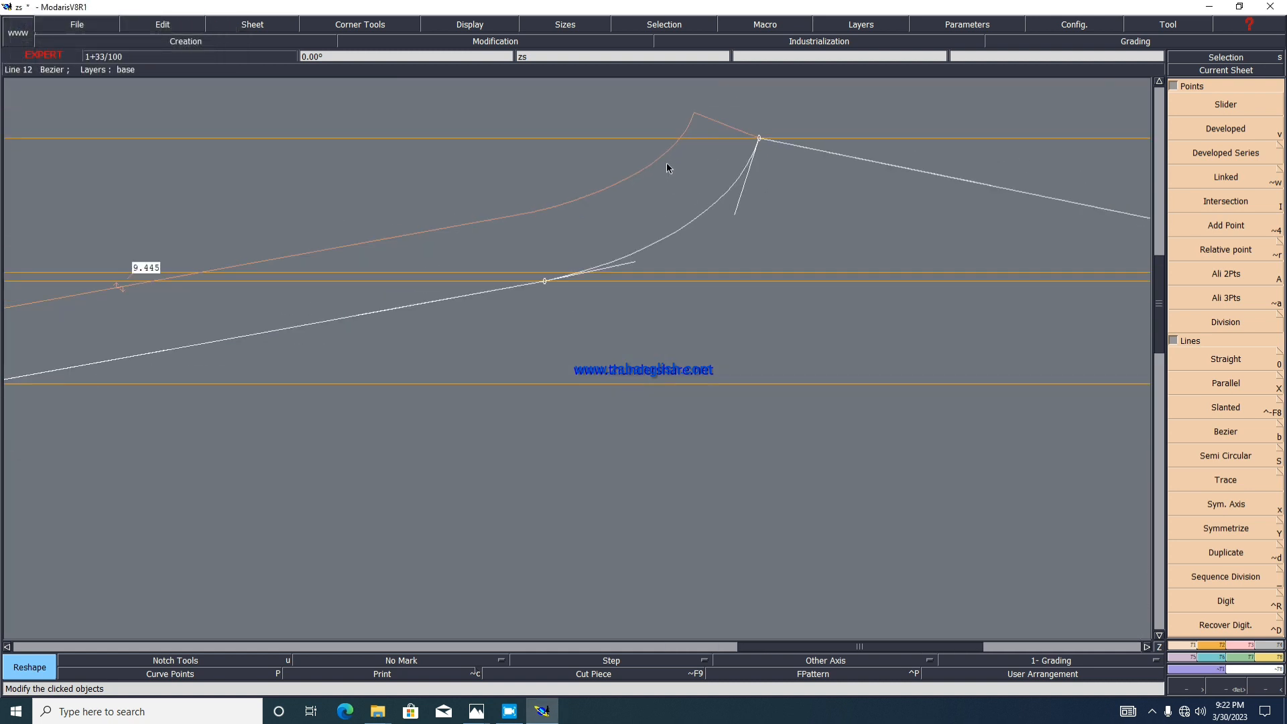
Step: Hide the curve handles and inspect the curve's shape and its transition into the straight segment
{"action": "right_click", "coordinate": [653, 182]}
{"action": "scroll", "coordinate": [653, 190], "scroll_direction": "down", "scroll_amount": 1}
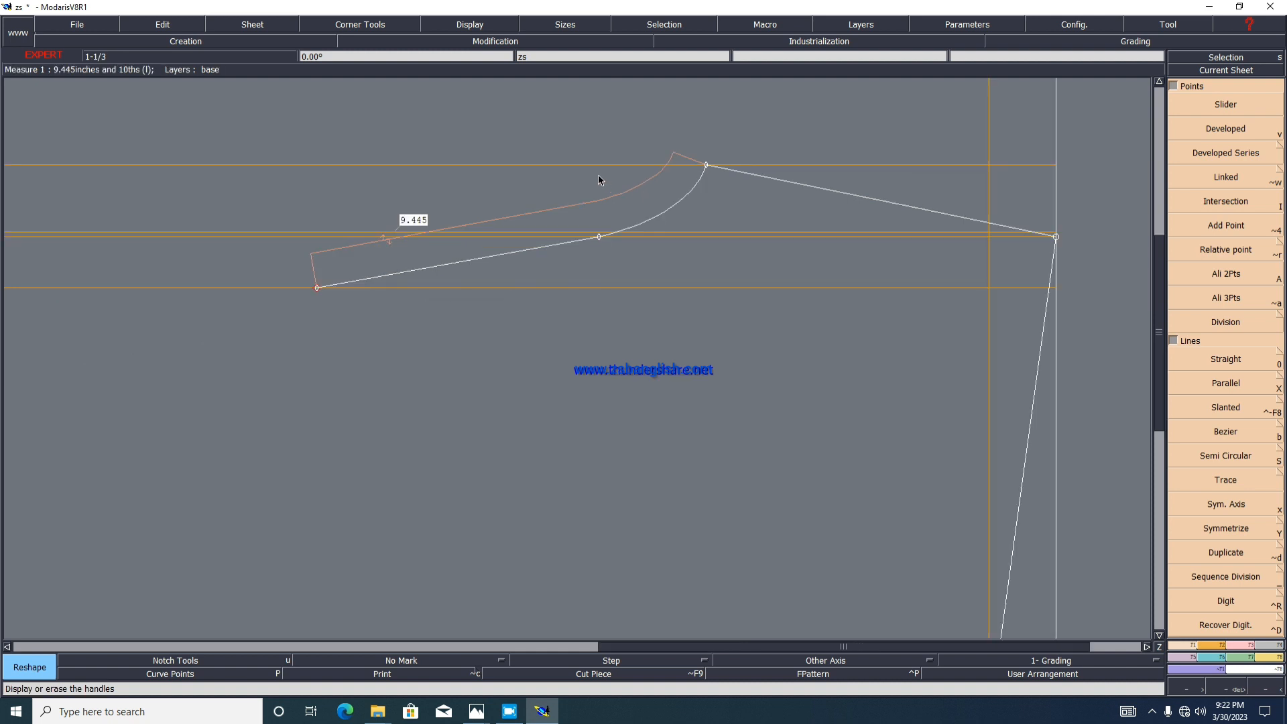
{"action": "scroll", "coordinate": [598, 178], "scroll_direction": "up", "scroll_amount": 2}
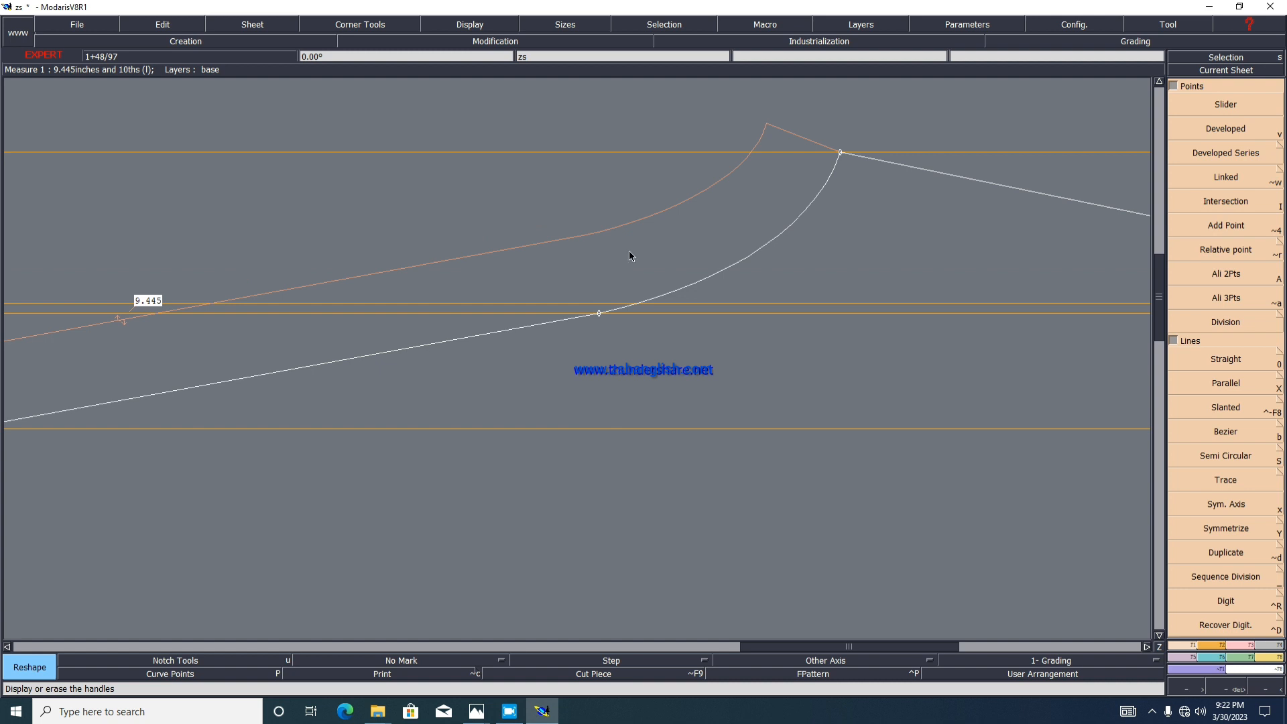
{"action": "scroll", "coordinate": [678, 289], "scroll_direction": "down", "scroll_amount": 1}
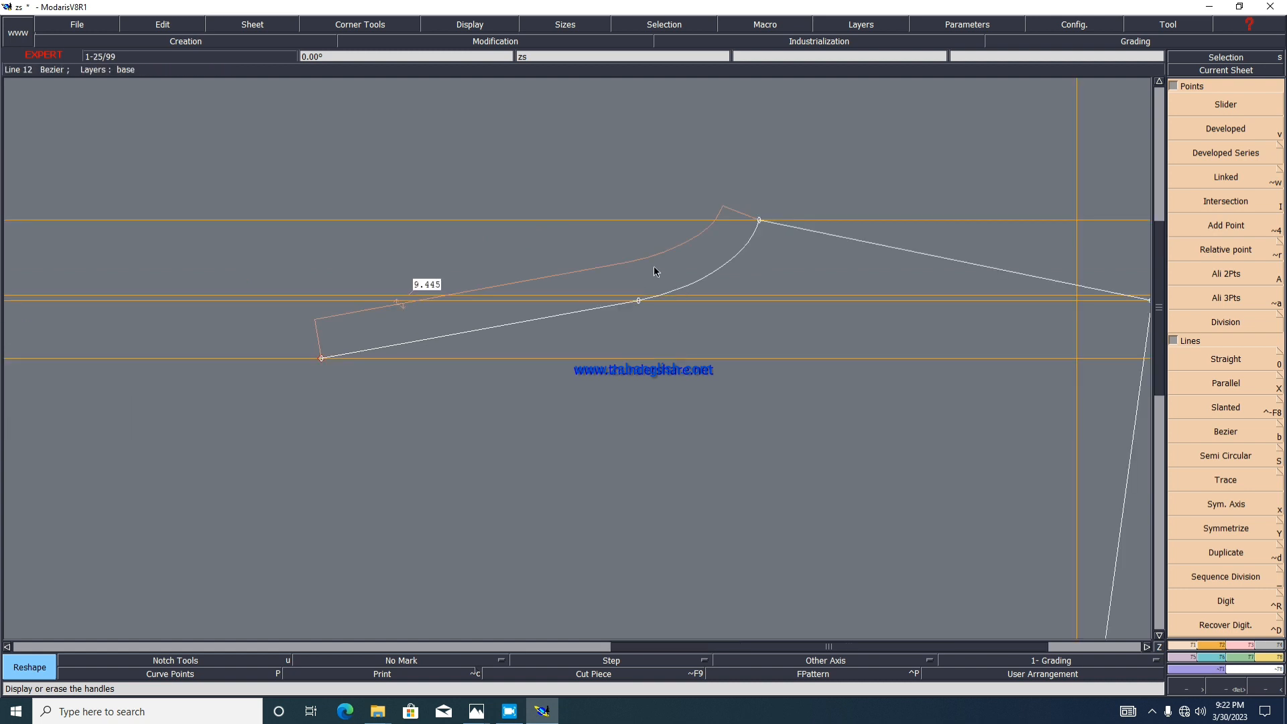
{"action": "scroll", "coordinate": [644, 279], "scroll_direction": "up", "scroll_amount": 1}
{"action": "scroll", "coordinate": [697, 291], "scroll_direction": "up", "scroll_amount": 1}
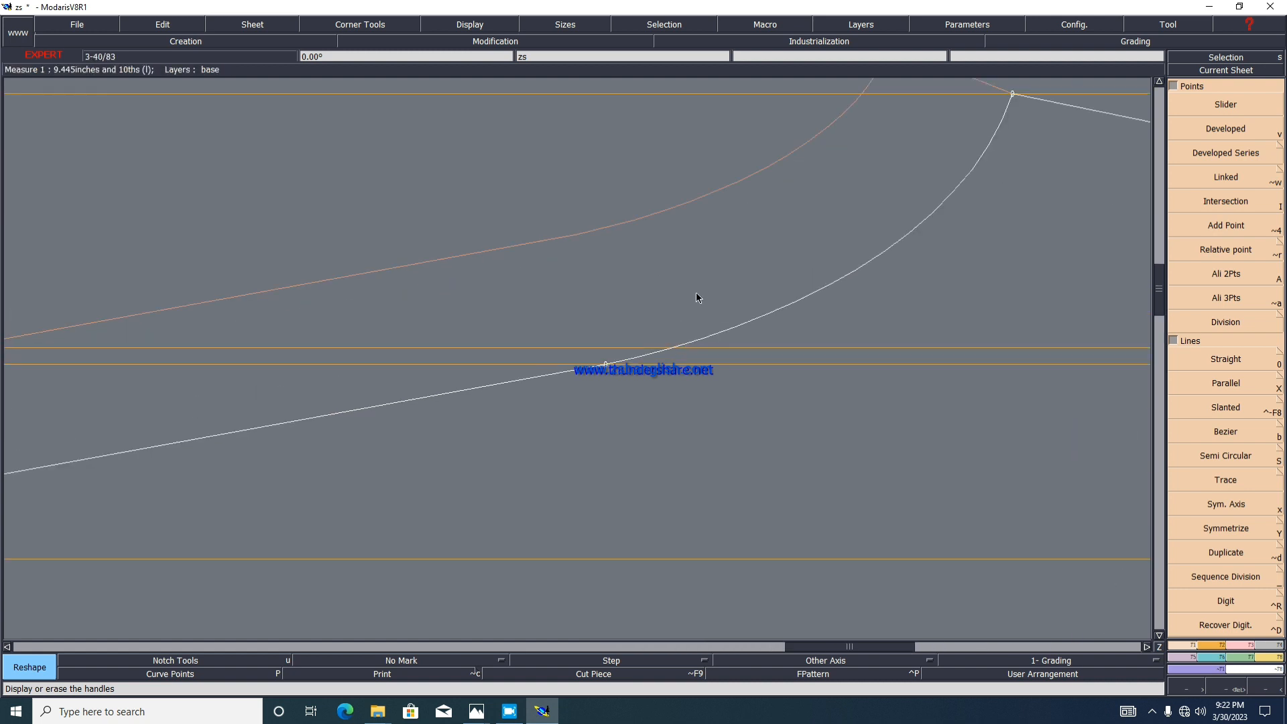
{"action": "scroll", "coordinate": [633, 274], "scroll_direction": "down", "scroll_amount": 1}
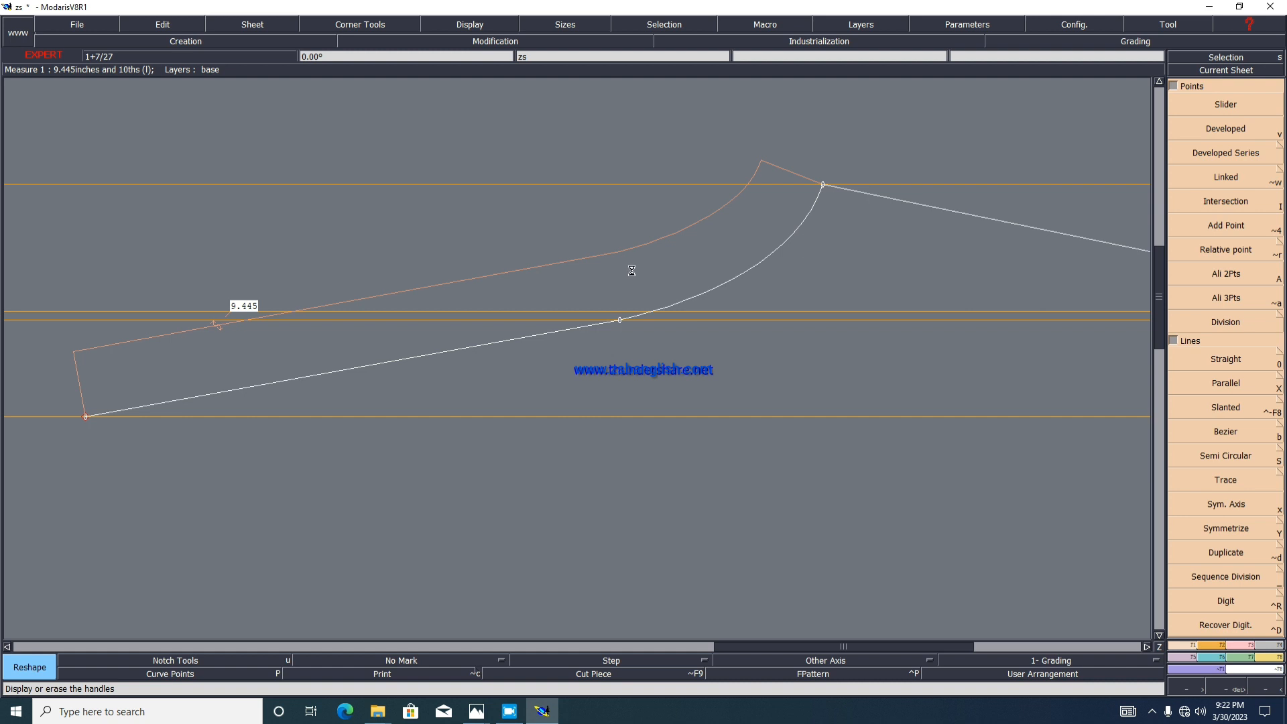
Step: Redisplay the handles and fine-tune both tangents of the curve to a measured length of about 9.45 inches
{"action": "left_click_drag", "start_coordinate": [702, 300], "coordinate": [706, 303]}
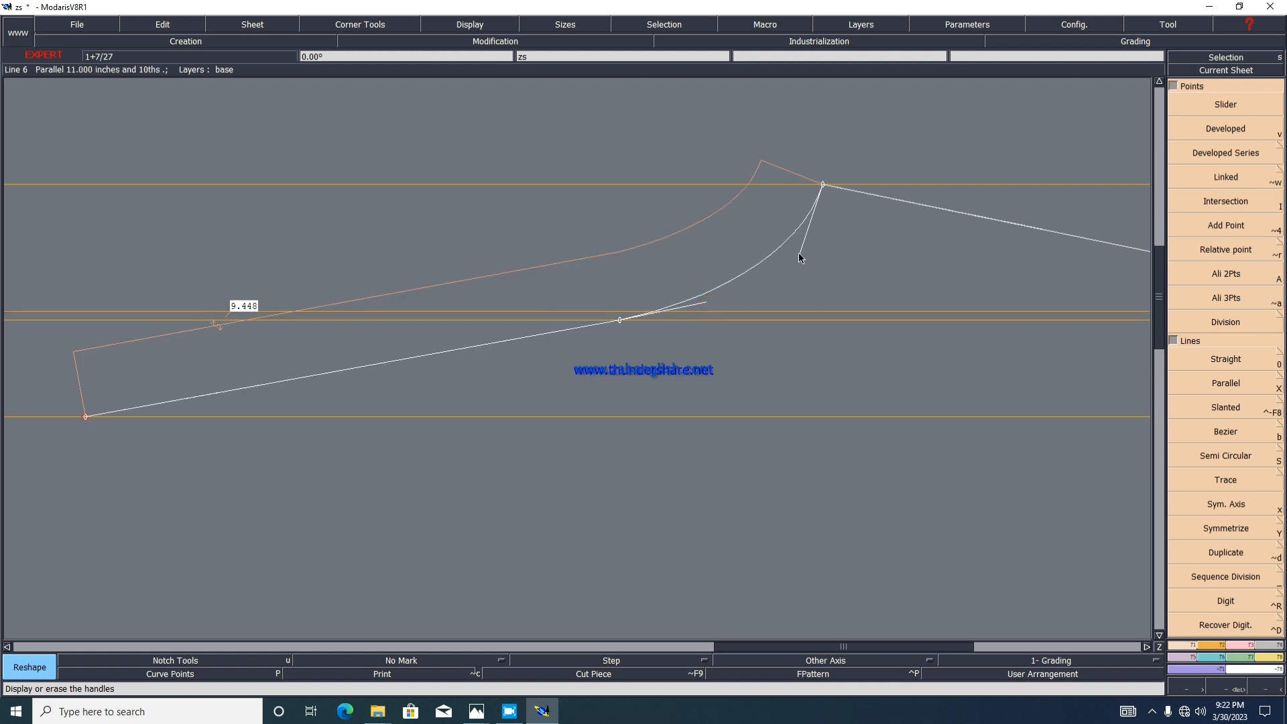
{"action": "left_click_drag", "start_coordinate": [800, 257], "coordinate": [801, 260]}
{"action": "scroll", "coordinate": [597, 254], "scroll_direction": "down", "scroll_amount": 1}
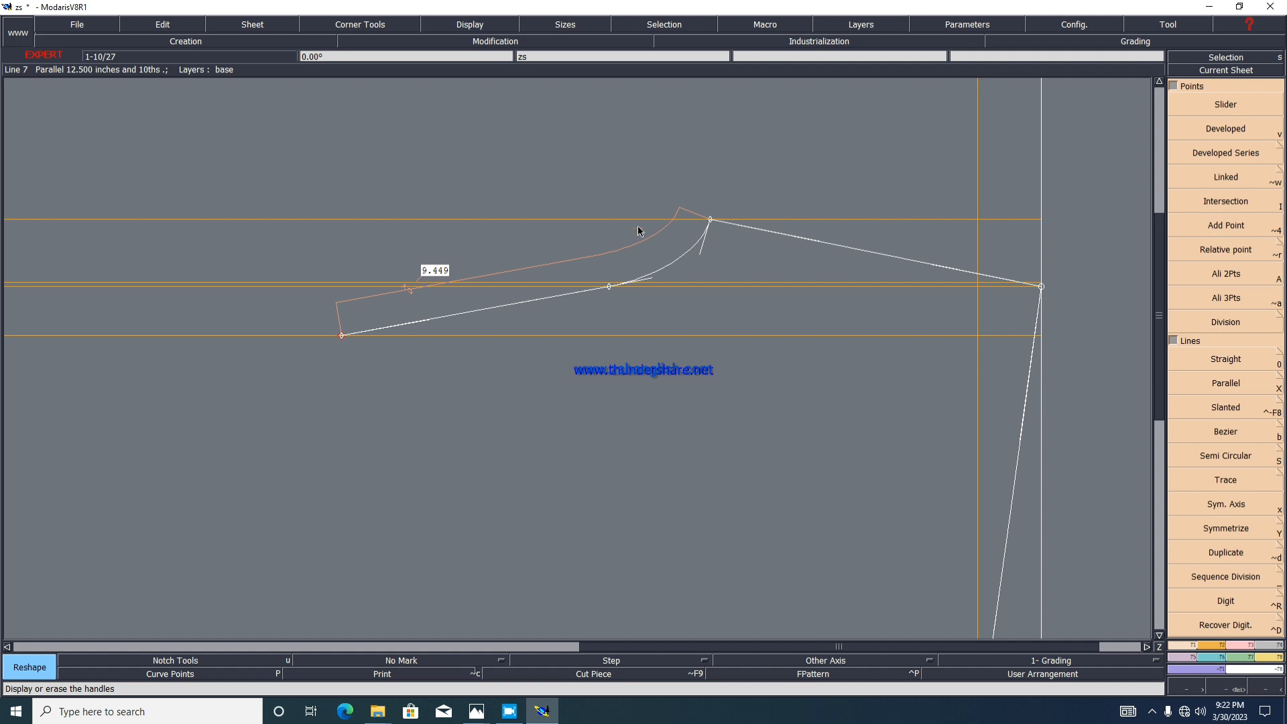
{"action": "scroll", "coordinate": [435, 271], "scroll_direction": "up", "scroll_amount": 1}
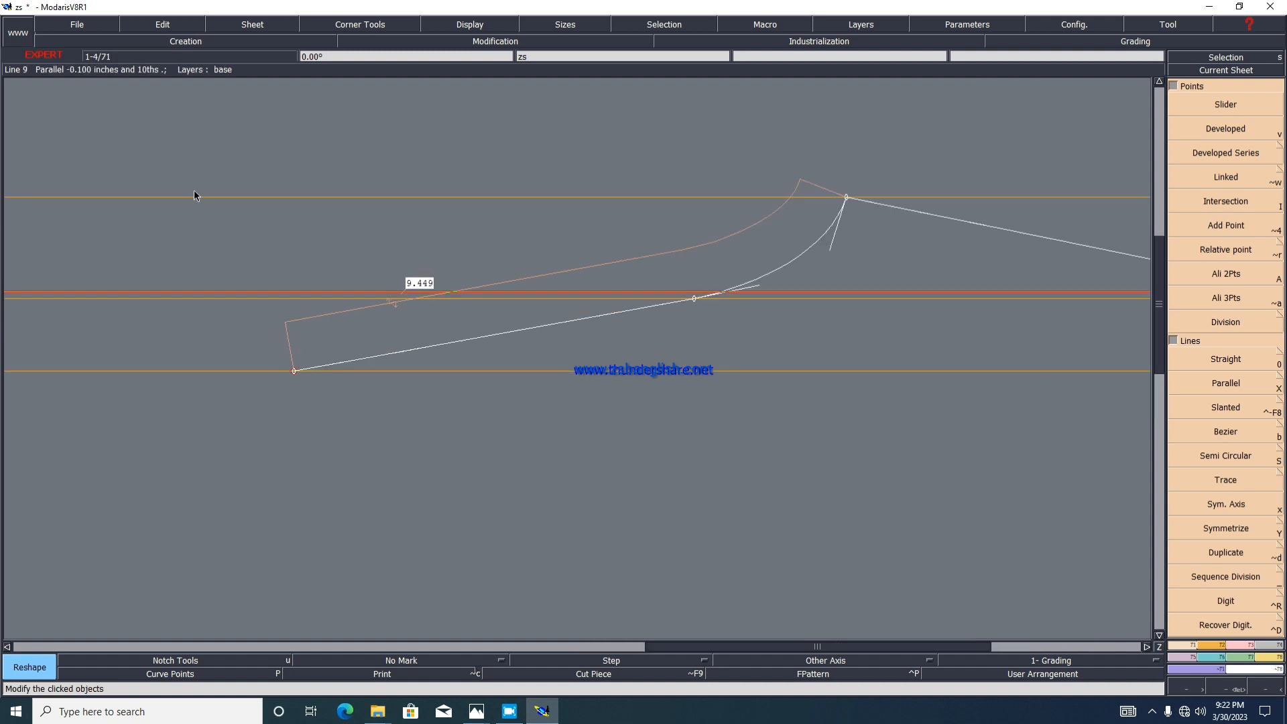
Step: Slide the line's lower end along the 9.75-inch parallel until the measured length is about 10 inches
{"action": "left_click", "coordinate": [290, 374]}
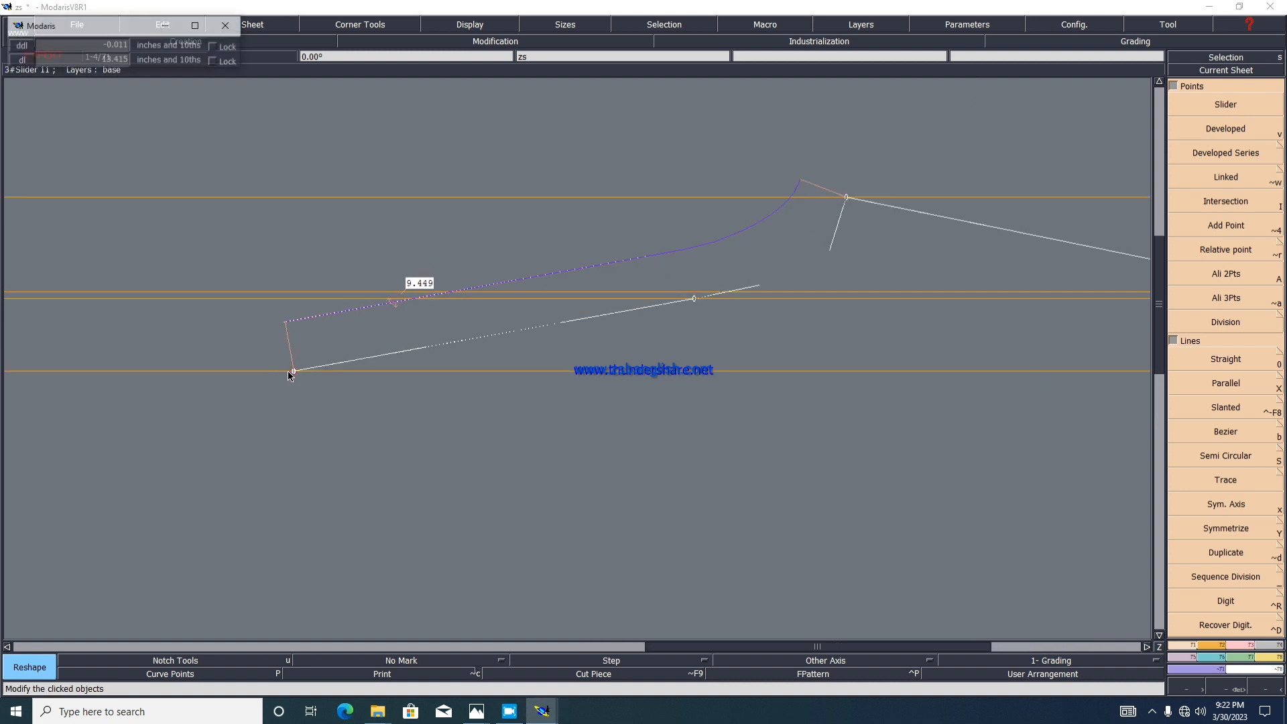
{"action": "left_click", "coordinate": [278, 373]}
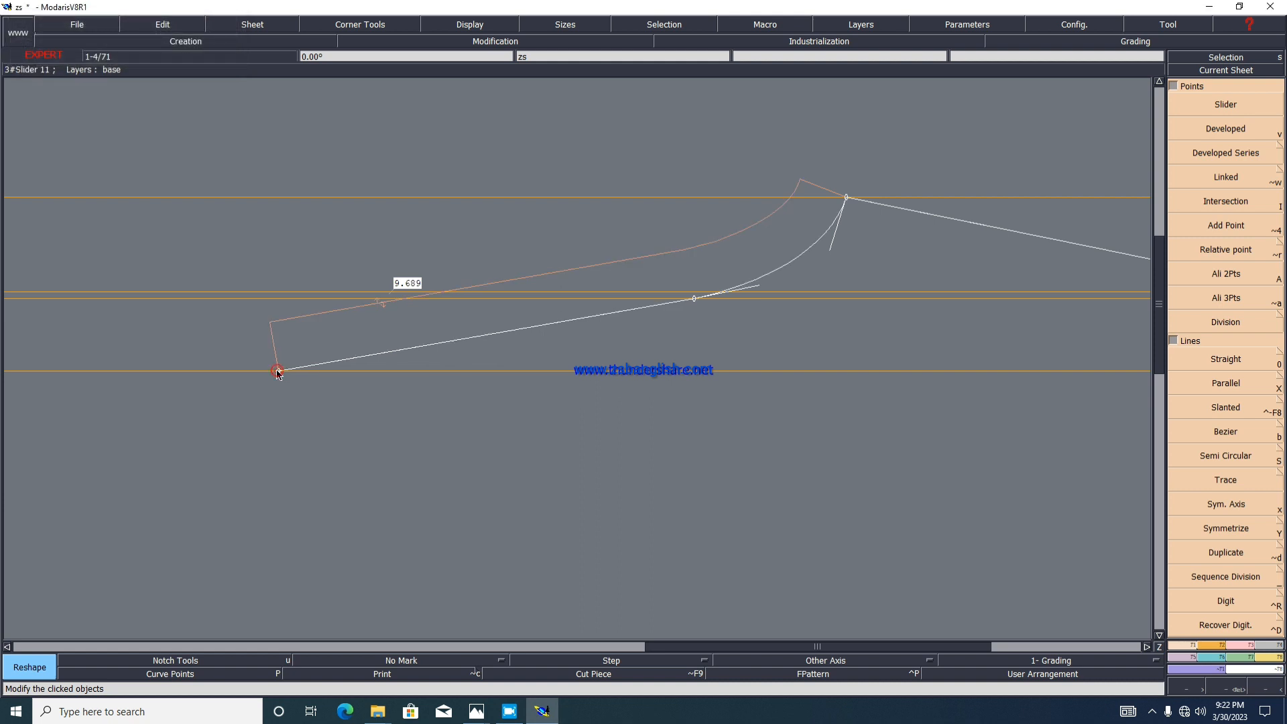
{"action": "left_click", "coordinate": [277, 371]}
{"action": "left_click", "coordinate": [262, 372]}
{"action": "left_click", "coordinate": [262, 371]}
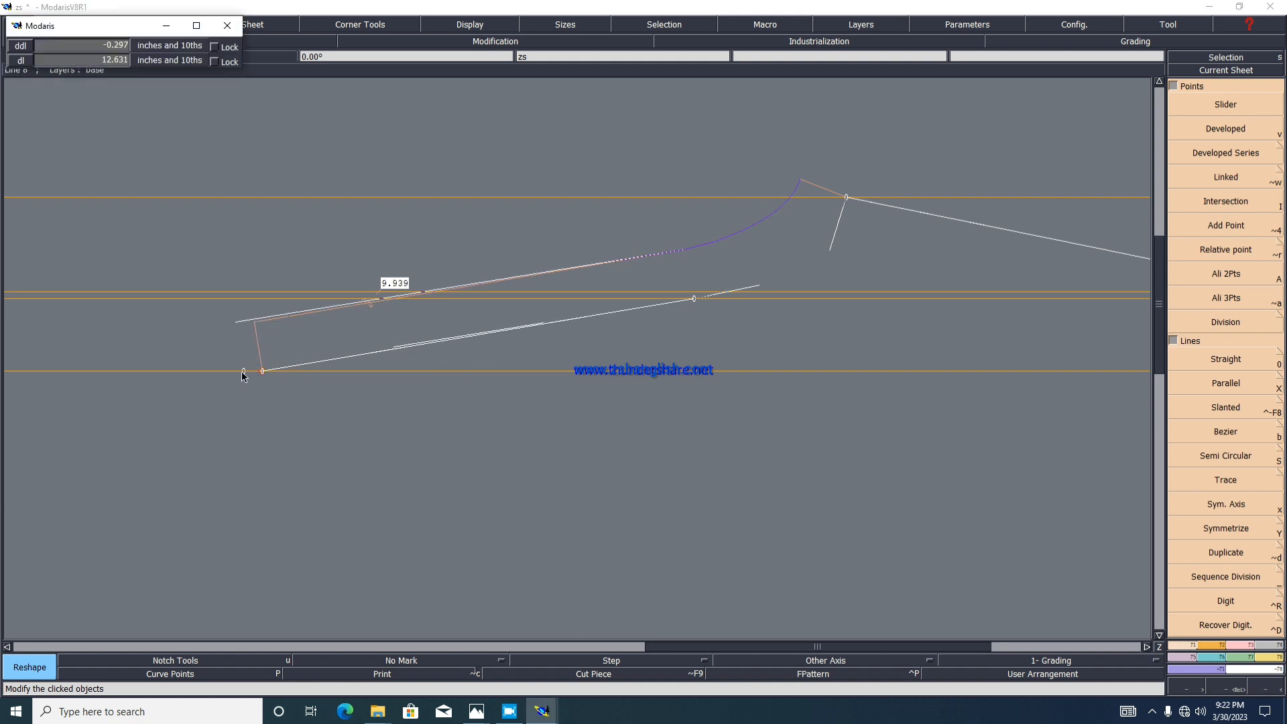
{"action": "left_click", "coordinate": [246, 371]}
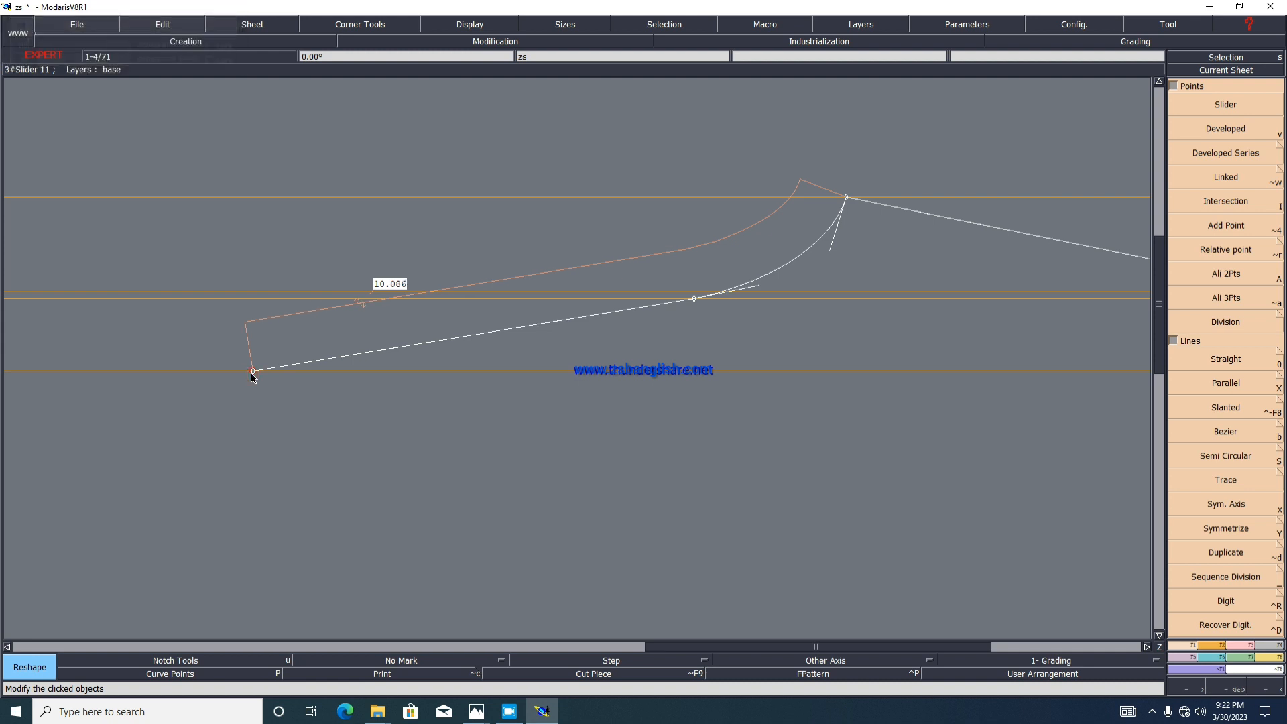
{"action": "left_click", "coordinate": [246, 372]}
{"action": "left_click", "coordinate": [258, 373]}
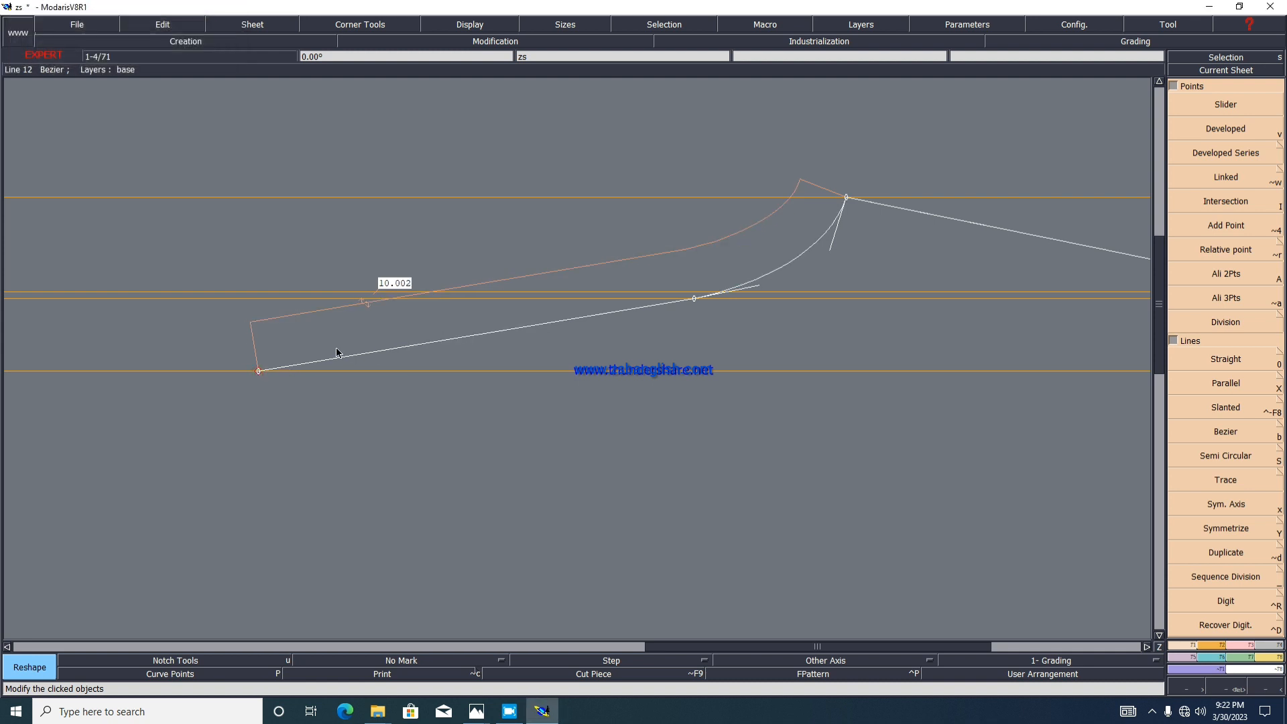
{"action": "scroll", "coordinate": [410, 280], "scroll_direction": "up", "scroll_amount": 2}
{"action": "scroll", "coordinate": [380, 289], "scroll_direction": "down", "scroll_amount": 3}
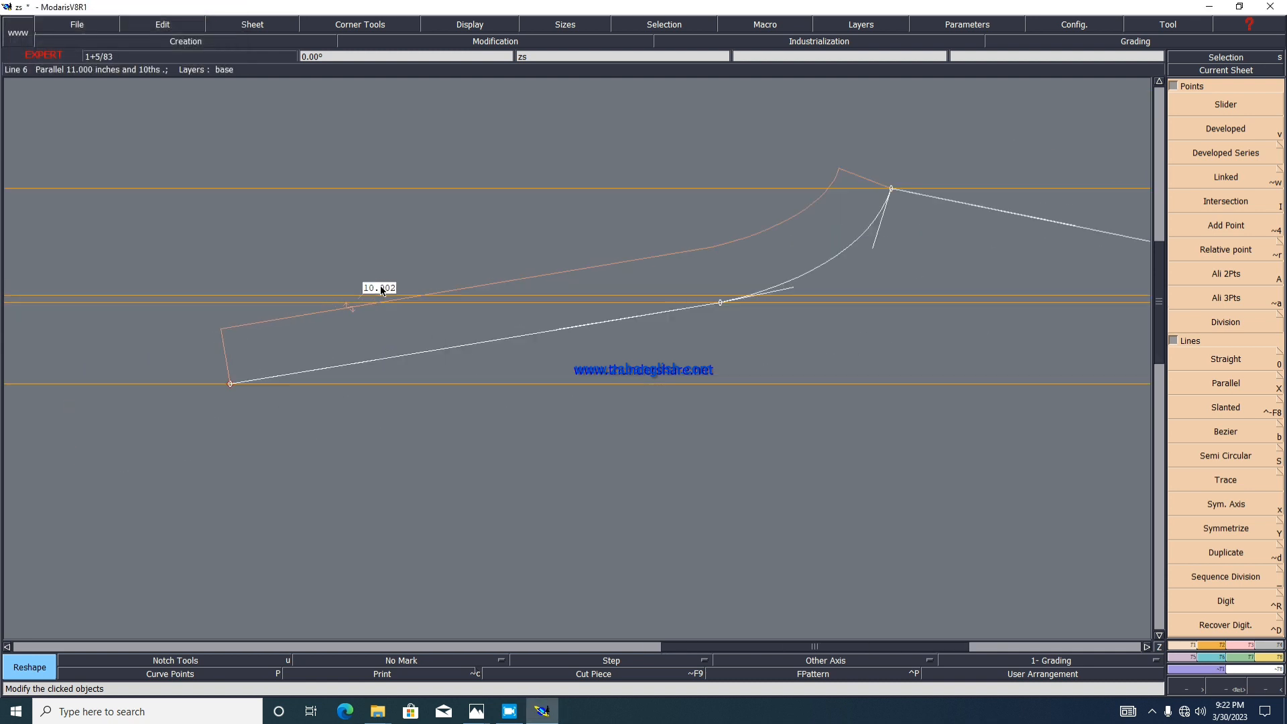
{"action": "scroll", "coordinate": [523, 278], "scroll_direction": "up", "scroll_amount": 3}
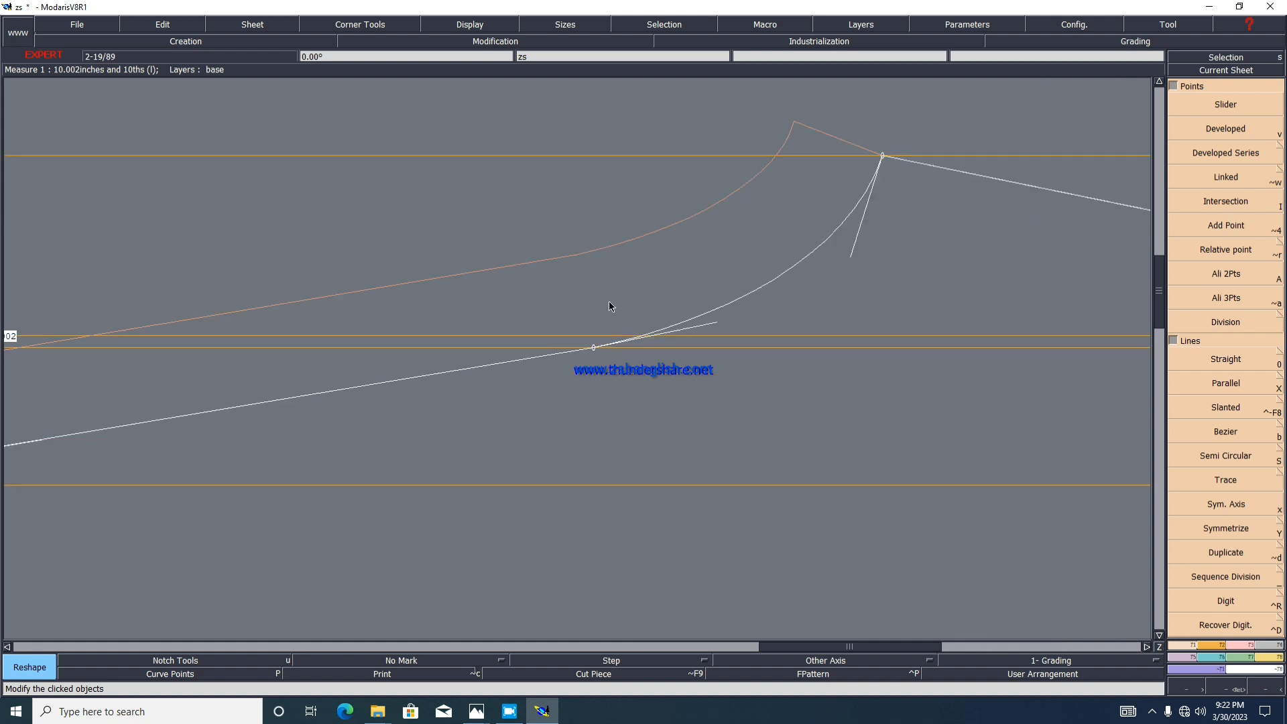
Step: Draw a vertical Bezier line from the rise line's lower end down to the rectangle's base line
{"action": "scroll", "coordinate": [609, 302], "scroll_direction": "down", "scroll_amount": 2}
{"action": "scroll", "coordinate": [663, 271], "scroll_direction": "down", "scroll_amount": 2}
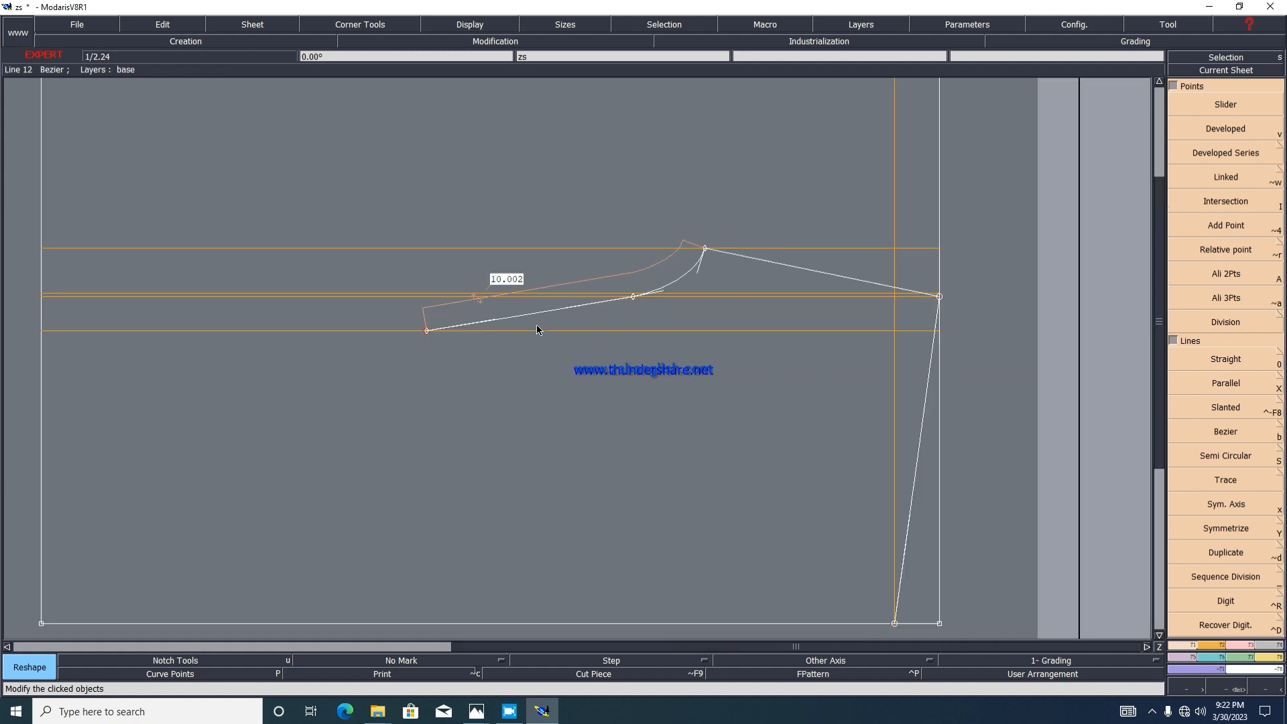
{"action": "scroll", "coordinate": [461, 343], "scroll_direction": "up", "scroll_amount": 1}
{"action": "scroll", "coordinate": [459, 341], "scroll_direction": "down", "scroll_amount": 2}
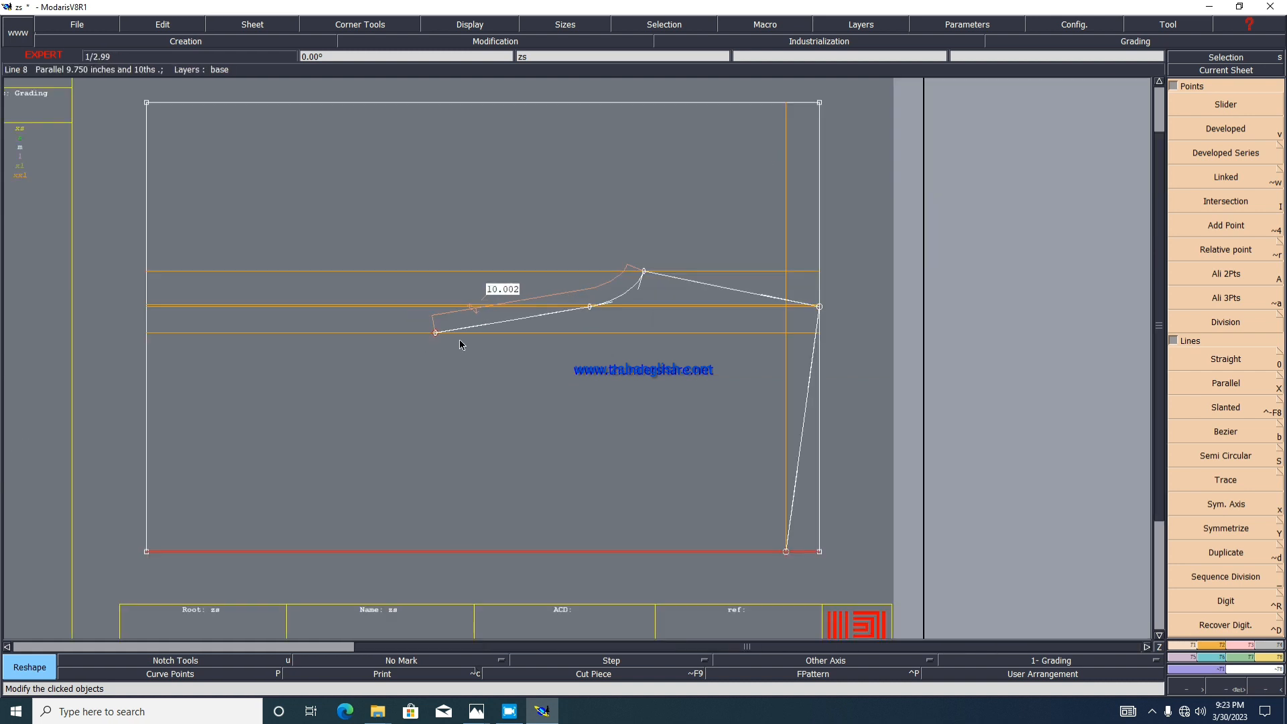
{"action": "scroll", "coordinate": [411, 385], "scroll_direction": "up", "scroll_amount": 1}
{"action": "scroll", "coordinate": [487, 401], "scroll_direction": "down", "scroll_amount": 1}
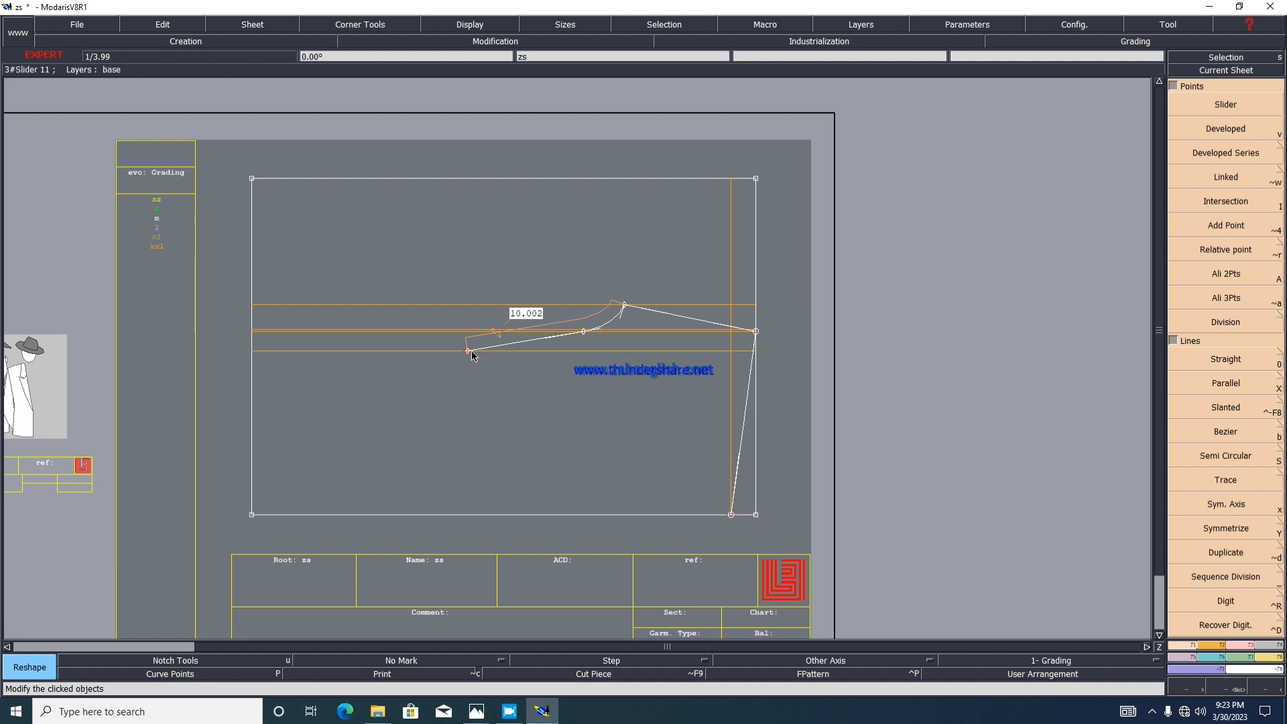
{"action": "key", "text": "b"}
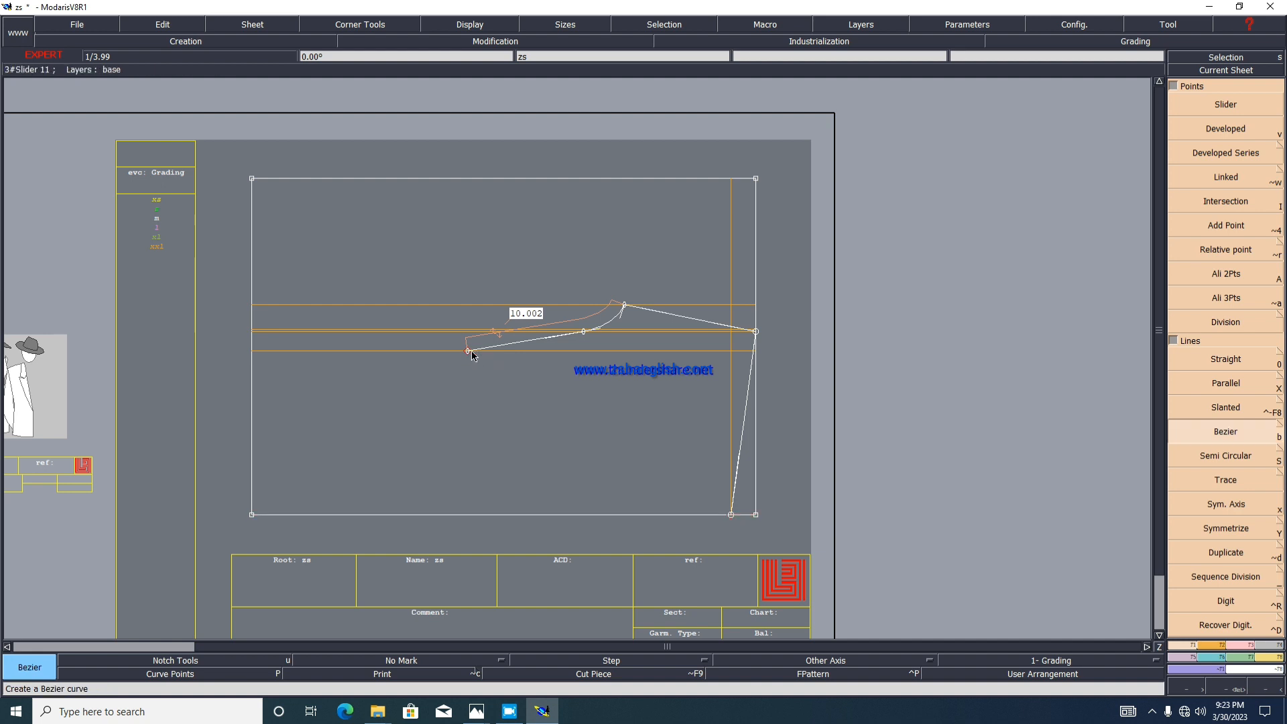
{"action": "left_click", "coordinate": [468, 350]}
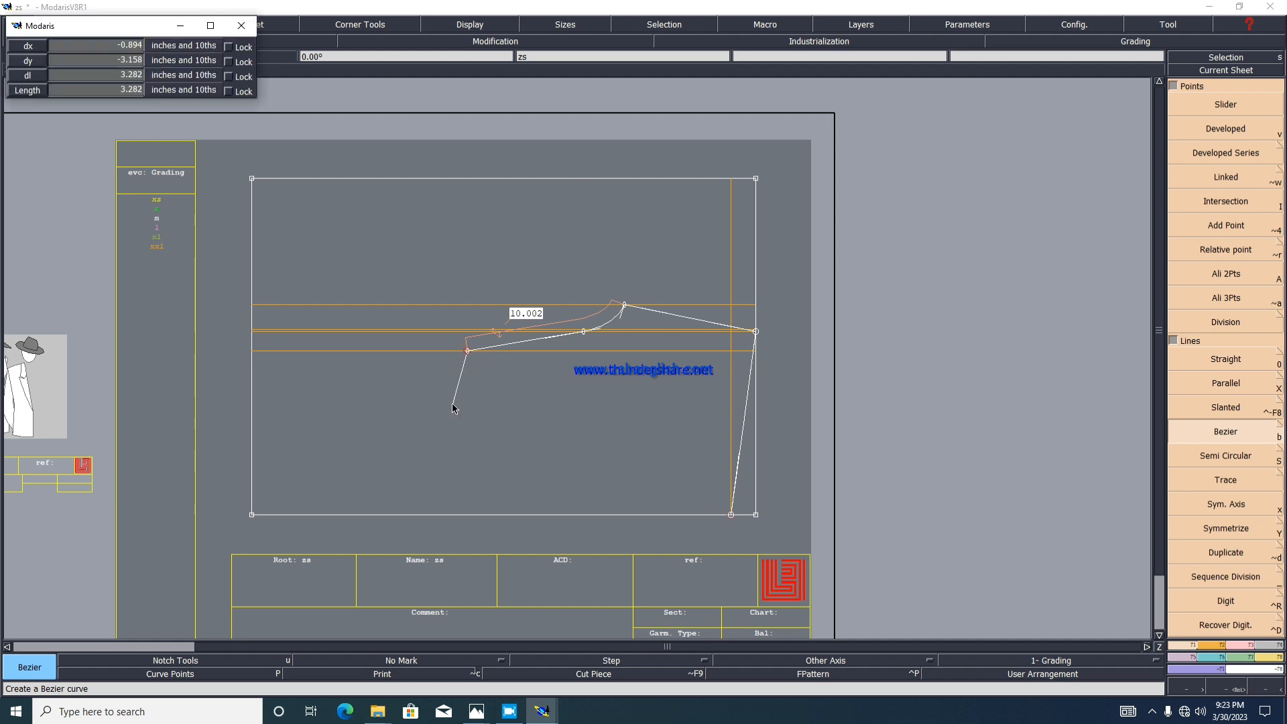
{"action": "left_click", "coordinate": [457, 518]}
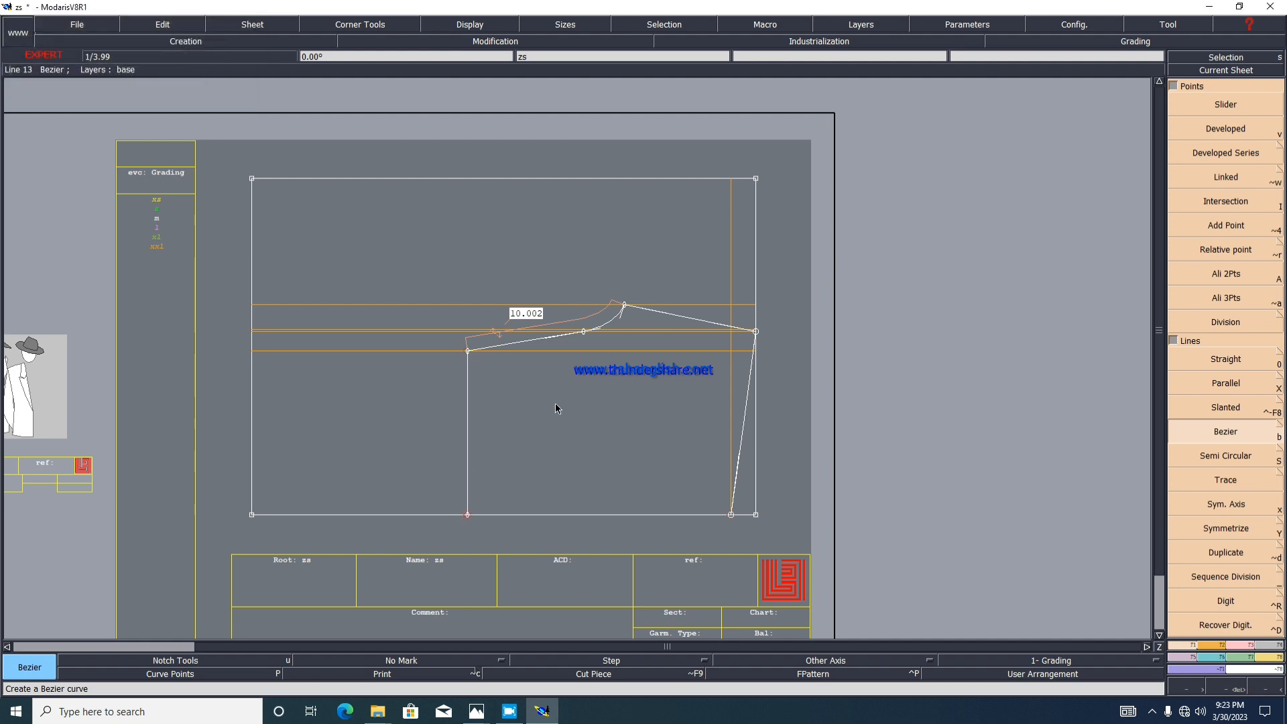
Step: Create a parallel to the new vertical line at a distance of -1.5 inches, outside the short's outline
{"action": "key", "text": "x"}
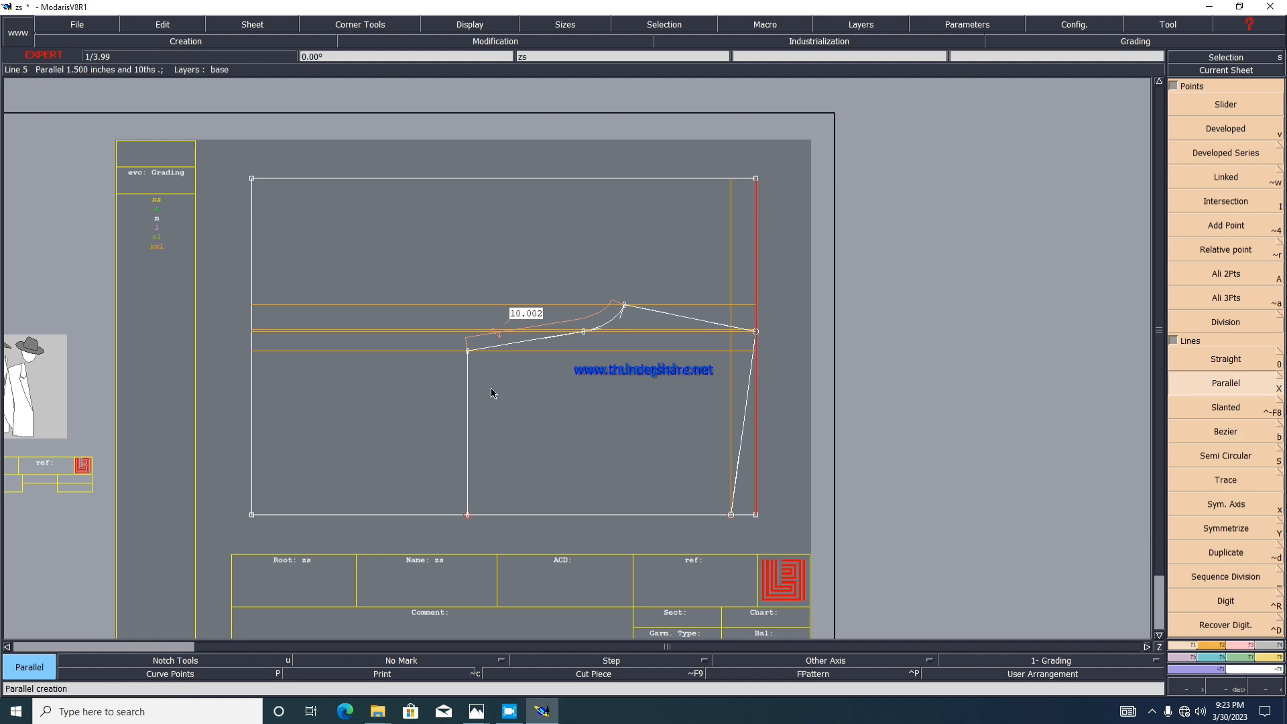
{"action": "left_click", "coordinate": [467, 421]}
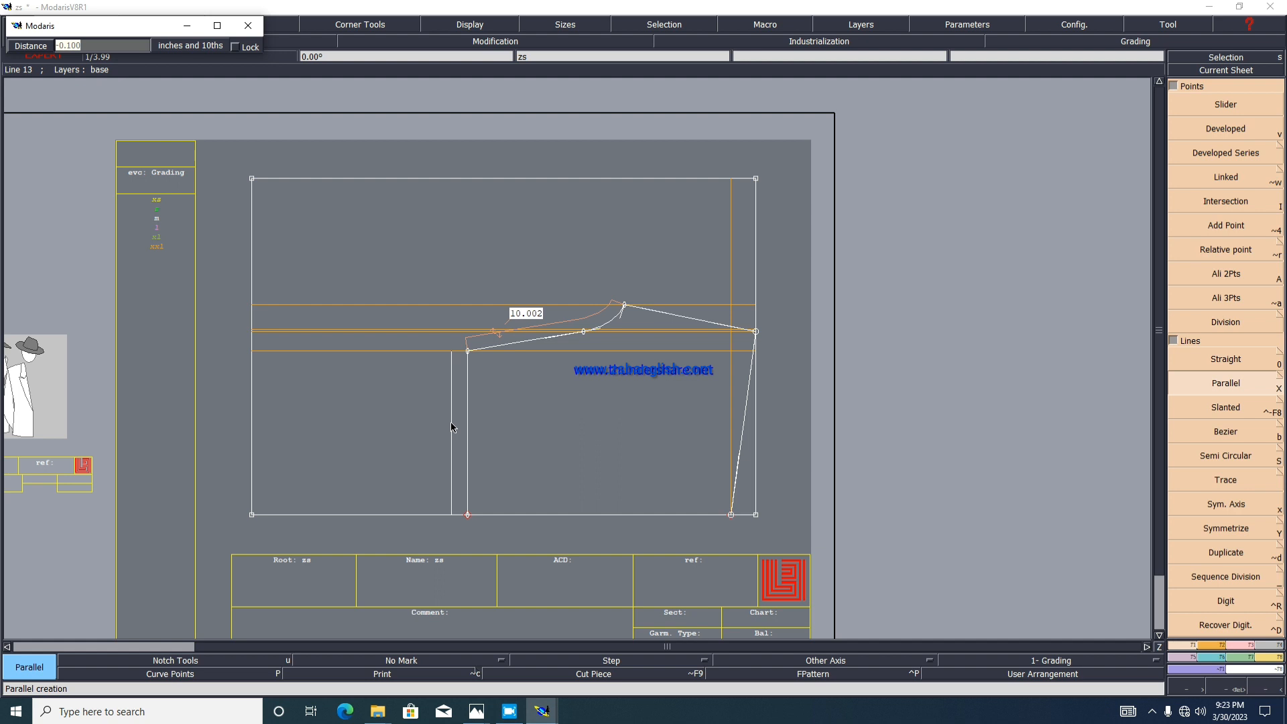
{"action": "type", "text": "1"}
{"action": "key", "text": "BackSpace"}
{"action": "type", "text": "-1.5"}
{"action": "key", "text": "Return"}
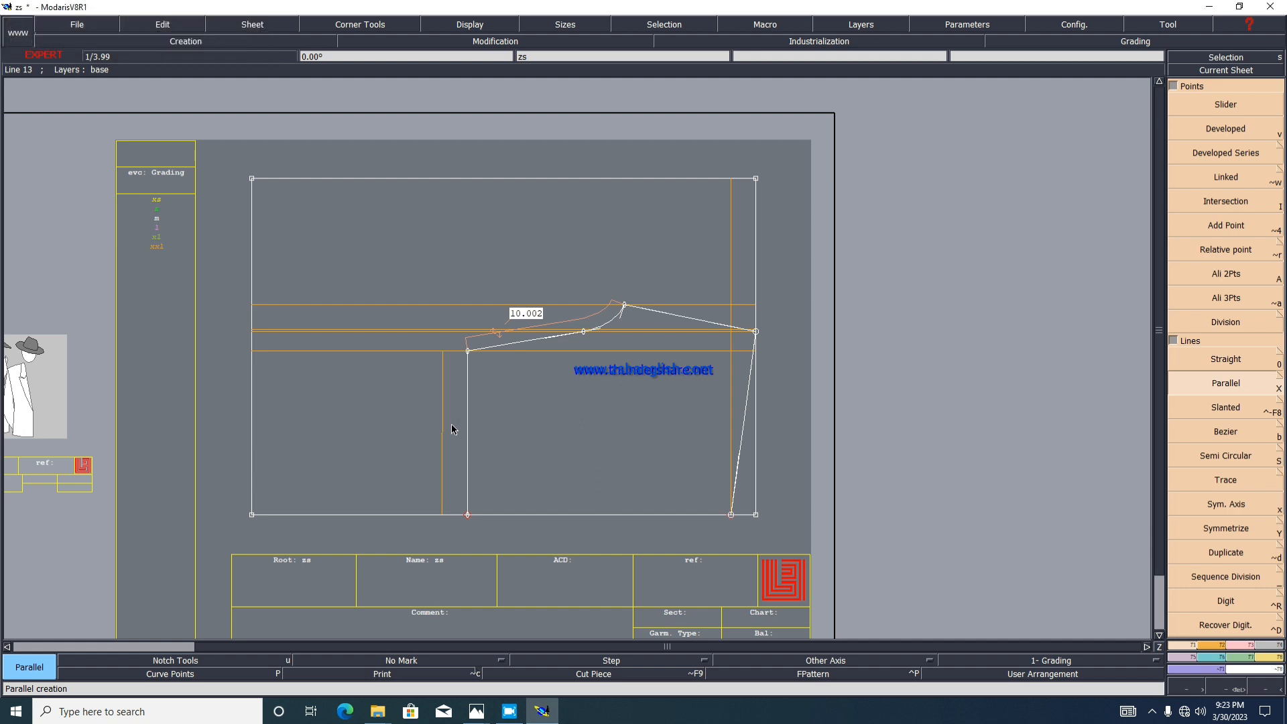
Step: Examine the new parallel and the area where it meets the rectangle's base line
{"action": "scroll", "coordinate": [471, 402], "scroll_direction": "up", "scroll_amount": 1}
{"action": "scroll", "coordinate": [509, 330], "scroll_direction": "down", "scroll_amount": 1}
{"action": "scroll", "coordinate": [405, 334], "scroll_direction": "up", "scroll_amount": 1}
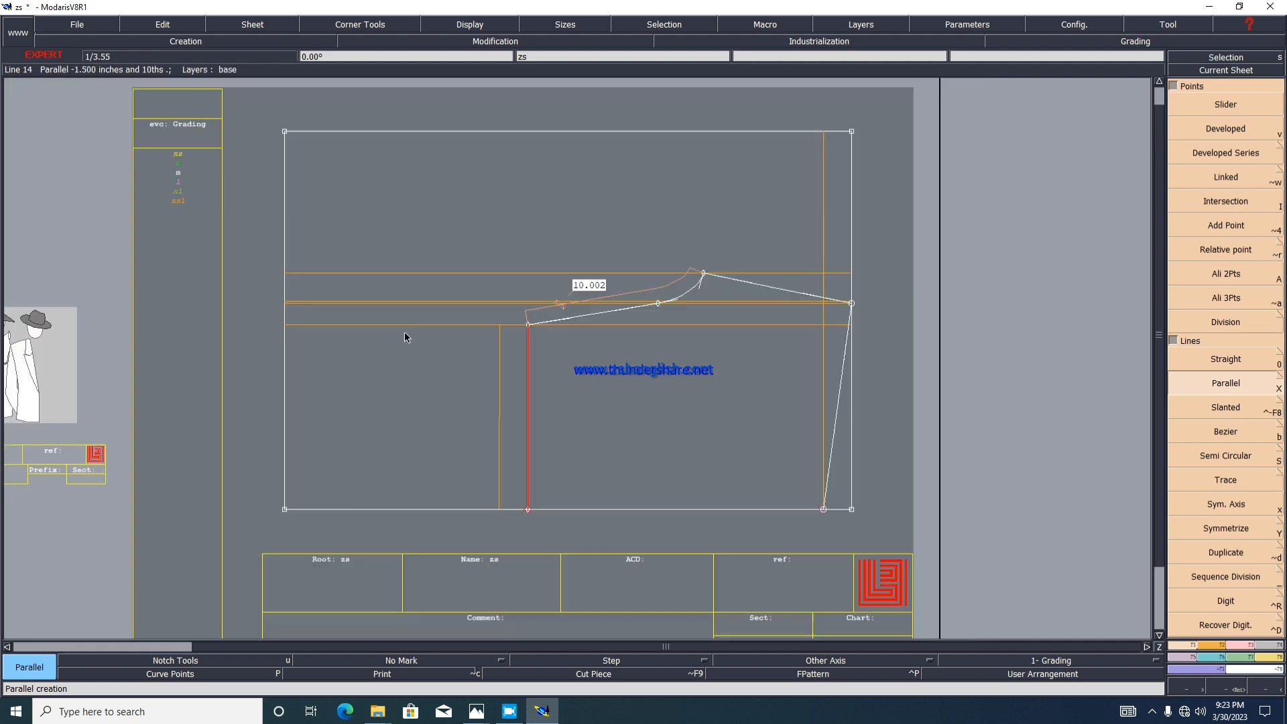
{"action": "scroll", "coordinate": [537, 324], "scroll_direction": "up", "scroll_amount": 2}
{"action": "scroll", "coordinate": [555, 417], "scroll_direction": "down", "scroll_amount": 1}
{"action": "scroll", "coordinate": [543, 568], "scroll_direction": "up", "scroll_amount": 1}
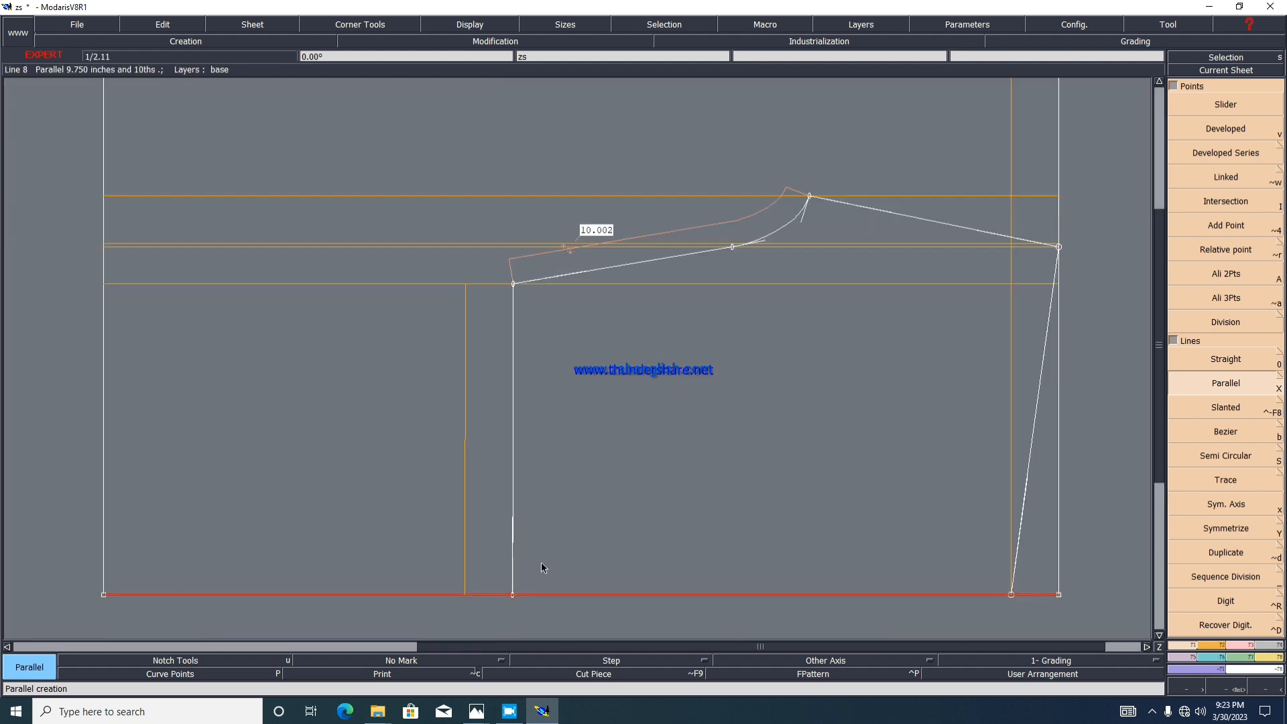
{"action": "scroll", "coordinate": [576, 469], "scroll_direction": "down", "scroll_amount": 2}
{"action": "scroll", "coordinate": [556, 538], "scroll_direction": "up", "scroll_amount": 1}
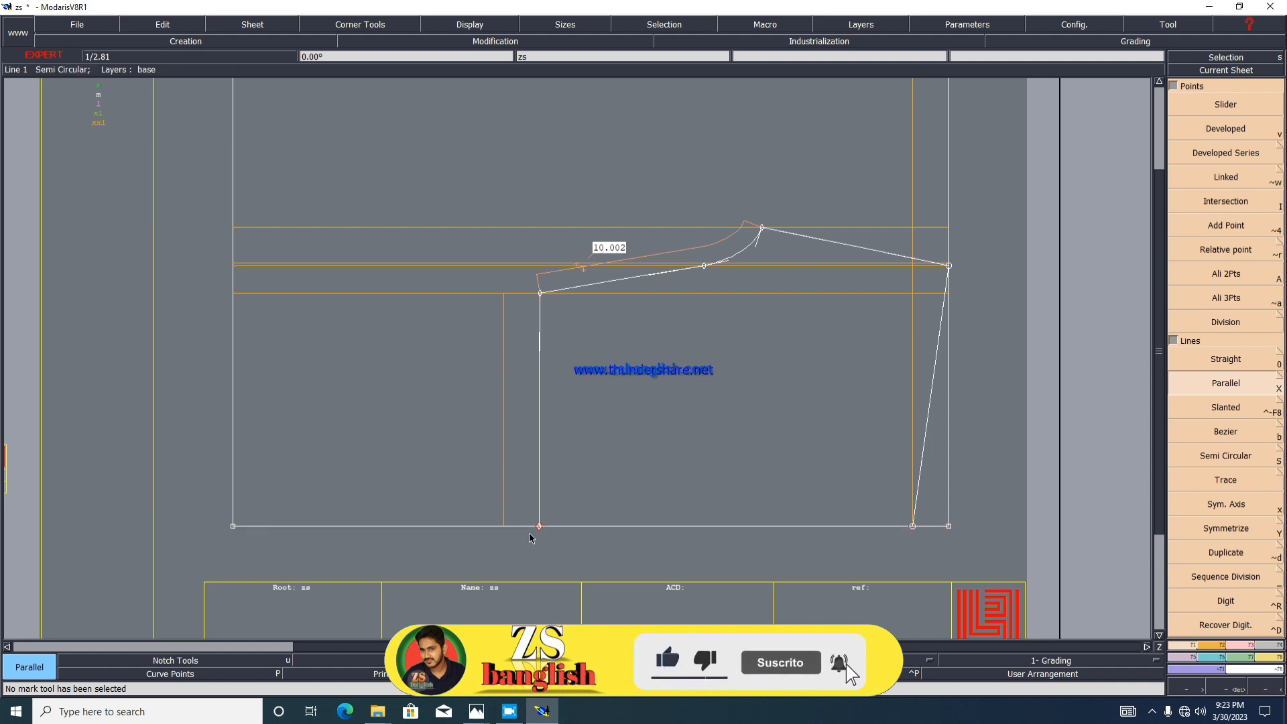
Step: Place a developed point on the new parallel with a curve length of -0.5 inch from the base line
{"action": "key", "text": "v"}
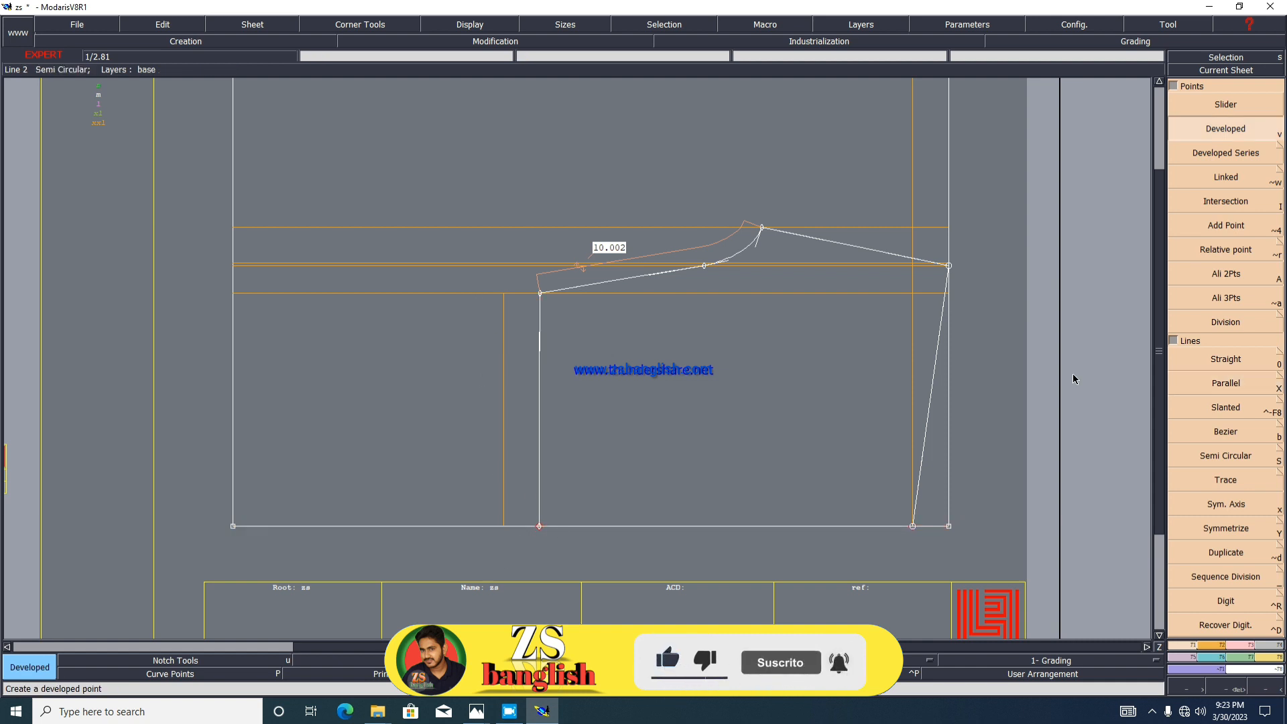
{"action": "left_click", "coordinate": [1186, 136]}
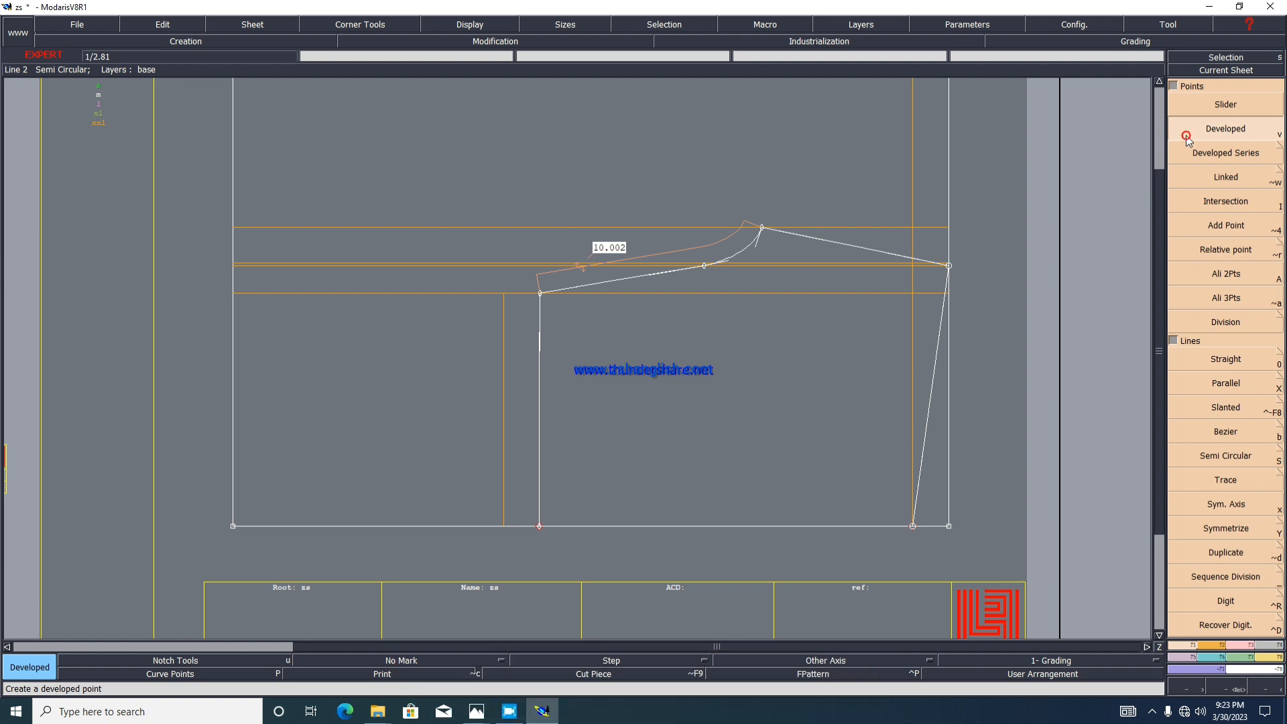
{"action": "left_click", "coordinate": [504, 526]}
{"action": "left_click", "coordinate": [504, 506]}
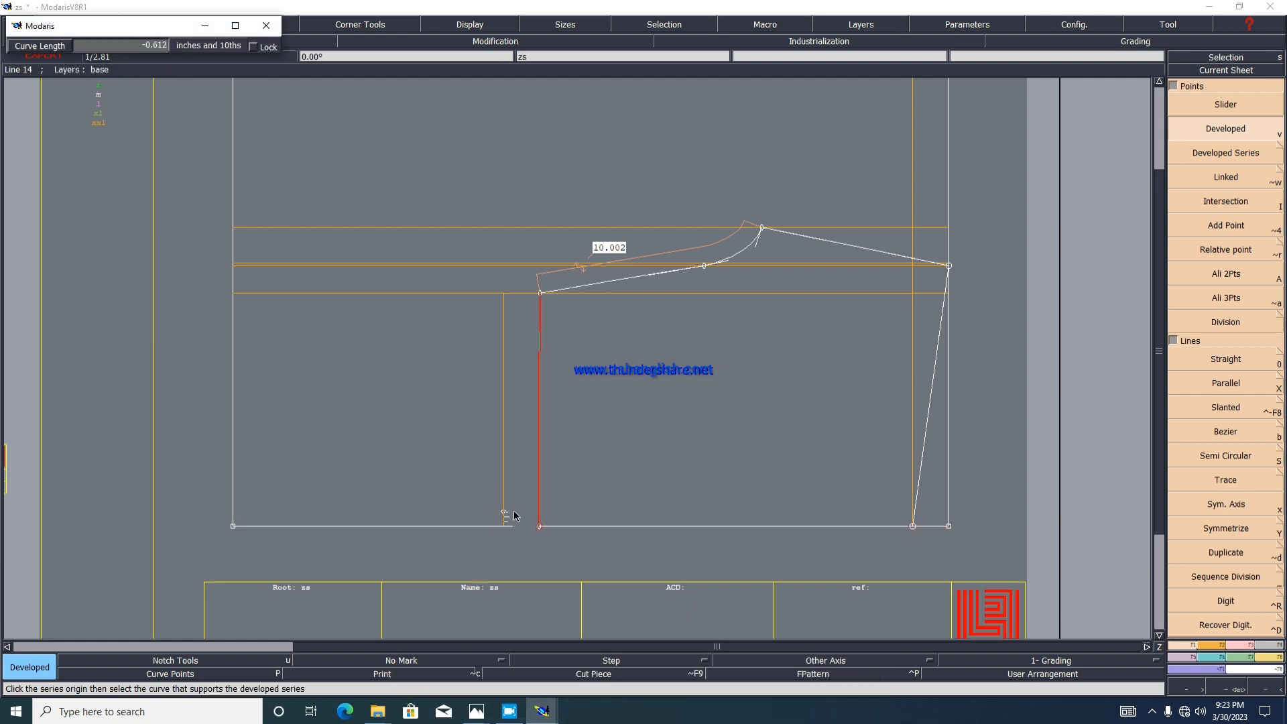
{"action": "key", "text": "Down"}
{"action": "type", "text": "-5"}
{"action": "key", "text": "Return"}
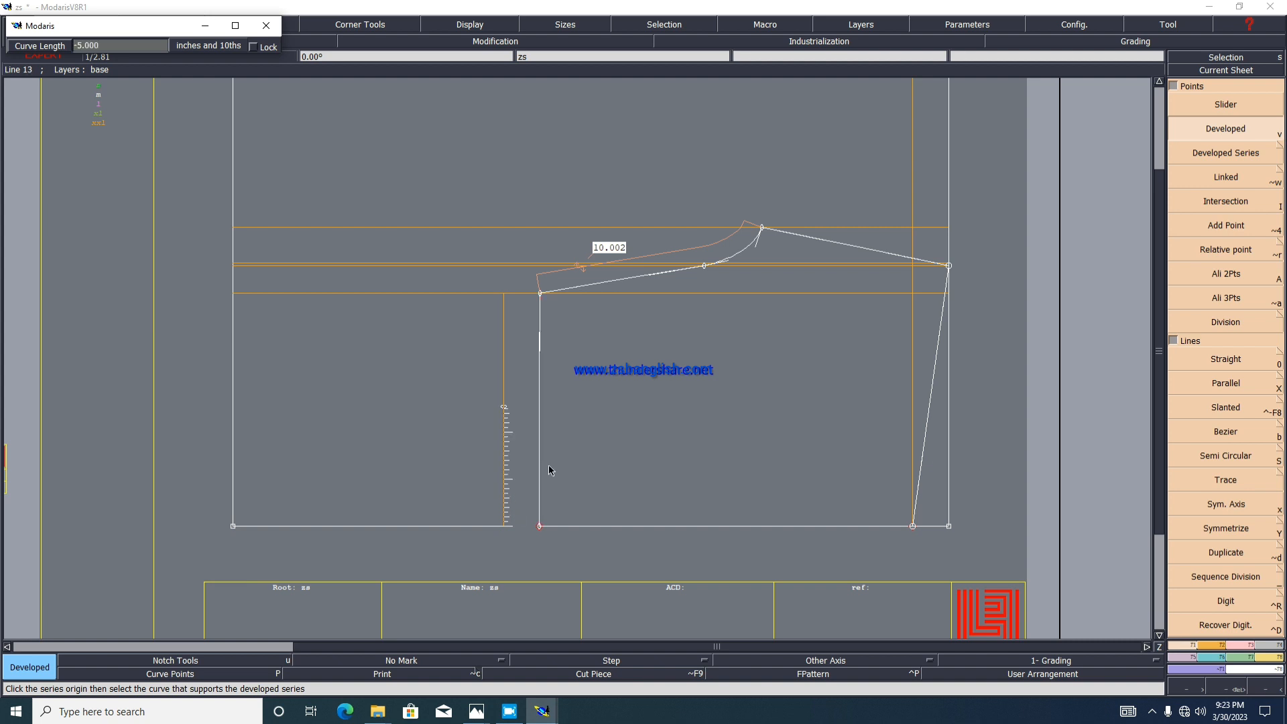
{"action": "key", "text": "Down"}
{"action": "type", "text": "-.5"}
{"action": "key", "text": "Return"}
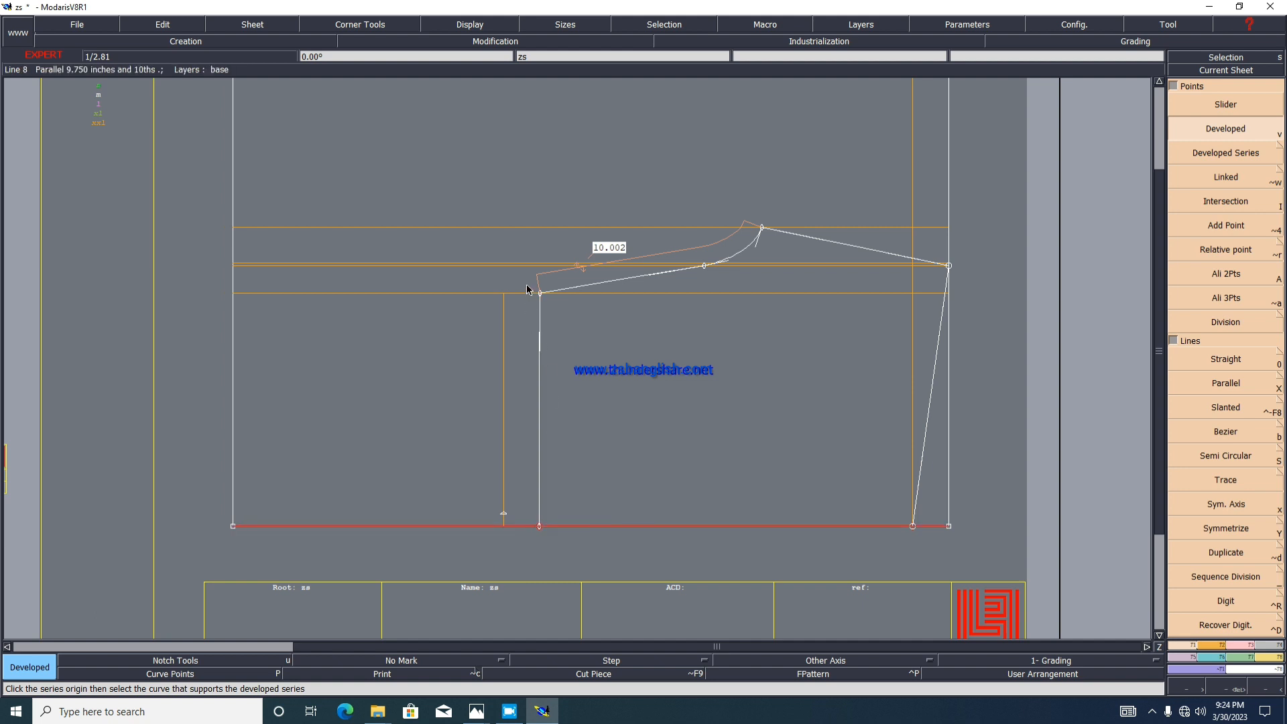
Step: Connect the rise line's lower end to the half-inch developed point with a straight Bezier line
{"action": "key", "text": "b"}
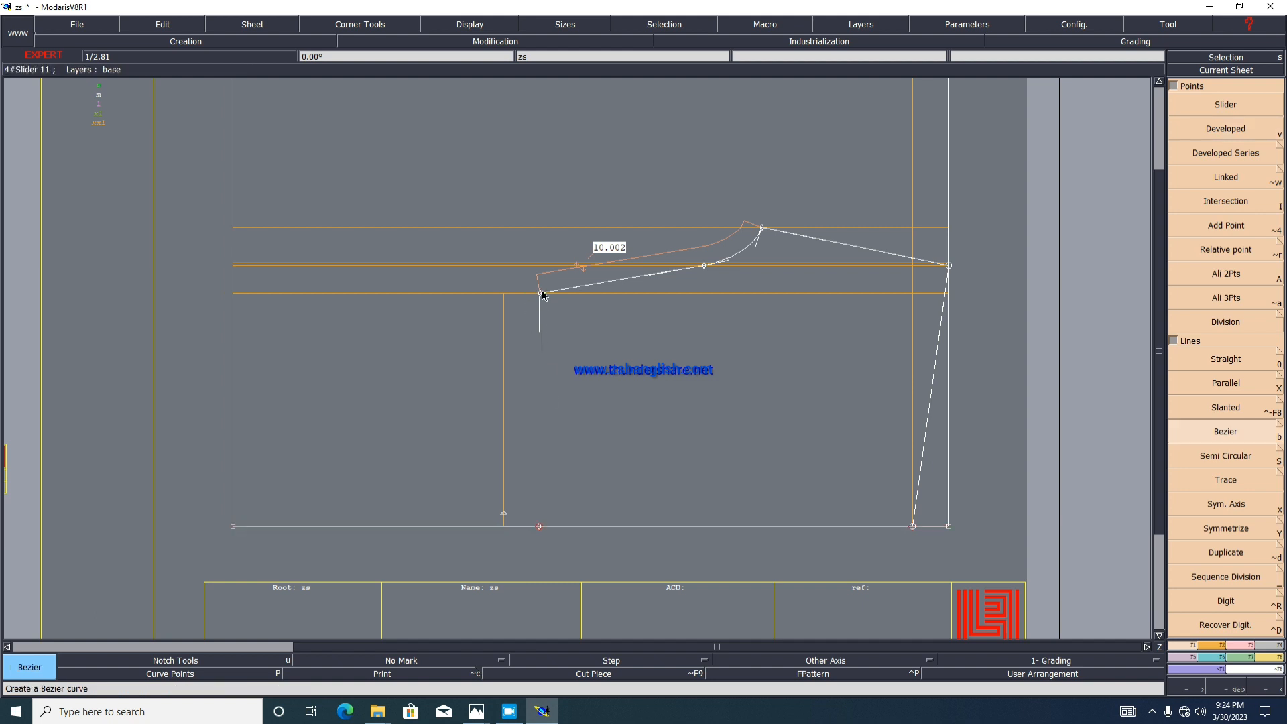
{"action": "left_click", "coordinate": [540, 294]}
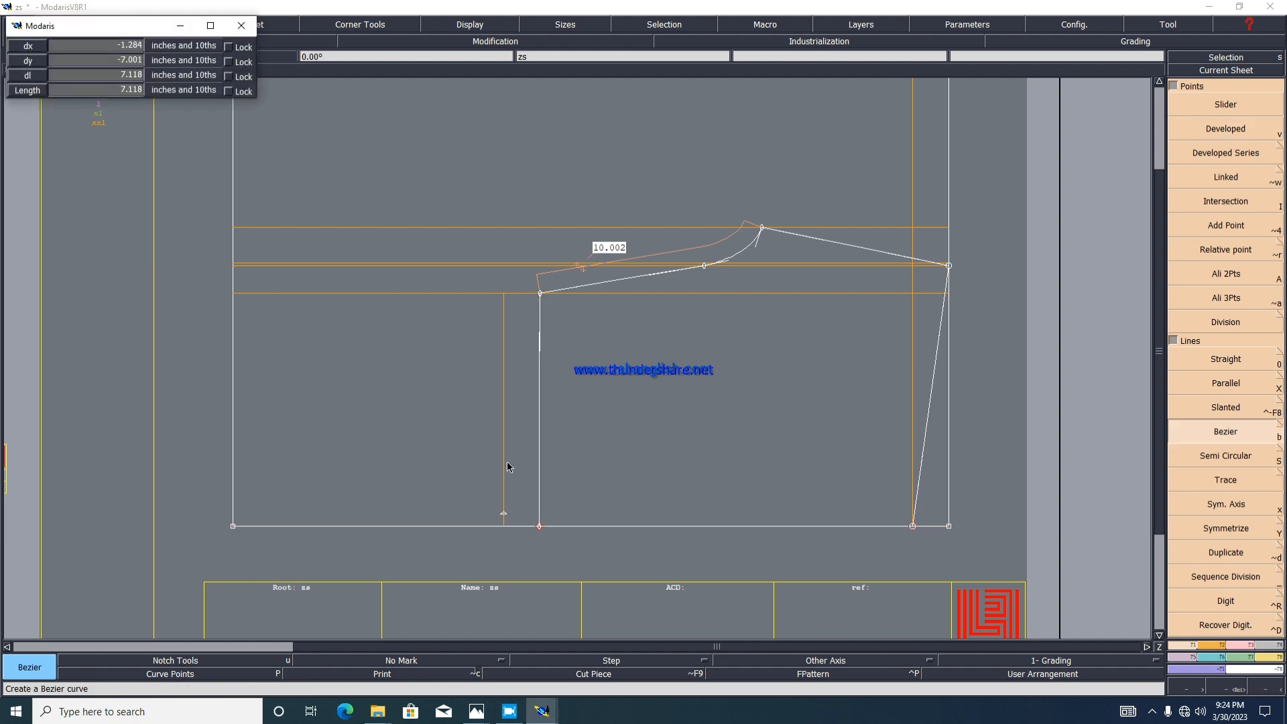
{"action": "scroll", "coordinate": [507, 466], "scroll_direction": "up", "scroll_amount": 2}
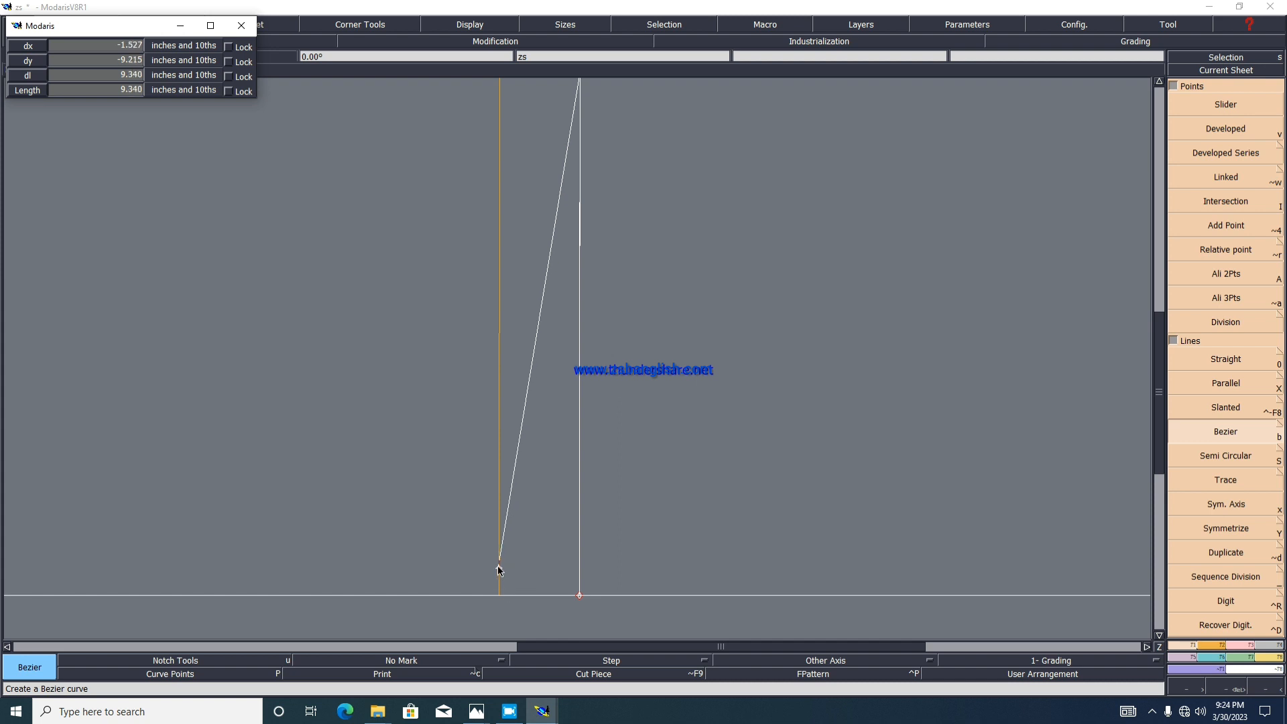
{"action": "left_click", "coordinate": [498, 567]}
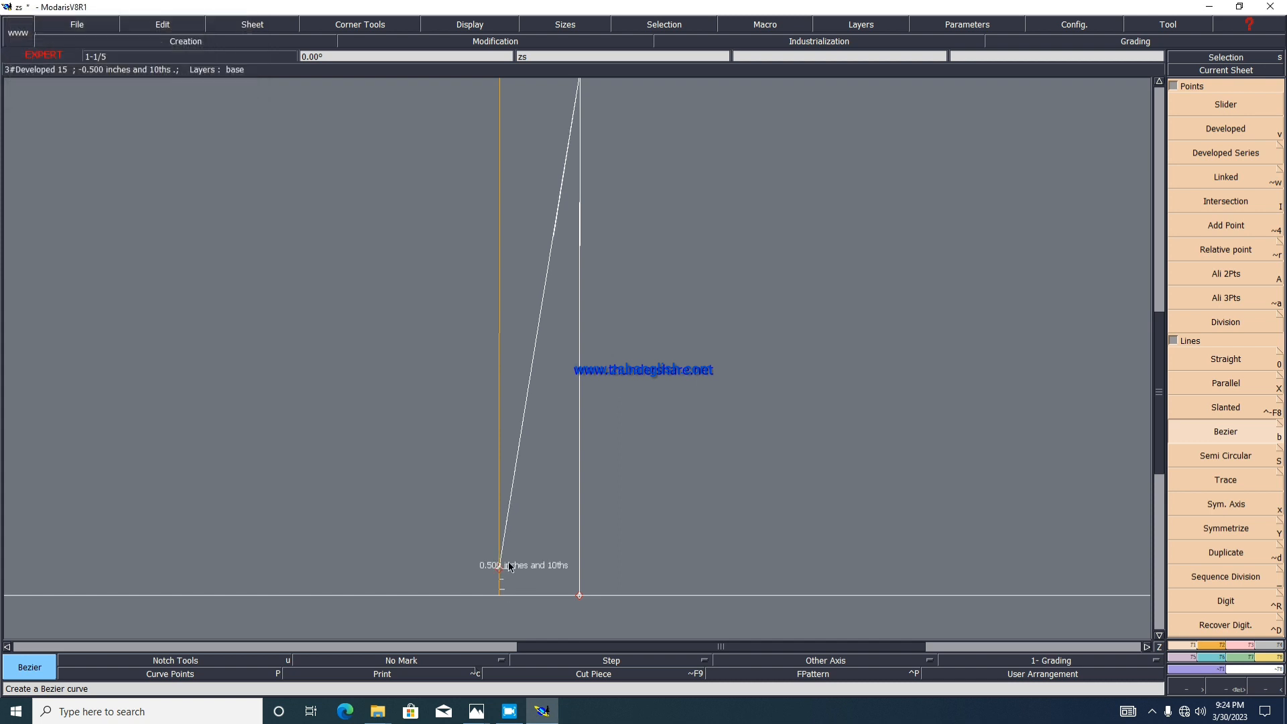
{"action": "scroll", "coordinate": [542, 509], "scroll_direction": "down", "scroll_amount": 2}
{"action": "right_click", "coordinate": [543, 500]}
{"action": "scroll", "coordinate": [755, 421], "scroll_direction": "up", "scroll_amount": 2}
{"action": "scroll", "coordinate": [754, 421], "scroll_direction": "down", "scroll_amount": 3}
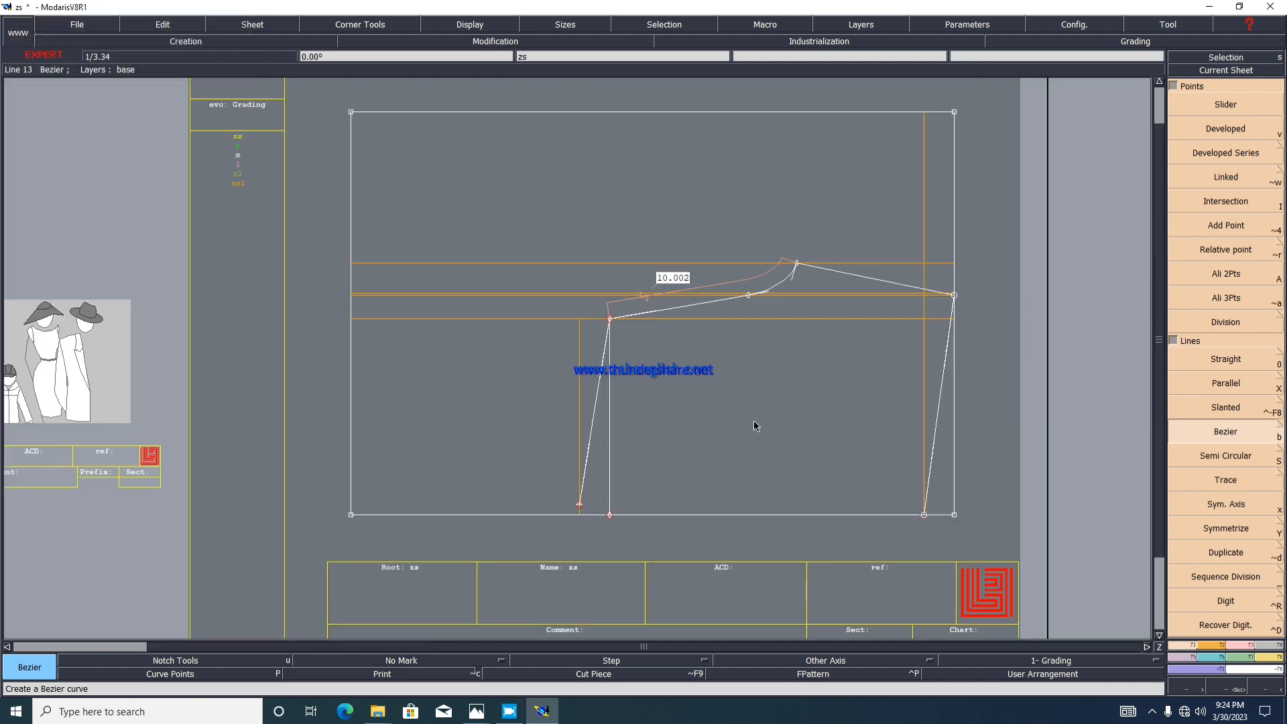
Step: Place a developed point on the base line, 6 inches from the foot of the -1.5-inch parallel
{"action": "scroll", "coordinate": [737, 469], "scroll_direction": "up", "scroll_amount": 2}
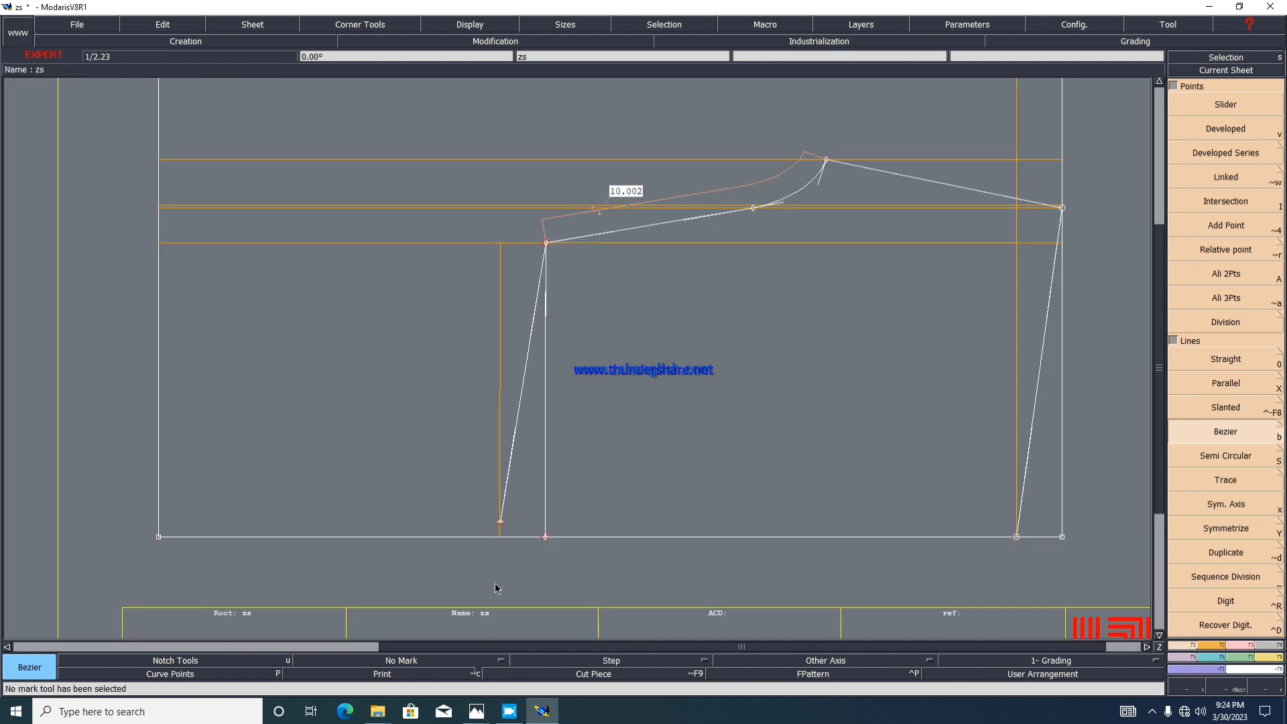
{"action": "key", "text": "v"}
{"action": "left_click", "coordinate": [499, 545]}
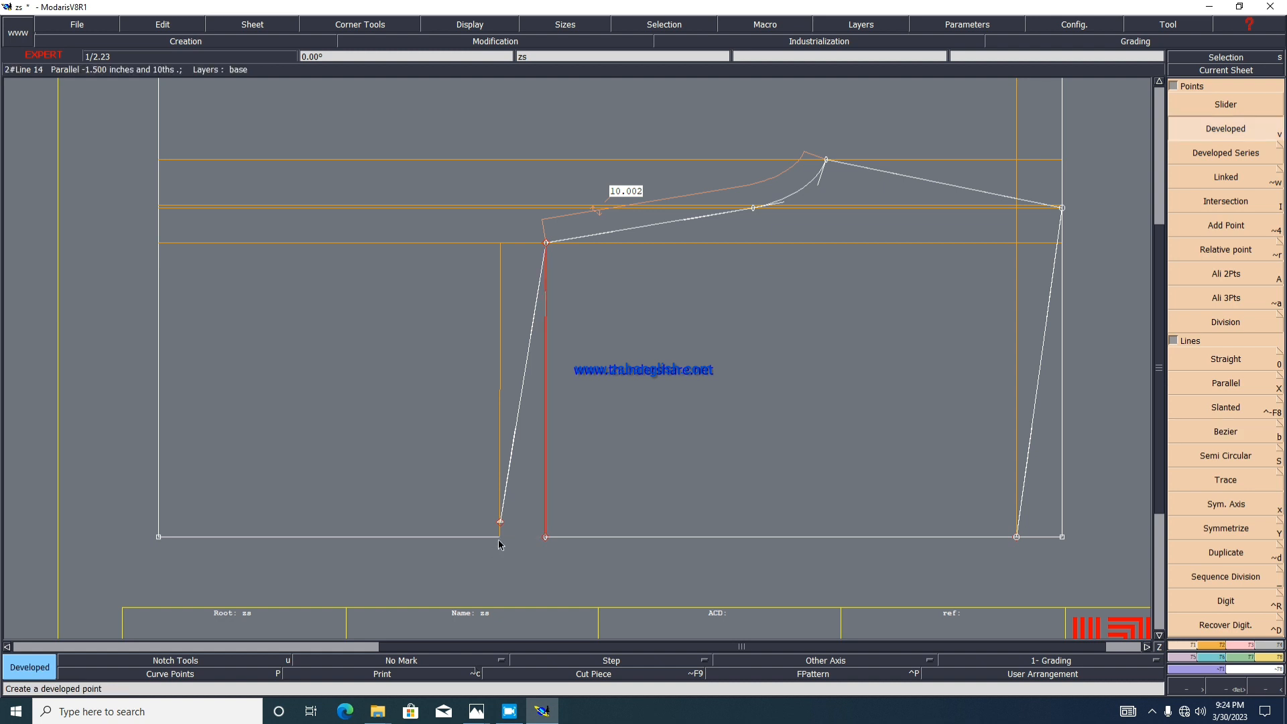
{"action": "left_click", "coordinate": [547, 536]}
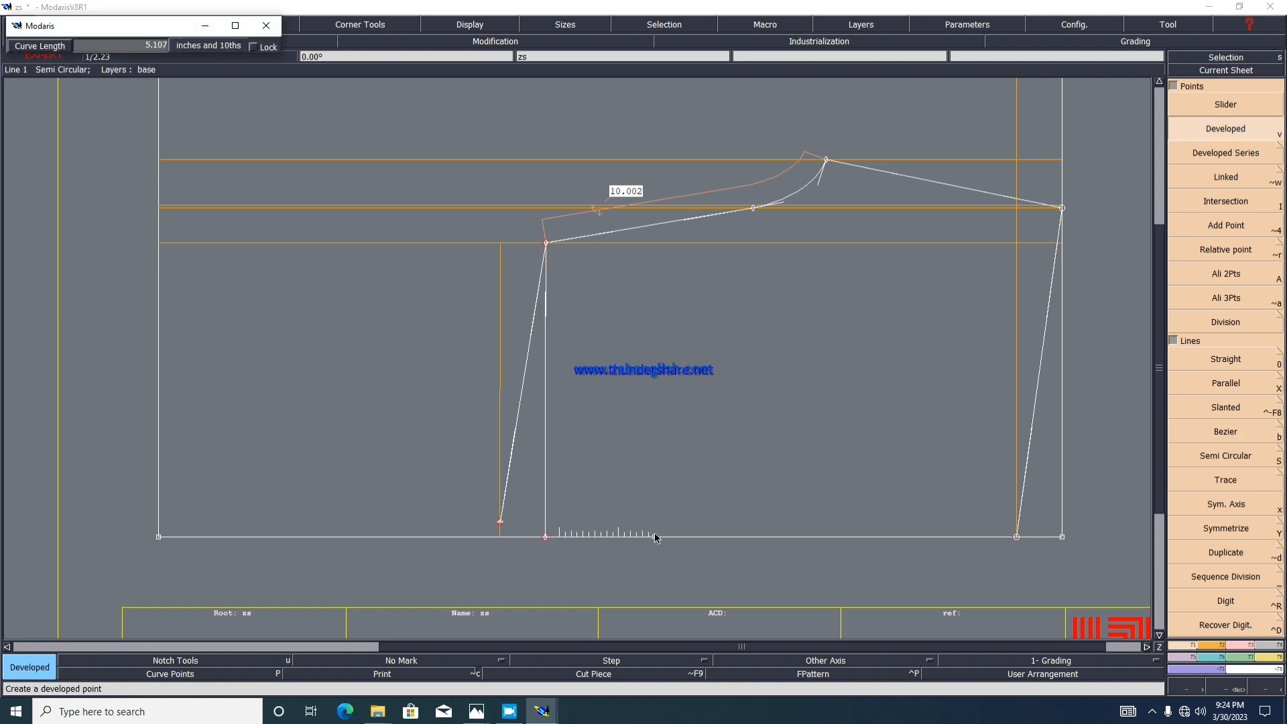
{"action": "type", "text": "-0.500"}
{"action": "type", "text": "6.000"}
{"action": "key", "text": "Return"}
{"action": "scroll", "coordinate": [529, 556], "scroll_direction": "up", "scroll_amount": 2}
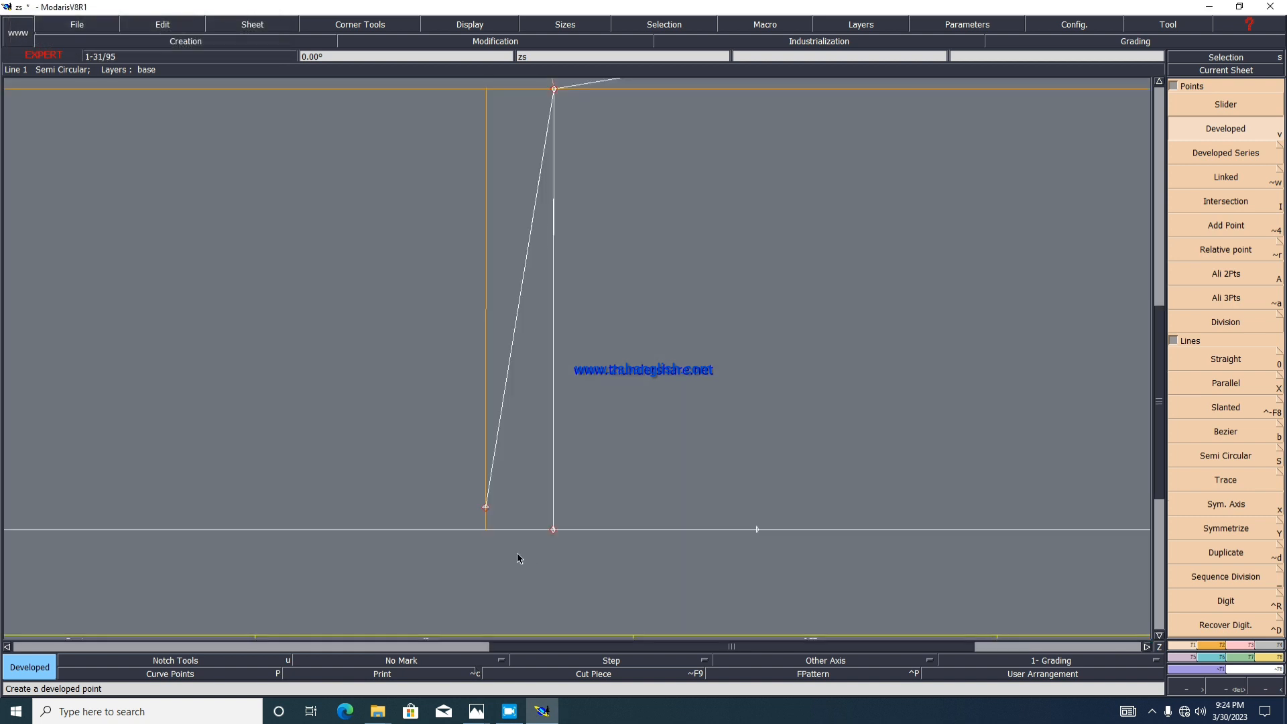
Step: Draw a Bezier curve from the half-inch point through the 6-inch point to the slanted waist line's end on the base line
{"action": "key", "text": "b"}
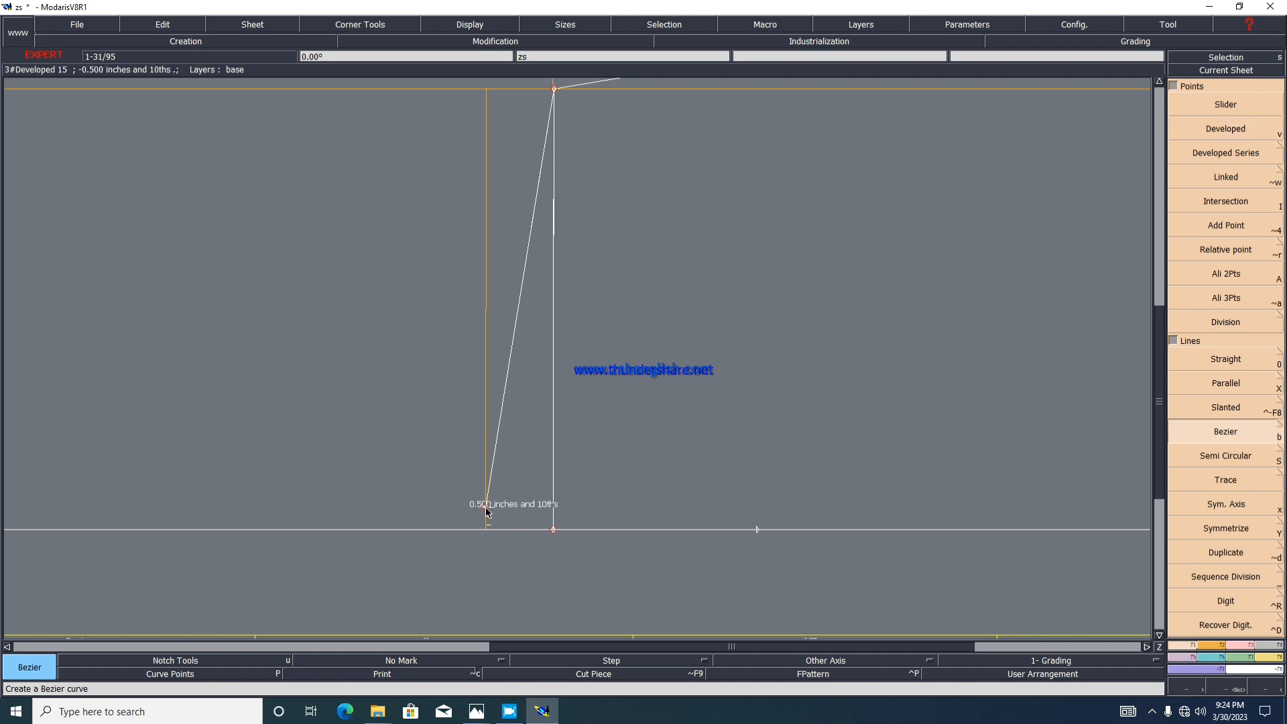
{"action": "left_click", "coordinate": [485, 507]}
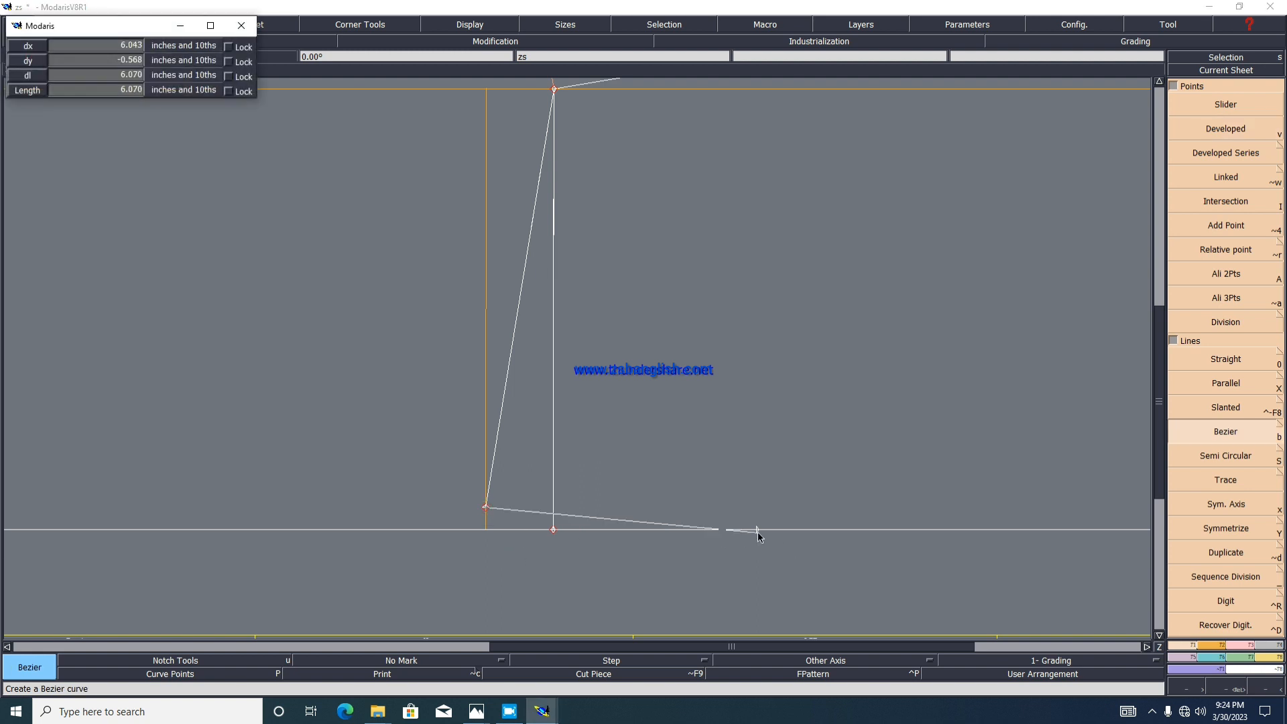
{"action": "left_click", "coordinate": [757, 532]}
{"action": "scroll", "coordinate": [757, 529], "scroll_direction": "down", "scroll_amount": 2}
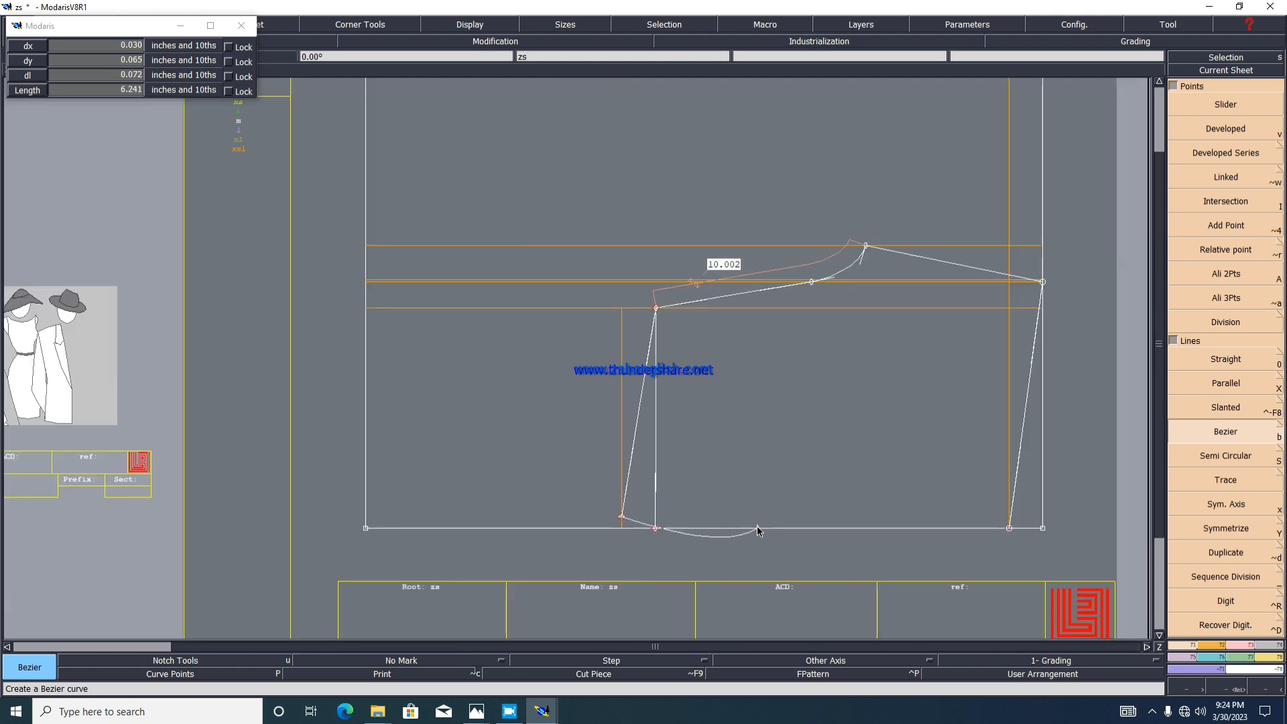
{"action": "scroll", "coordinate": [757, 529], "scroll_direction": "down", "scroll_amount": 2}
{"action": "scroll", "coordinate": [886, 530], "scroll_direction": "up", "scroll_amount": 2}
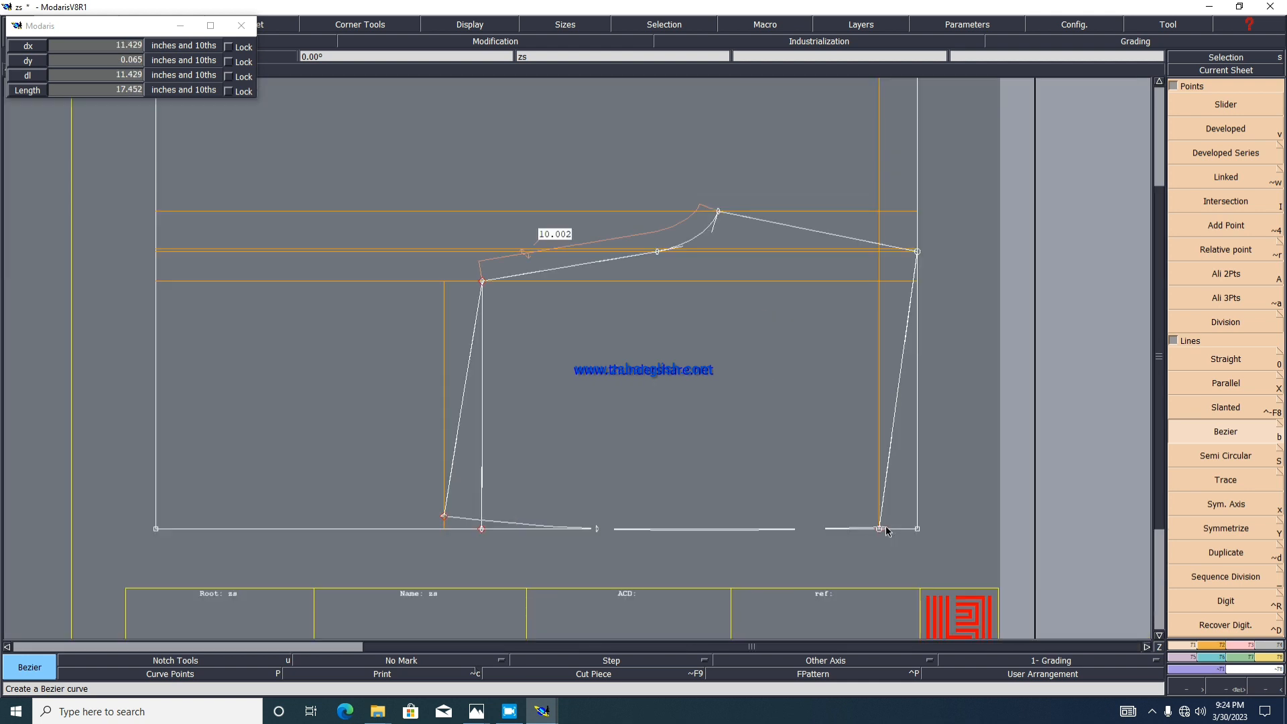
{"action": "scroll", "coordinate": [886, 531], "scroll_direction": "up", "scroll_amount": 2}
{"action": "left_click", "coordinate": [875, 530]}
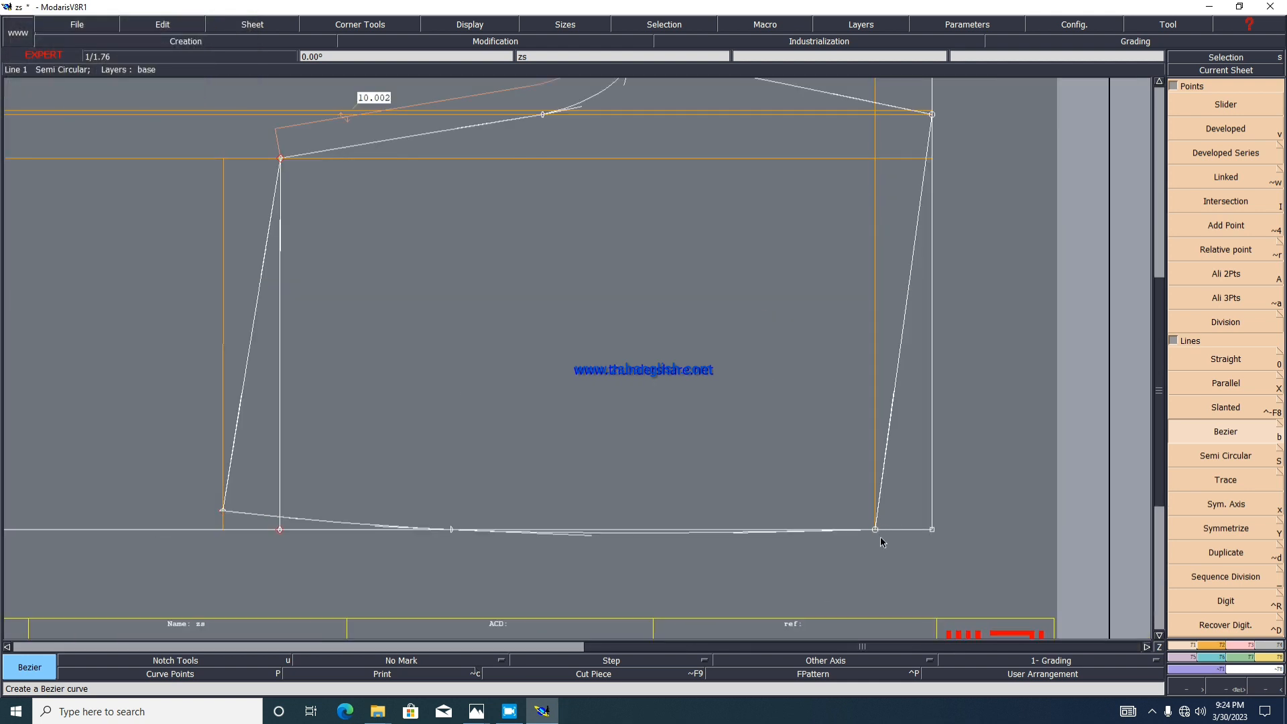
Step: Examine the shape of the new curve along the base line and the complete short outline
{"action": "scroll", "coordinate": [557, 430], "scroll_direction": "down", "scroll_amount": 2}
{"action": "scroll", "coordinate": [516, 420], "scroll_direction": "up", "scroll_amount": 1}
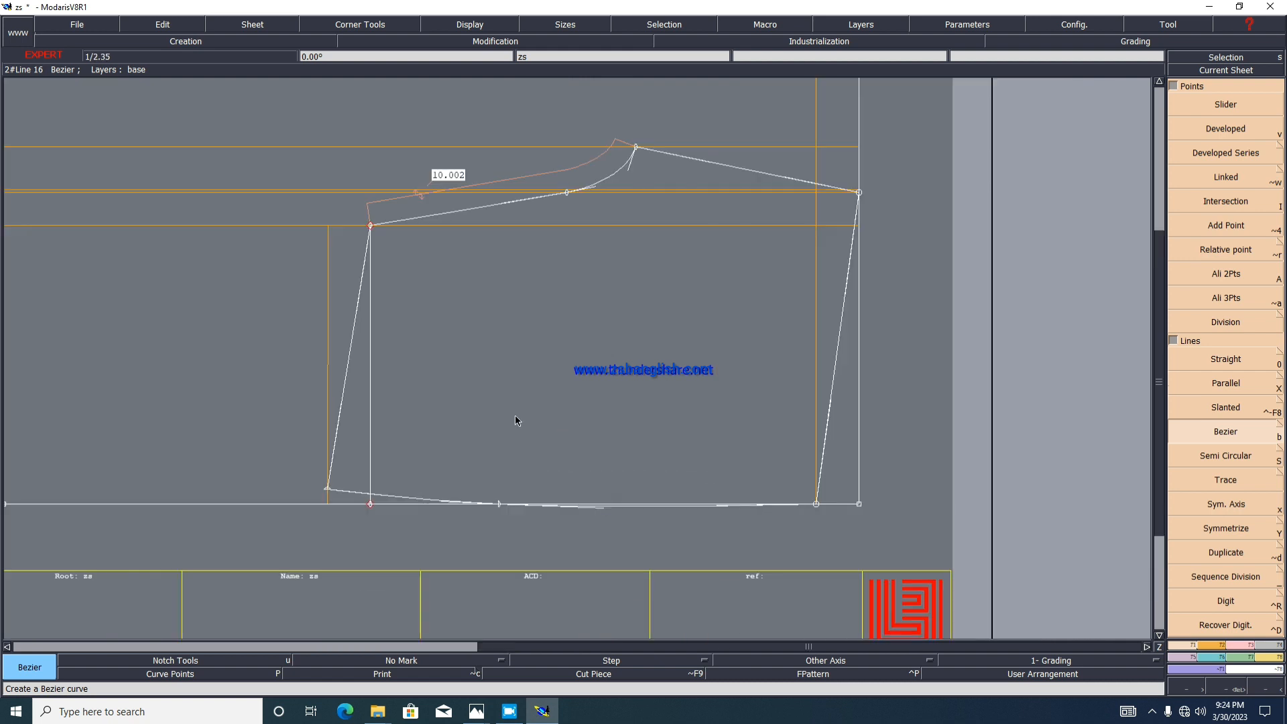
{"action": "scroll", "coordinate": [525, 420], "scroll_direction": "up", "scroll_amount": 1}
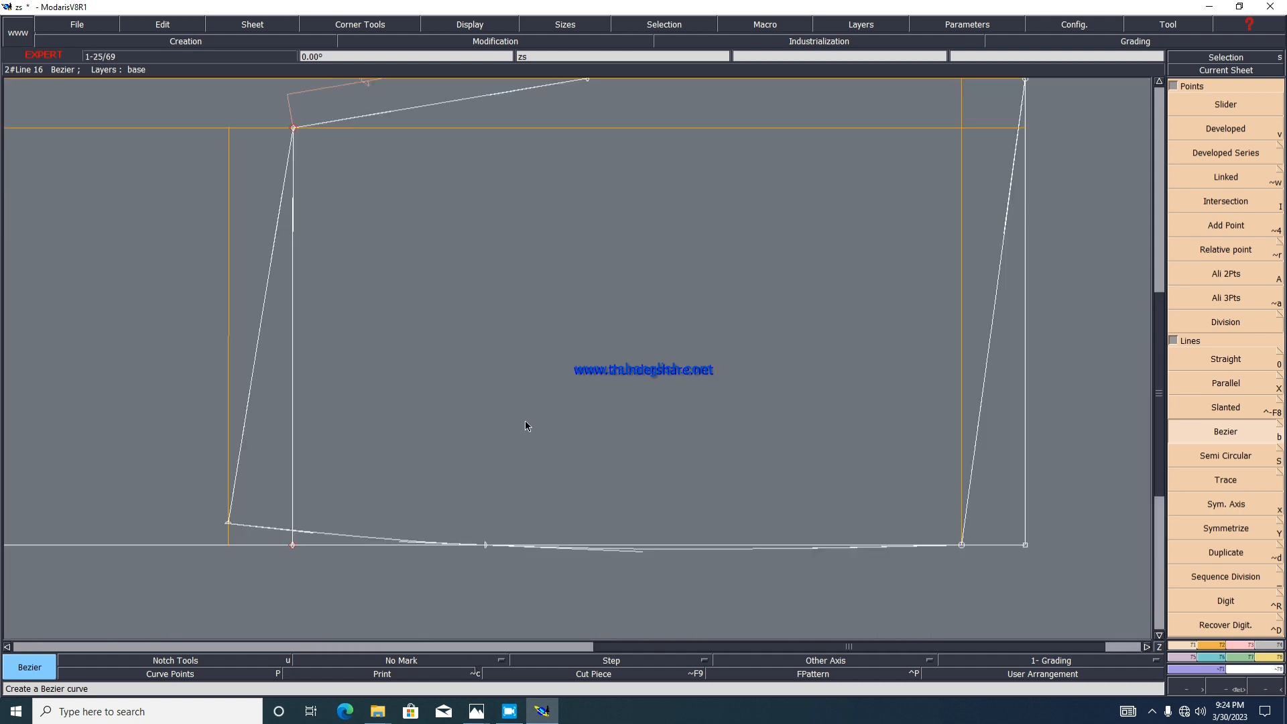
{"action": "scroll", "coordinate": [525, 419], "scroll_direction": "down", "scroll_amount": 2}
{"action": "scroll", "coordinate": [613, 377], "scroll_direction": "up", "scroll_amount": 1}
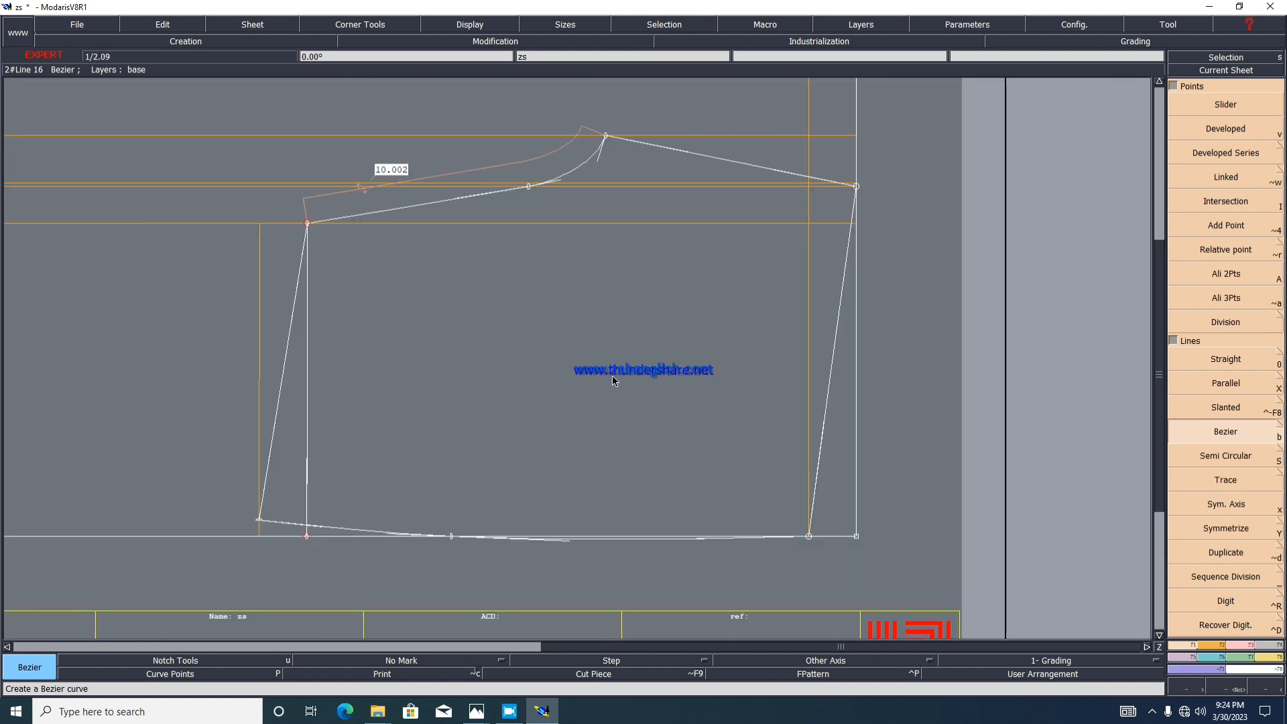
{"action": "scroll", "coordinate": [612, 376], "scroll_direction": "down", "scroll_amount": 1}
{"action": "scroll", "coordinate": [536, 349], "scroll_direction": "up", "scroll_amount": 1}
{"action": "scroll", "coordinate": [534, 350], "scroll_direction": "down", "scroll_amount": 3}
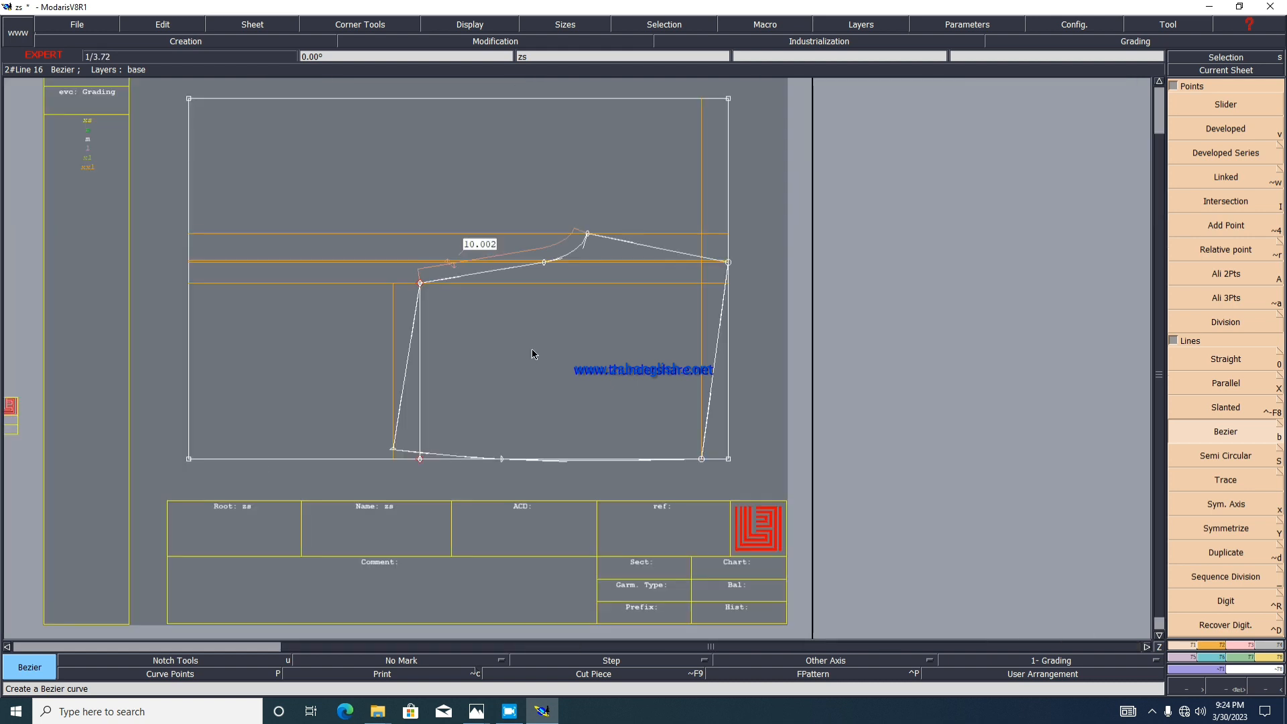
Step: Review the short outline and switch to Photos to examine the reference picture of the orange shorts, then return to the draft
{"action": "scroll", "coordinate": [528, 362], "scroll_direction": "up", "scroll_amount": 2}
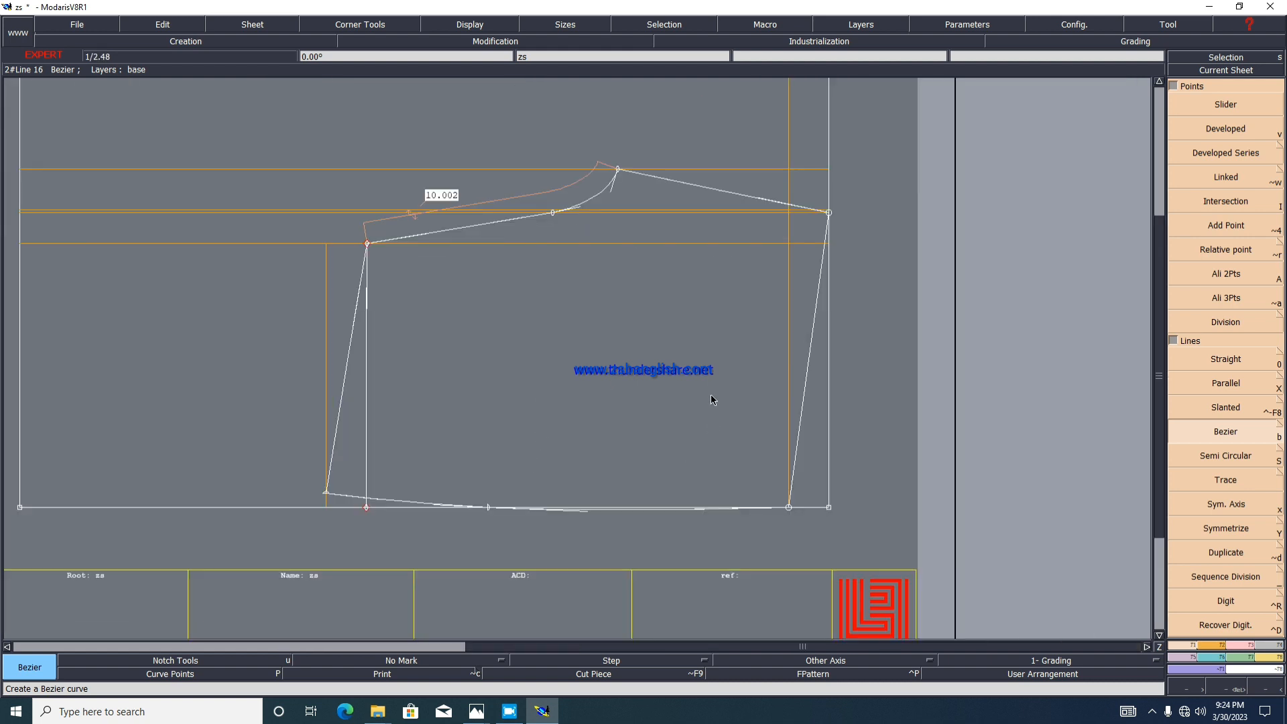
{"action": "scroll", "coordinate": [705, 397], "scroll_direction": "down", "scroll_amount": 2}
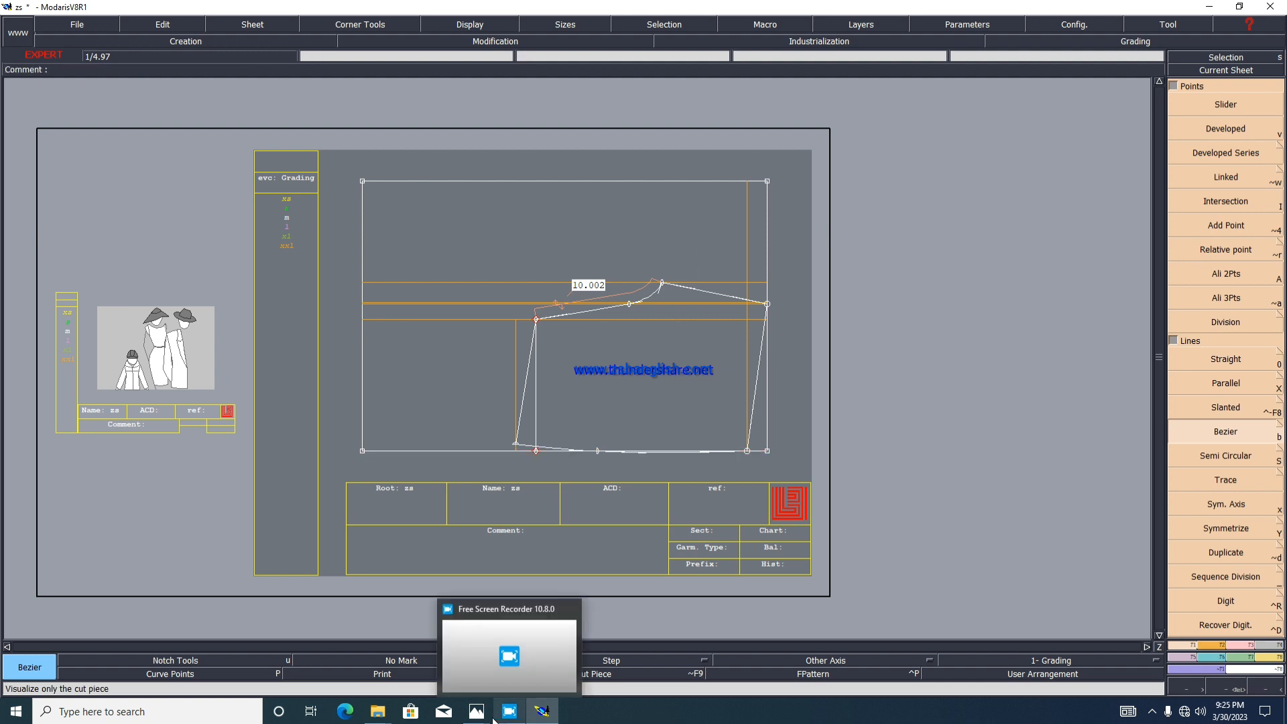
{"action": "mouse_move", "coordinate": [476, 711]}
{"action": "left_click", "coordinate": [439, 675]}
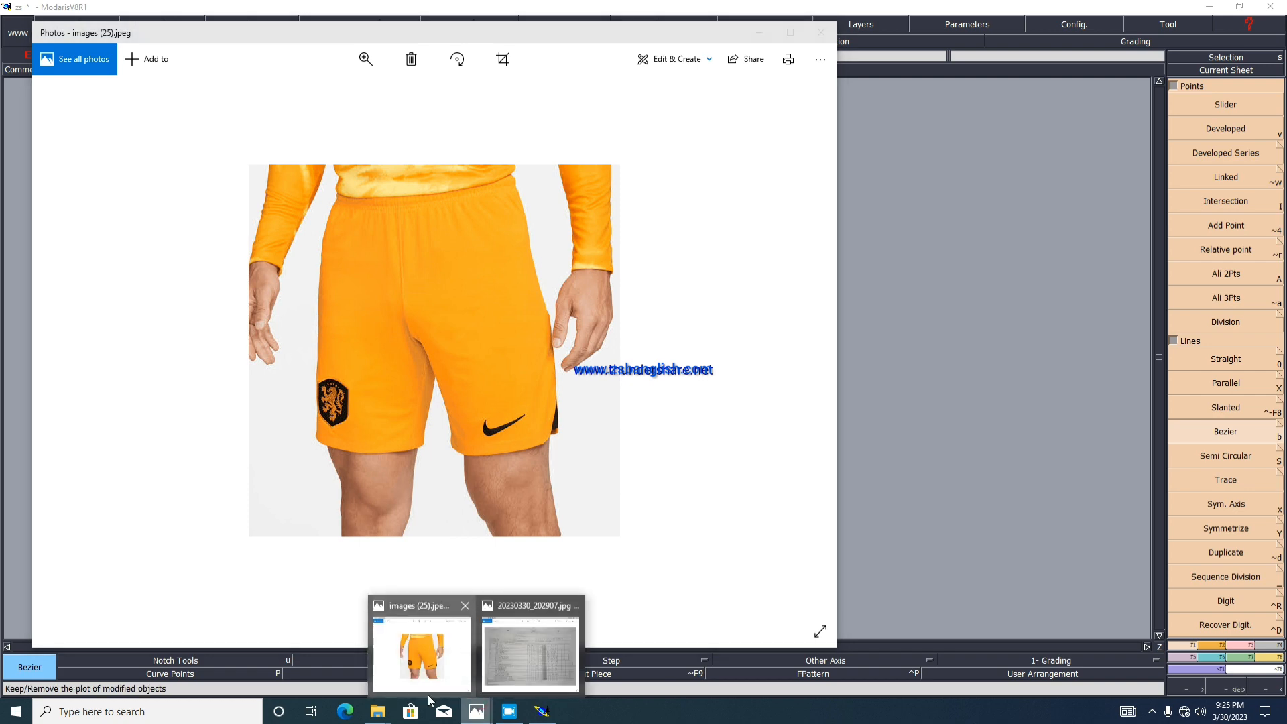
{"action": "left_click", "coordinate": [425, 687]}
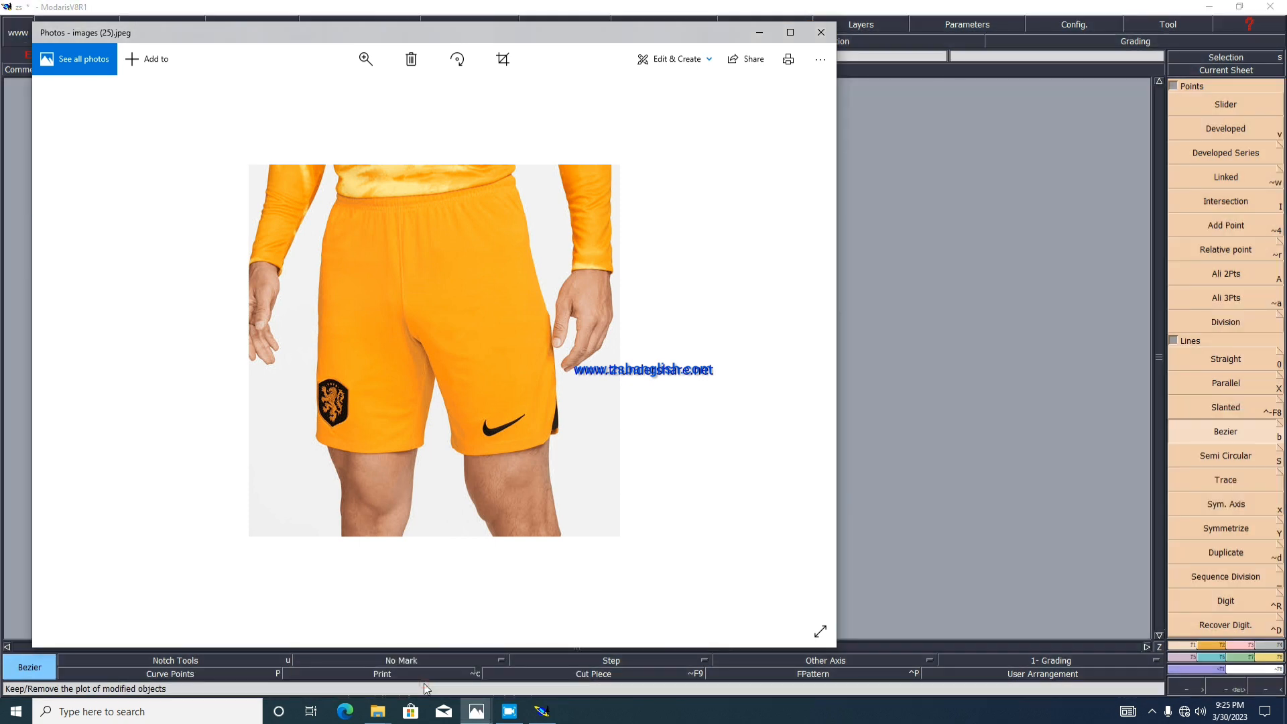
{"action": "left_click", "coordinate": [759, 32]}
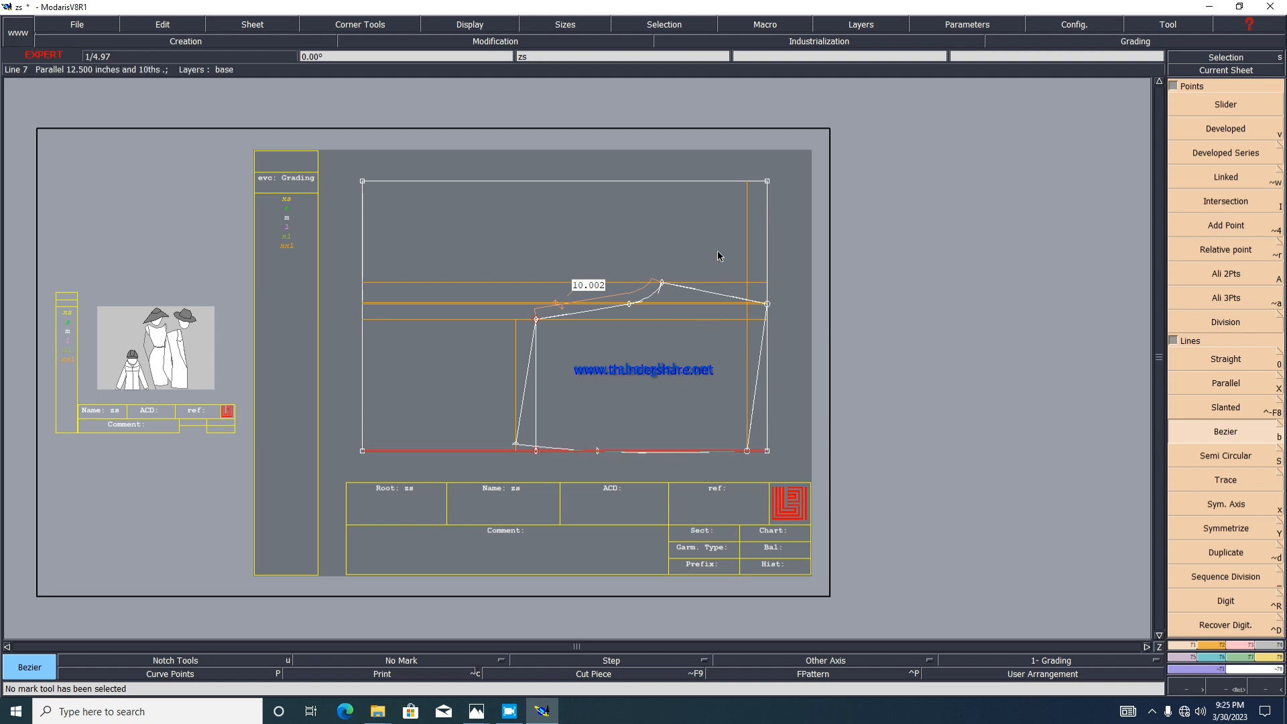
Step: Create a parallel 2 inches above the horizontal guide line that passes through the rise curve's upper end
{"action": "scroll", "coordinate": [708, 248], "scroll_direction": "up", "scroll_amount": 3}
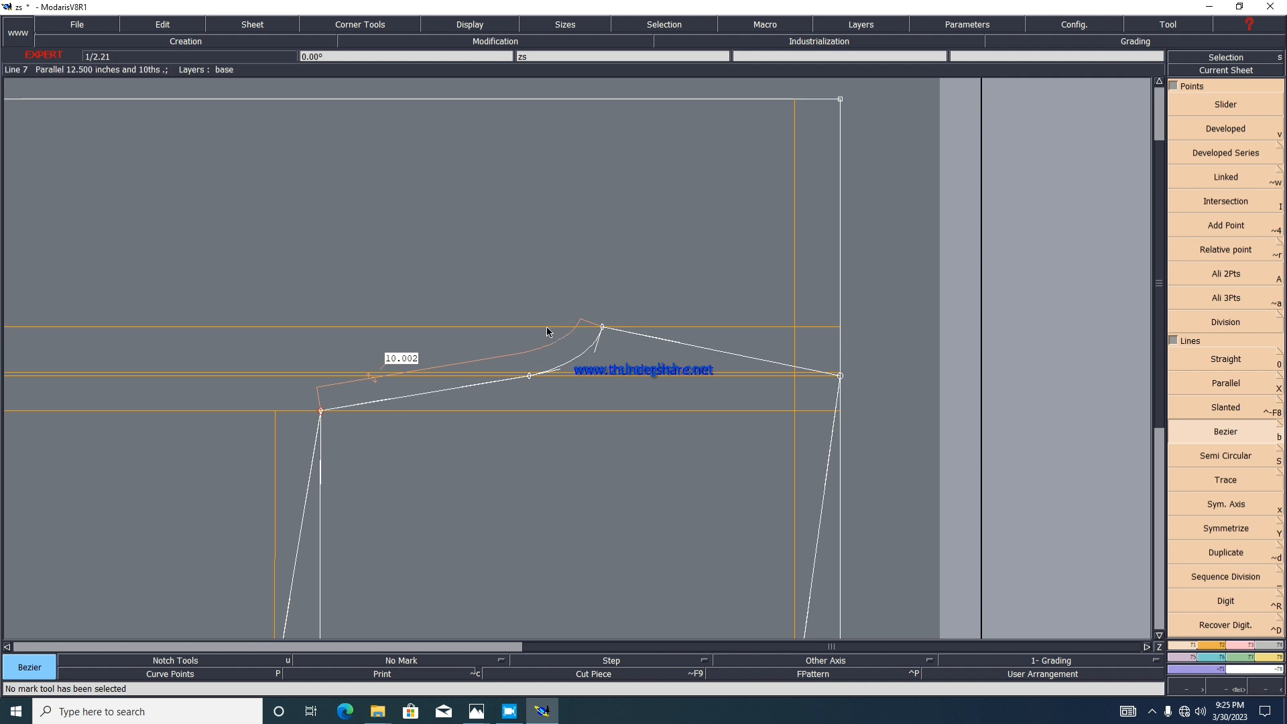
{"action": "key", "text": "shift+x"}
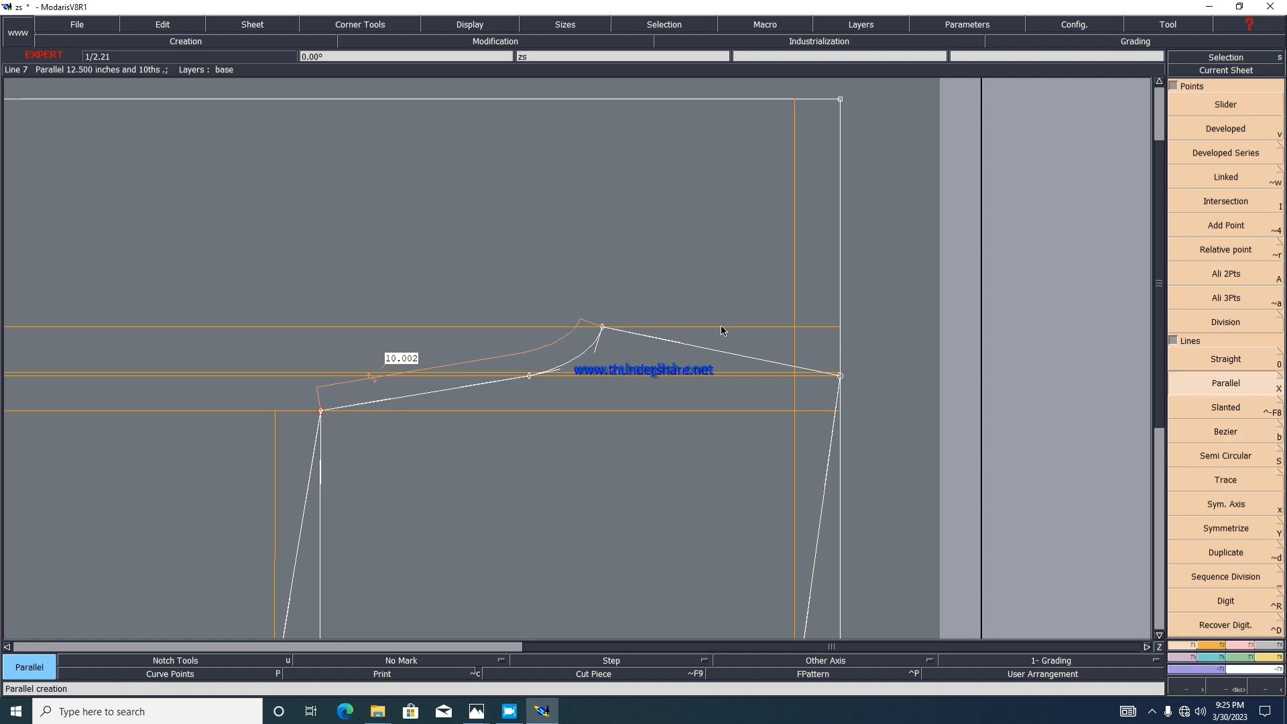
{"action": "left_click", "coordinate": [494, 327]}
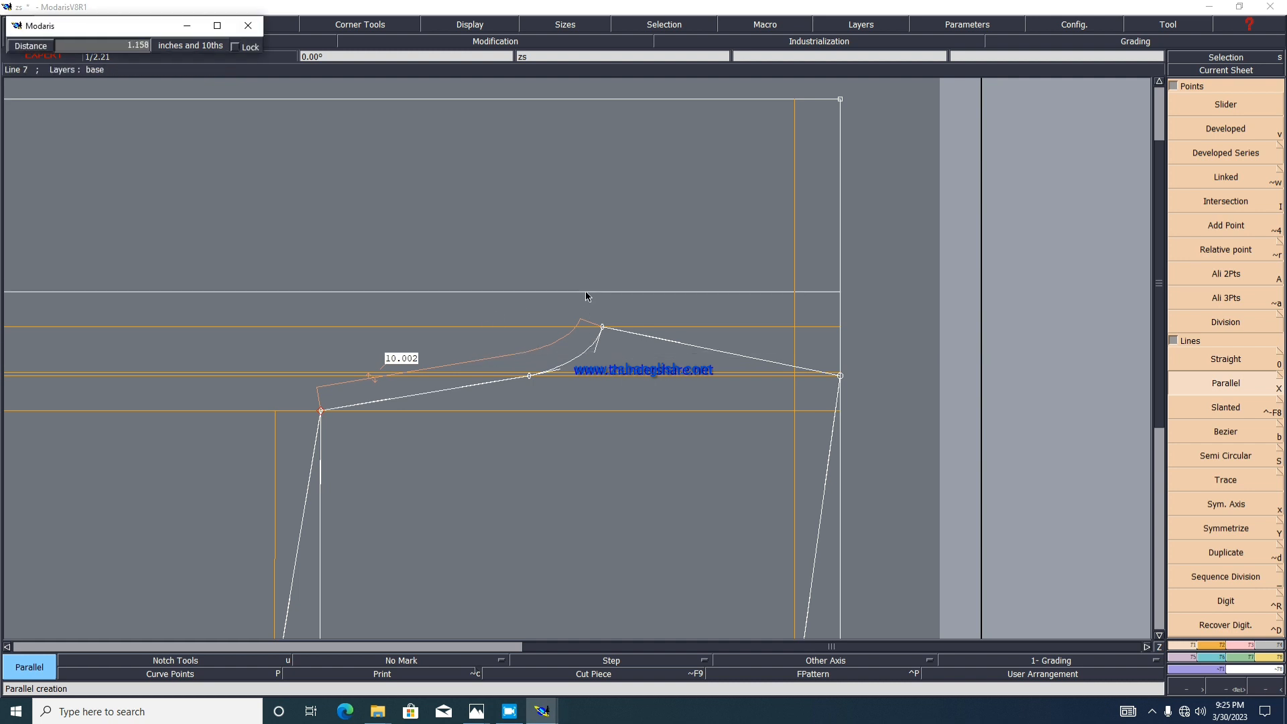
{"action": "type", "text": "-1.500"}
{"action": "key", "text": "Return"}
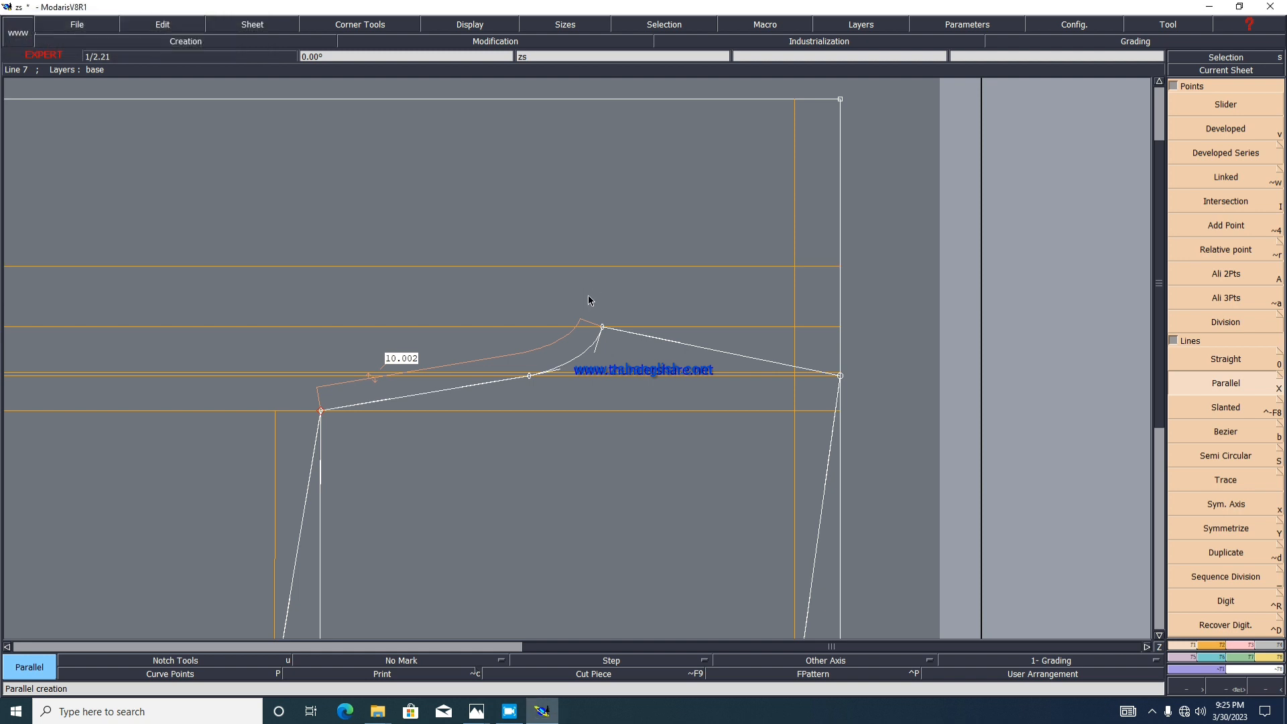
Step: Place a developed point on the vertical waist line, 2 inches above the waist corner where the slanted lines meet
{"action": "scroll", "coordinate": [910, 345], "scroll_direction": "up", "scroll_amount": 2}
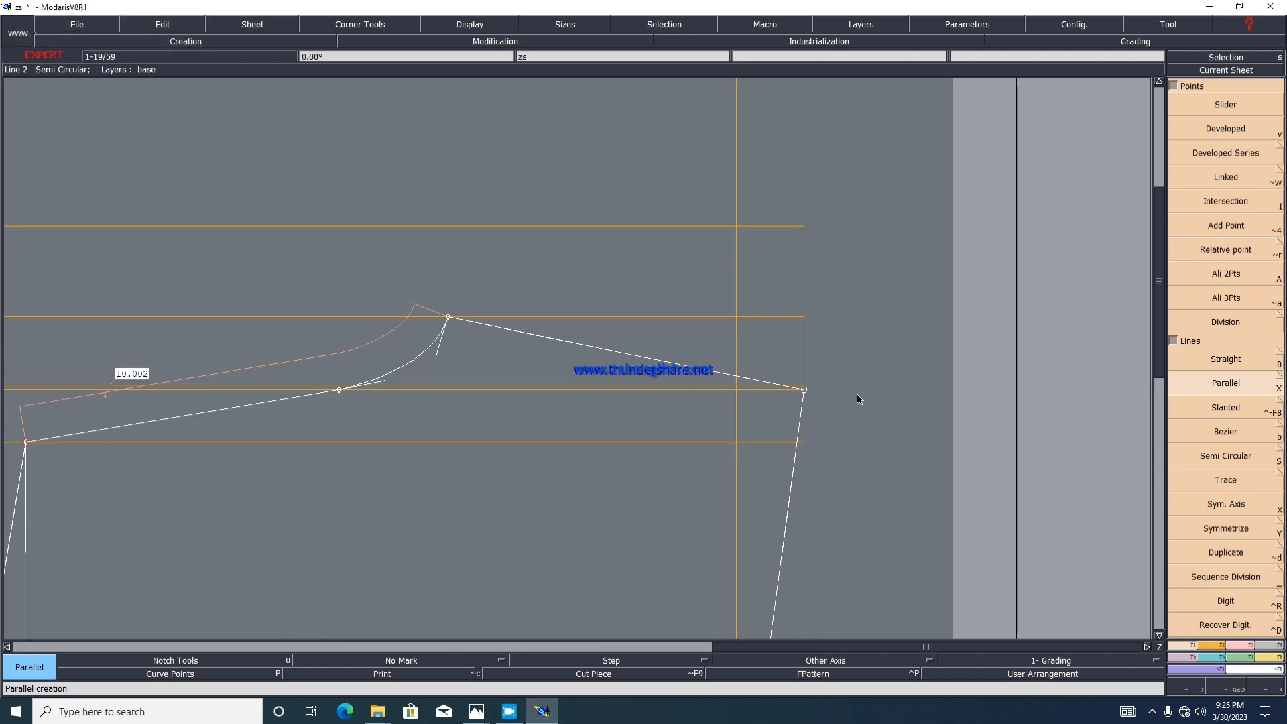
{"action": "key", "text": "v"}
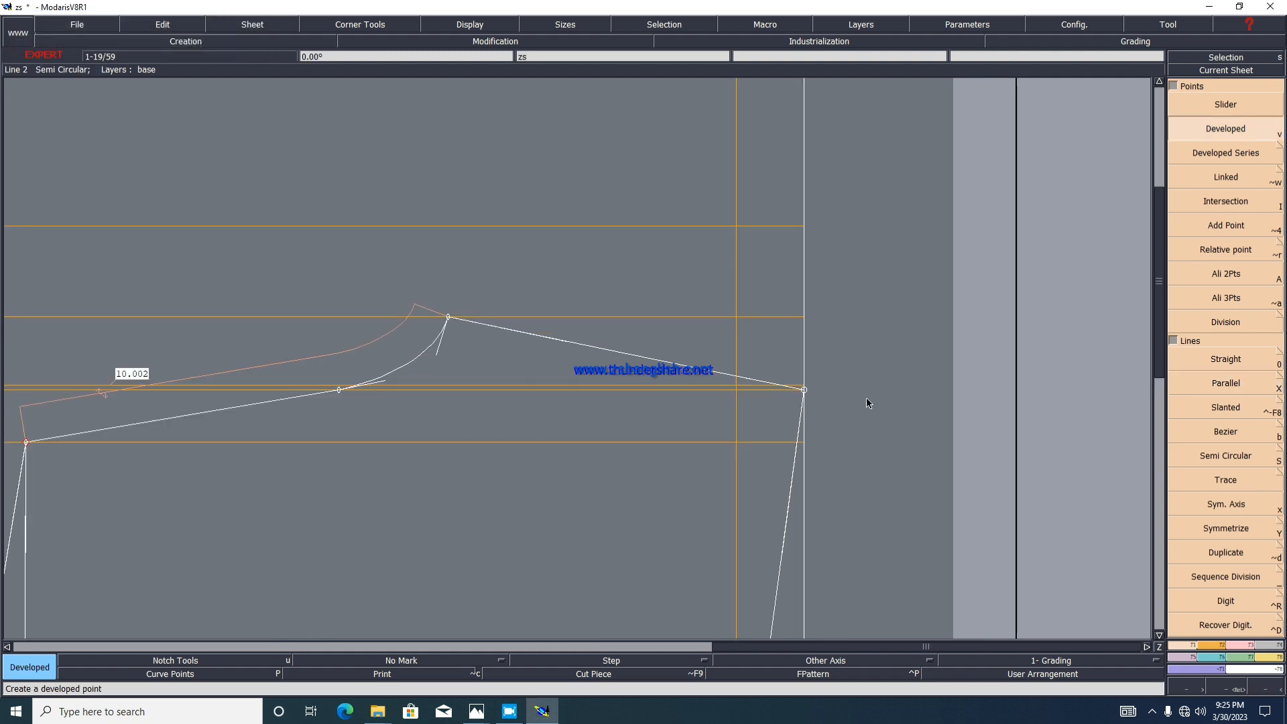
{"action": "left_click", "coordinate": [804, 390]}
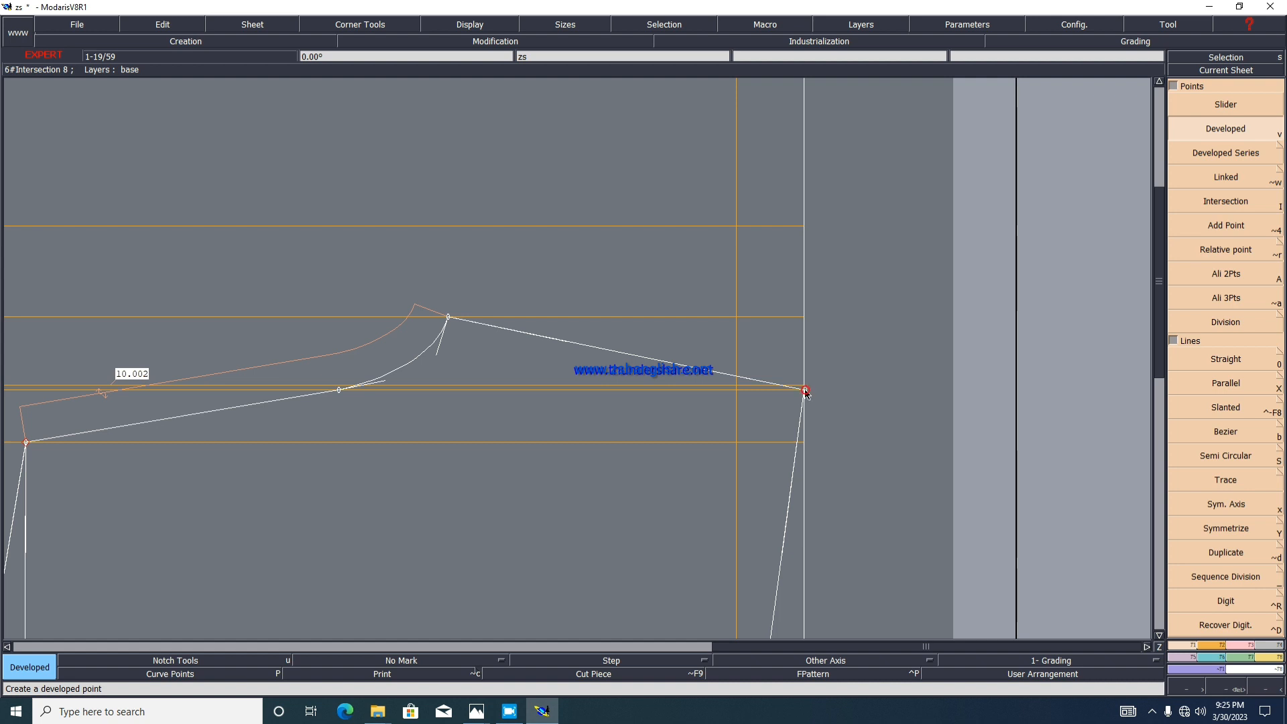
{"action": "left_click", "coordinate": [805, 392]}
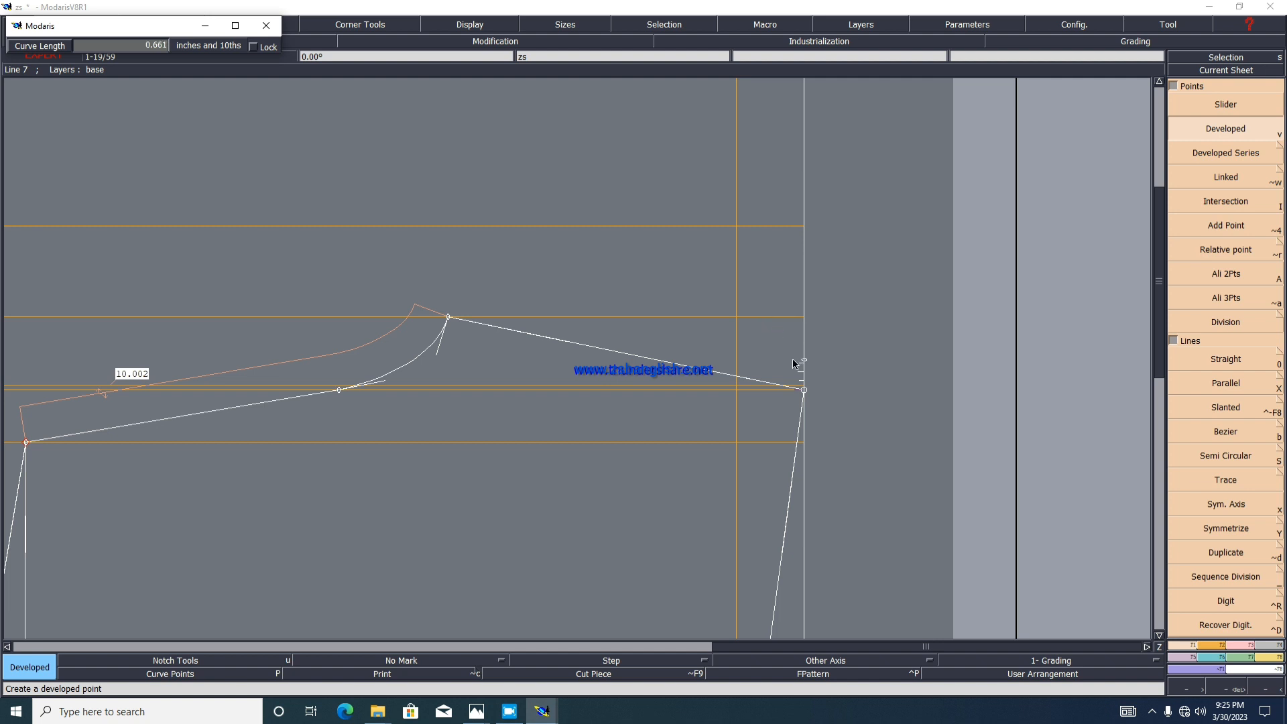
{"action": "key", "text": "Down"}
{"action": "type", "text": "2"}
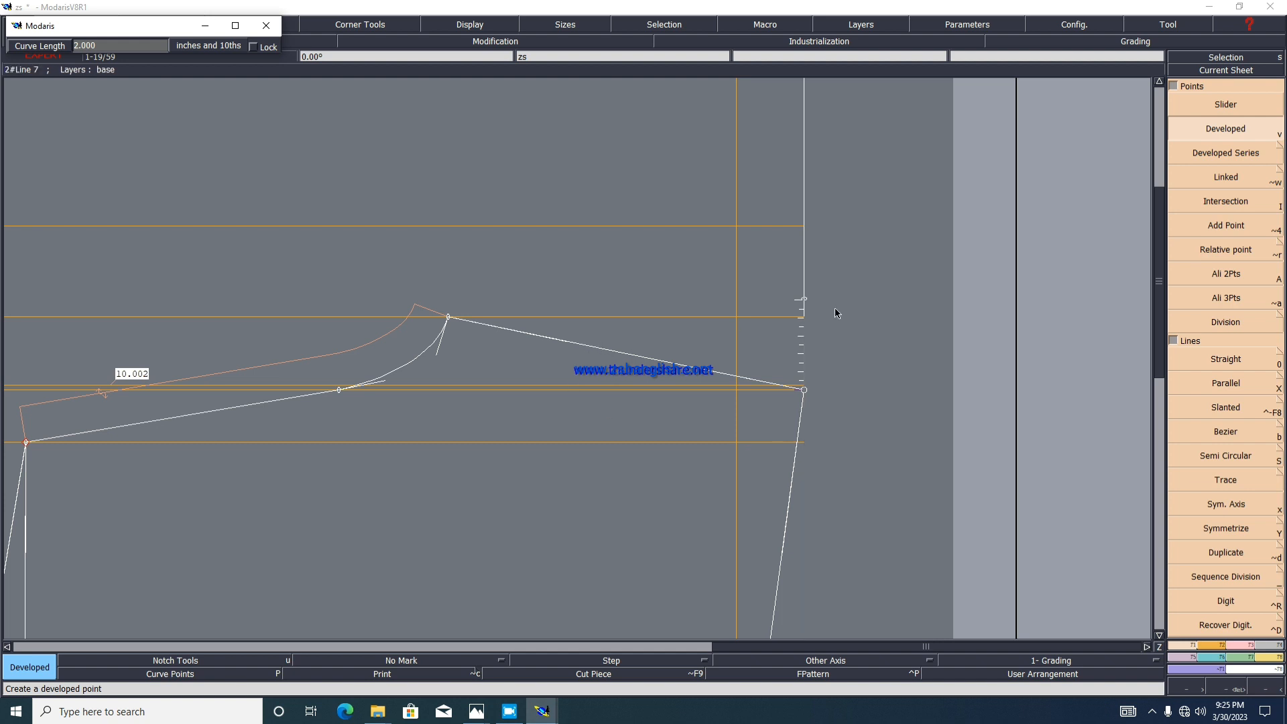
{"action": "left_click", "coordinate": [804, 301]}
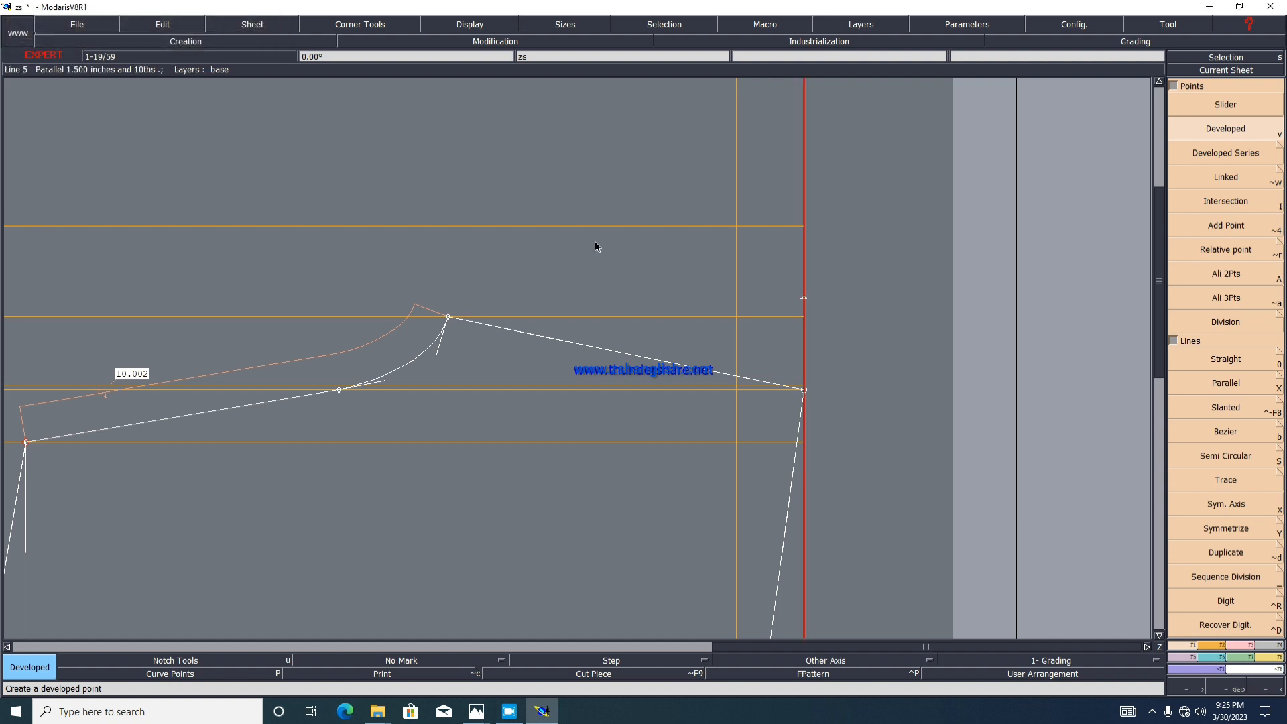
Step: Try to draw a Bezier line from the 2-inch waist point to the 2-inch parallel, straight above the rise curve's end
{"action": "key", "text": "b"}
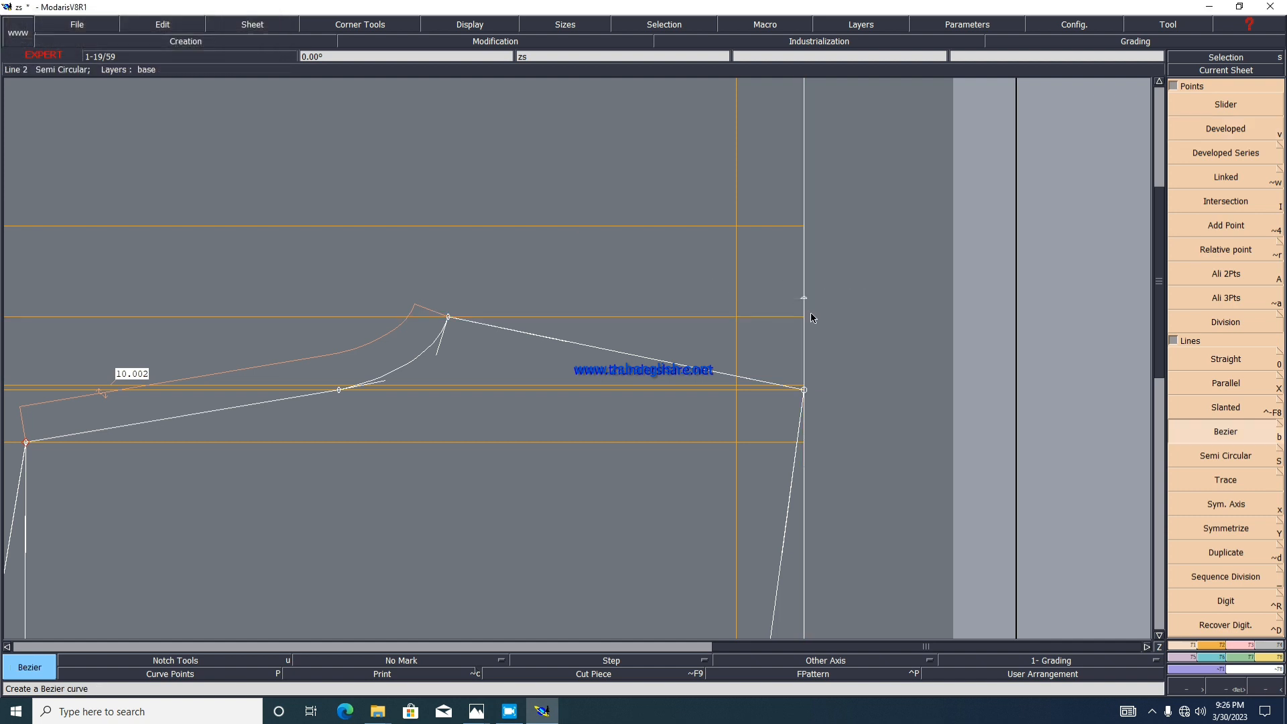
{"action": "left_click", "coordinate": [805, 300]}
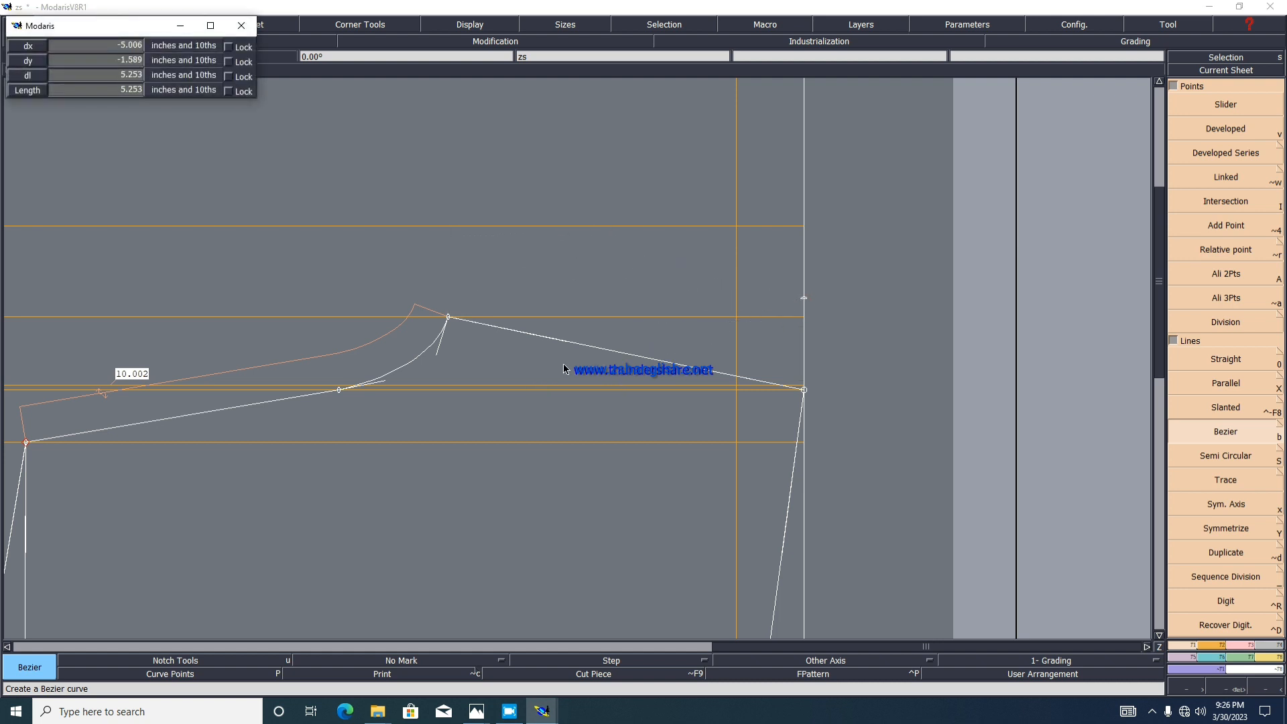
{"action": "left_click", "coordinate": [448, 226]}
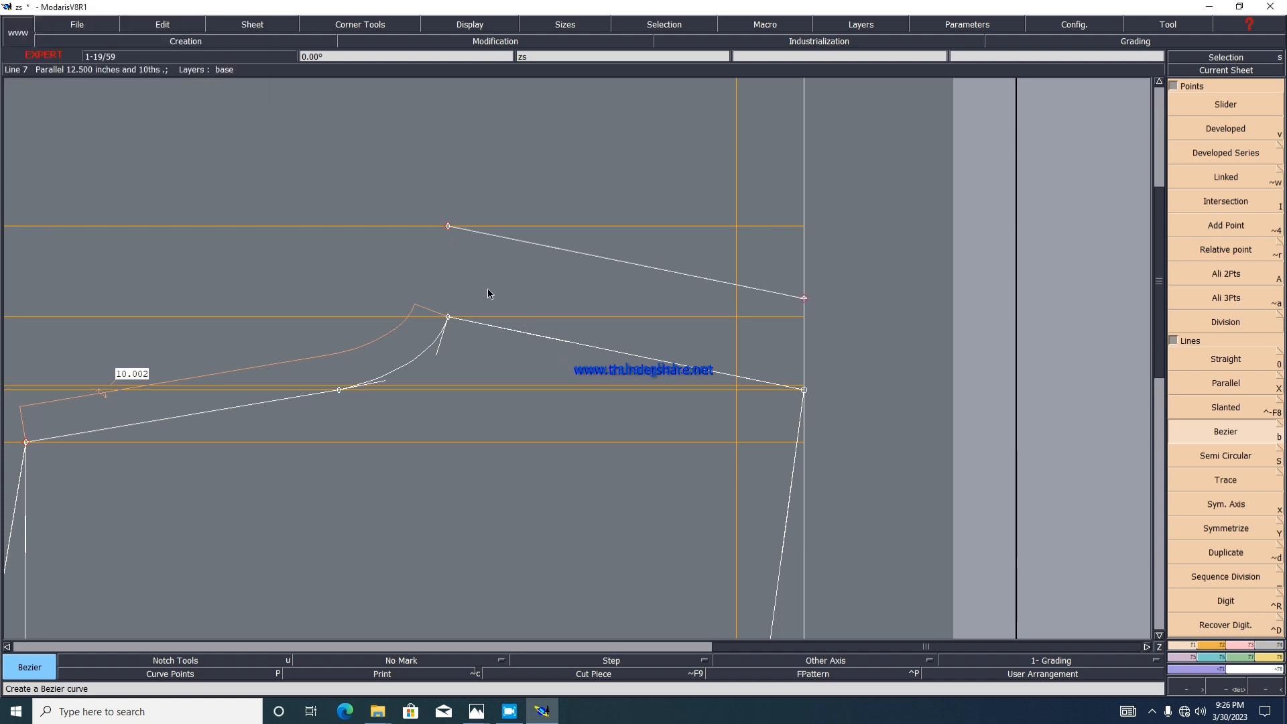
{"action": "key", "text": "ctrl+z"}
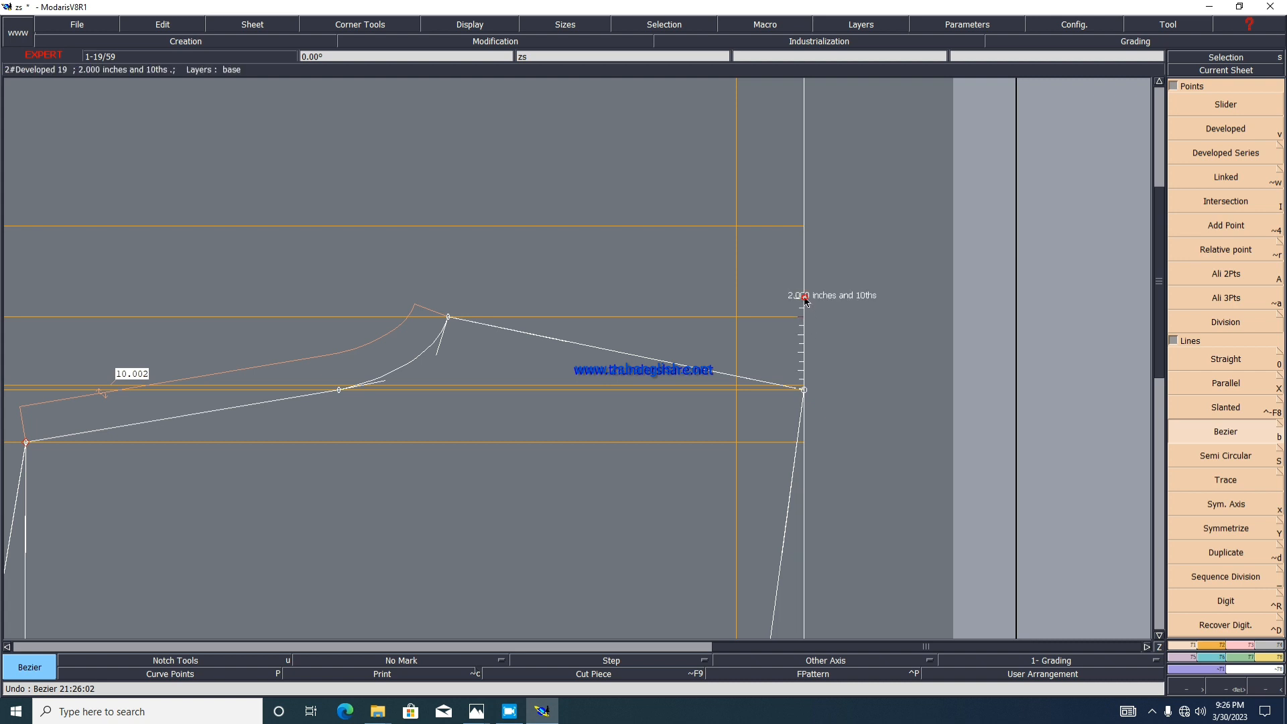
Step: Draw an 8-inch straight Bezier line from the 2-inch waist point to the upper parallel, vertically aligned with the rise curve's end
{"action": "left_click", "coordinate": [805, 298]}
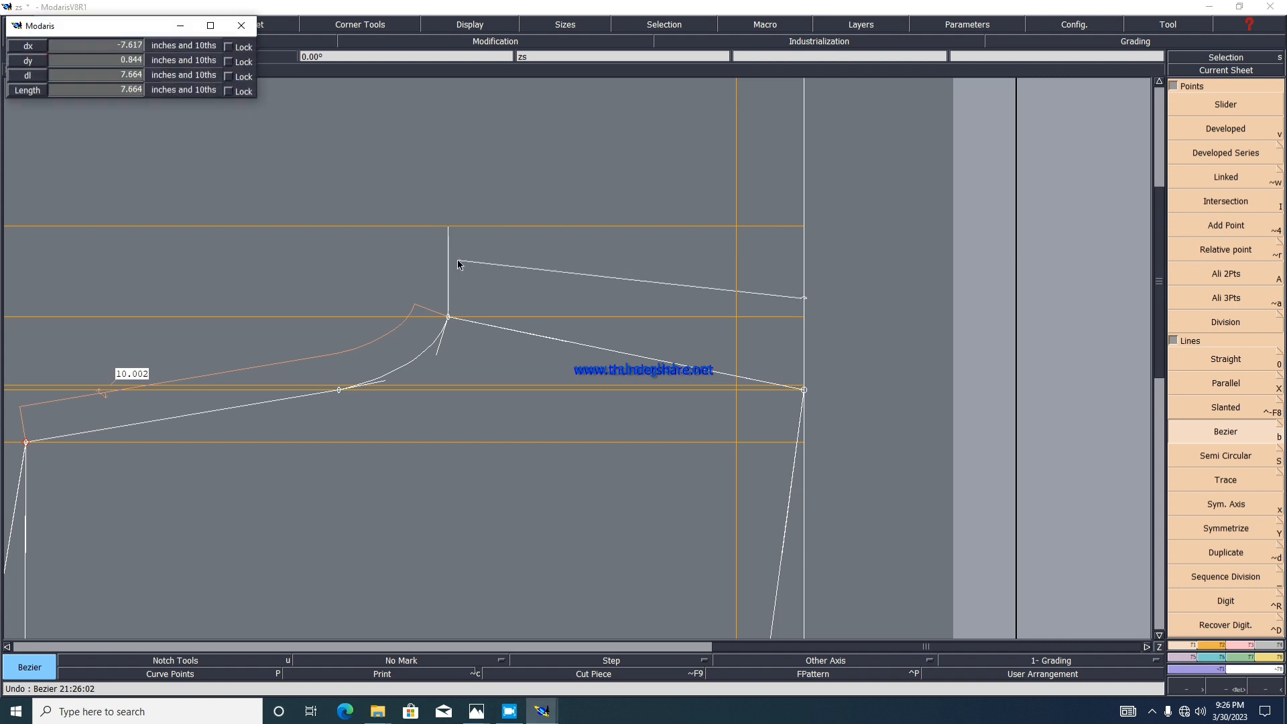
{"action": "key", "text": "BackSpace"}
{"action": "key", "text": "Tab"}
{"action": "key", "text": "Tab"}
{"action": "type", "text": "8"}
{"action": "key", "text": "Tab"}
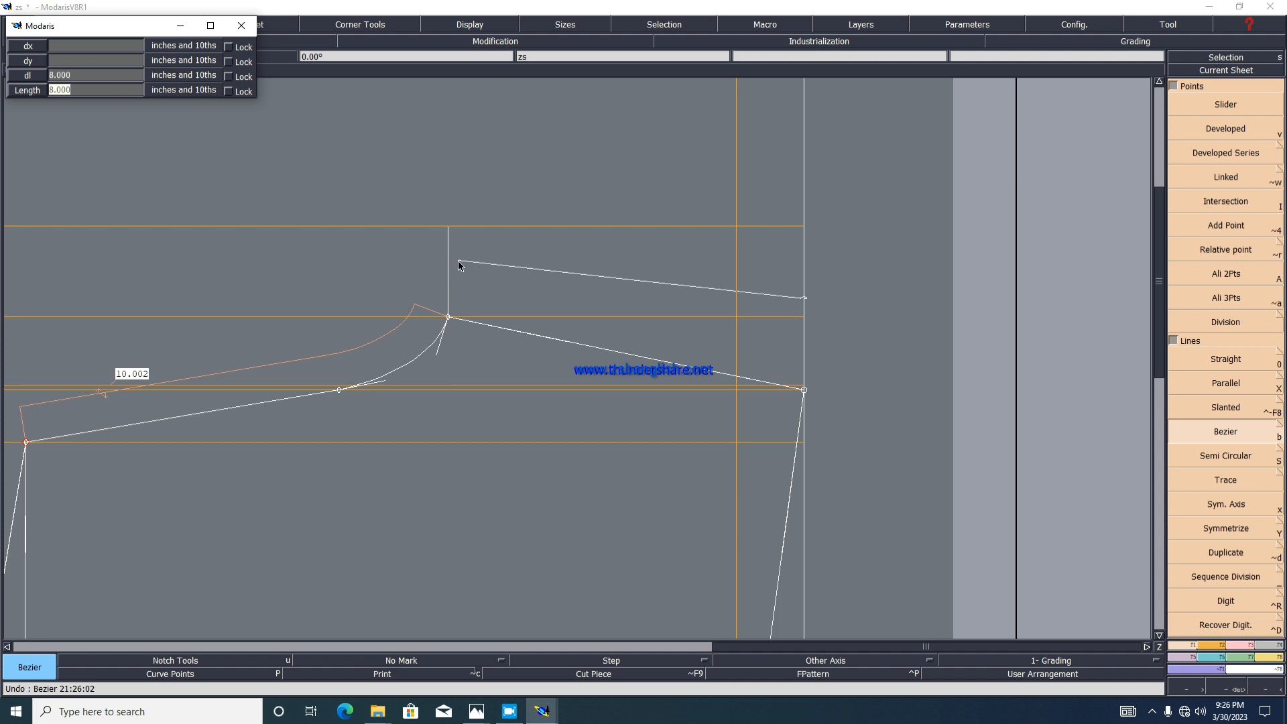
{"action": "key", "text": "Return"}
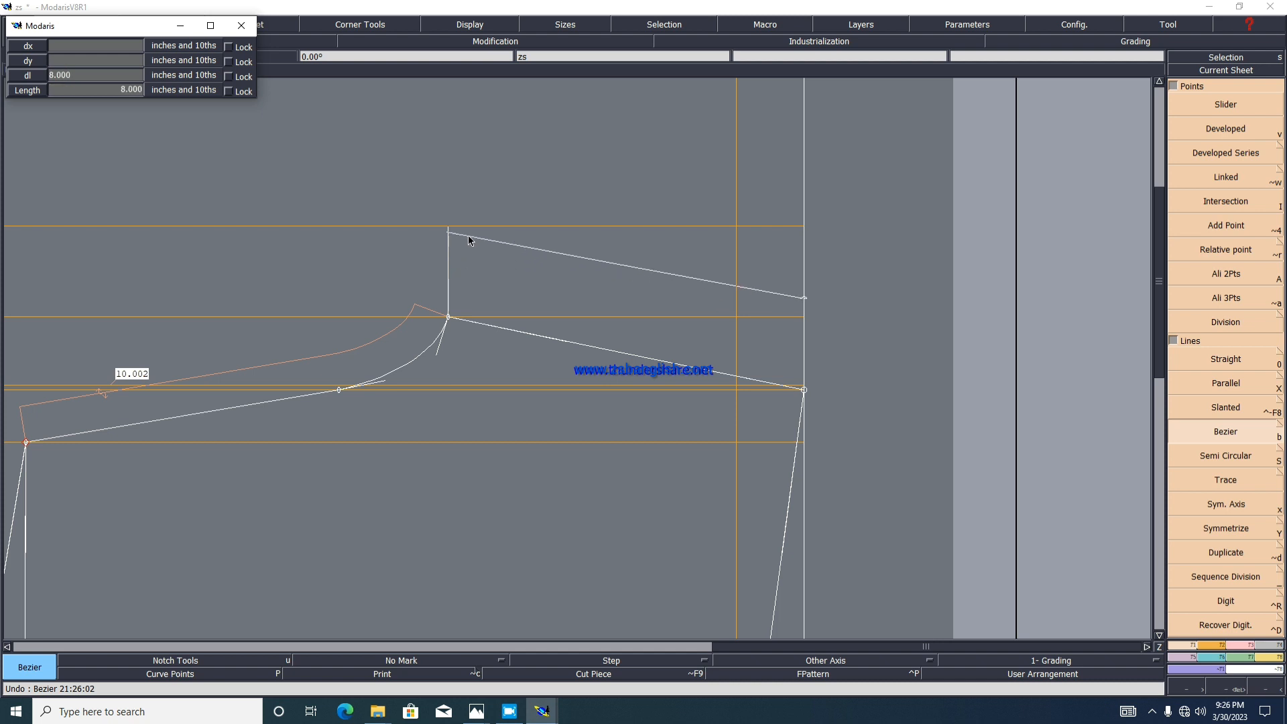
{"action": "left_click", "coordinate": [467, 232]}
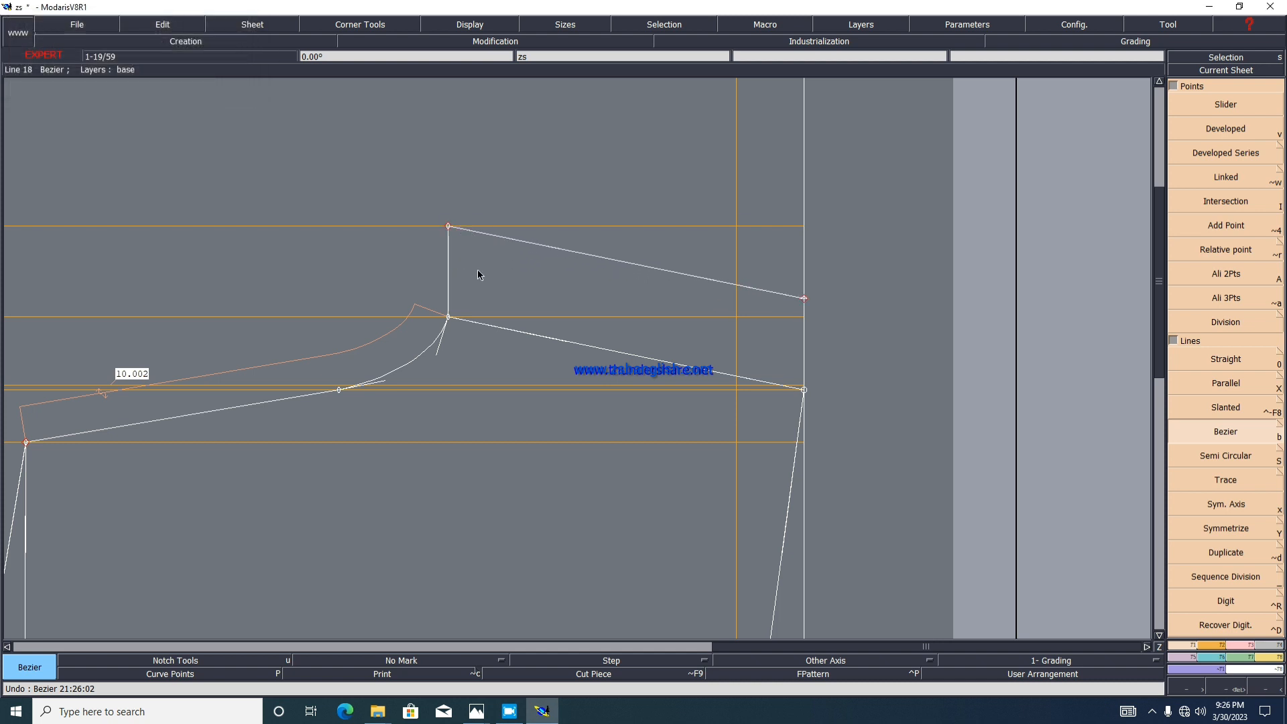
Step: Create a parallel 0.1 inch above the upper of the two closely spaced horizontal guide lines crossing the rise
{"action": "scroll", "coordinate": [518, 155], "scroll_direction": "down", "scroll_amount": 1}
{"action": "scroll", "coordinate": [266, 199], "scroll_direction": "up", "scroll_amount": 1}
{"action": "scroll", "coordinate": [527, 169], "scroll_direction": "down", "scroll_amount": 1}
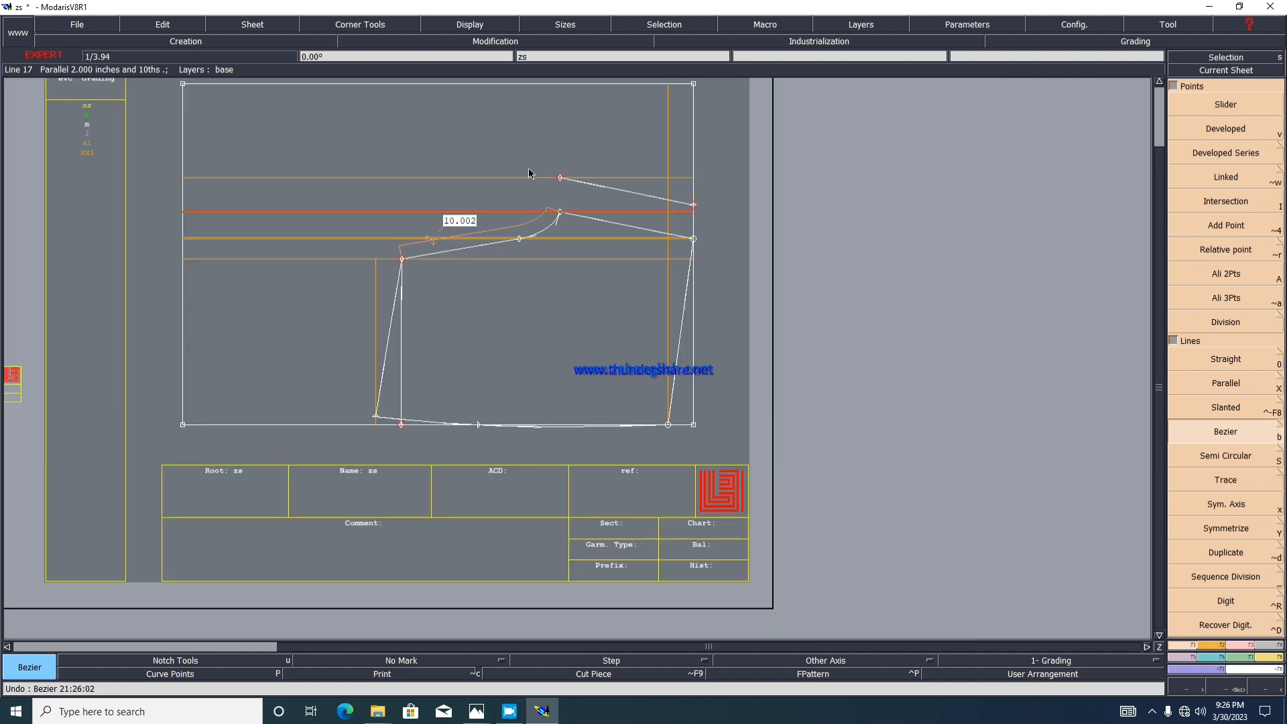
{"action": "scroll", "coordinate": [424, 191], "scroll_direction": "up", "scroll_amount": 1}
{"action": "scroll", "coordinate": [424, 191], "scroll_direction": "up", "scroll_amount": 2}
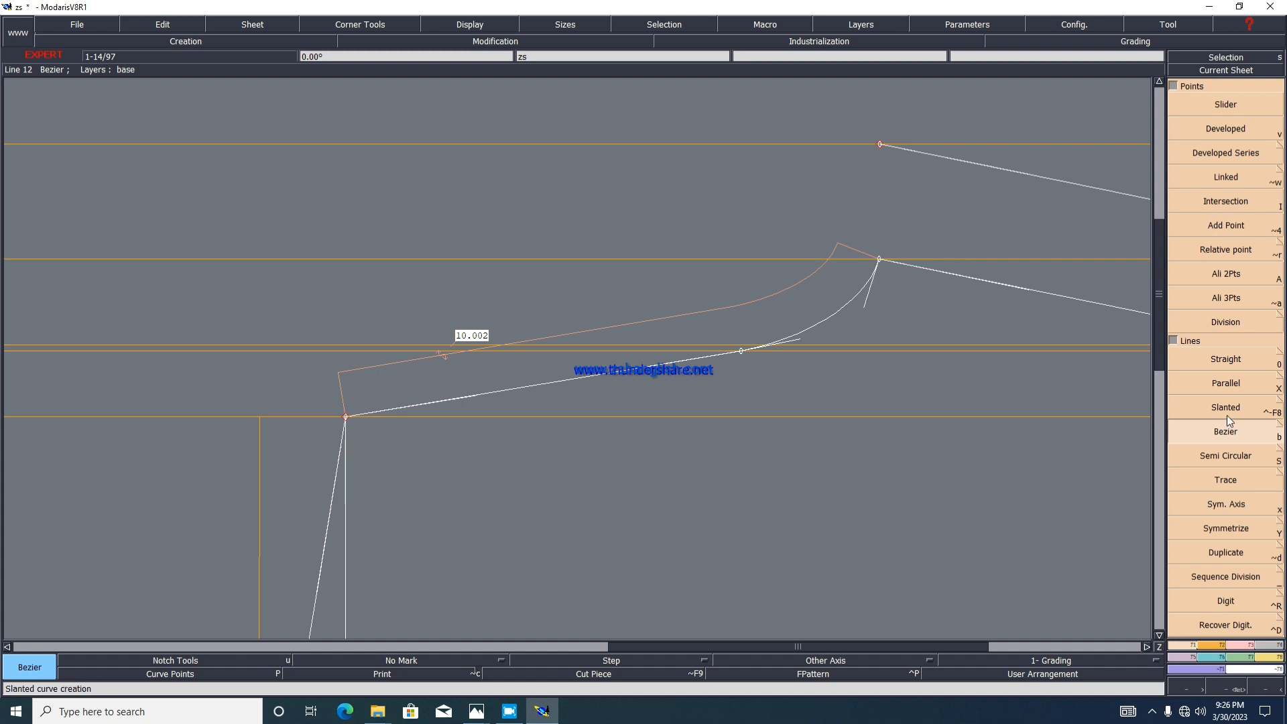
{"action": "left_click", "coordinate": [1226, 384]}
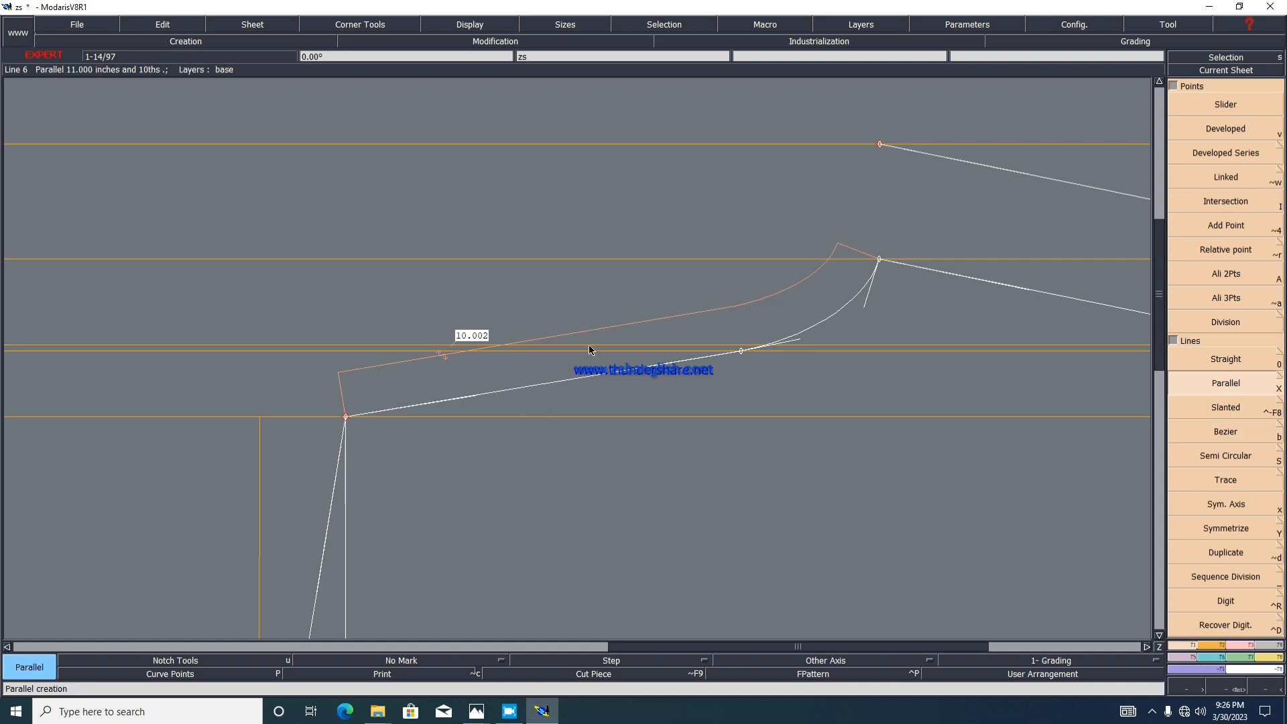
{"action": "left_click", "coordinate": [590, 348]}
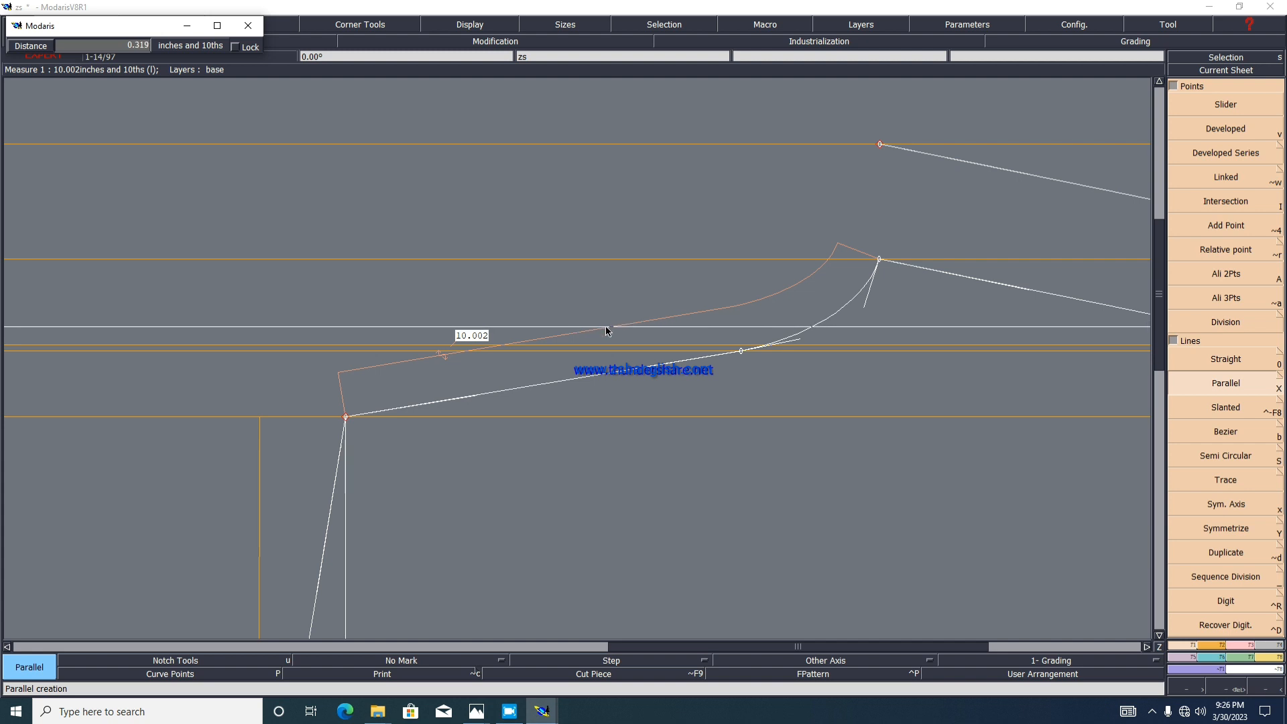
{"action": "type", "text": ".1"}
{"action": "key", "text": "Return"}
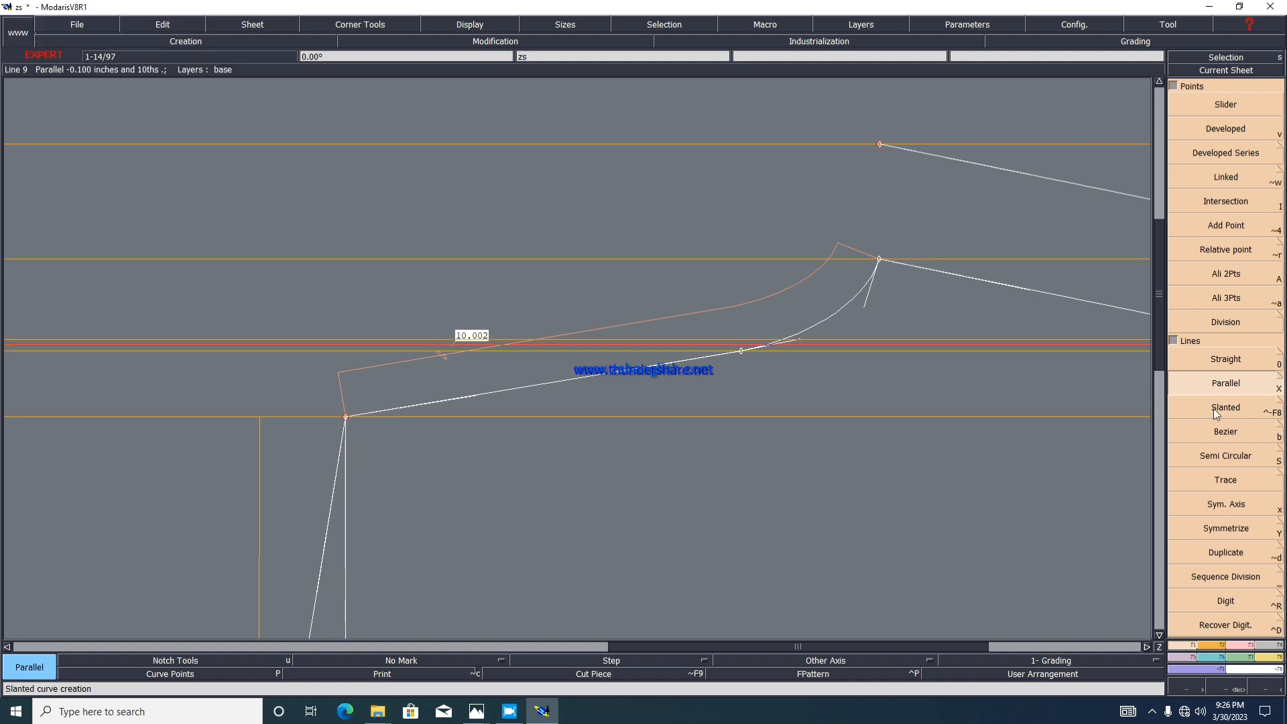
Step: Draw a second rise line with Bezier from the 8-inch line's end through the 0.1-inch parallel to the horizontal line at the existing rise's lower end
{"action": "left_click", "coordinate": [1220, 432]}
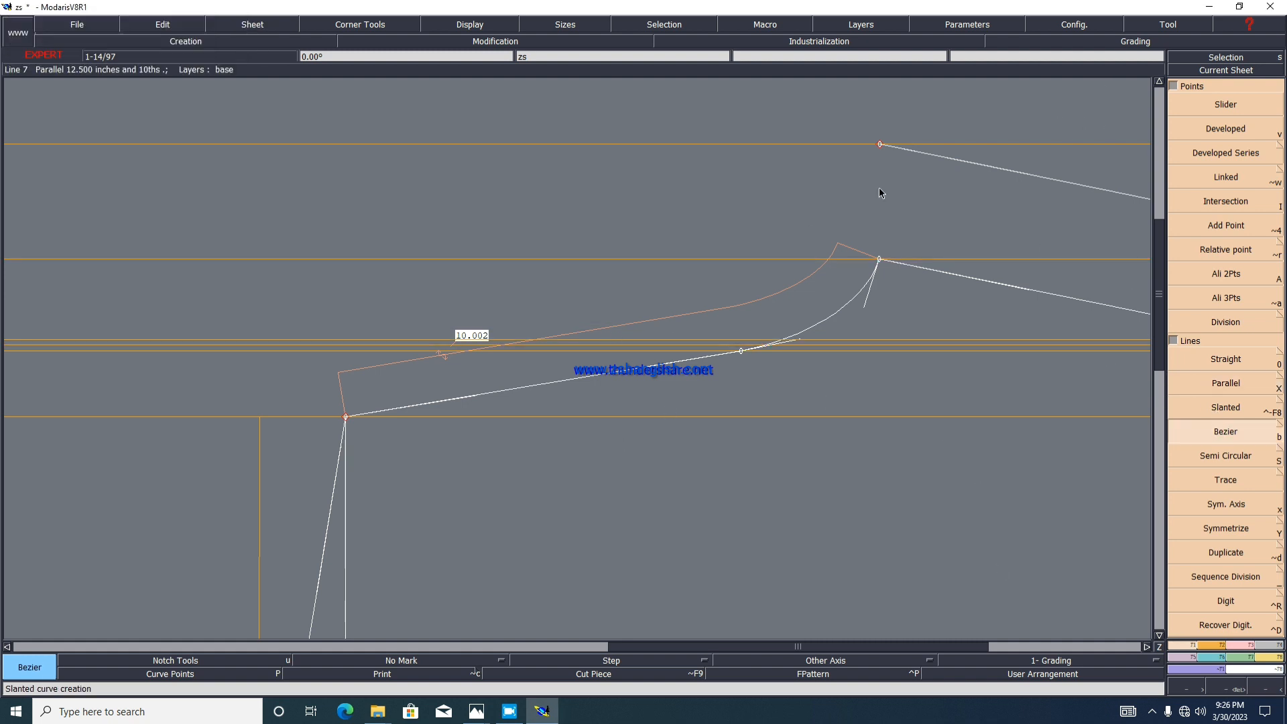
{"action": "left_click", "coordinate": [879, 144]}
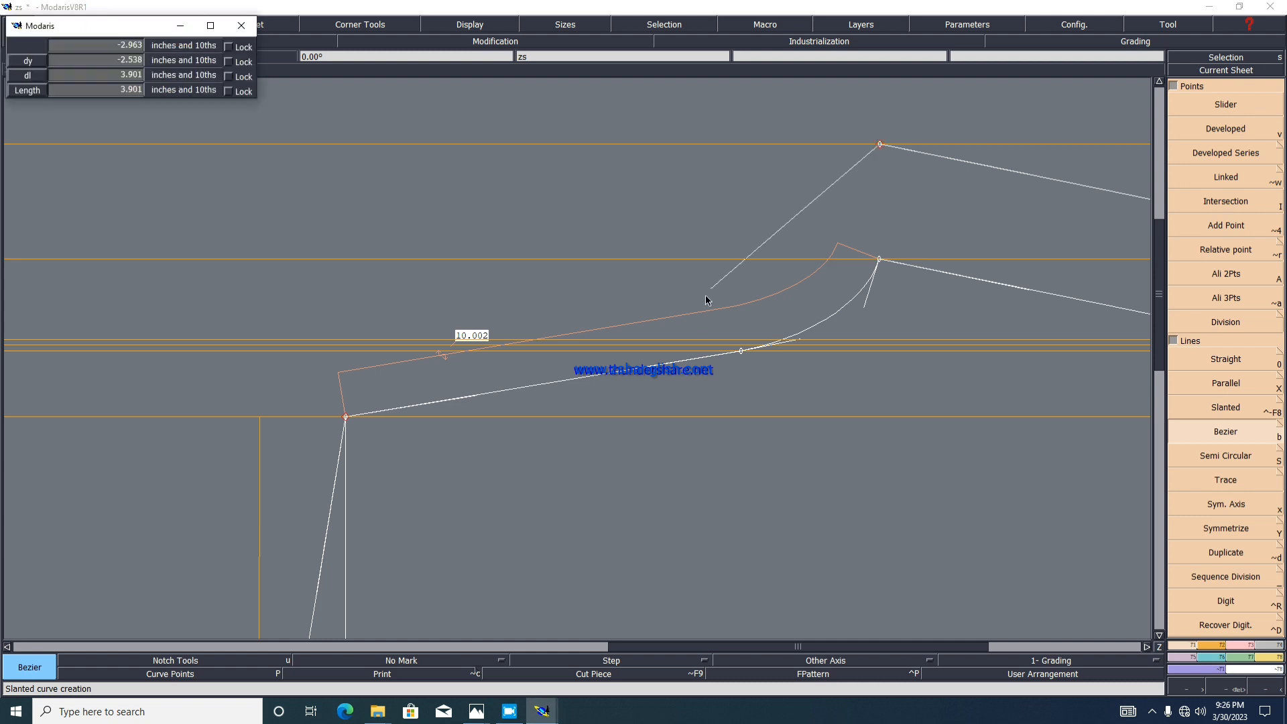
{"action": "left_click", "coordinate": [679, 339]}
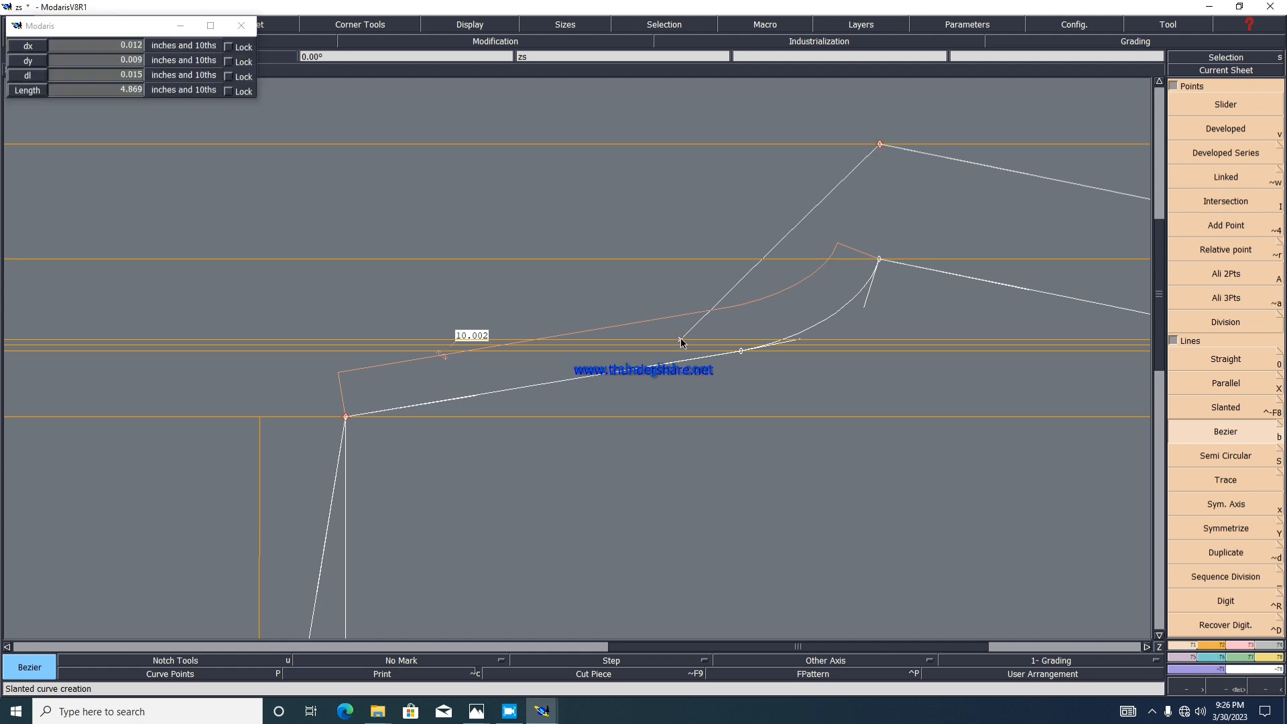
{"action": "left_click", "coordinate": [172, 417]}
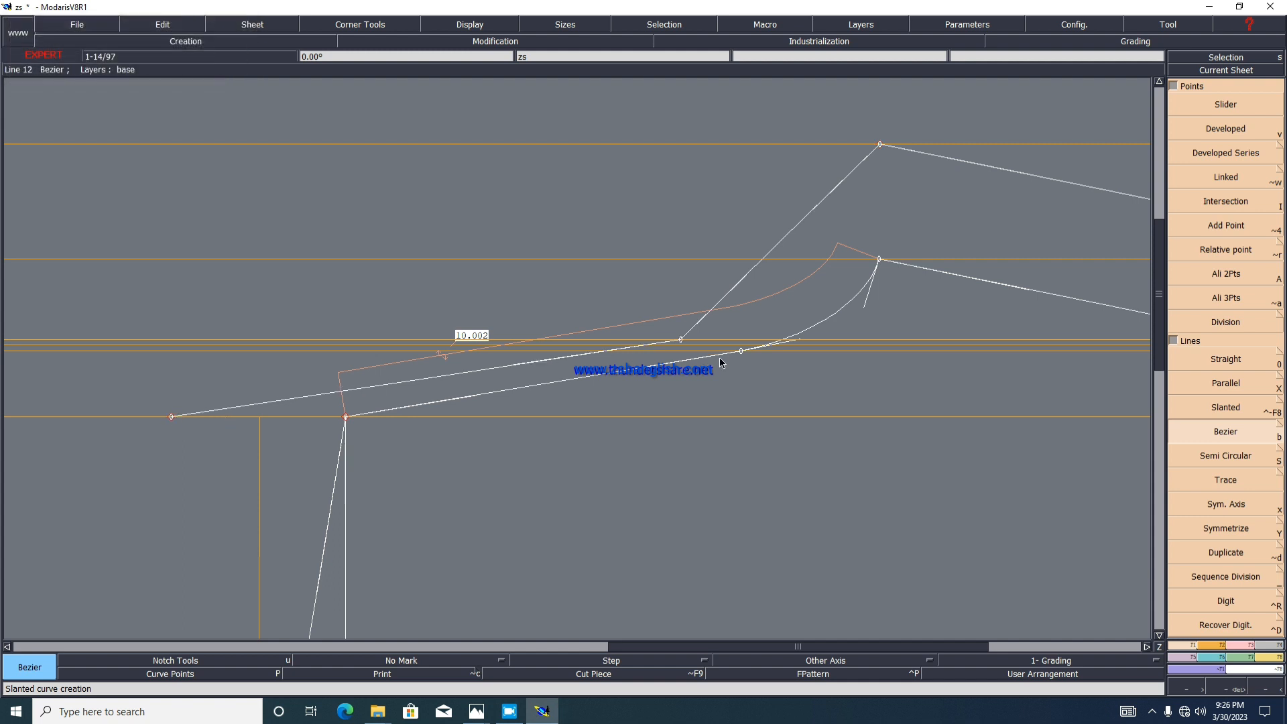
Step: Add a dynamic length measure along the whole new rise line and place it above the line
{"action": "key", "text": "l"}
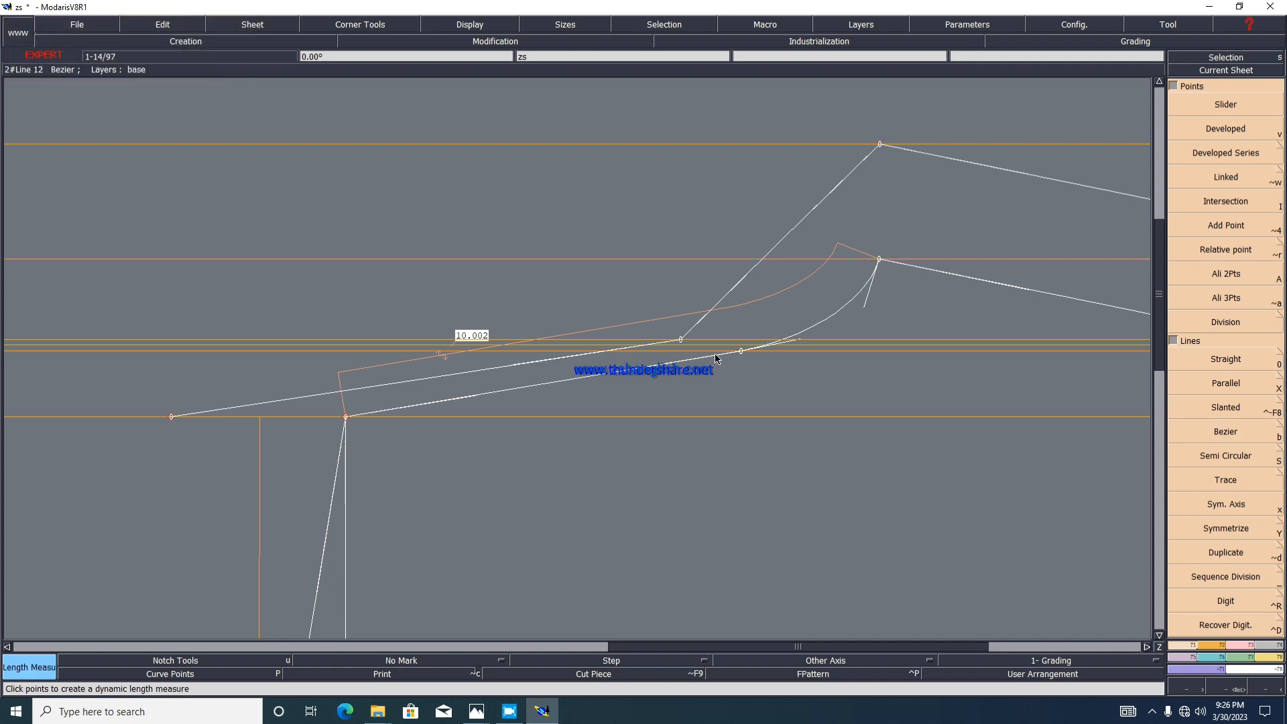
{"action": "left_click", "coordinate": [807, 213]}
{"action": "left_click", "coordinate": [709, 191]}
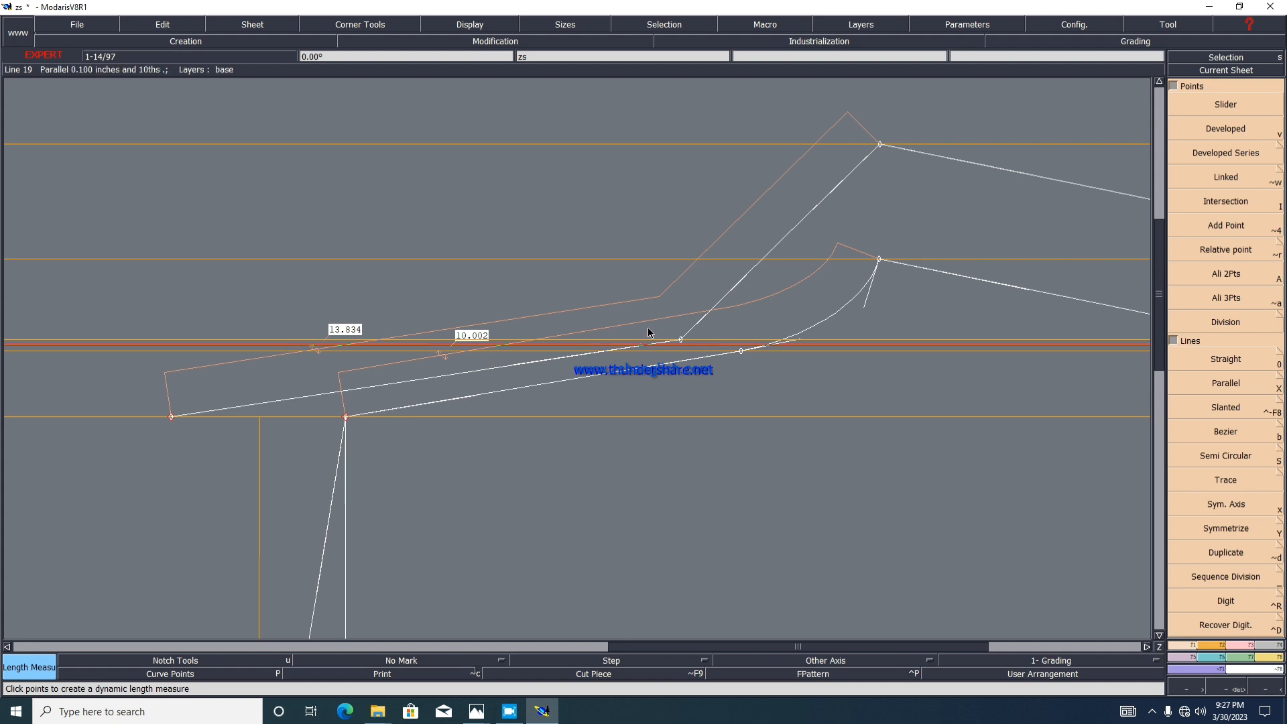
Step: Reshape the straight end segment of the new rise line into a smooth curve similar to the existing rise, about 14.28 inches long overall
{"action": "key", "text": "r"}
{"action": "left_click", "coordinate": [829, 194]}
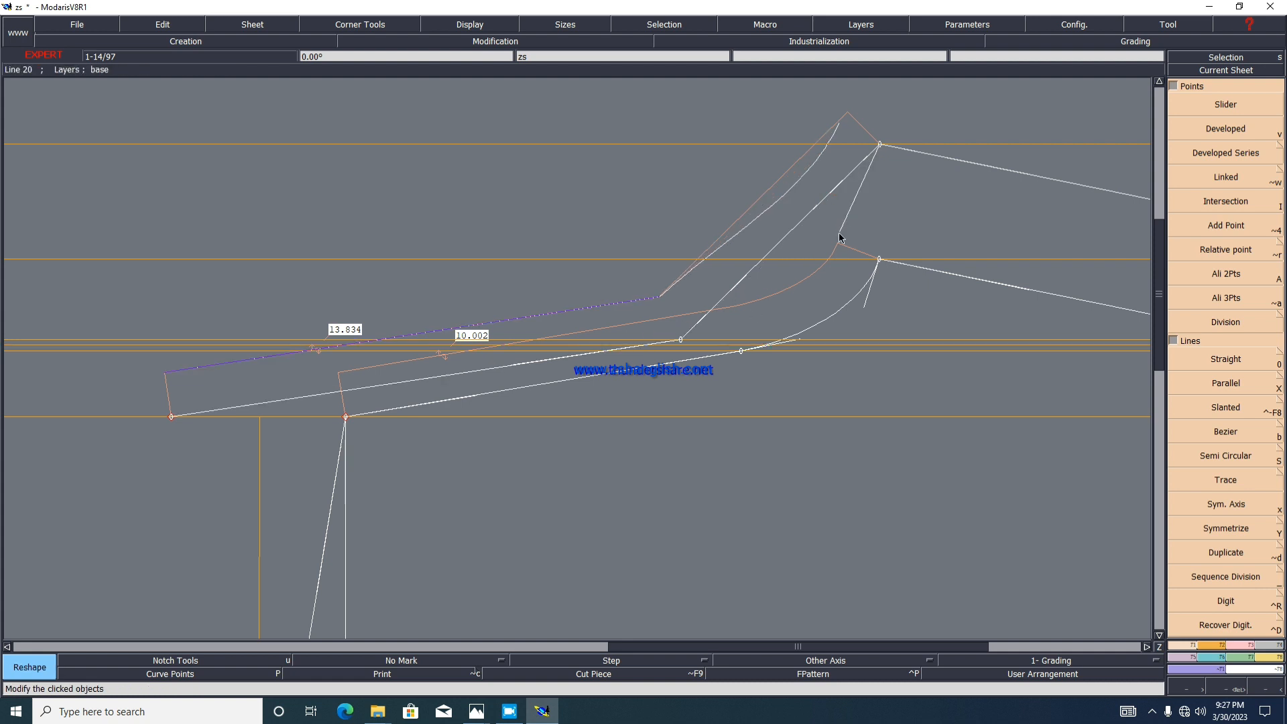
{"action": "left_click", "coordinate": [856, 283]}
{"action": "left_click", "coordinate": [742, 283]}
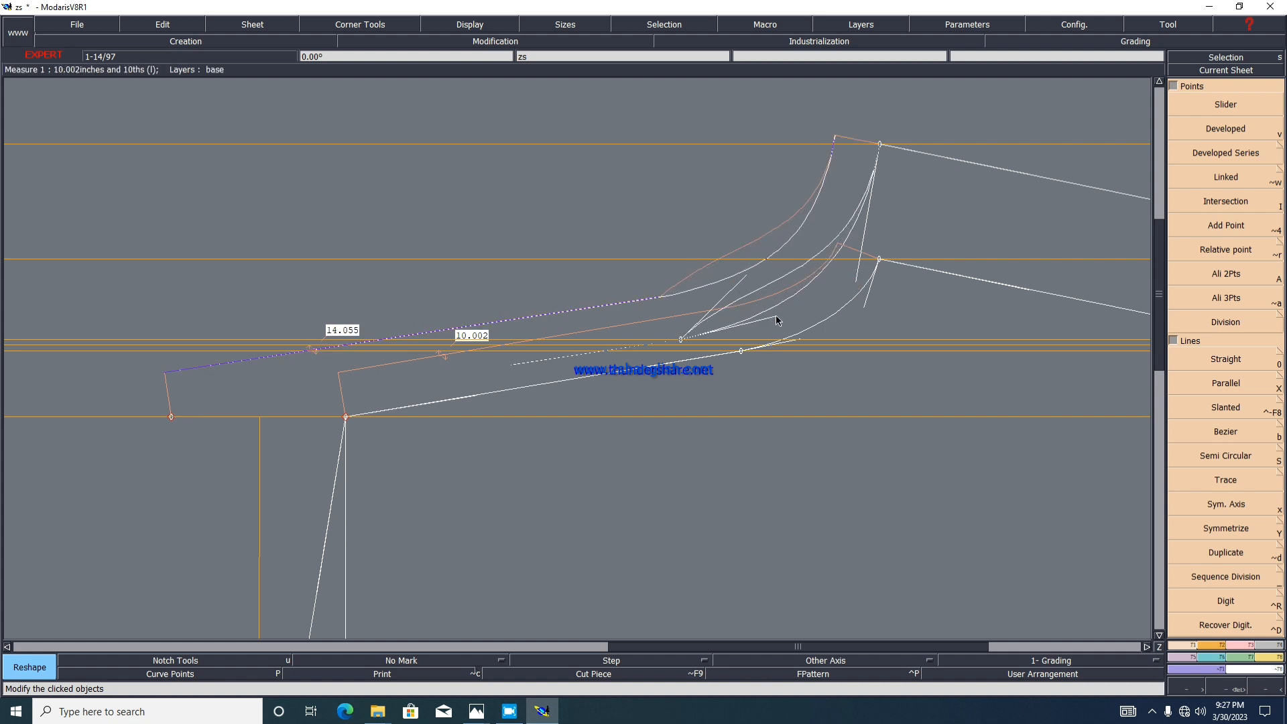
{"action": "left_click", "coordinate": [777, 319]}
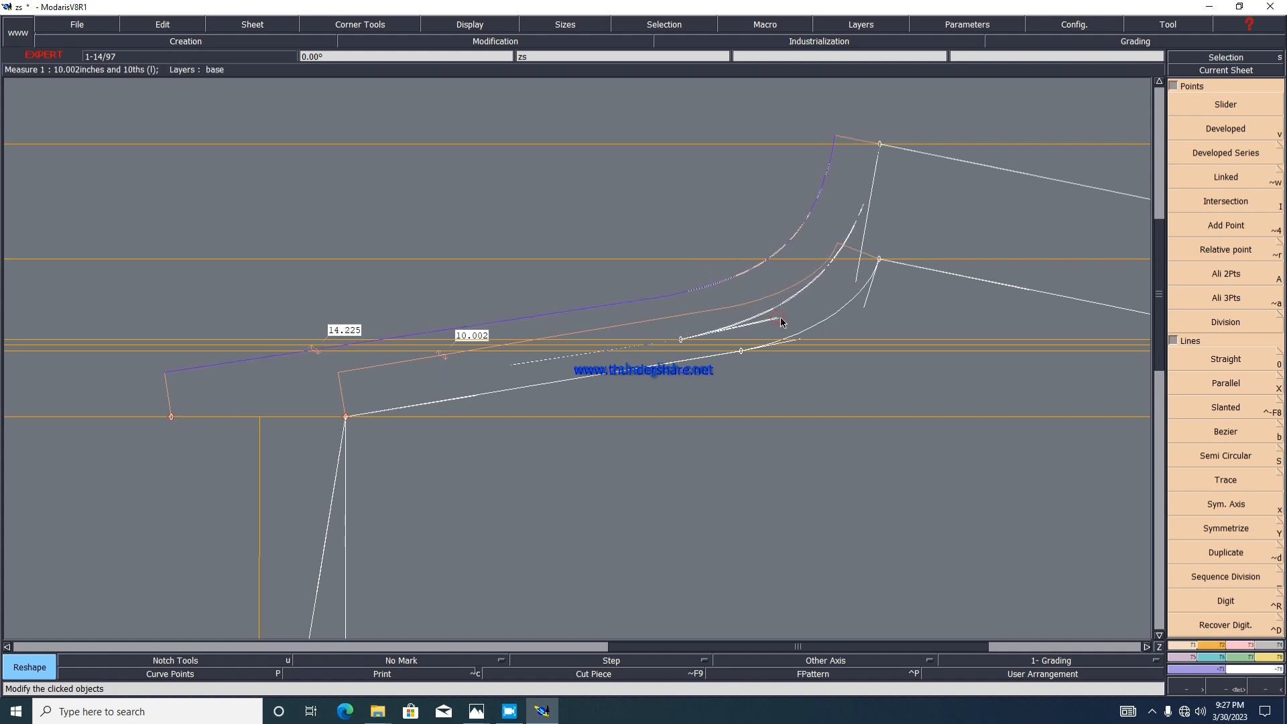
{"action": "left_click", "coordinate": [857, 281]}
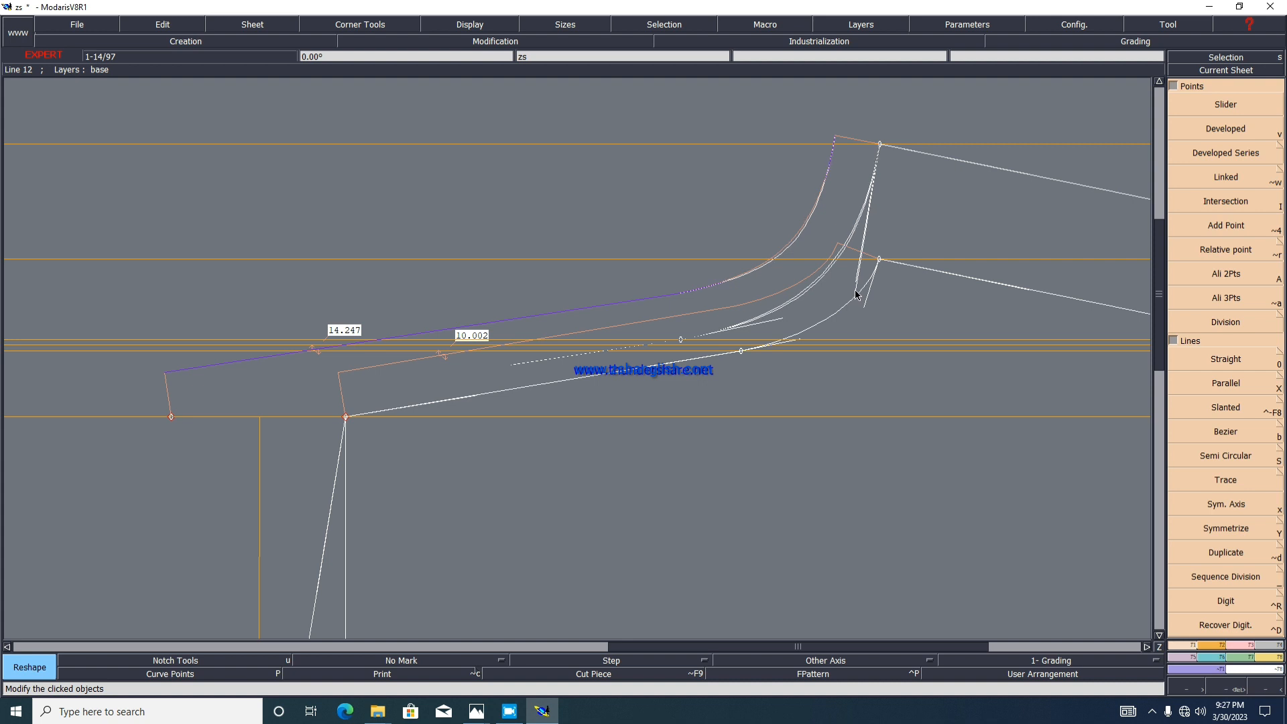
{"action": "left_click", "coordinate": [863, 287]}
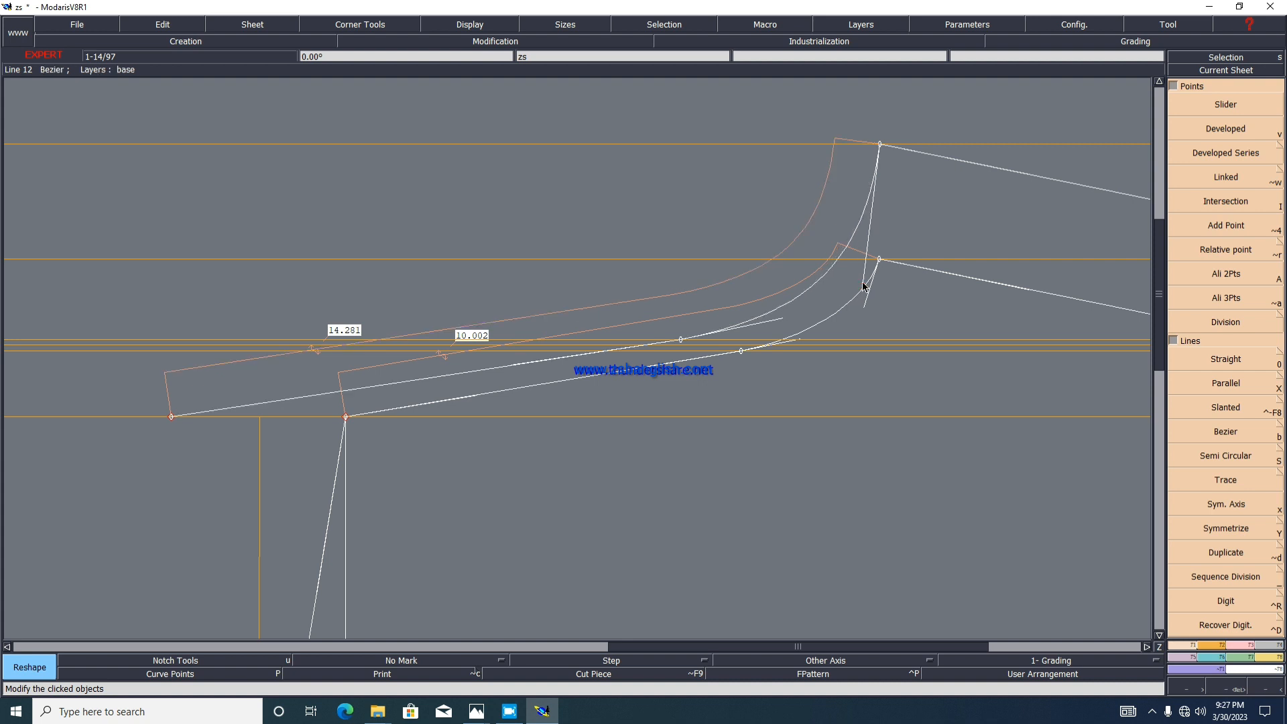
Step: Move the new rise's outer end point outward along its horizontal guide to give a rise length of about 14.57 inches
{"action": "scroll", "coordinate": [707, 287], "scroll_direction": "up", "scroll_amount": 1}
{"action": "scroll", "coordinate": [707, 287], "scroll_direction": "down", "scroll_amount": 1}
{"action": "scroll", "coordinate": [827, 260], "scroll_direction": "up", "scroll_amount": 1}
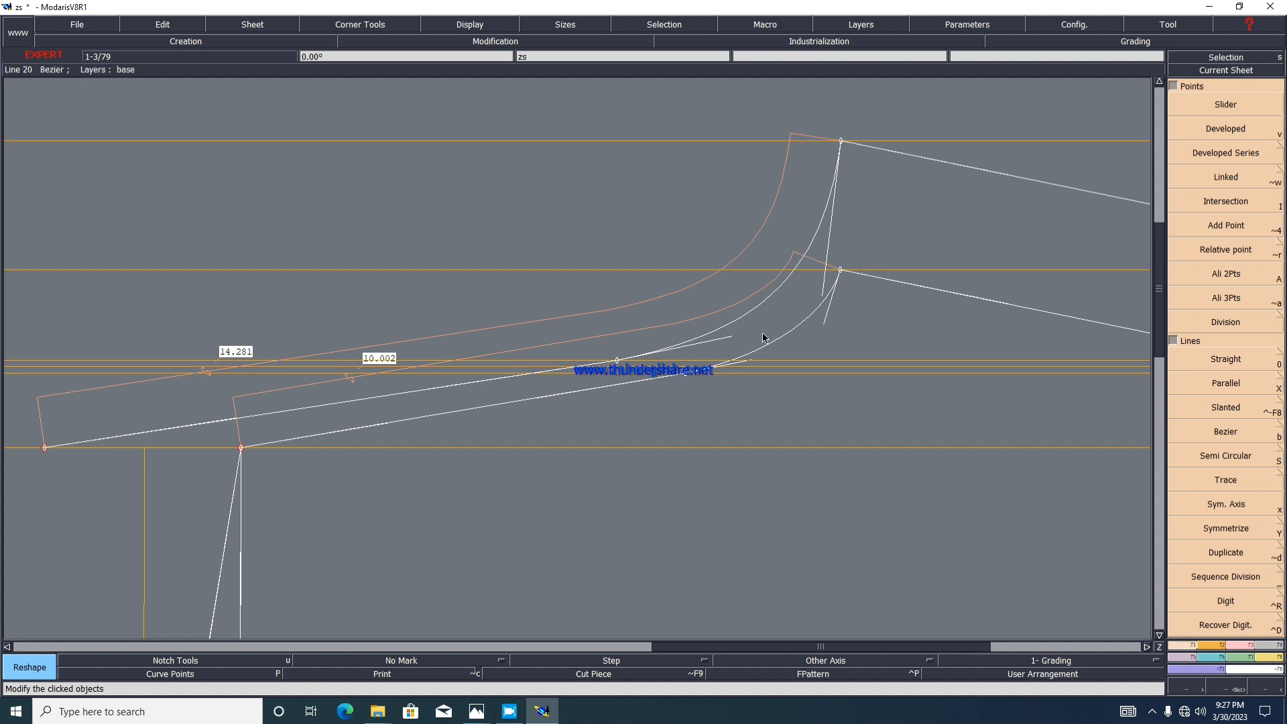
{"action": "scroll", "coordinate": [851, 253], "scroll_direction": "up", "scroll_amount": 1}
{"action": "scroll", "coordinate": [851, 253], "scroll_direction": "down", "scroll_amount": 2}
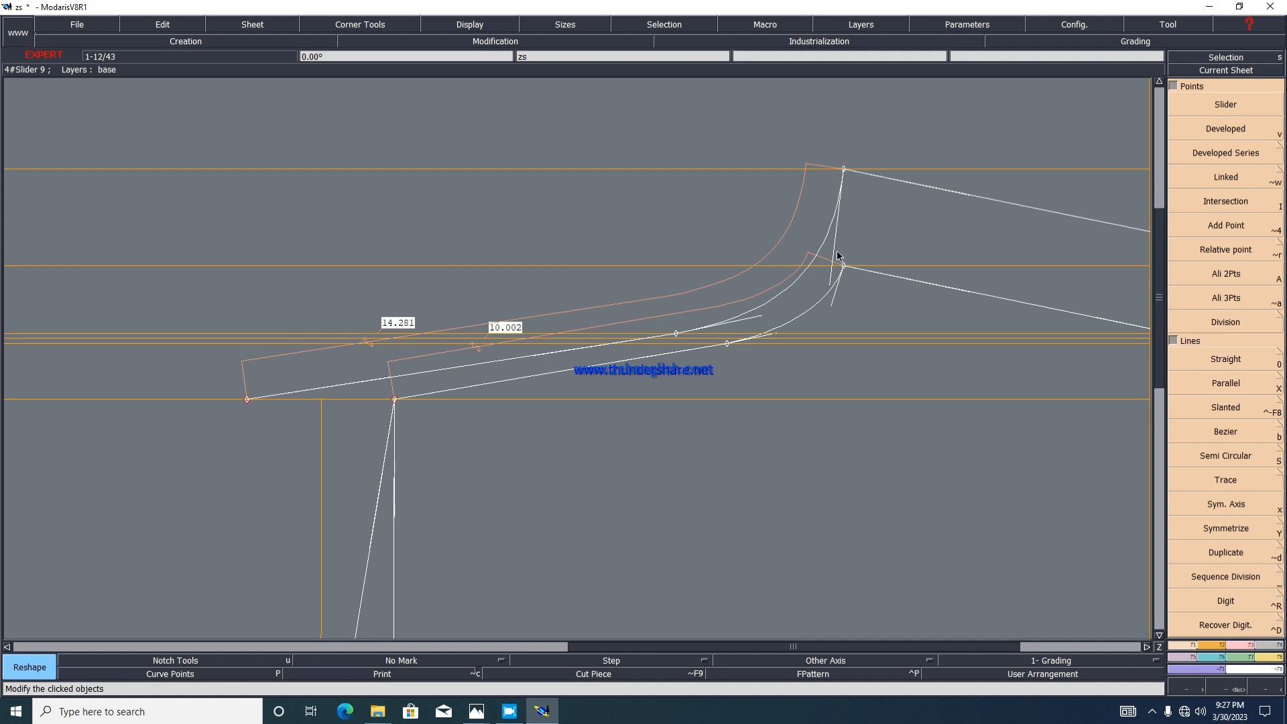
{"action": "scroll", "coordinate": [838, 255], "scroll_direction": "up", "scroll_amount": 2}
{"action": "scroll", "coordinate": [836, 249], "scroll_direction": "down", "scroll_amount": 2}
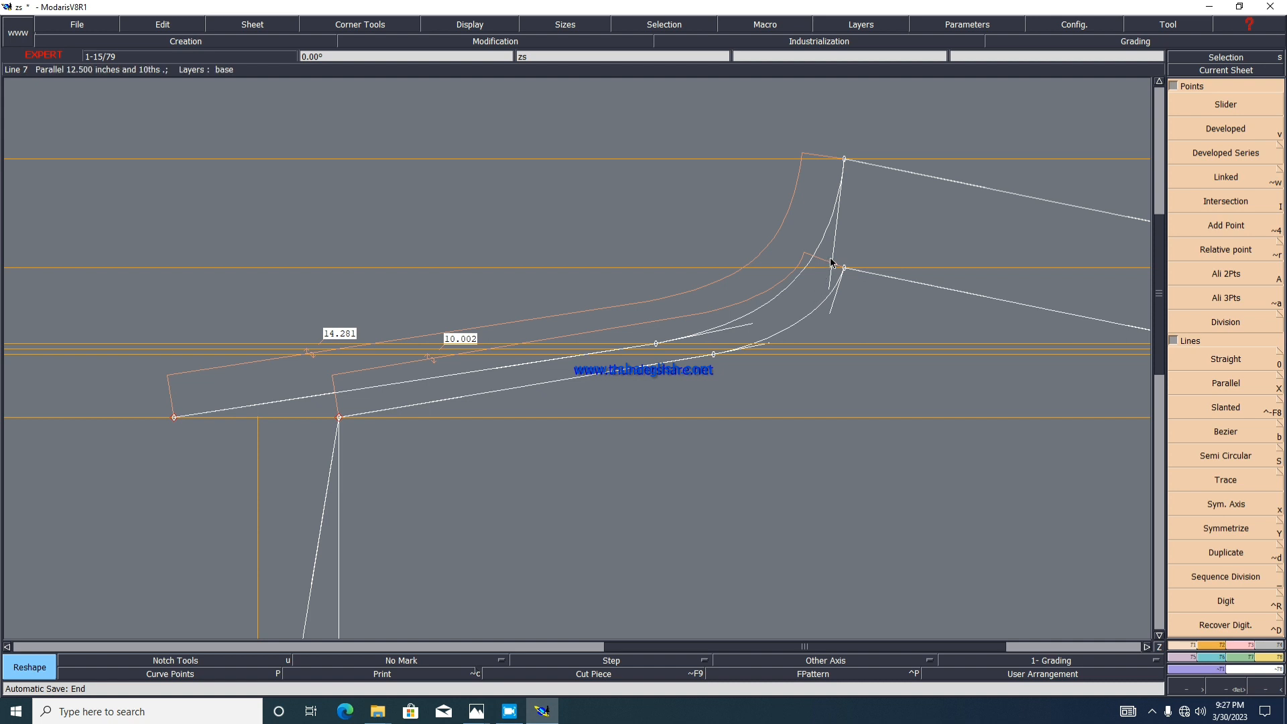
{"action": "scroll", "coordinate": [831, 262], "scroll_direction": "down", "scroll_amount": 2}
{"action": "scroll", "coordinate": [638, 313], "scroll_direction": "up", "scroll_amount": 1}
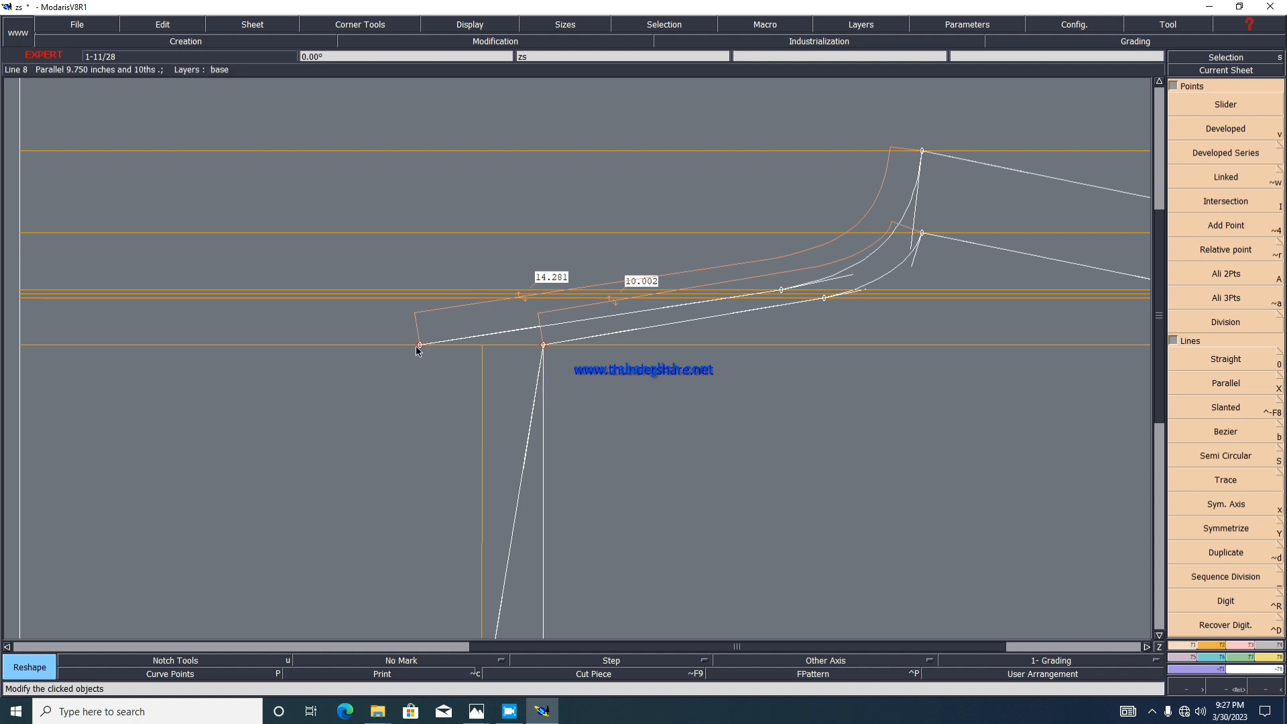
{"action": "left_click_drag", "start_coordinate": [421, 345], "coordinate": [410, 350]}
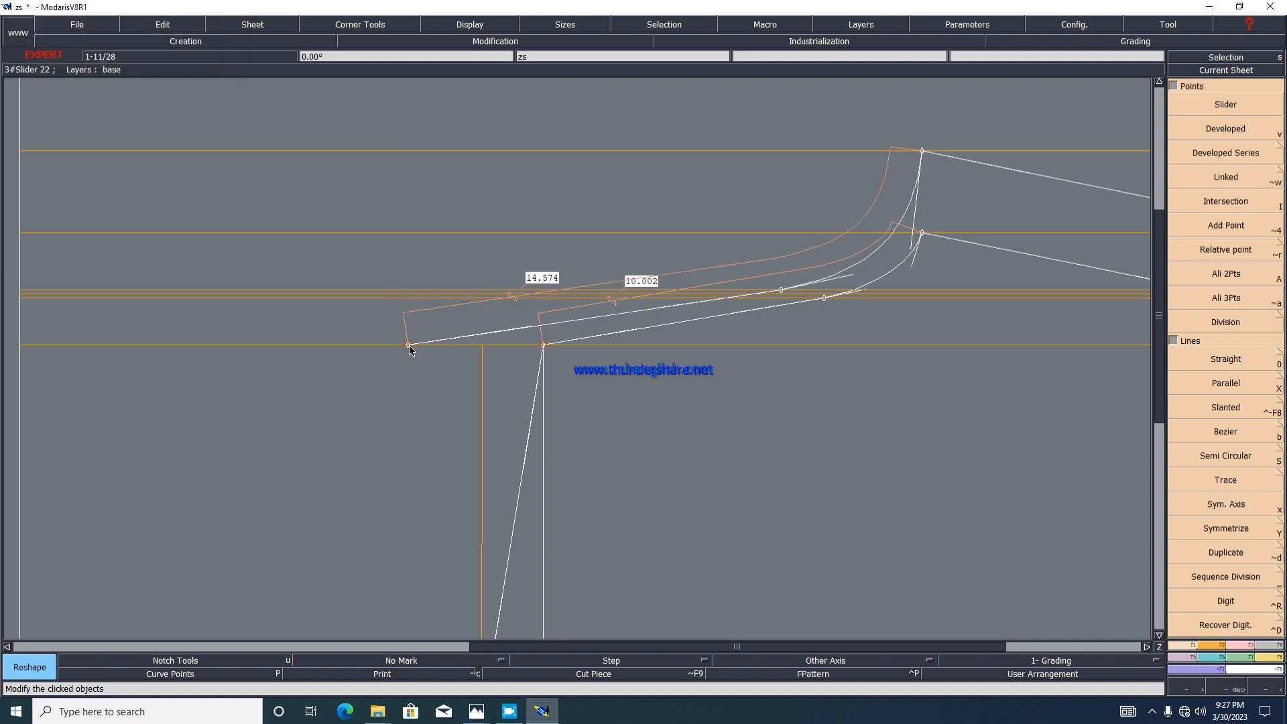
{"action": "scroll", "coordinate": [410, 350], "scroll_direction": "down", "scroll_amount": 2}
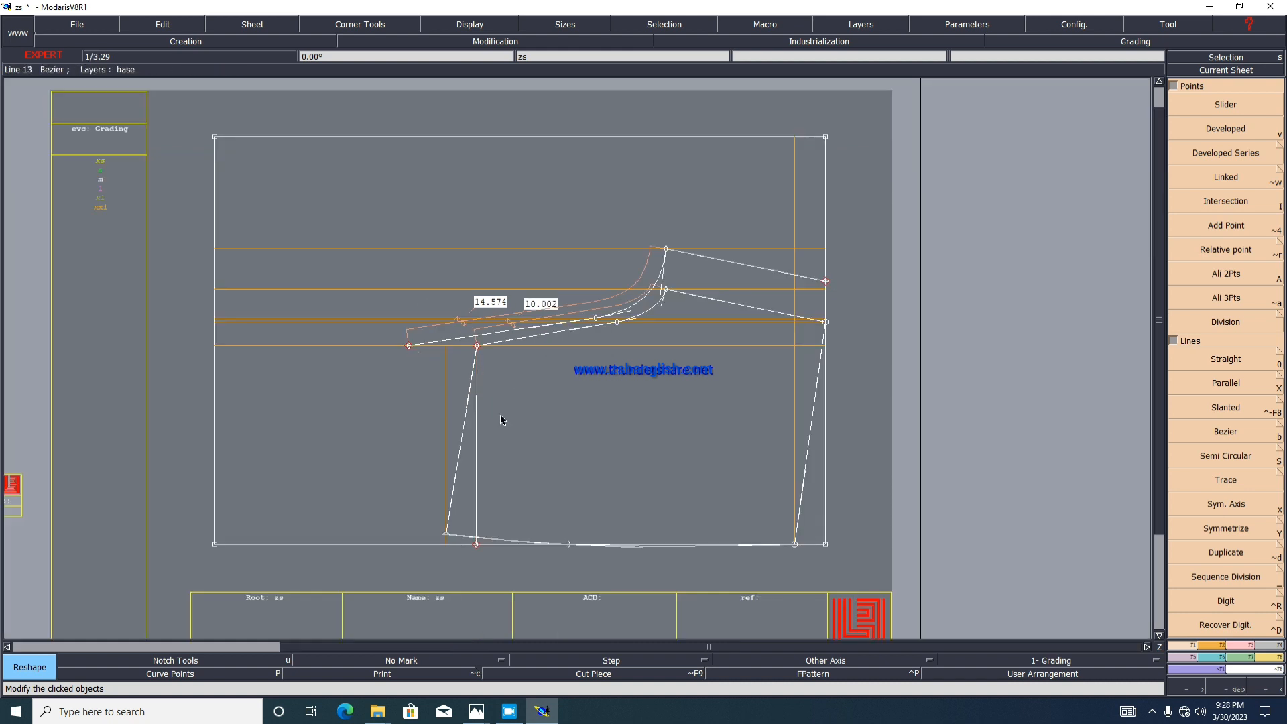
Step: Draw a straight Bezier line from the new rise's outer end to the vertical guide's foot on the base line, and hide the curve handles
{"action": "key", "text": "b"}
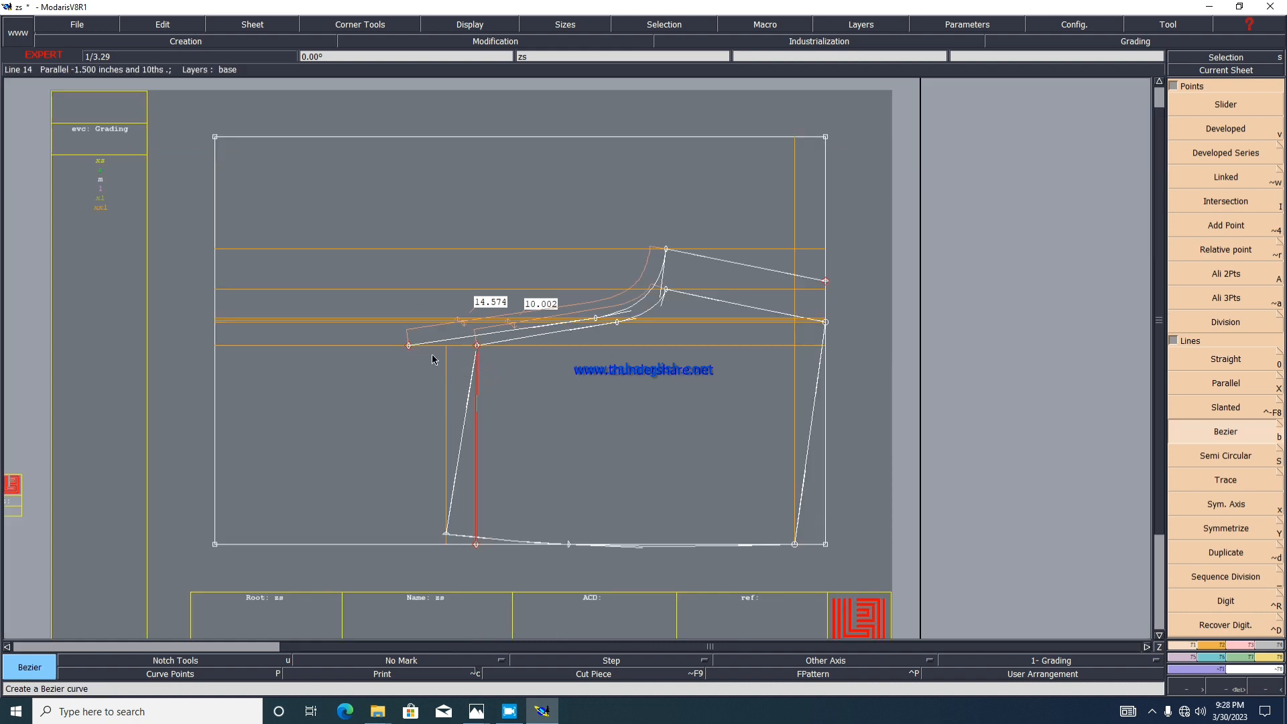
{"action": "left_click", "coordinate": [410, 346]}
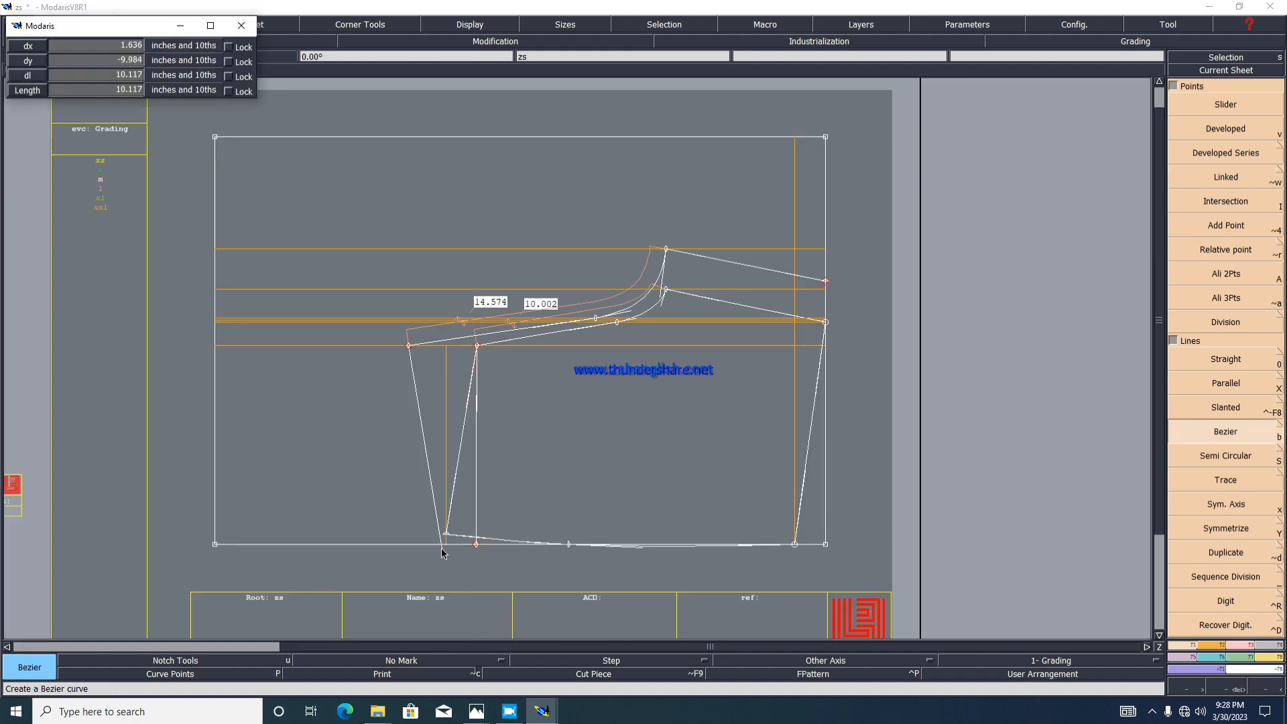
{"action": "scroll", "coordinate": [444, 548], "scroll_direction": "up", "scroll_amount": 1}
{"action": "left_click", "coordinate": [447, 543]}
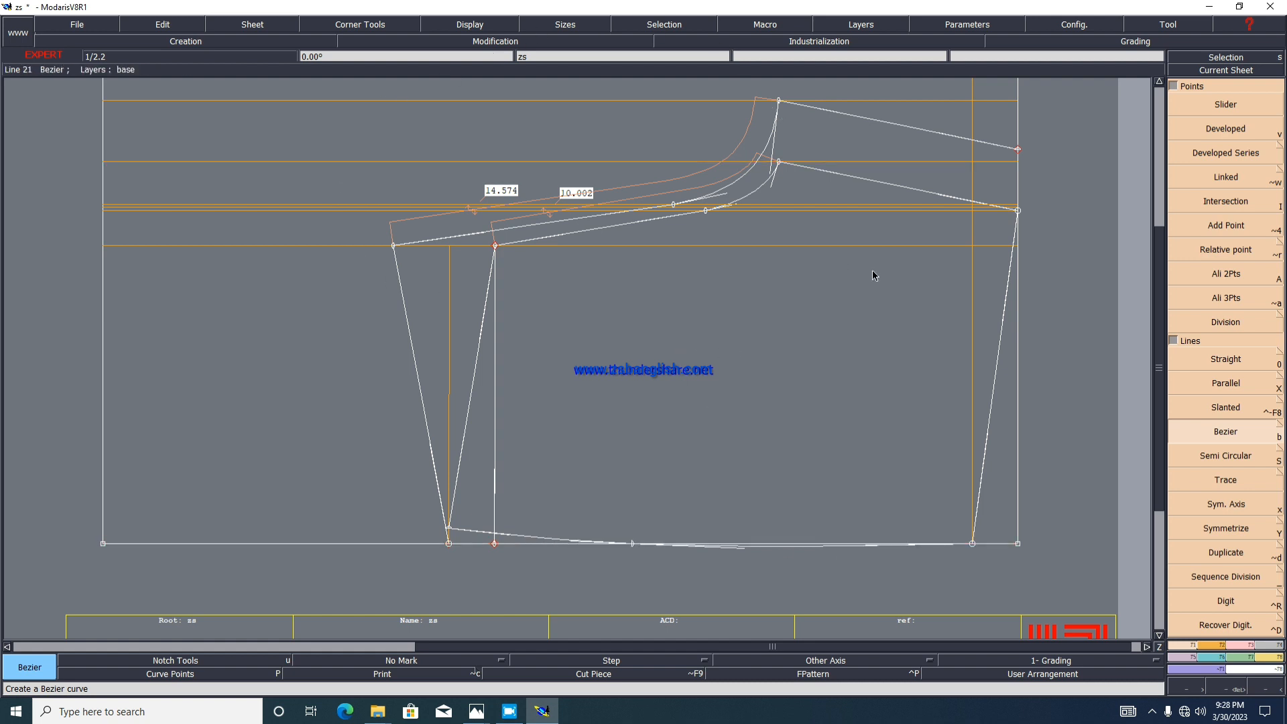
{"action": "left_click", "coordinate": [747, 288]}
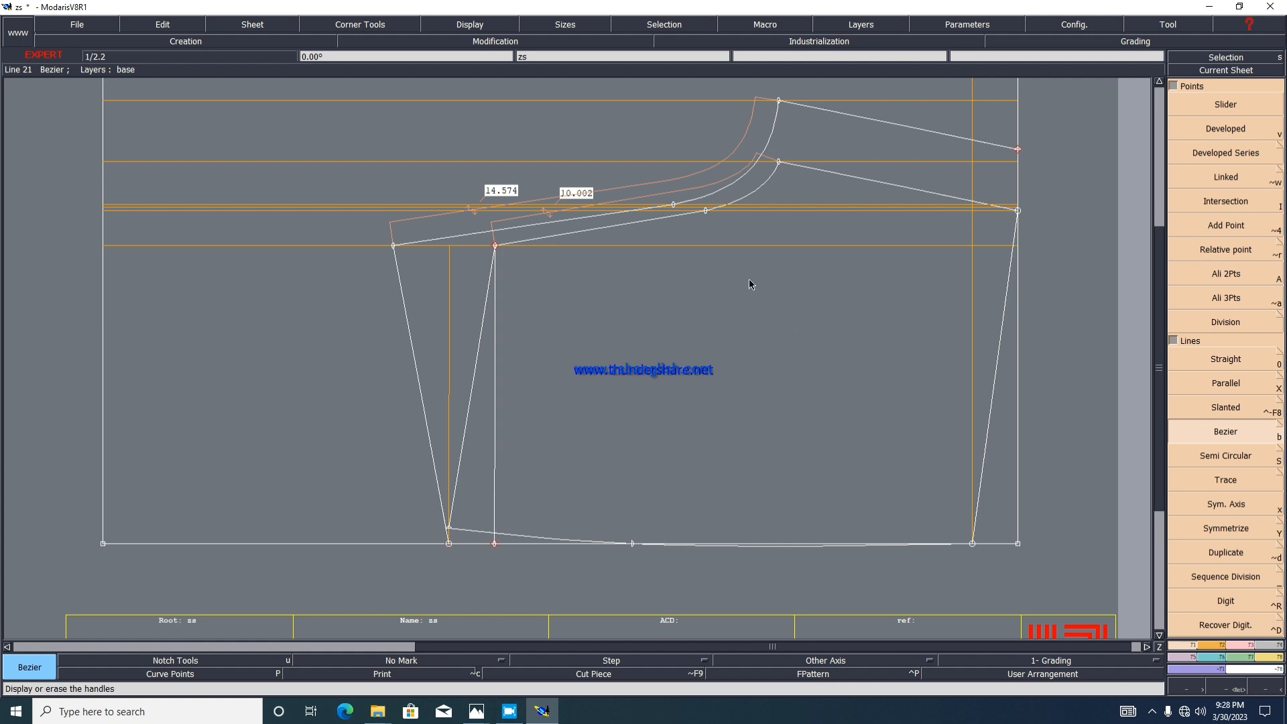
Step: Delete the horizontal parallel construction lines that cross or touch the two rise curves
{"action": "key", "text": "Escape"}
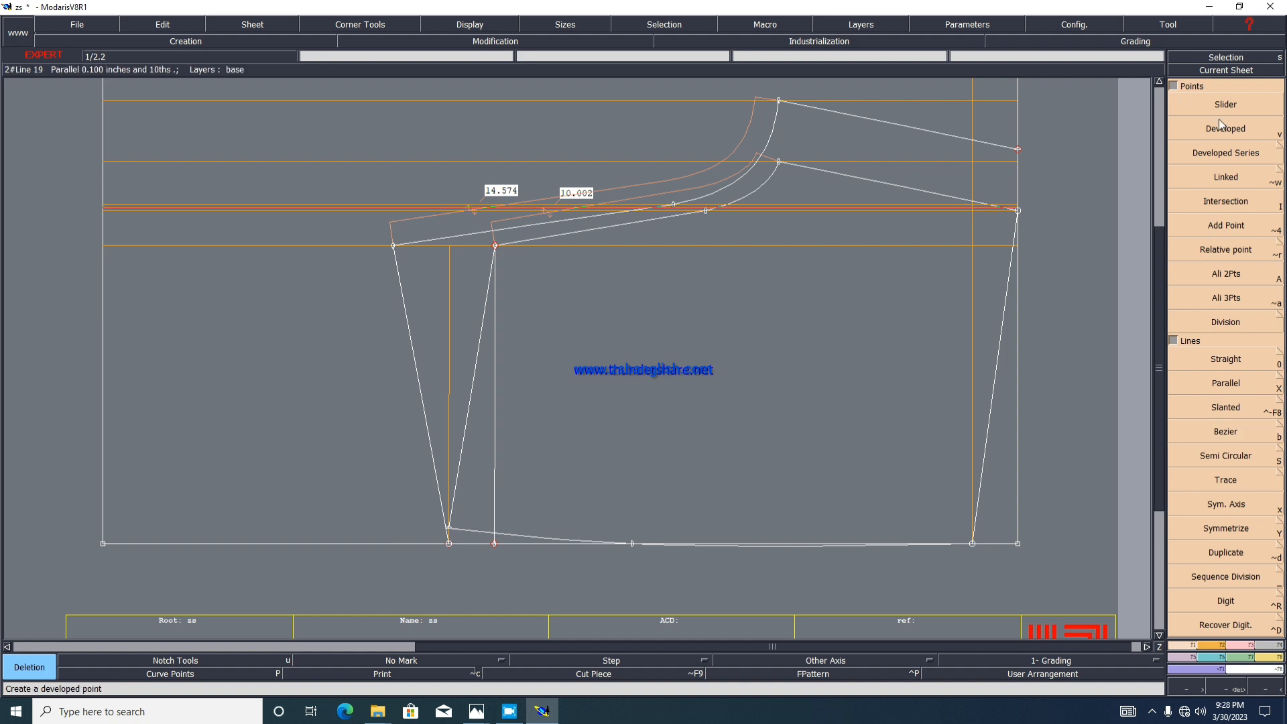
{"action": "left_click", "coordinate": [1261, 646]}
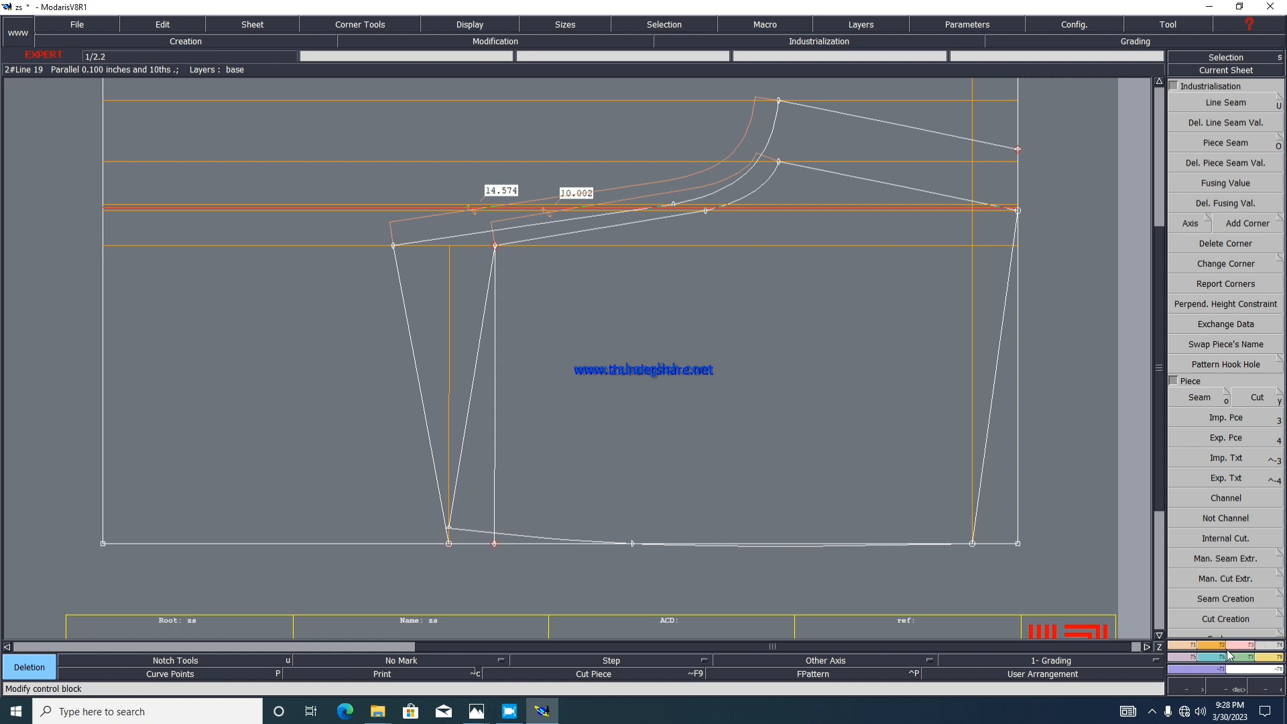
{"action": "left_click", "coordinate": [1241, 648]}
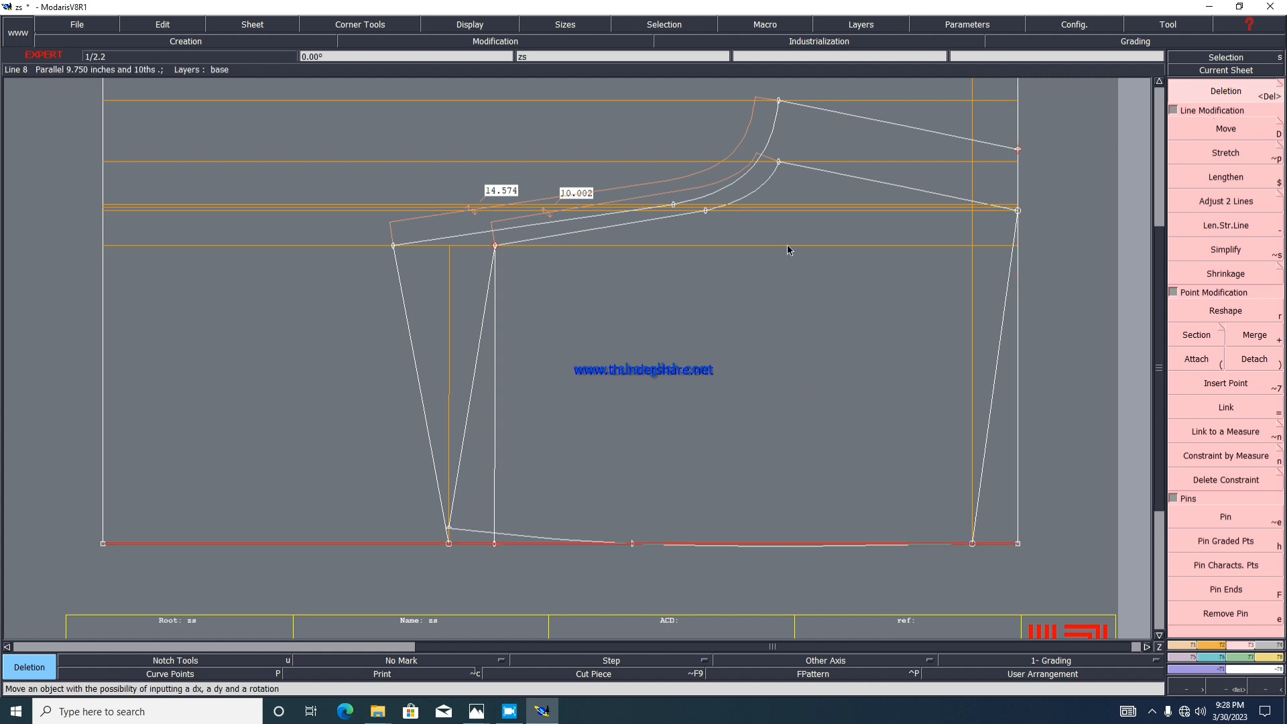
{"action": "left_click", "coordinate": [791, 208]}
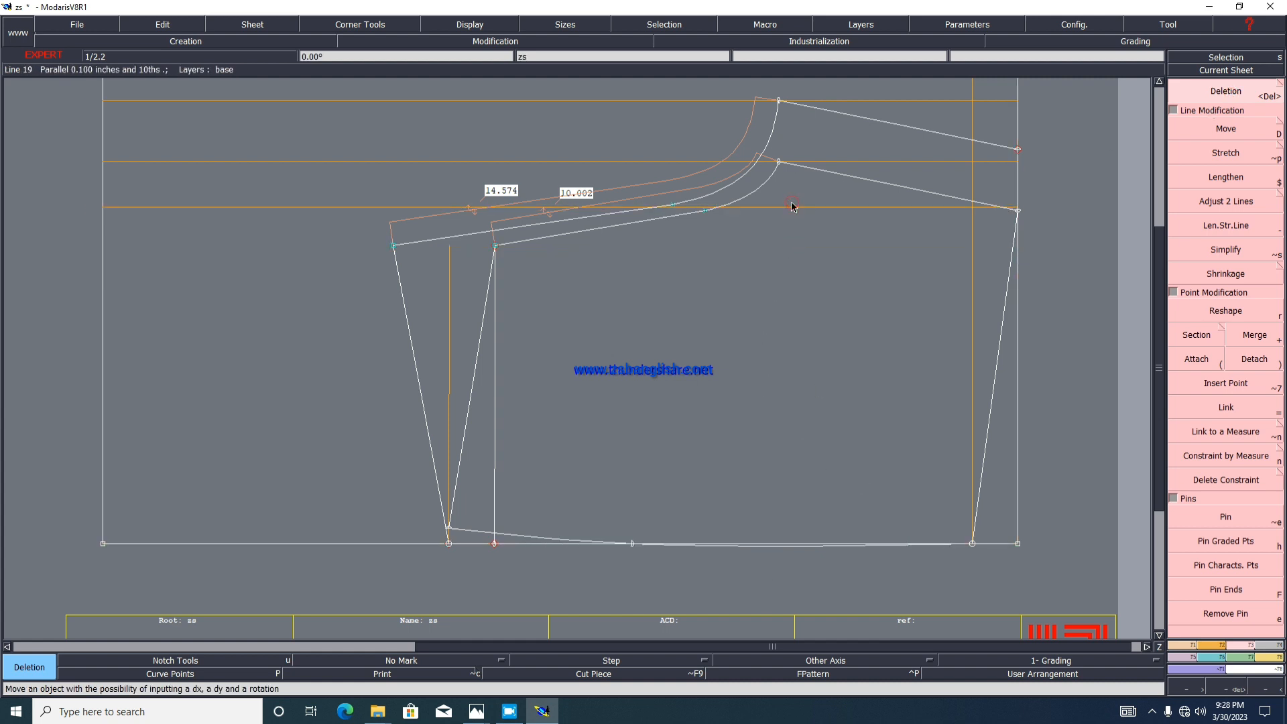
{"action": "left_click", "coordinate": [791, 208]}
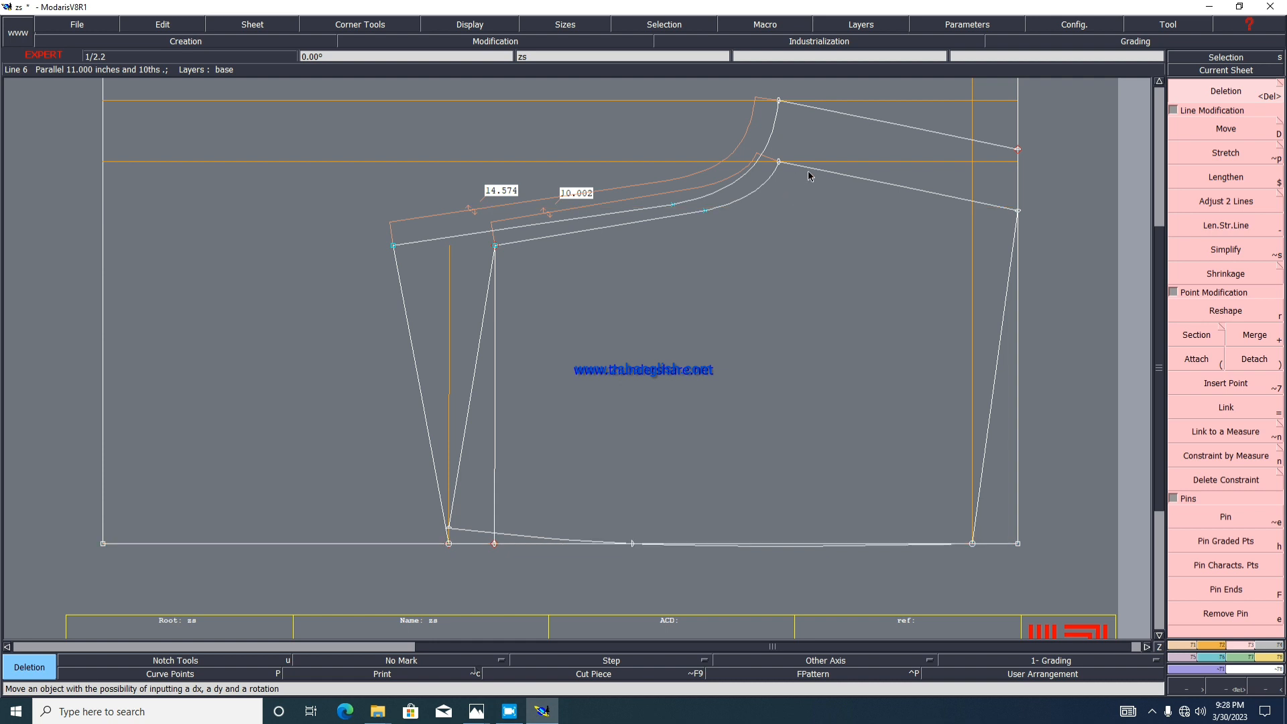
{"action": "left_click", "coordinate": [867, 163]}
{"action": "left_click", "coordinate": [885, 106]}
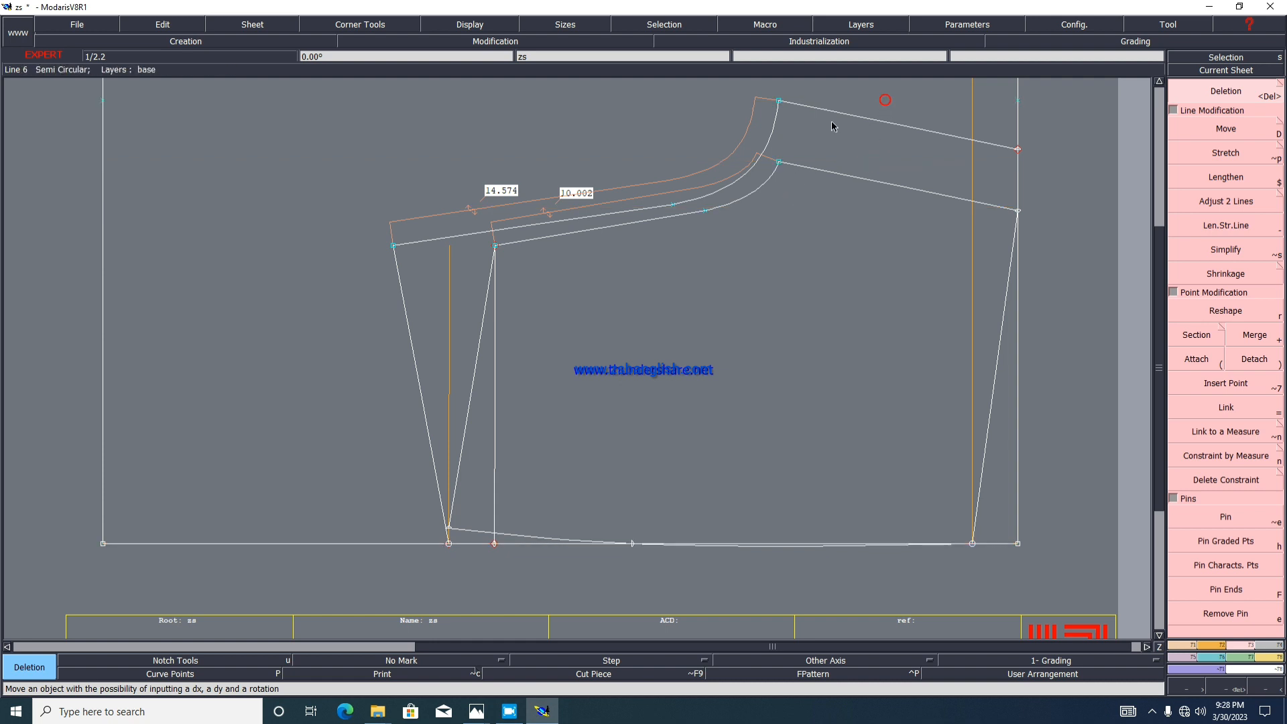
Step: Delete the two rise length measures, both vertical guides and the vertical line inside the front outline
{"action": "left_click", "coordinate": [741, 149]}
{"action": "left_click", "coordinate": [727, 181]}
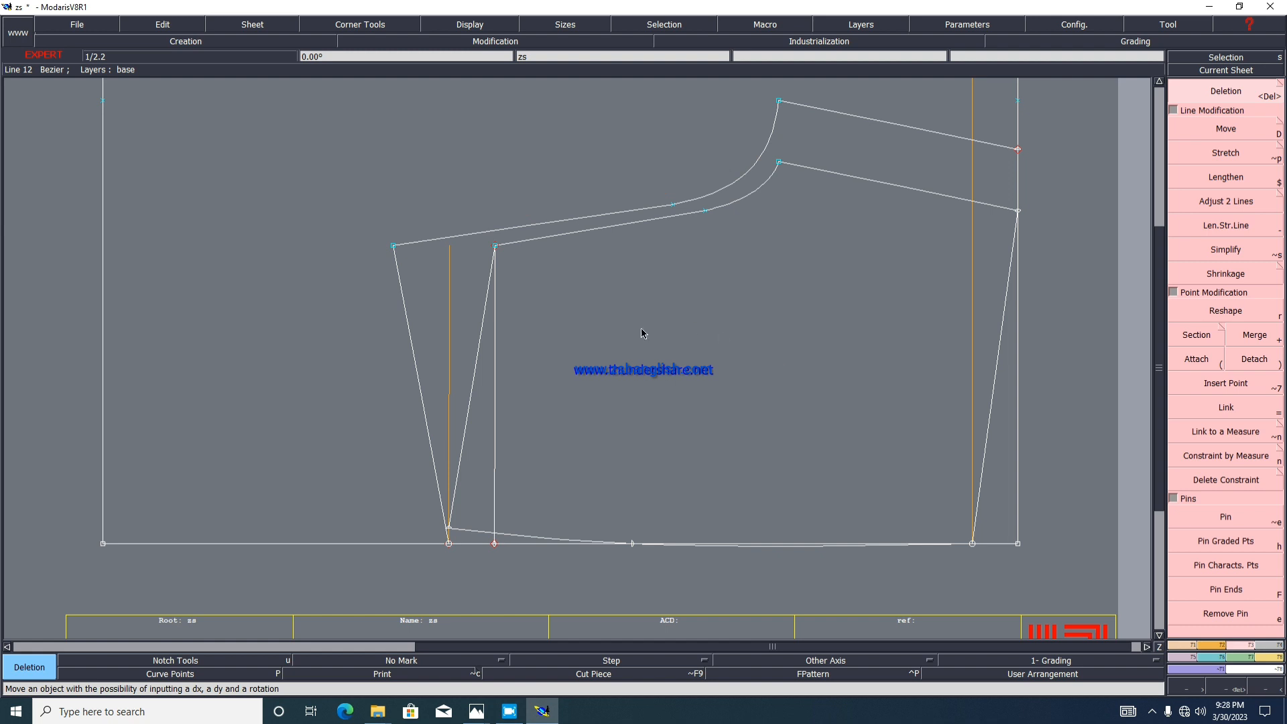
{"action": "left_click", "coordinate": [448, 333]}
{"action": "left_click", "coordinate": [496, 412]}
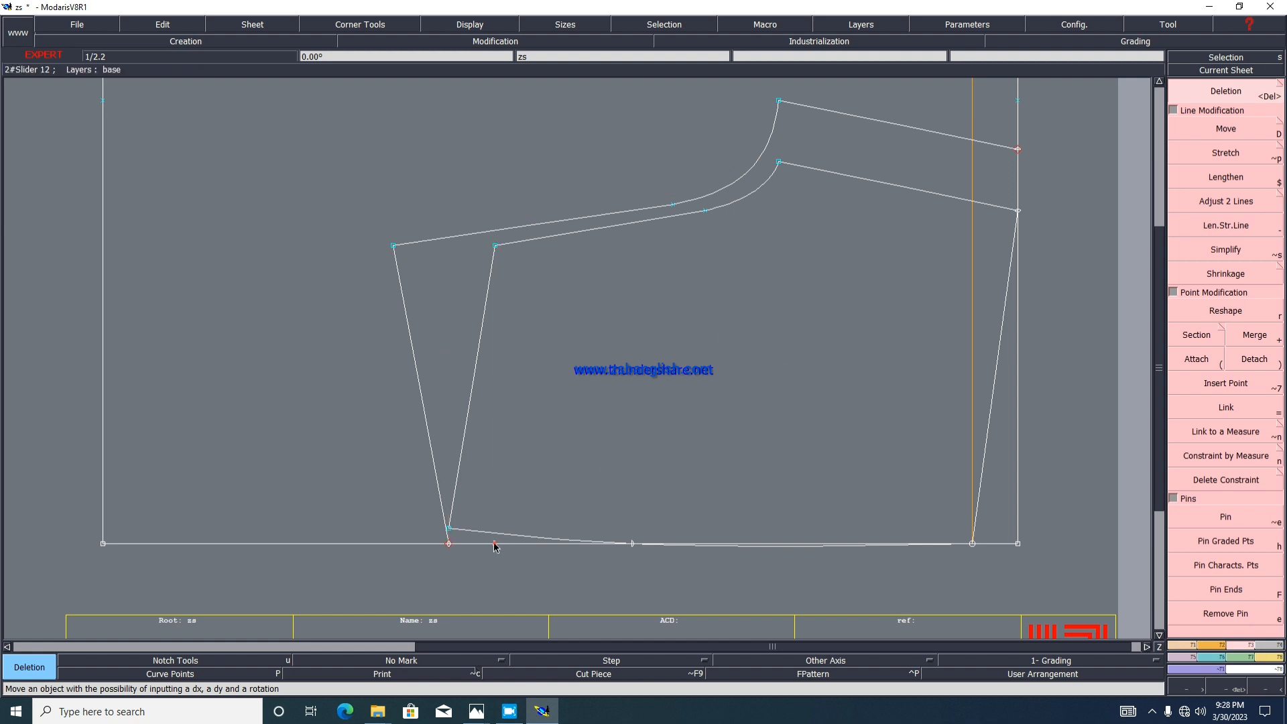
{"action": "left_click", "coordinate": [971, 324]}
{"action": "scroll", "coordinate": [804, 307], "scroll_direction": "down", "scroll_amount": 3}
{"action": "scroll", "coordinate": [804, 307], "scroll_direction": "up", "scroll_amount": 2}
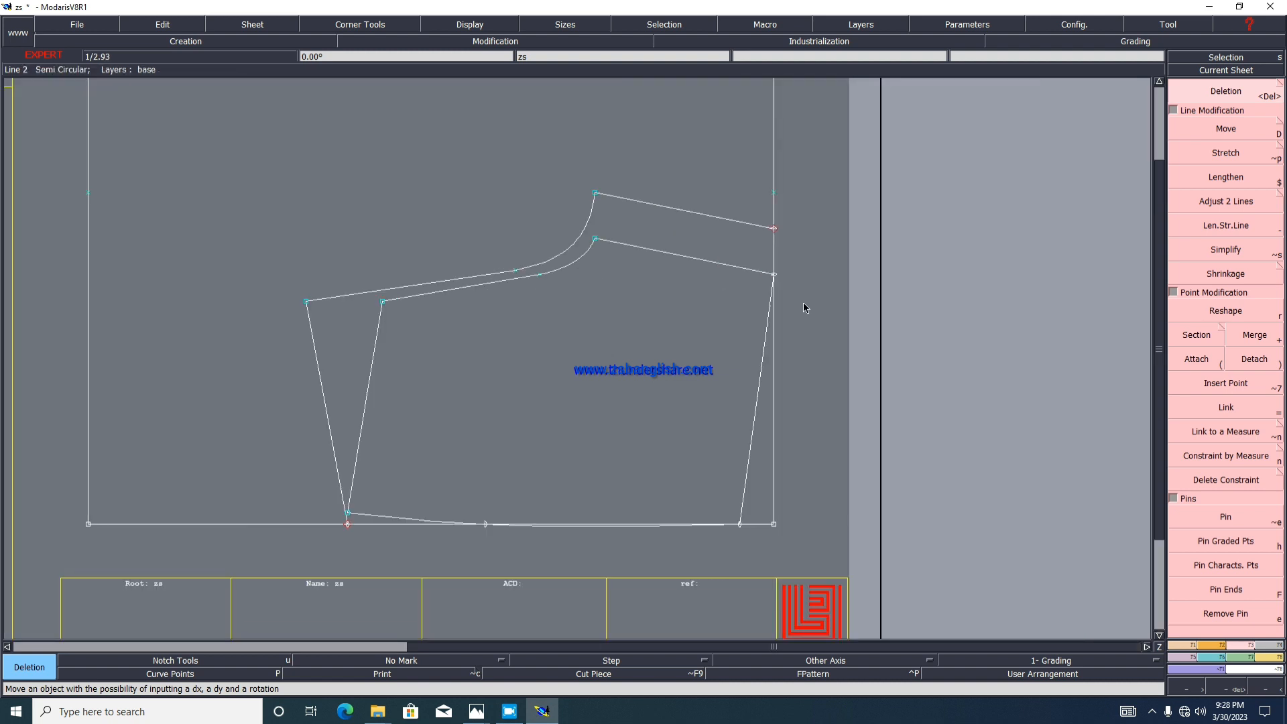
Step: Draw a straight Bezier line from the 2-inch point on the rectangle's edge to the existing slanted line's end on the base line
{"action": "key", "text": "b"}
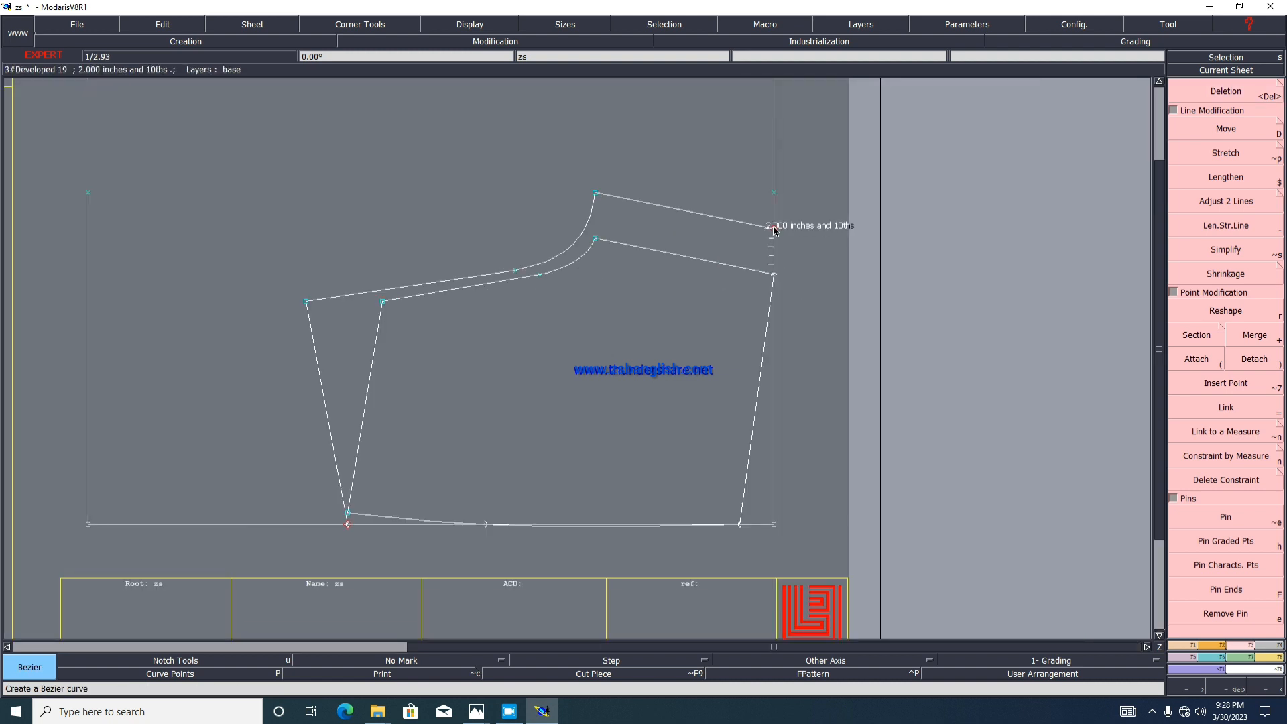
{"action": "left_click", "coordinate": [774, 229]}
{"action": "scroll", "coordinate": [723, 533], "scroll_direction": "up", "scroll_amount": 2}
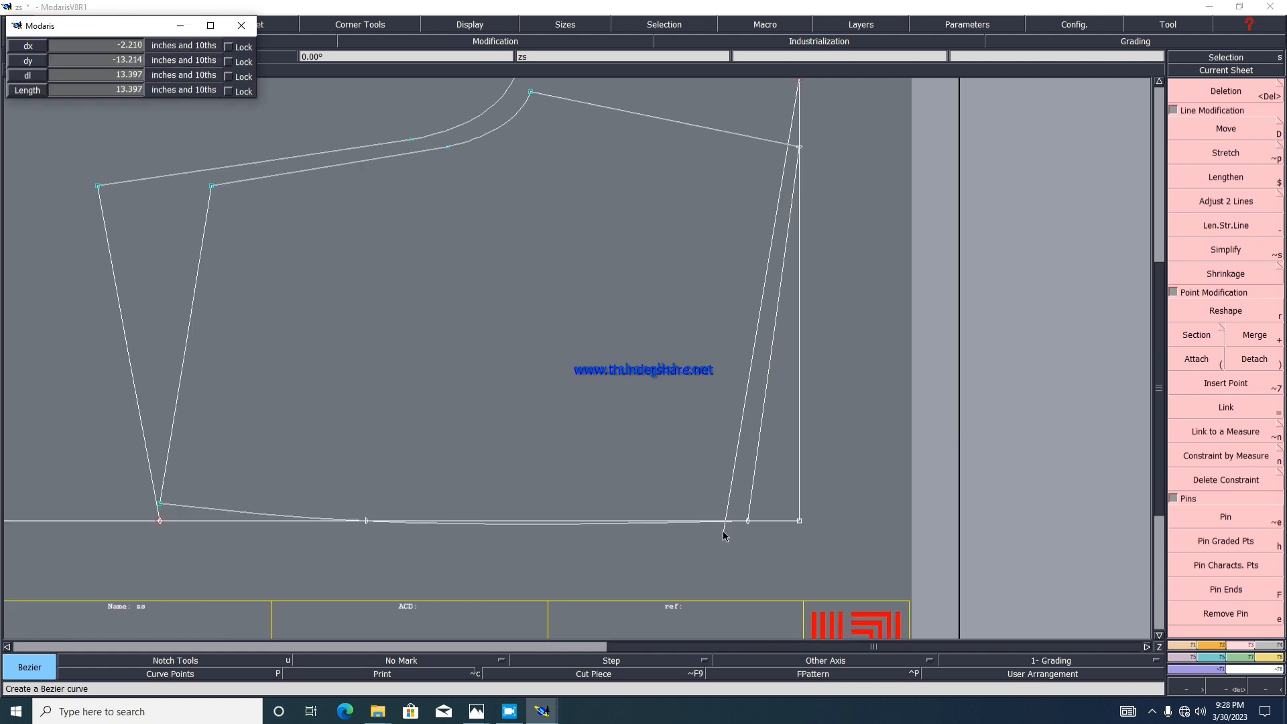
{"action": "left_click", "coordinate": [761, 516]}
{"action": "scroll", "coordinate": [653, 344], "scroll_direction": "down", "scroll_amount": 2}
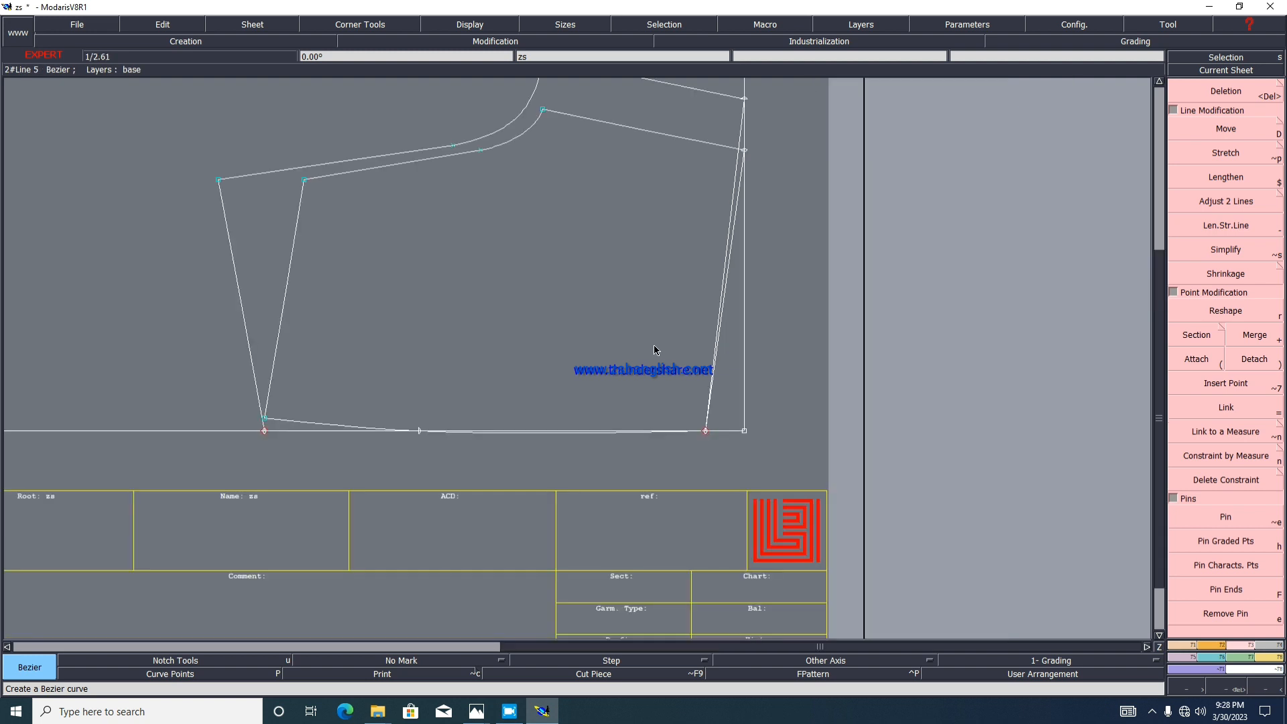
{"action": "scroll", "coordinate": [561, 264], "scroll_direction": "up", "scroll_amount": 2}
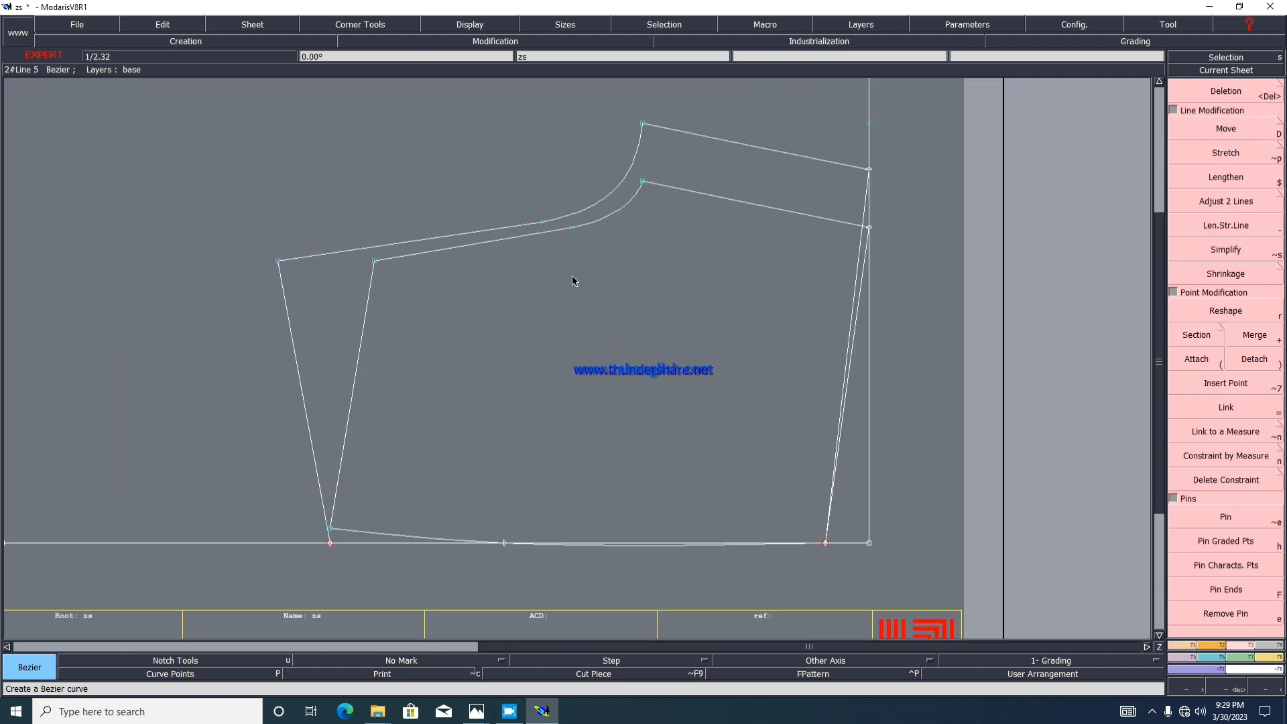
{"action": "scroll", "coordinate": [555, 336], "scroll_direction": "down", "scroll_amount": 2}
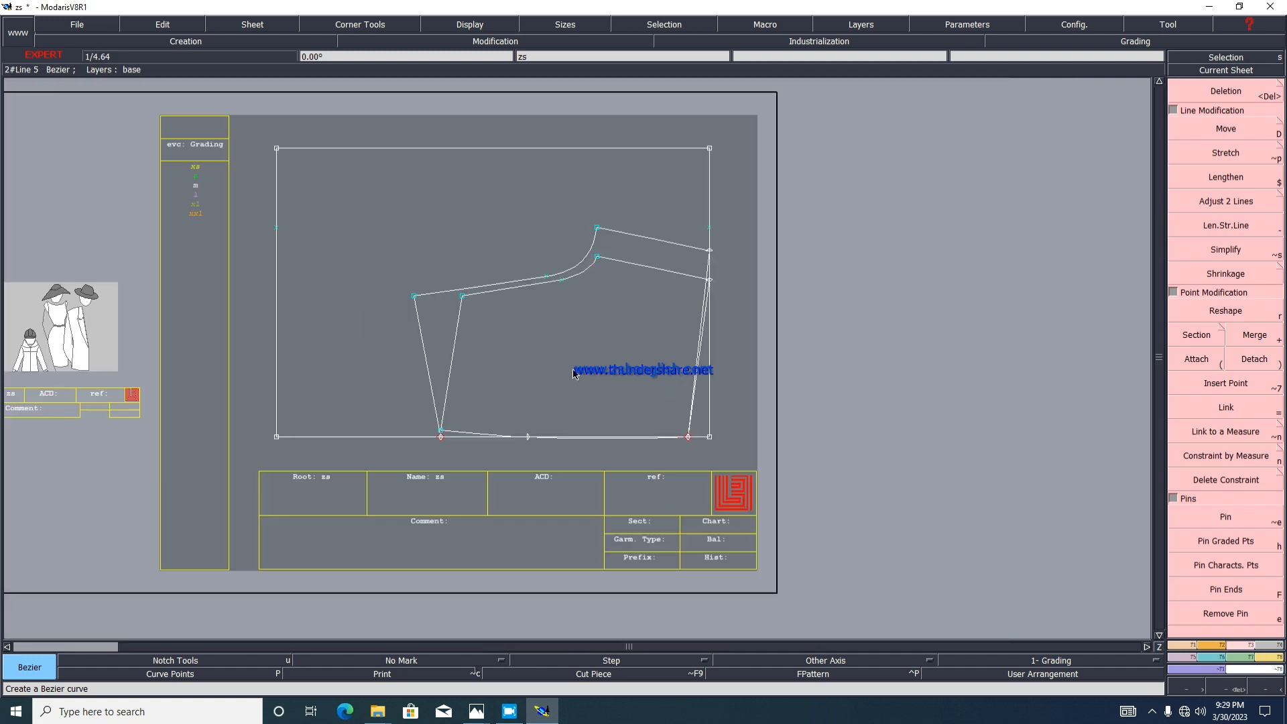
Step: Extract the smaller inner short outline as a seam piece, including the slivers beside the slanted hem line and below the base line
{"action": "left_click", "coordinate": [1271, 646]}
{"action": "left_click", "coordinate": [1200, 400]}
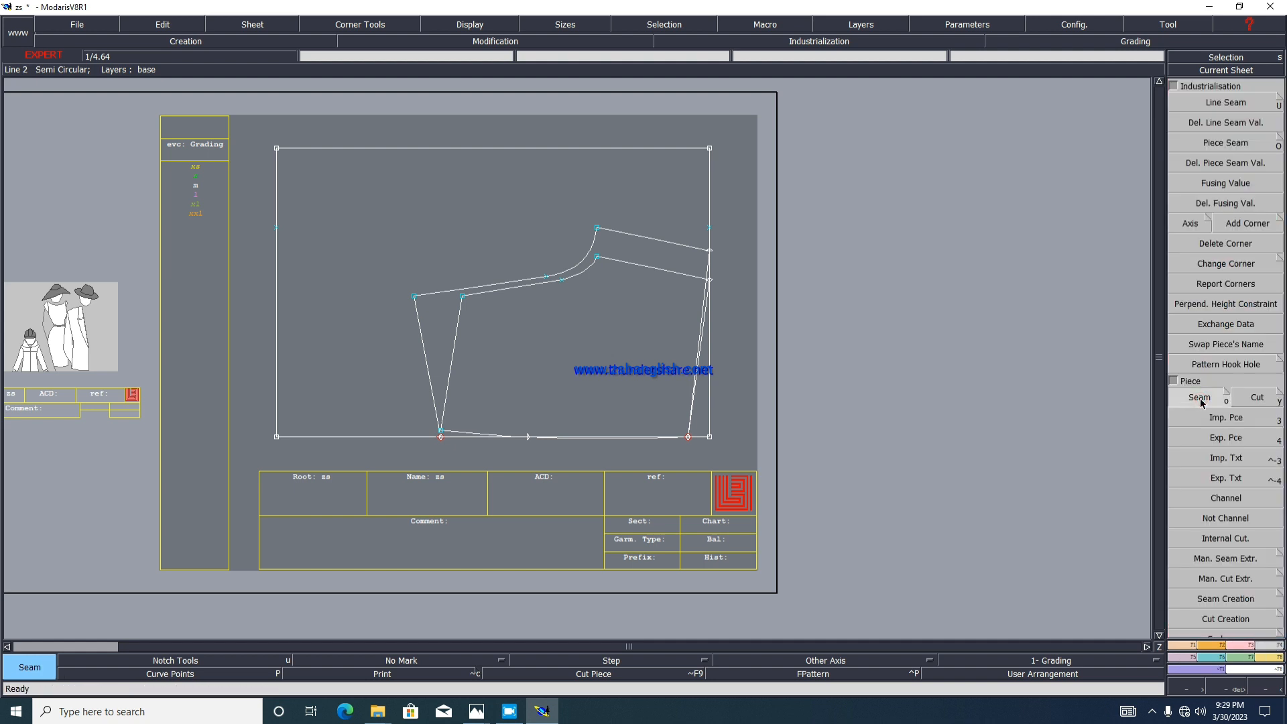
{"action": "scroll", "coordinate": [538, 376], "scroll_direction": "up", "scroll_amount": 1}
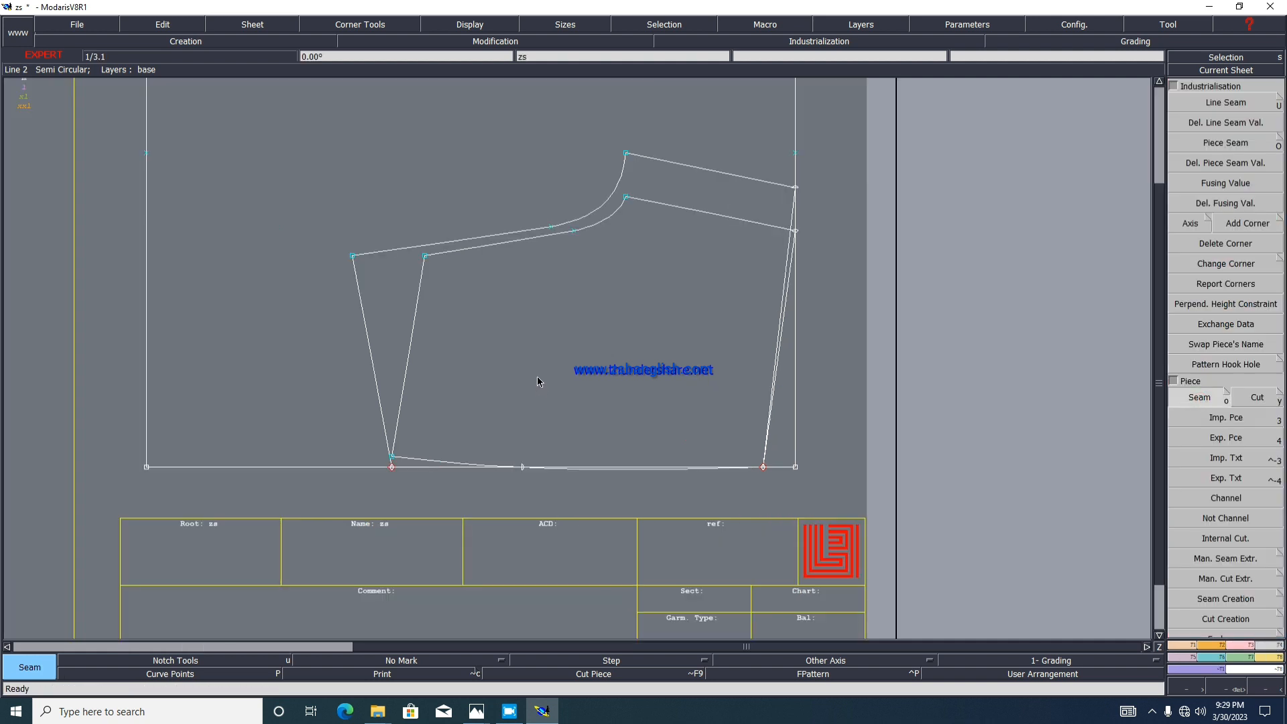
{"action": "left_click", "coordinate": [594, 359]}
{"action": "scroll", "coordinate": [593, 356], "scroll_direction": "up", "scroll_amount": 1}
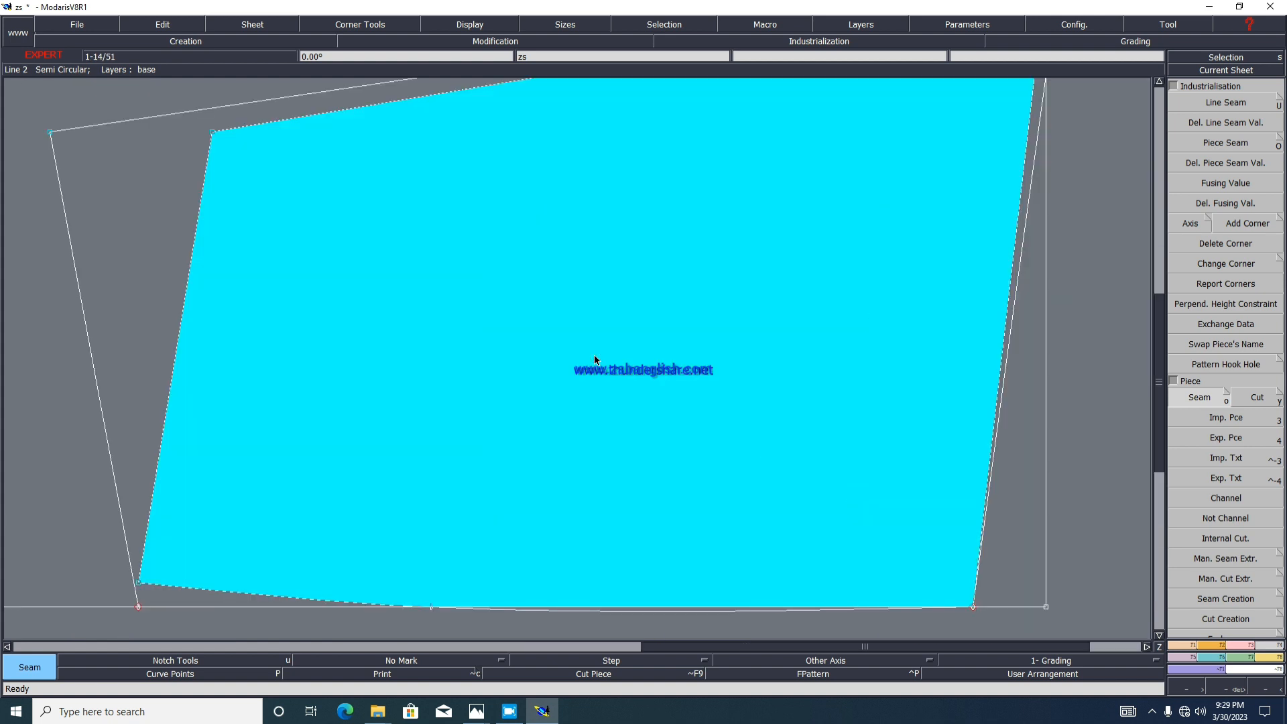
{"action": "left_click", "coordinate": [1017, 277]}
{"action": "scroll", "coordinate": [938, 308], "scroll_direction": "down", "scroll_amount": 2}
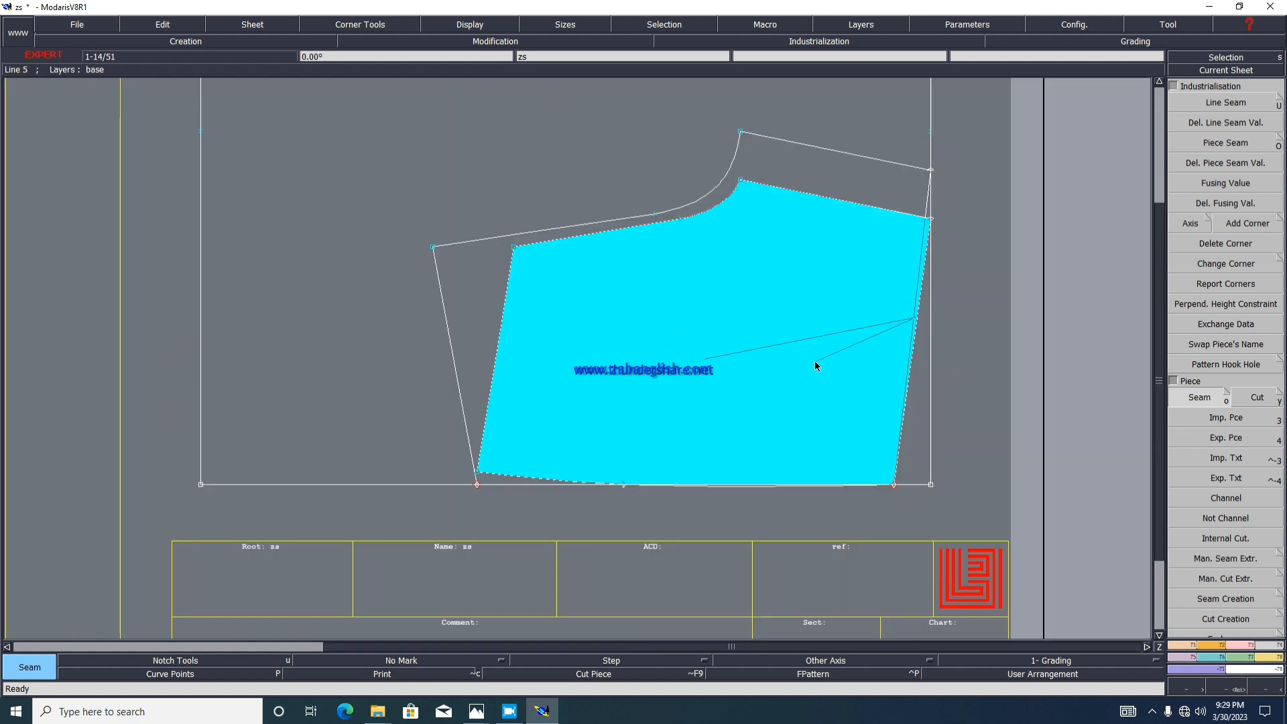
{"action": "scroll", "coordinate": [743, 448], "scroll_direction": "up", "scroll_amount": 3}
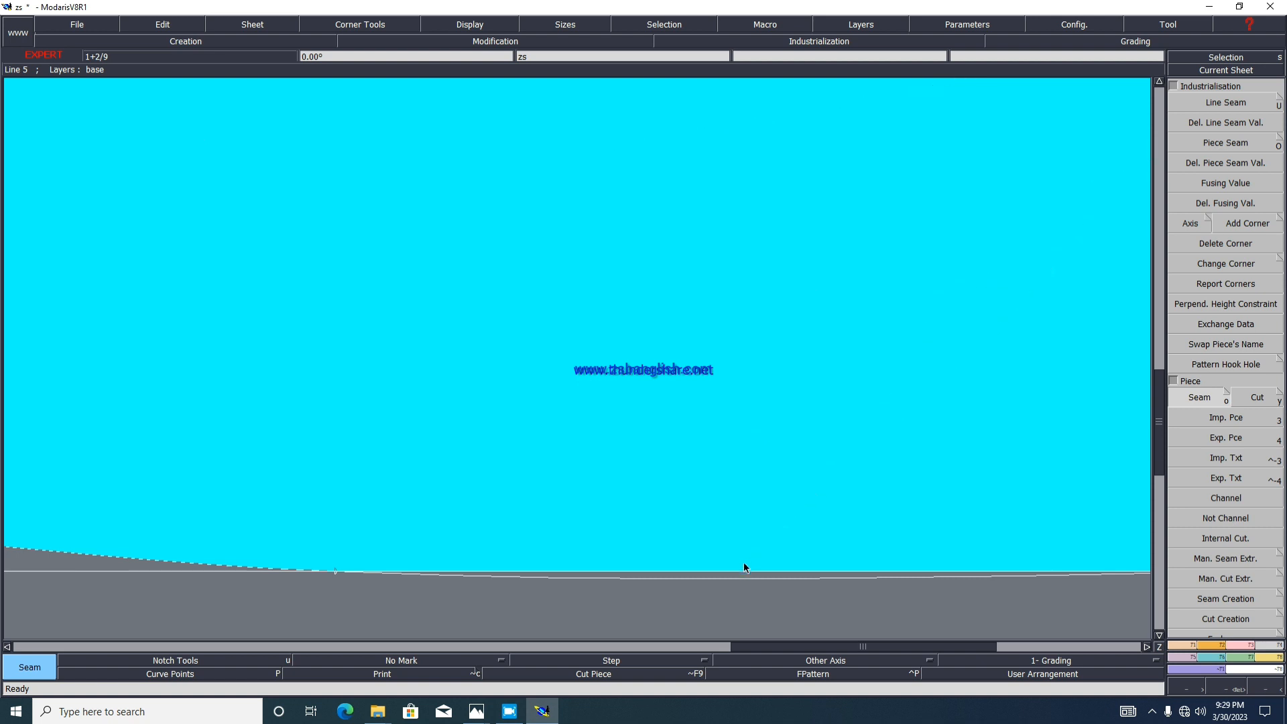
{"action": "left_click", "coordinate": [739, 575]}
{"action": "scroll", "coordinate": [661, 425], "scroll_direction": "down", "scroll_amount": 3}
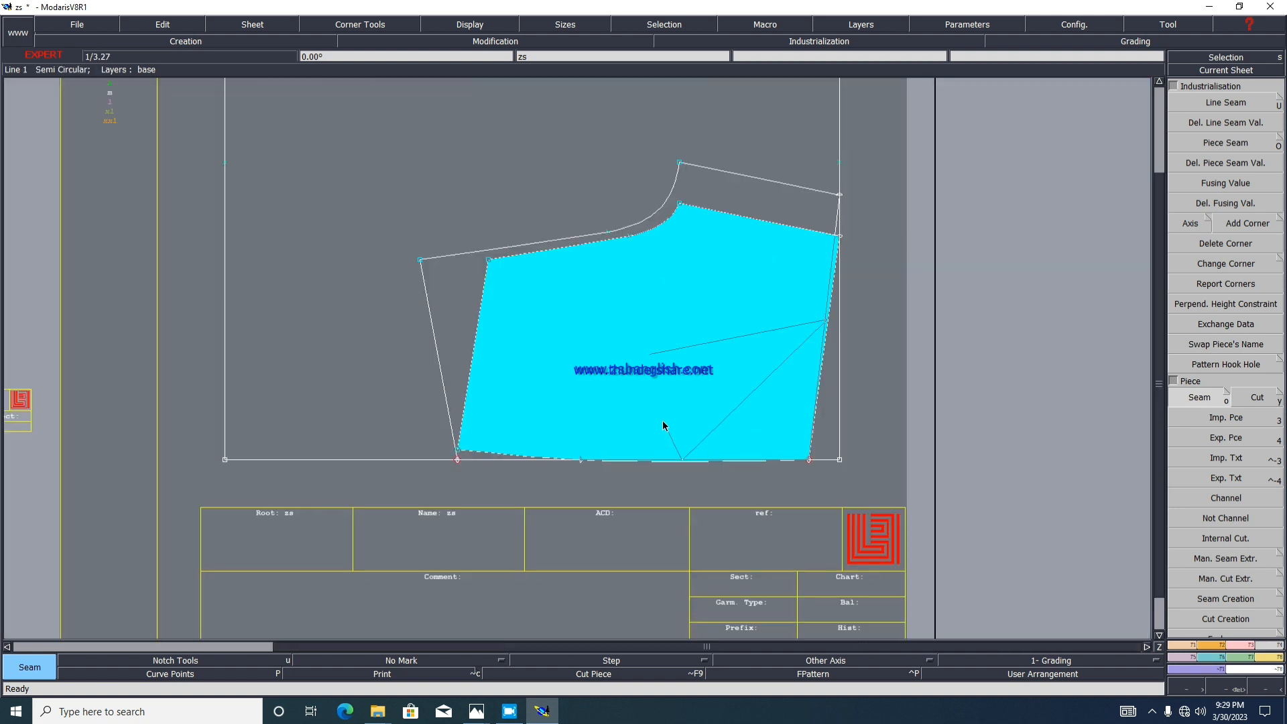
{"action": "left_click", "coordinate": [659, 314]}
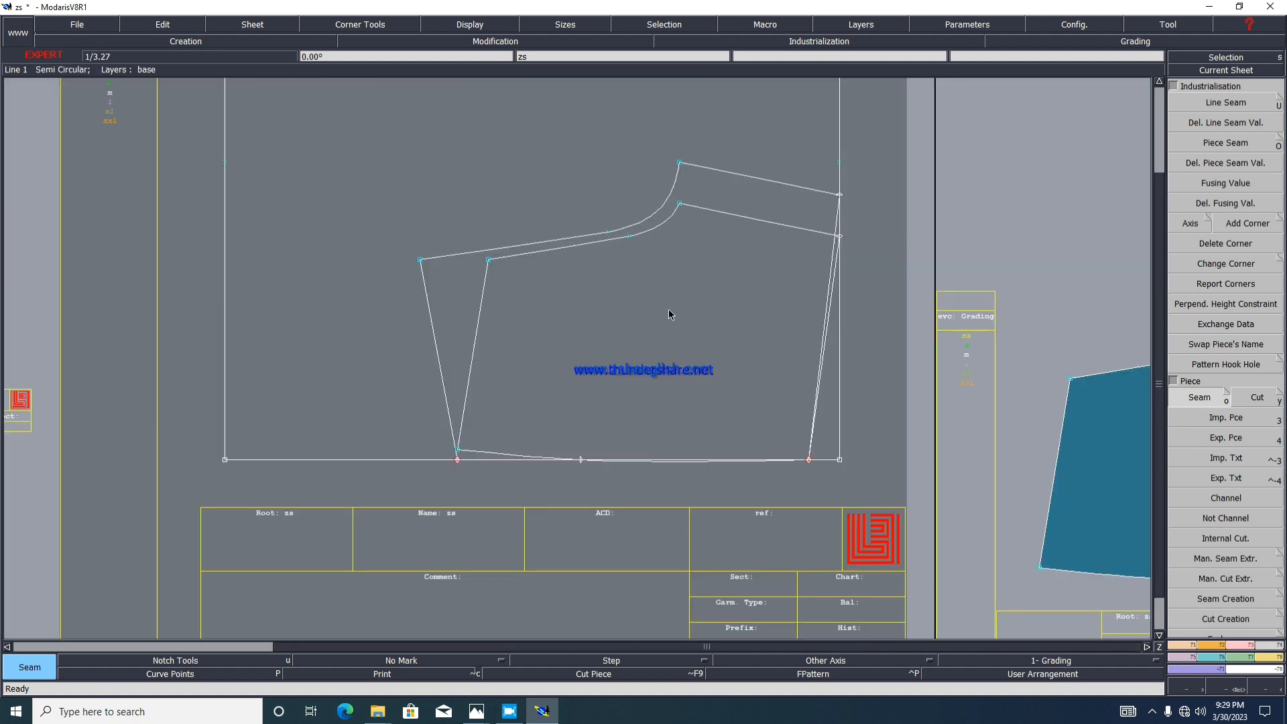
Step: Extract the larger outer short outline as a second seam piece and arrange all sheets on the desk
{"action": "left_click", "coordinate": [730, 181]}
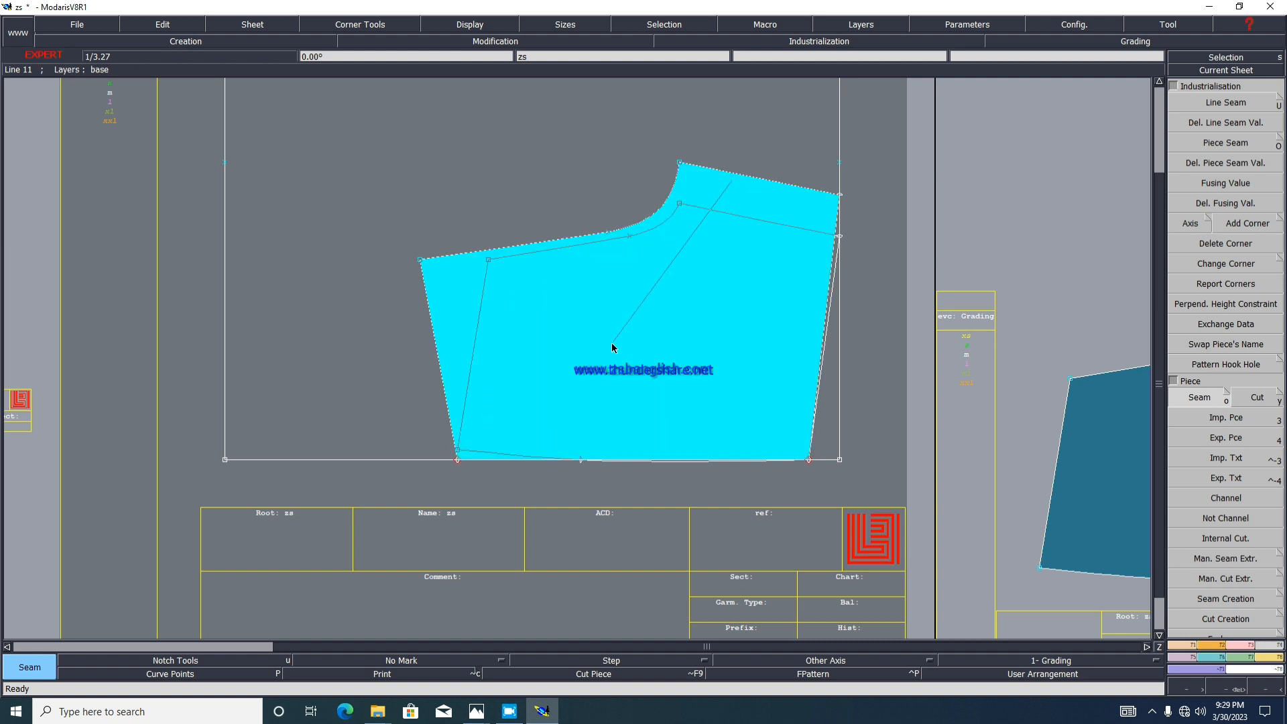
{"action": "right_click", "coordinate": [656, 343]}
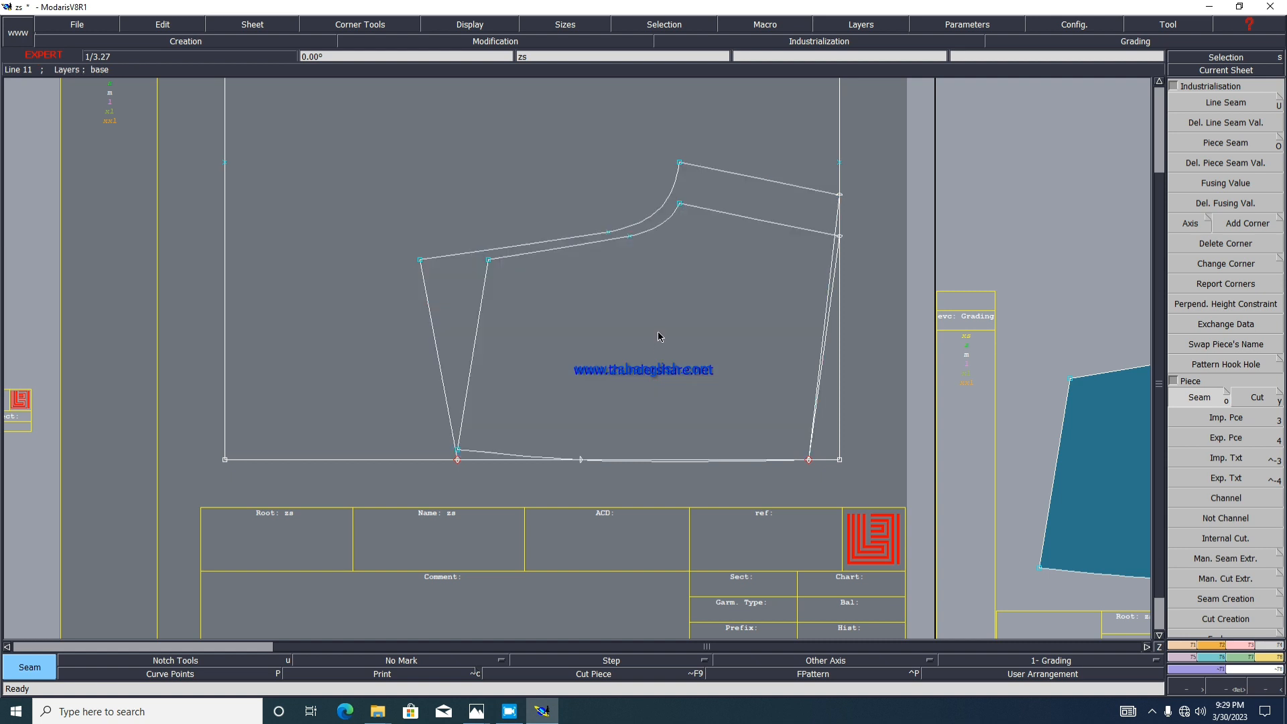
{"action": "key", "text": "f"}
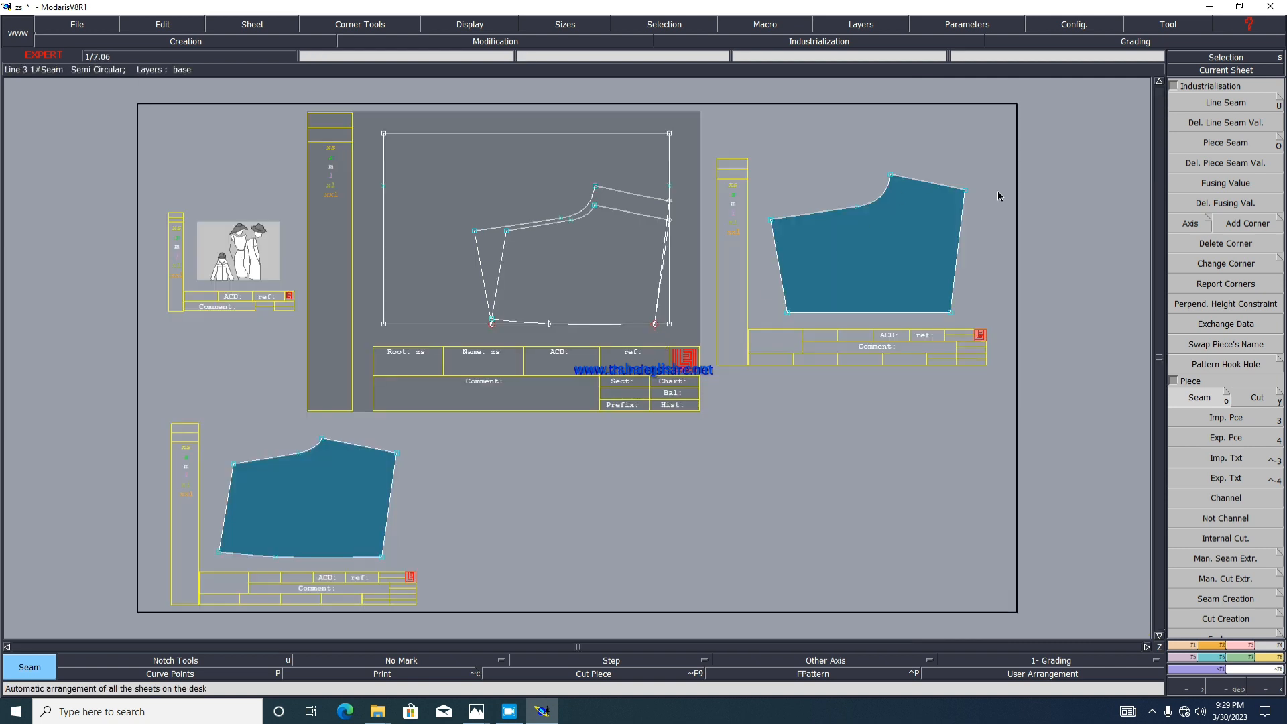
Step: Examine the two extracted short pieces beside the base drawing
{"action": "scroll", "coordinate": [997, 195], "scroll_direction": "up", "scroll_amount": 3}
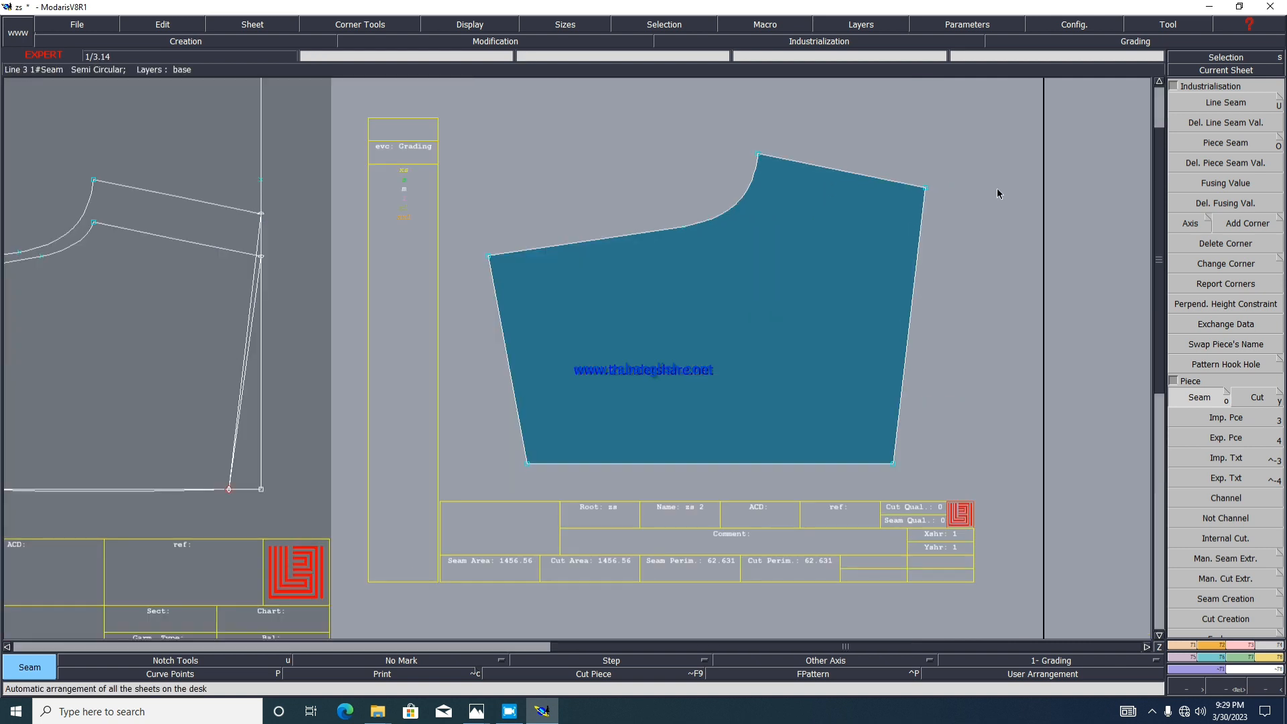
{"action": "scroll", "coordinate": [997, 187], "scroll_direction": "down", "scroll_amount": 2}
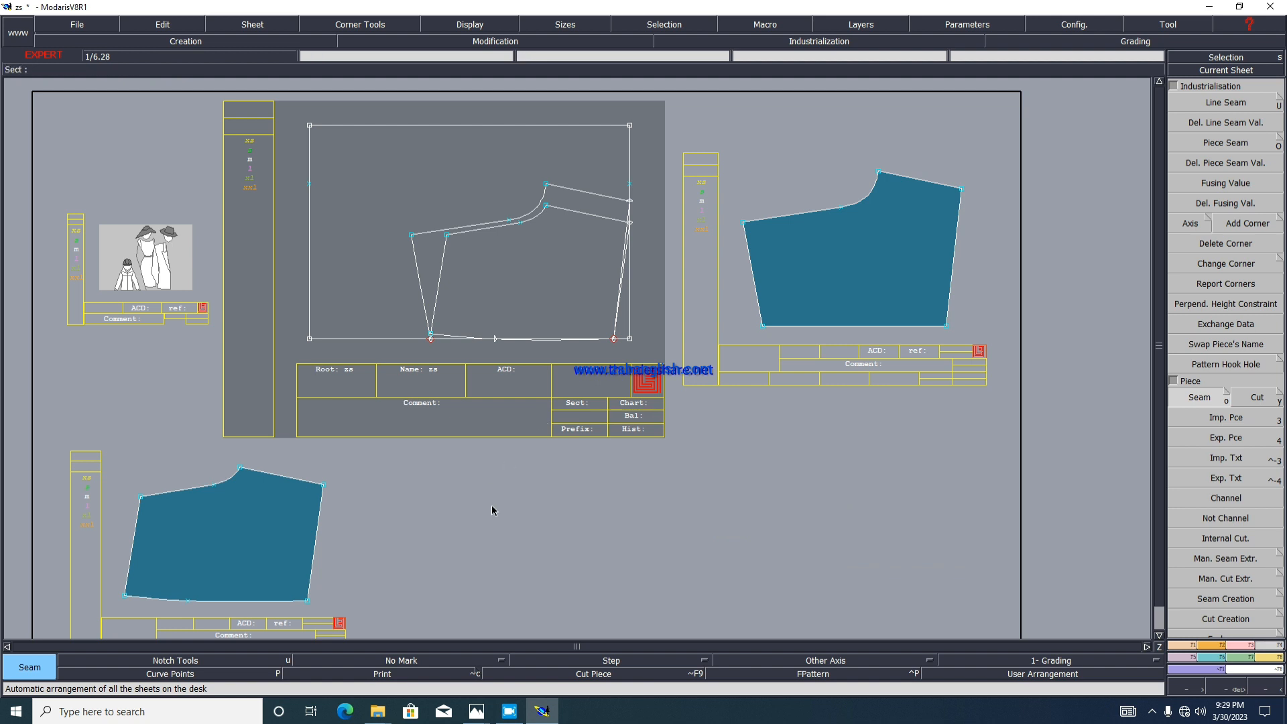
{"action": "scroll", "coordinate": [658, 319], "scroll_direction": "down", "scroll_amount": 2}
{"action": "scroll", "coordinate": [520, 414], "scroll_direction": "up", "scroll_amount": 2}
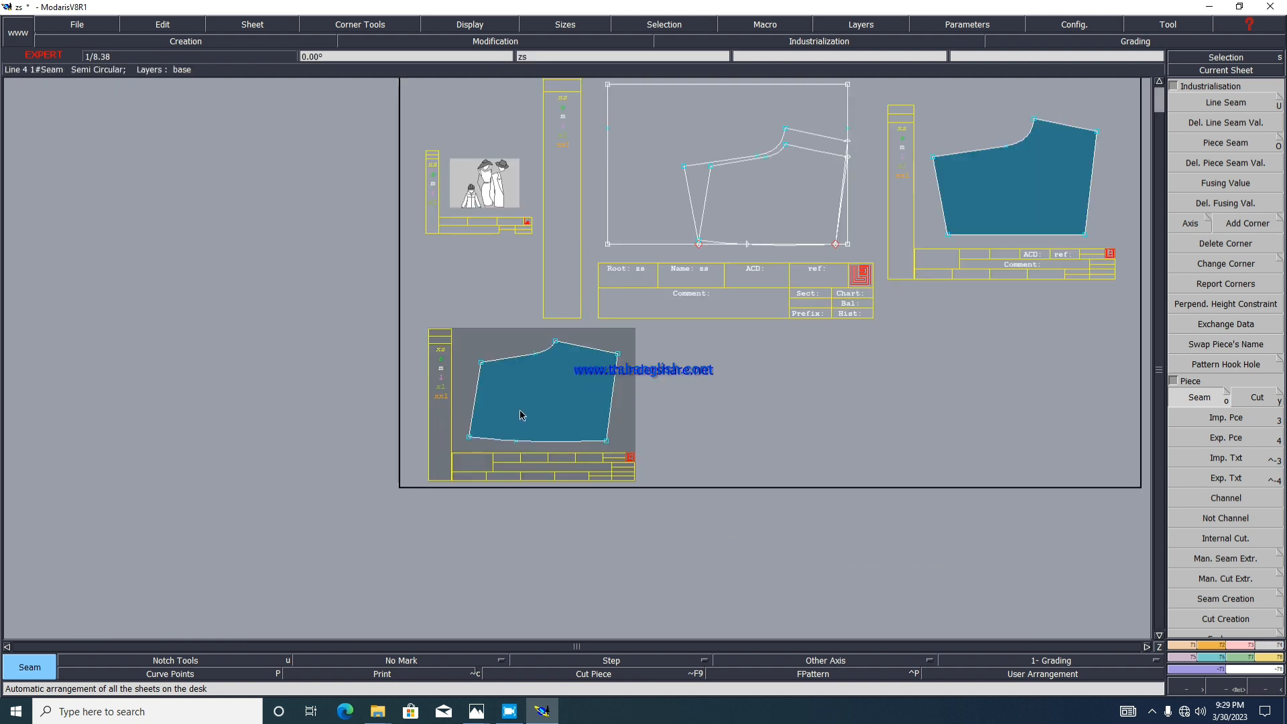
{"action": "scroll", "coordinate": [603, 308], "scroll_direction": "down", "scroll_amount": 3}
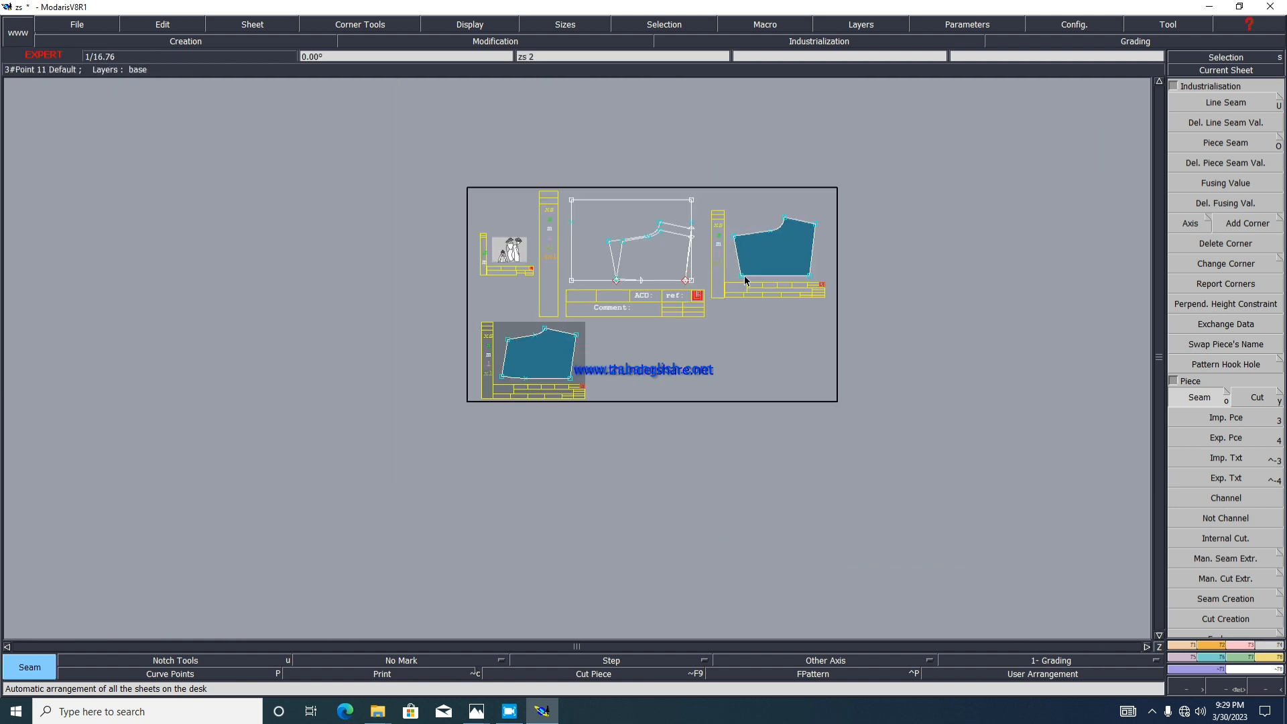
{"action": "scroll", "coordinate": [746, 275], "scroll_direction": "up", "scroll_amount": 2}
{"action": "scroll", "coordinate": [747, 275], "scroll_direction": "up", "scroll_amount": 1}
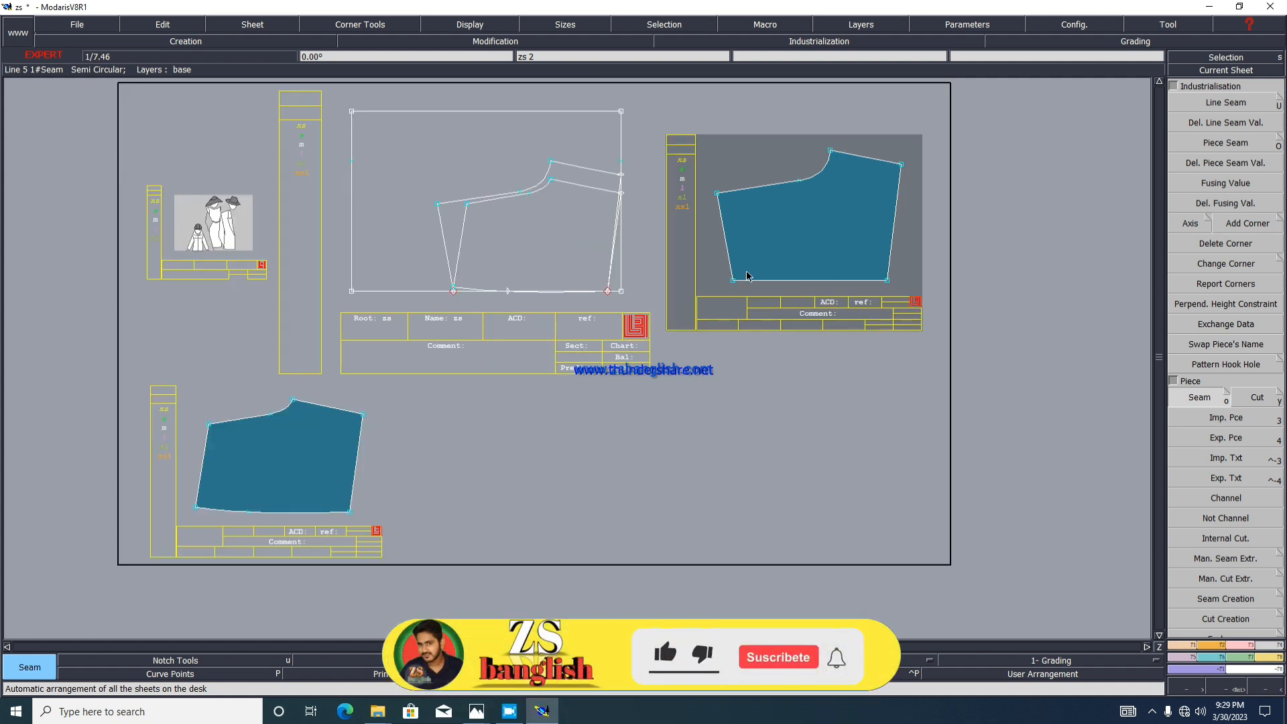